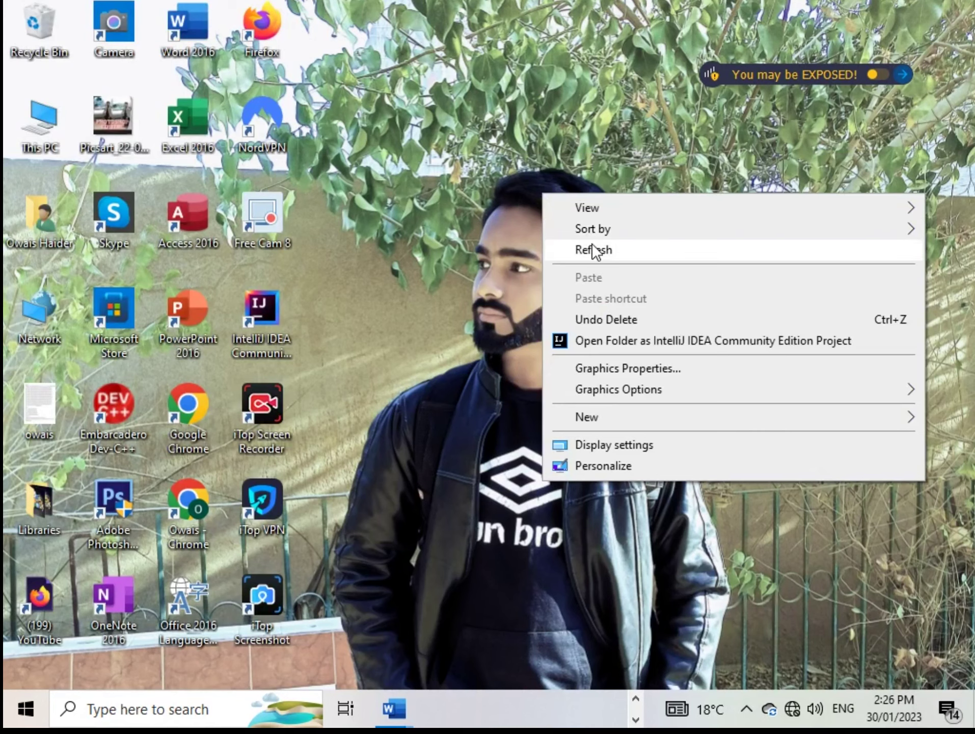
Refresh the desktop several times from its right-click menu
{"action": "left_click", "coordinate": [591, 249]}
{"action": "right_click", "coordinate": [541, 208]}
{"action": "left_click", "coordinate": [592, 263]}
{"action": "right_click", "coordinate": [530, 208]}
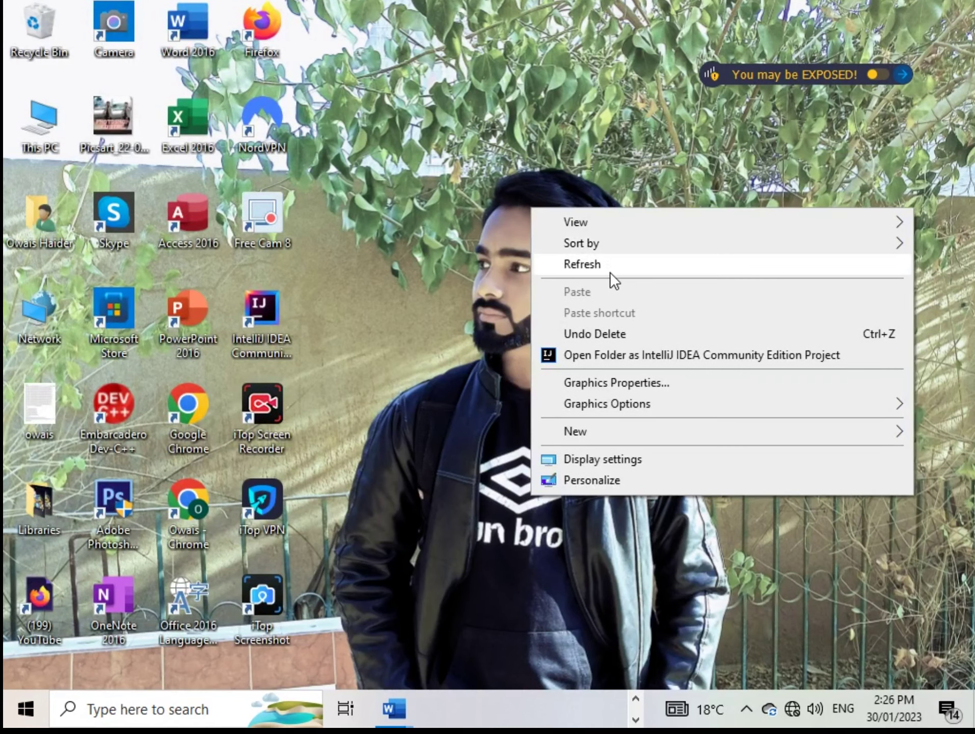
{"action": "left_click", "coordinate": [610, 271]}
{"action": "right_click", "coordinate": [516, 217]}
{"action": "left_click", "coordinate": [571, 274]}
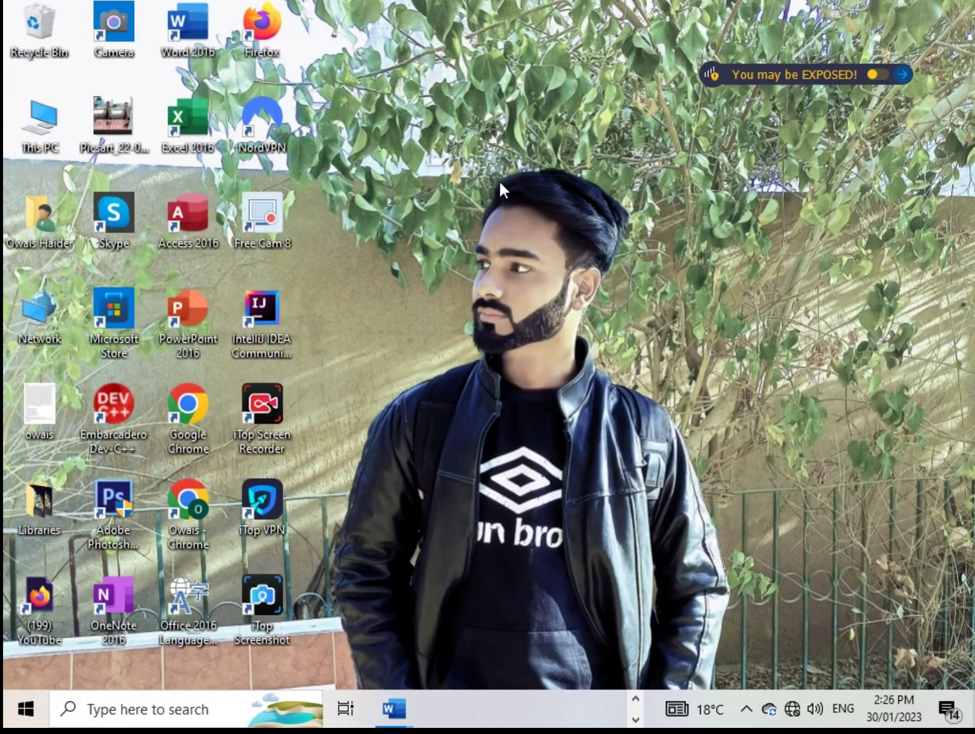
{"action": "right_click", "coordinate": [500, 180]}
{"action": "left_click", "coordinate": [543, 235]}
Refresh the desktop twice more, then page the taskbar back to the Word button
{"action": "right_click", "coordinate": [504, 167]}
{"action": "left_click", "coordinate": [554, 223]}
{"action": "right_click", "coordinate": [533, 175]}
{"action": "left_click", "coordinate": [584, 232]}
{"action": "left_click", "coordinate": [637, 698]}
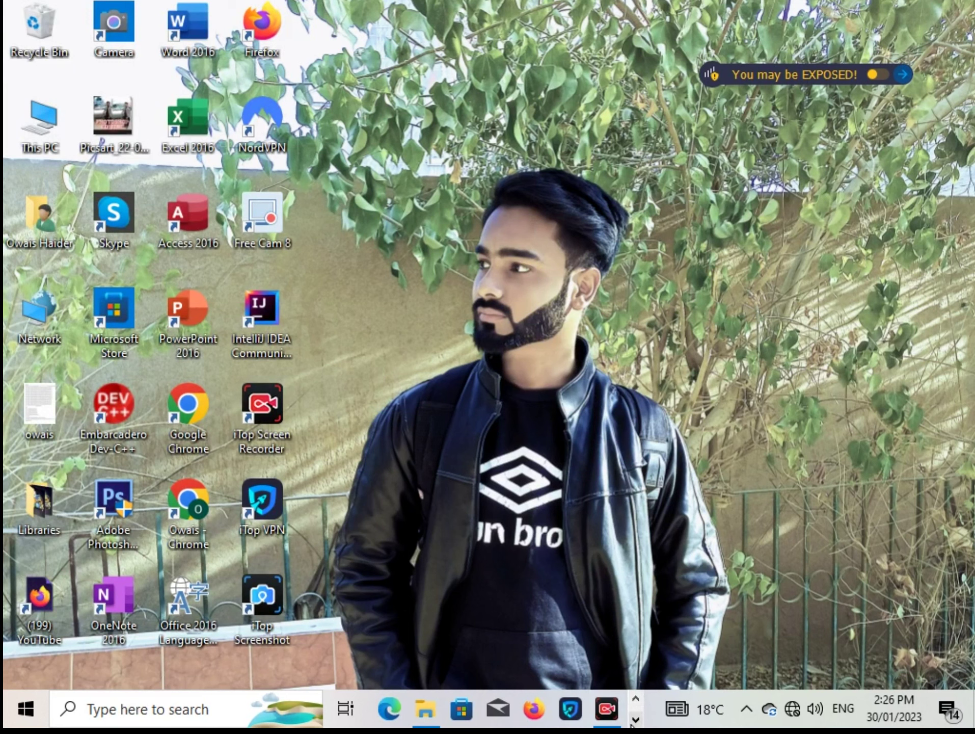
{"action": "left_click", "coordinate": [636, 720]}
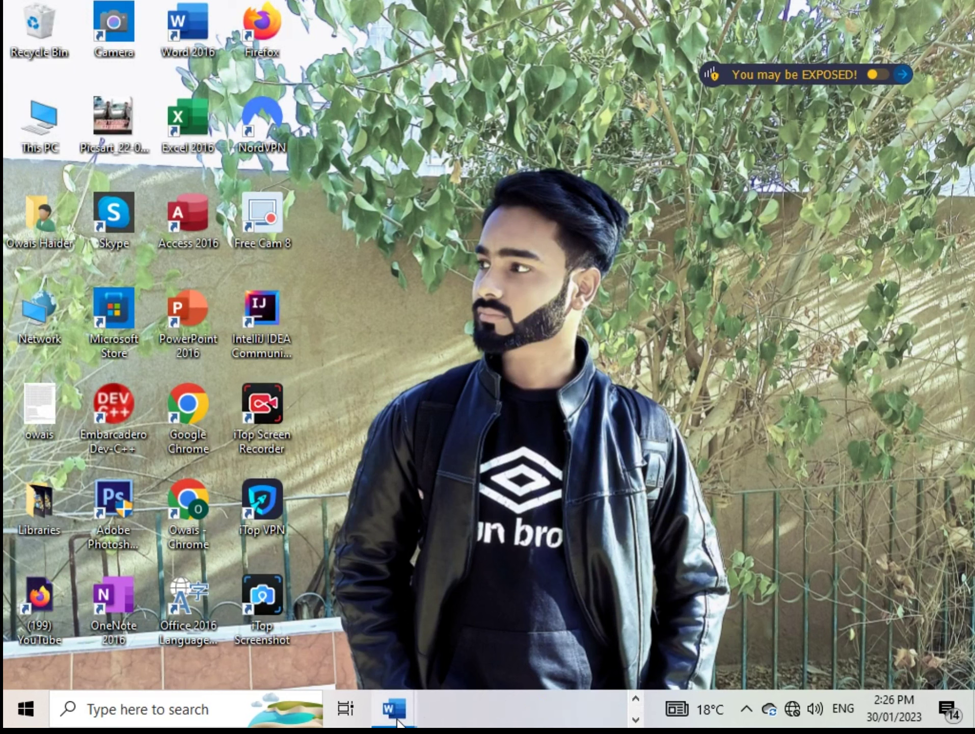
Restore the CV document and scroll down through its sections and back up
{"action": "mouse_move", "coordinate": [398, 721]}
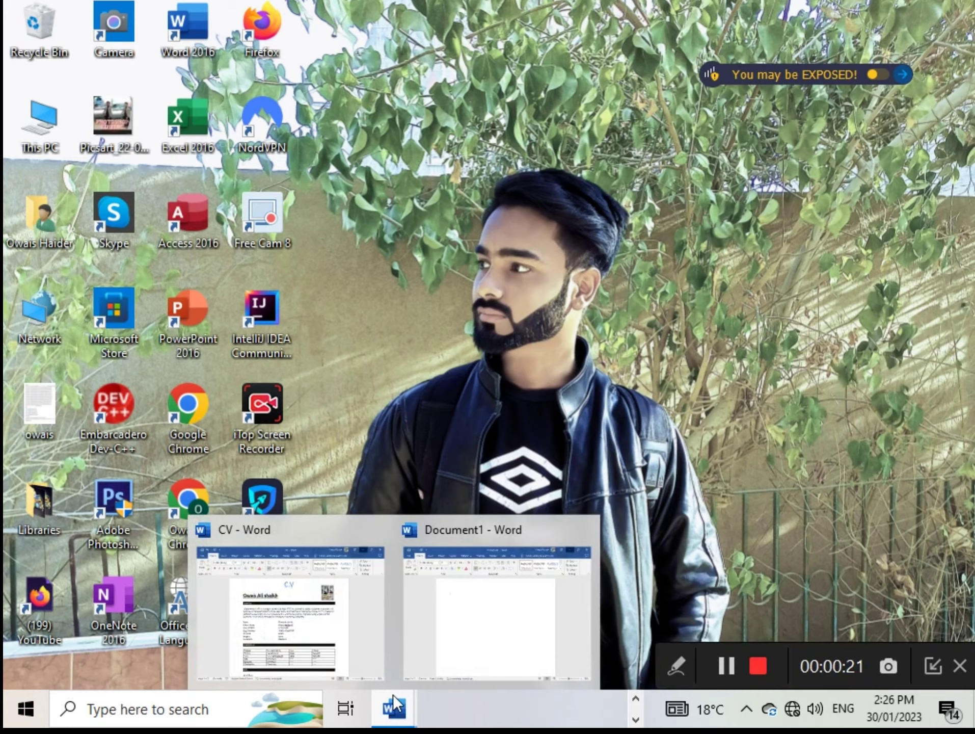
{"action": "left_click", "coordinate": [395, 706]}
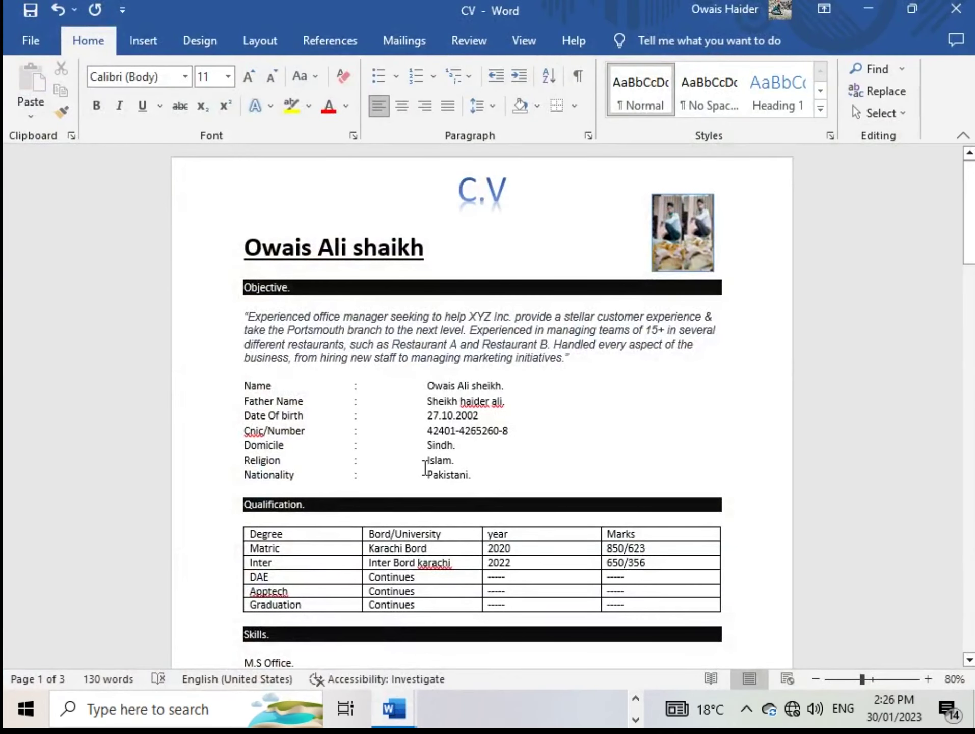
{"action": "scroll", "coordinate": [426, 461], "scroll_direction": "down", "scroll_amount": 3}
{"action": "scroll", "coordinate": [427, 474], "scroll_direction": "up", "scroll_amount": 3}
{"action": "scroll", "coordinate": [426, 474], "scroll_direction": "down", "scroll_amount": 5}
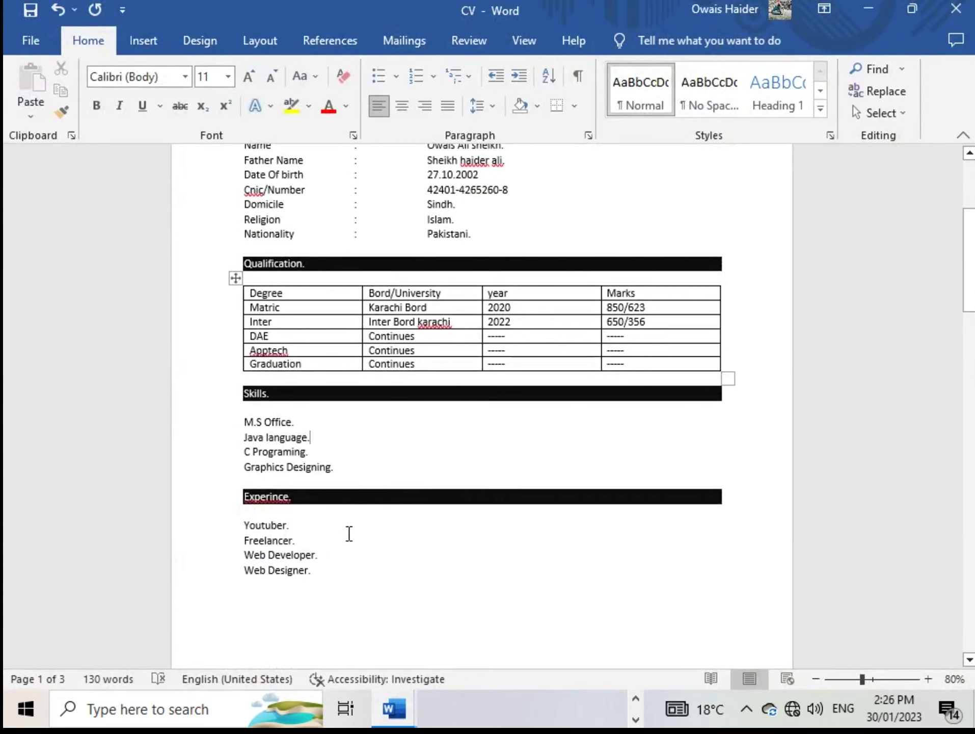
{"action": "scroll", "coordinate": [351, 527], "scroll_direction": "up", "scroll_amount": 5}
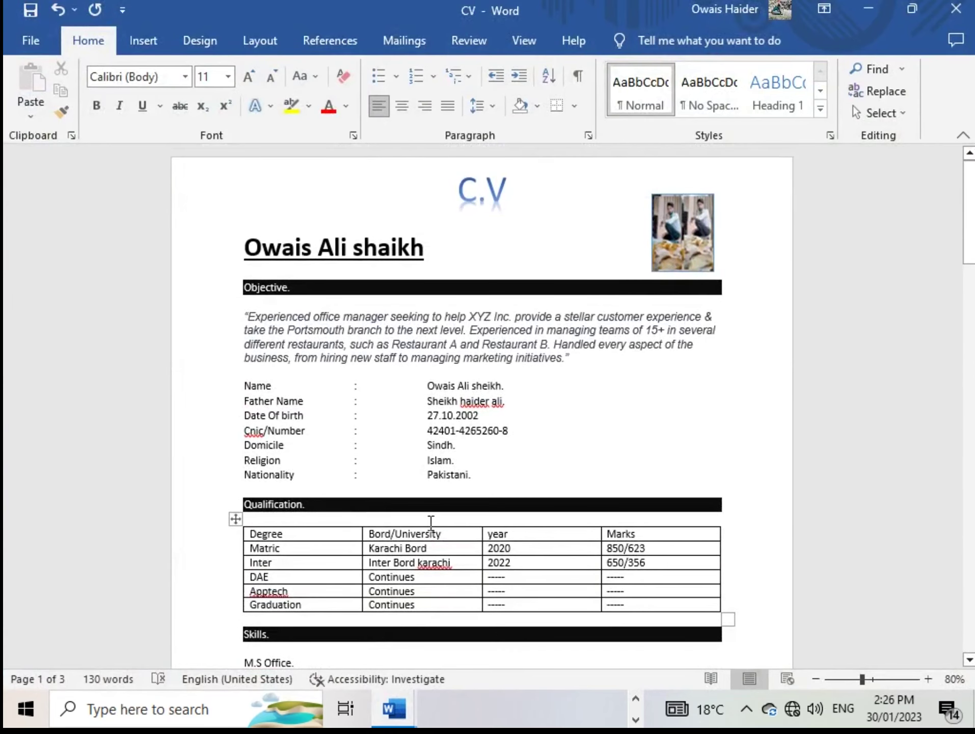
Switch to the blank Document1 window and minimize it
{"action": "mouse_move", "coordinate": [407, 709]}
{"action": "left_click", "coordinate": [504, 611]}
{"action": "left_click", "coordinate": [867, 9]}
Minimize CV, launch Word 2016 from its desktop shortcut and create a maximized blank document
{"action": "left_click", "coordinate": [866, 9]}
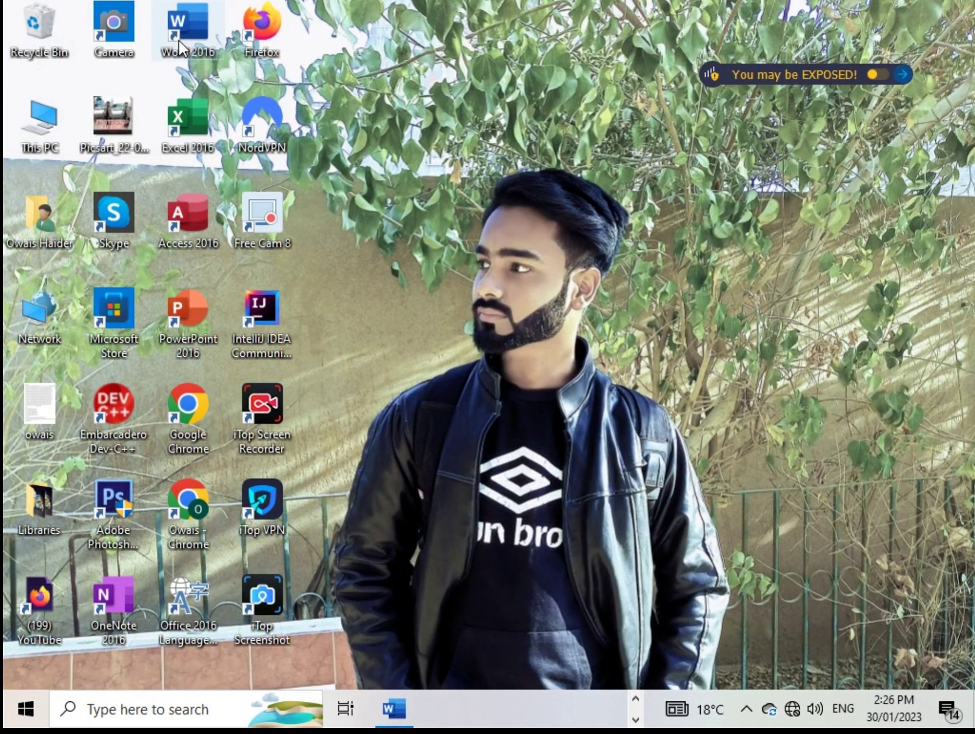
{"action": "double_click", "coordinate": [187, 28]}
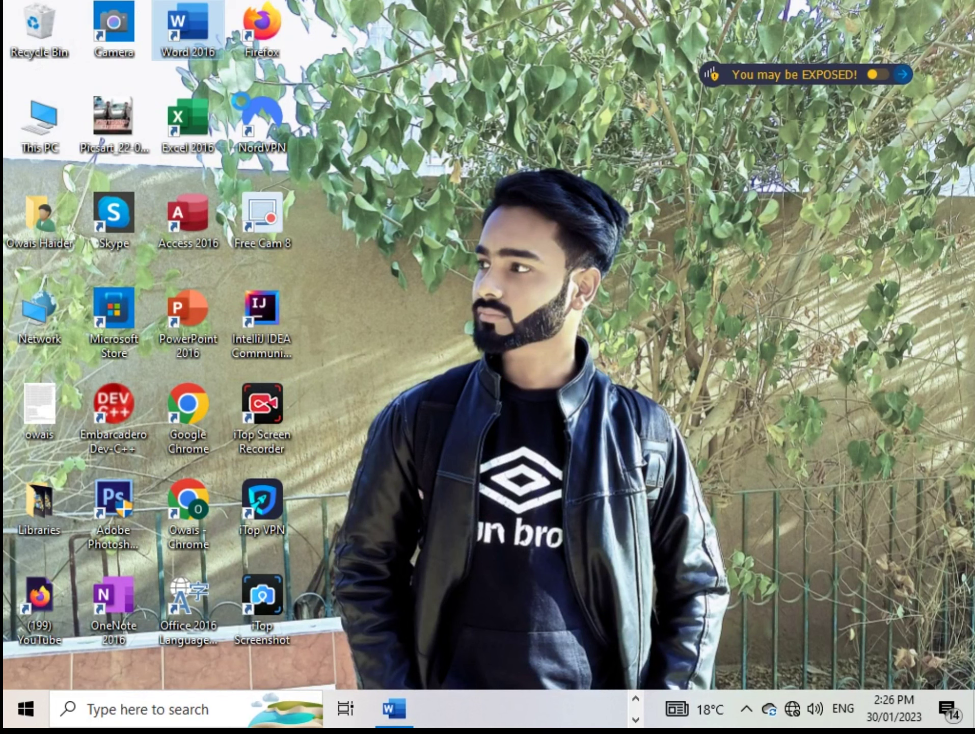
{"action": "key", "text": "shift+F10"}
{"action": "left_click", "coordinate": [250, 32]}
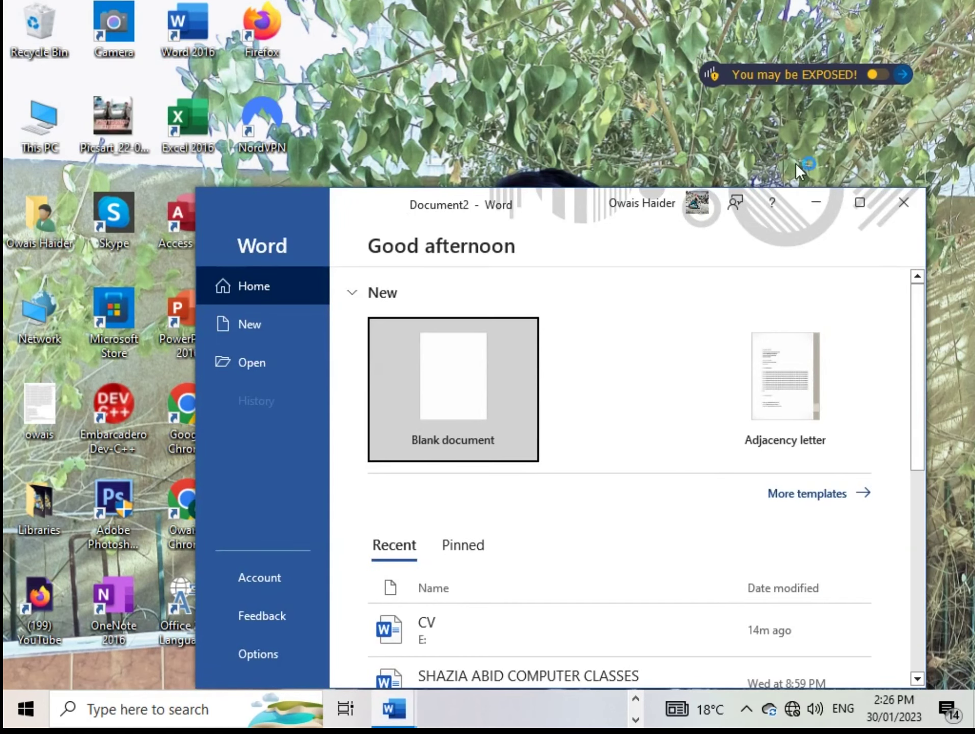
{"action": "left_click", "coordinate": [863, 202]}
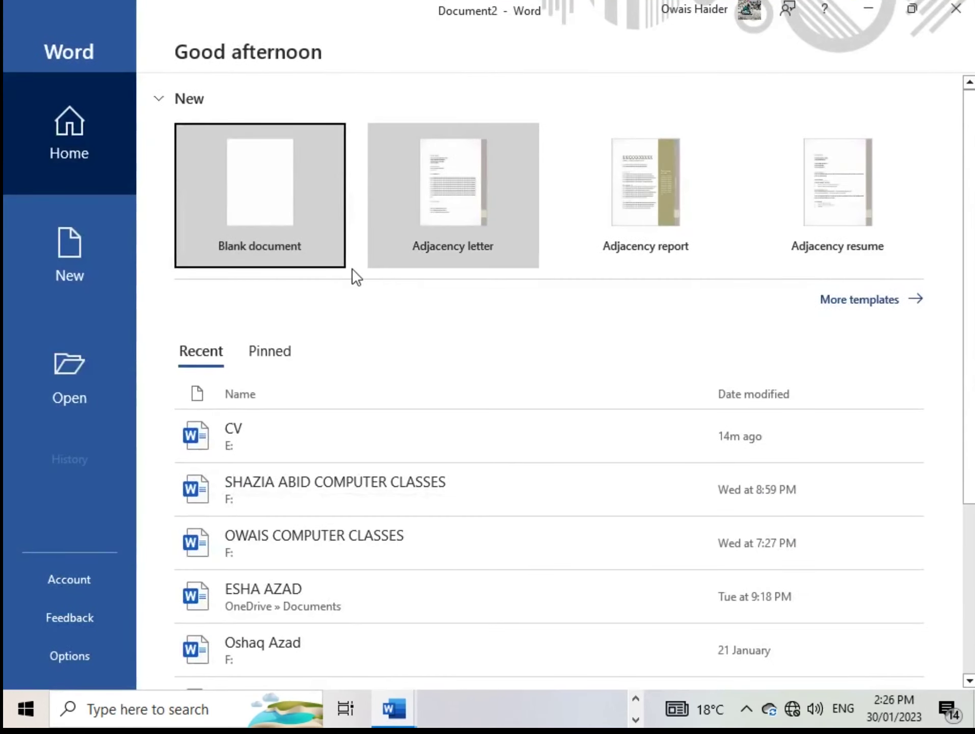
{"action": "left_click", "coordinate": [258, 211]}
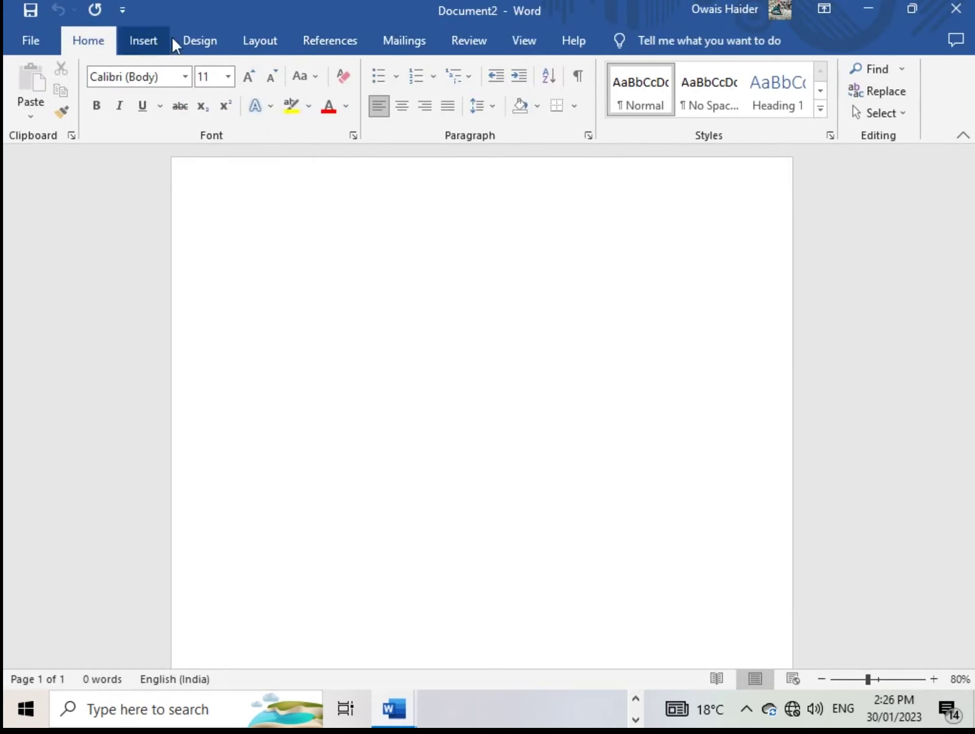
Set the page margins to Narrow and the paper size to Letter
{"action": "left_click", "coordinate": [256, 41]}
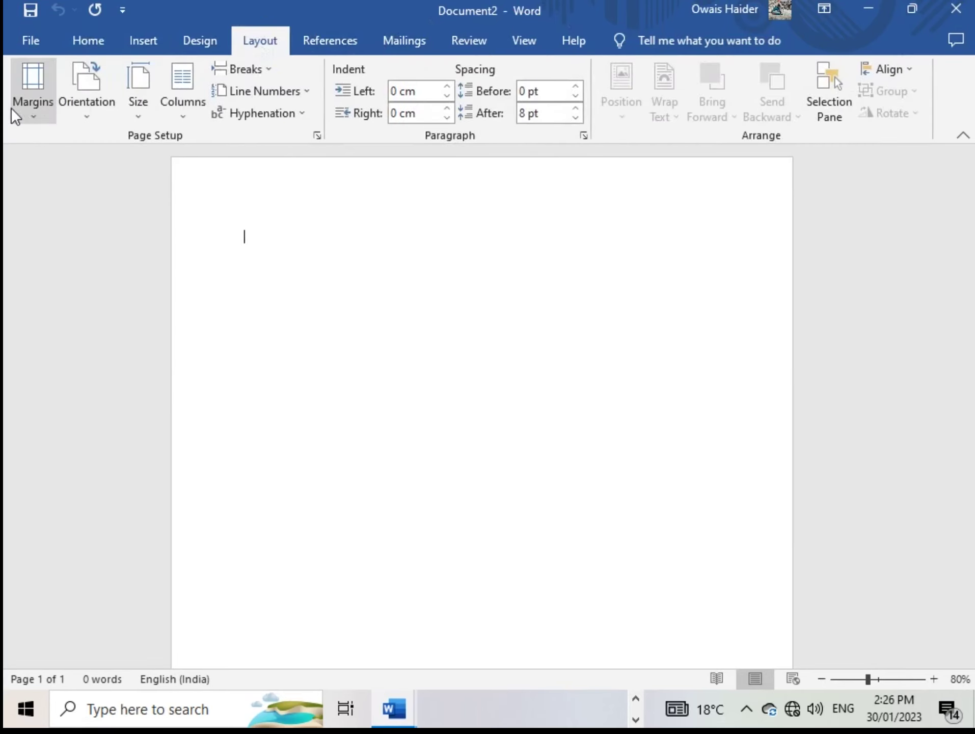
{"action": "left_click", "coordinate": [19, 85]}
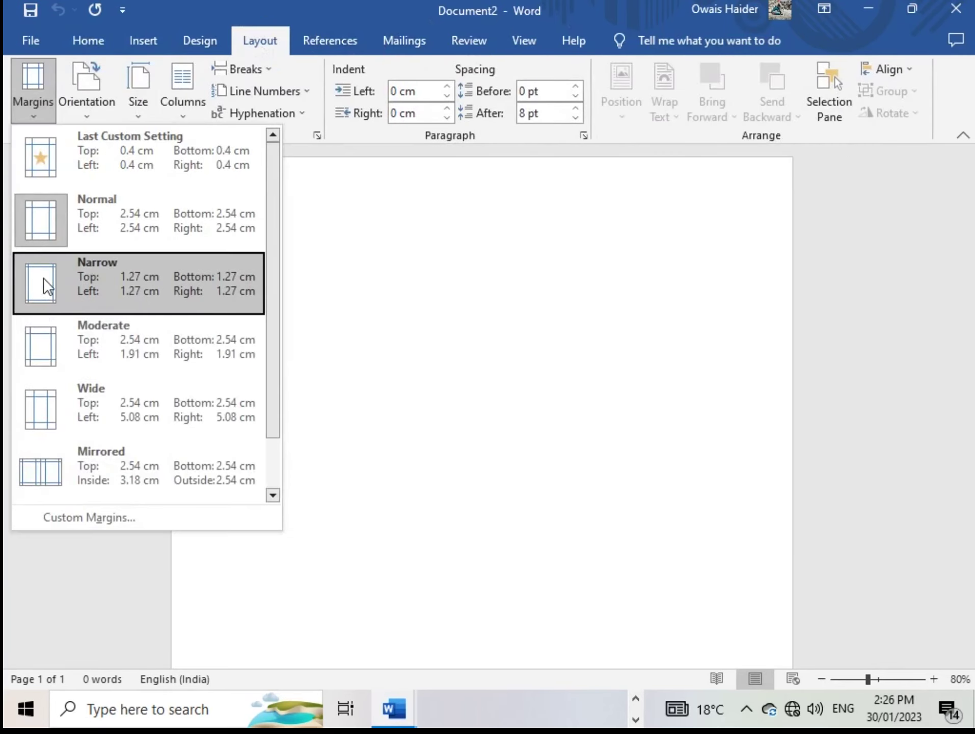
{"action": "left_click", "coordinate": [86, 295]}
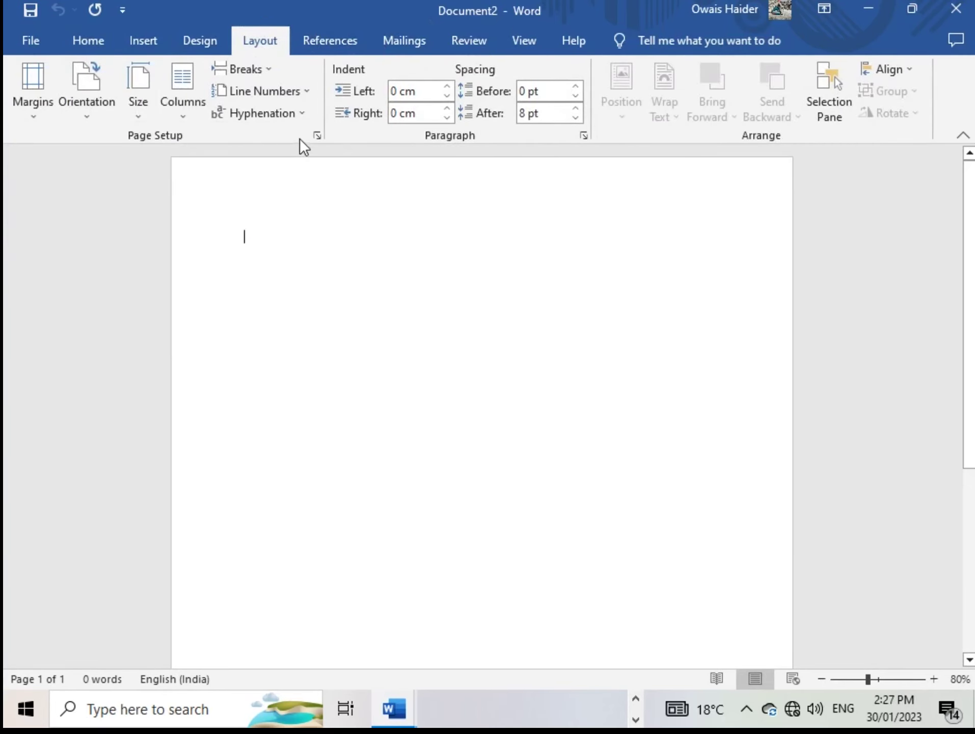
{"action": "left_click", "coordinate": [136, 93]}
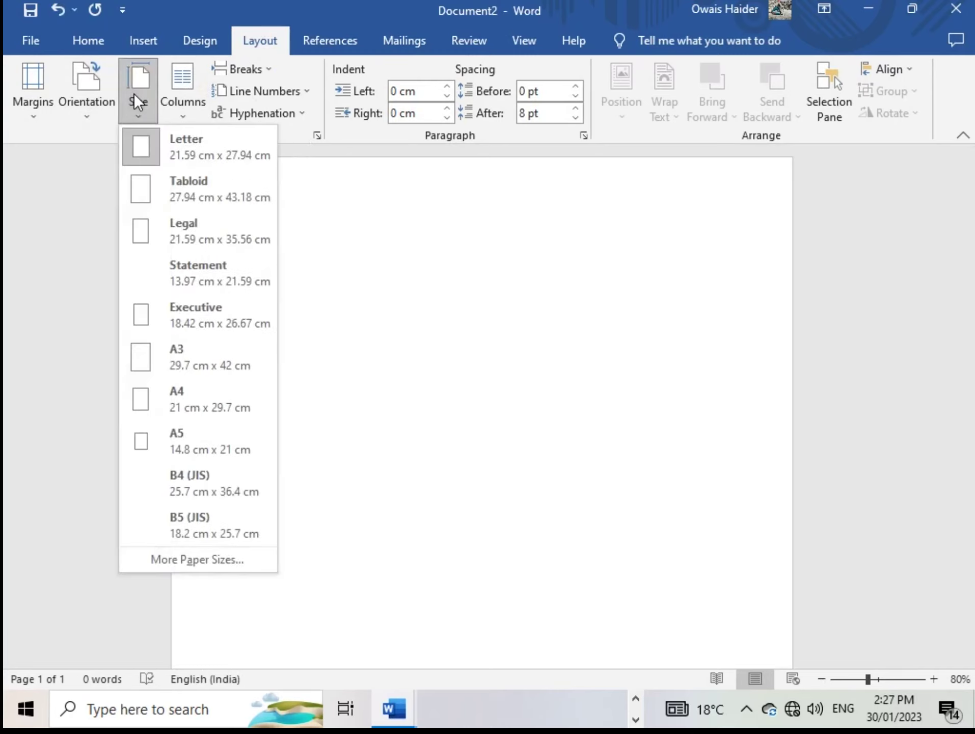
{"action": "left_click", "coordinate": [178, 150]}
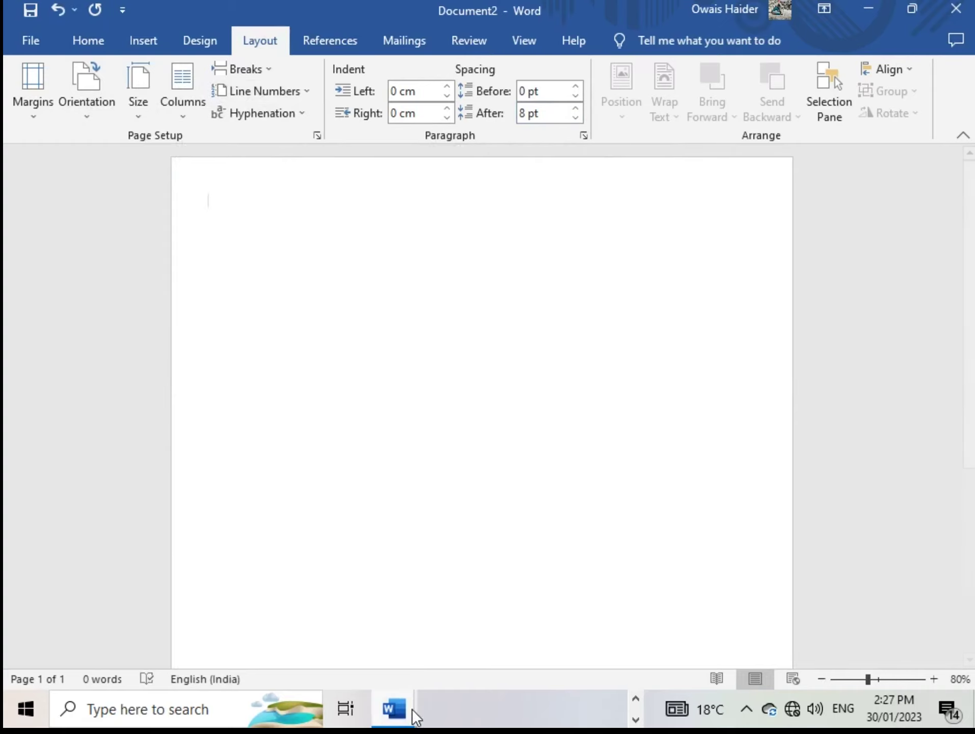
Check the CV document for reference twice, returning to Document2 each time
{"action": "mouse_move", "coordinate": [410, 709]}
{"action": "left_click", "coordinate": [352, 638]}
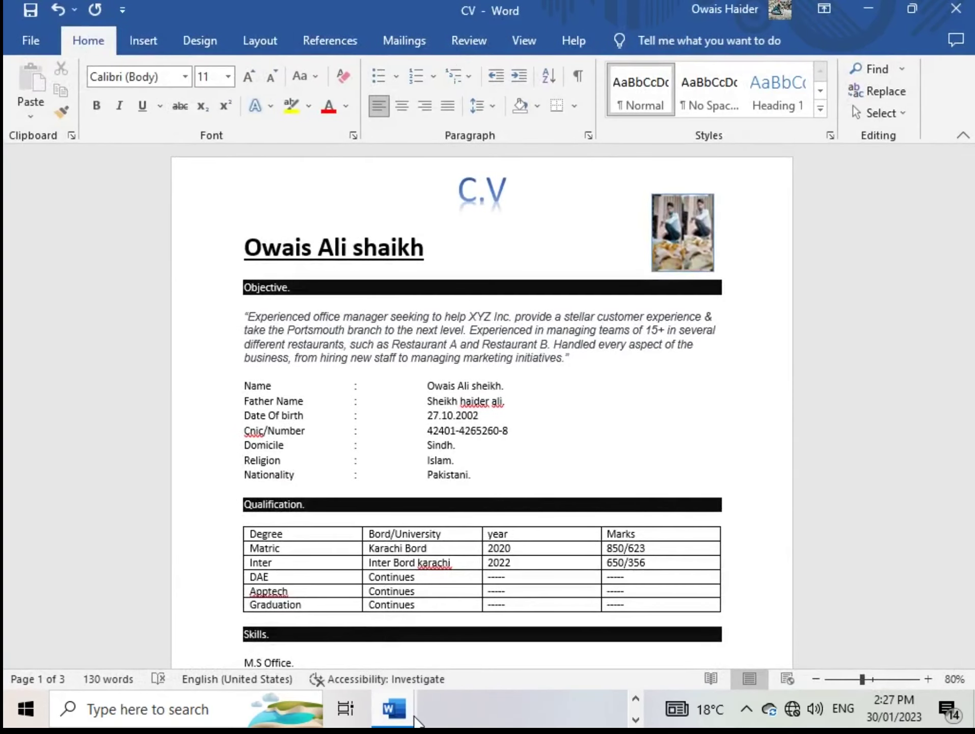
{"action": "left_click", "coordinate": [489, 636]}
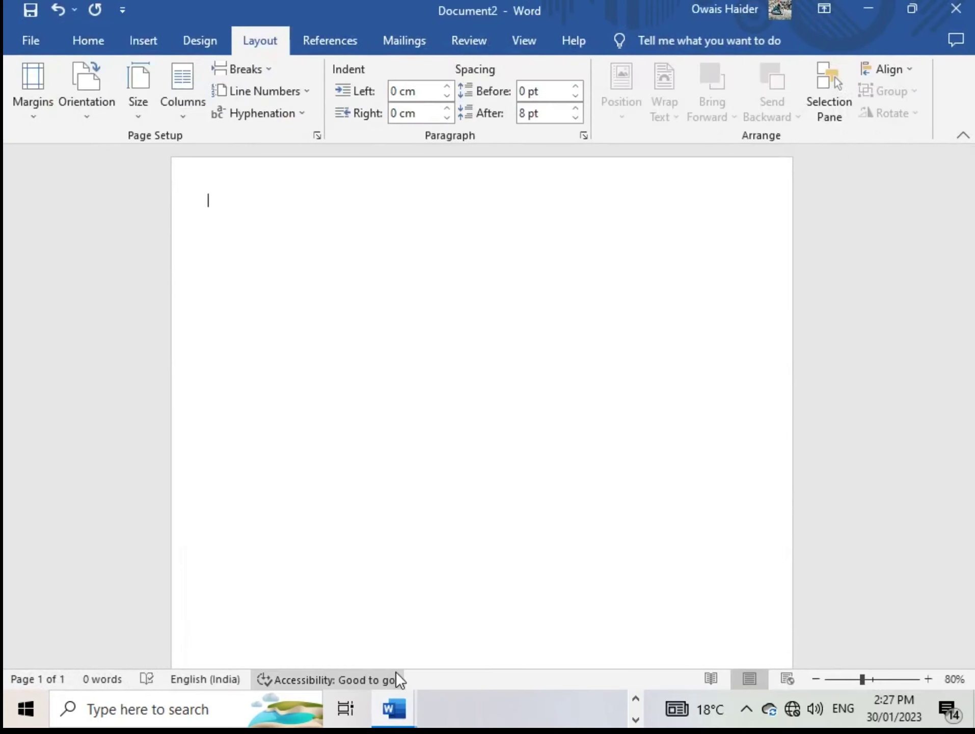
{"action": "mouse_move", "coordinate": [412, 699]}
{"action": "left_click", "coordinate": [338, 627]}
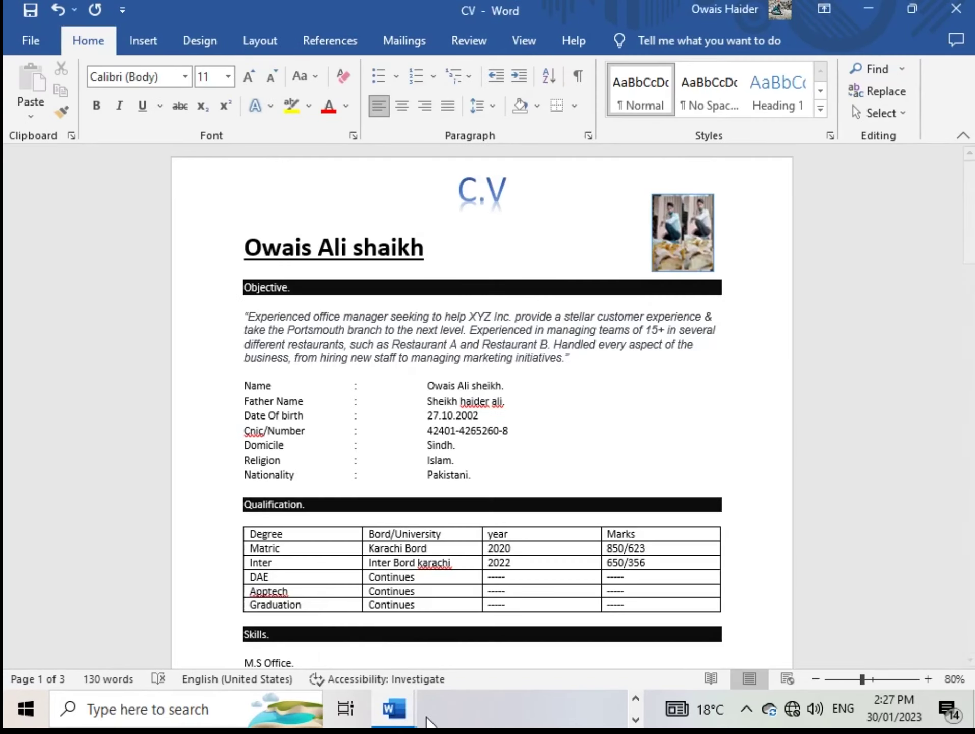
{"action": "left_click", "coordinate": [428, 639]}
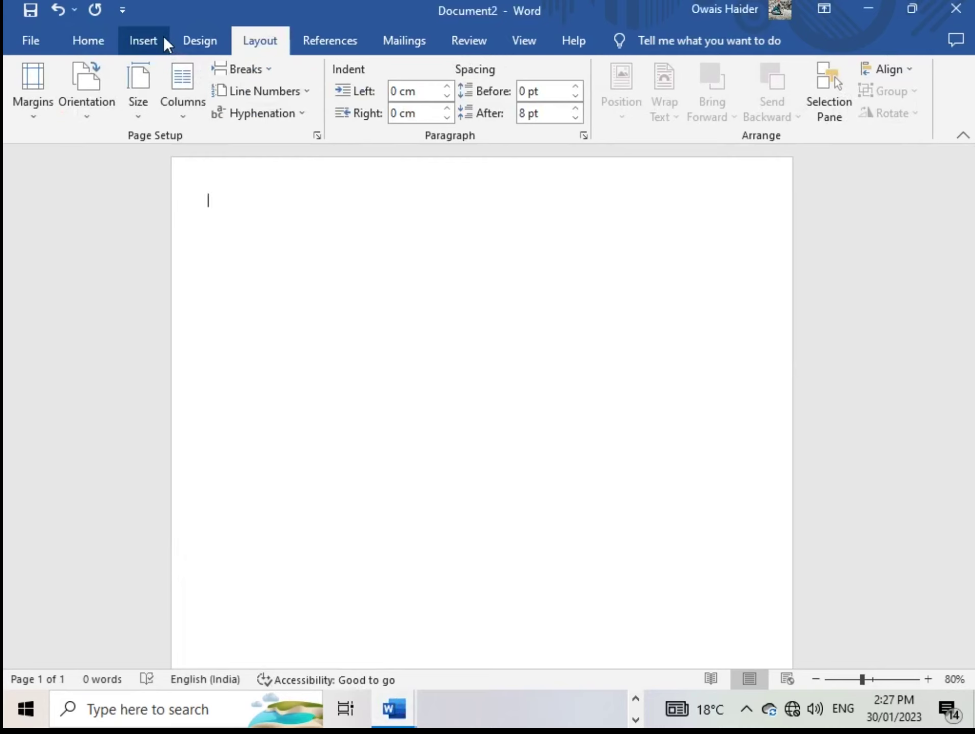
Apply a Box page border from Design > Page Borders to the whole page
{"action": "left_click", "coordinate": [214, 38]}
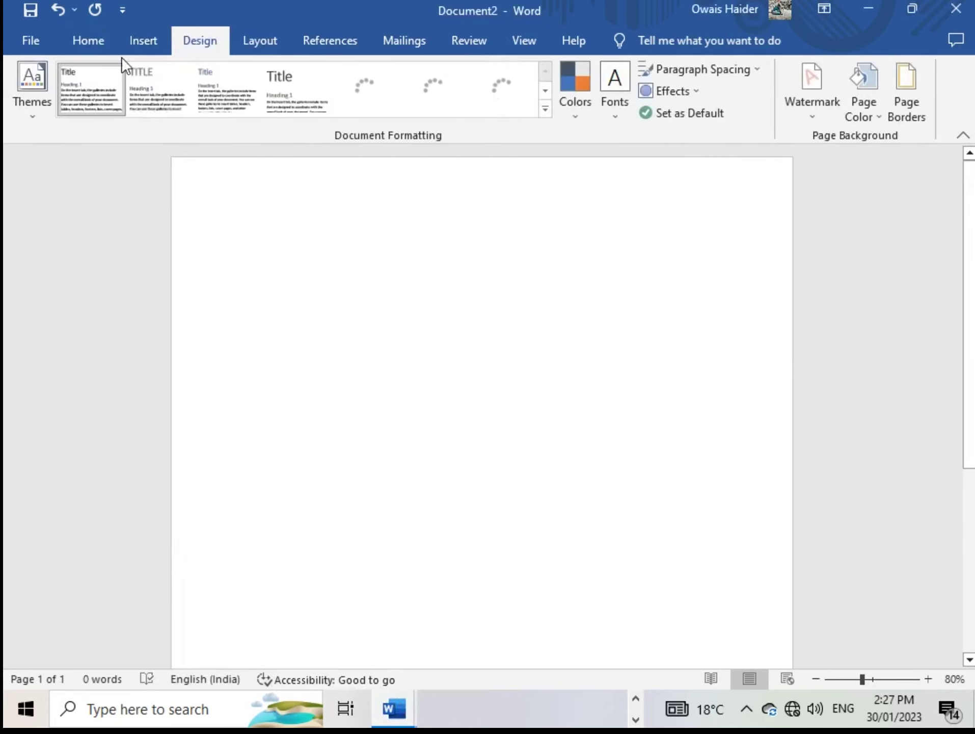
{"action": "left_click", "coordinate": [906, 107]}
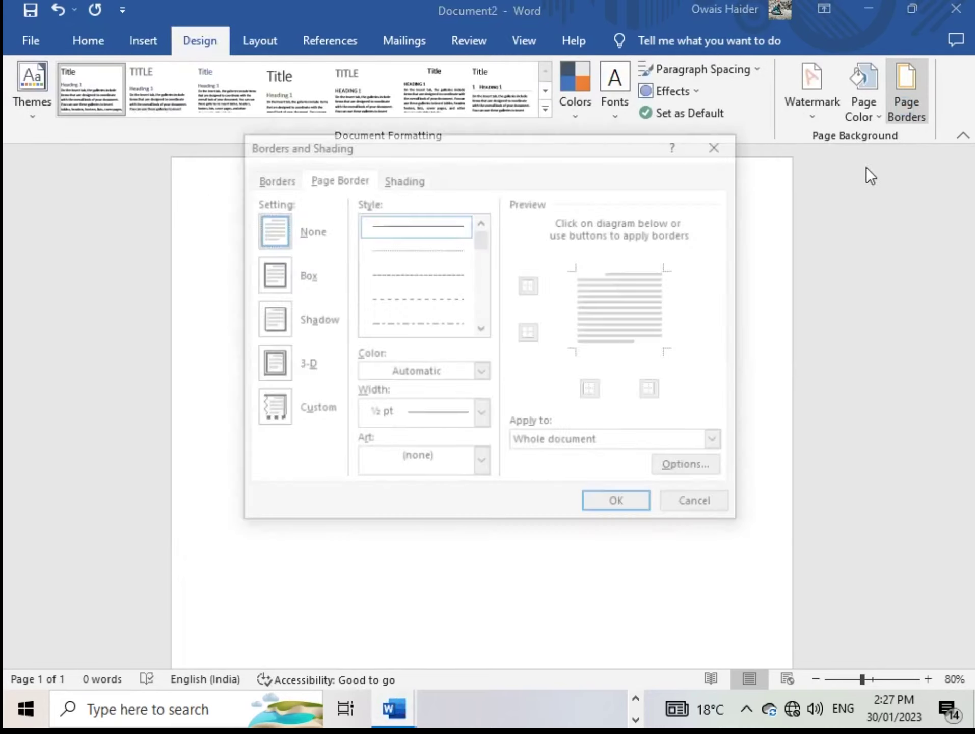
{"action": "left_click", "coordinate": [277, 276]}
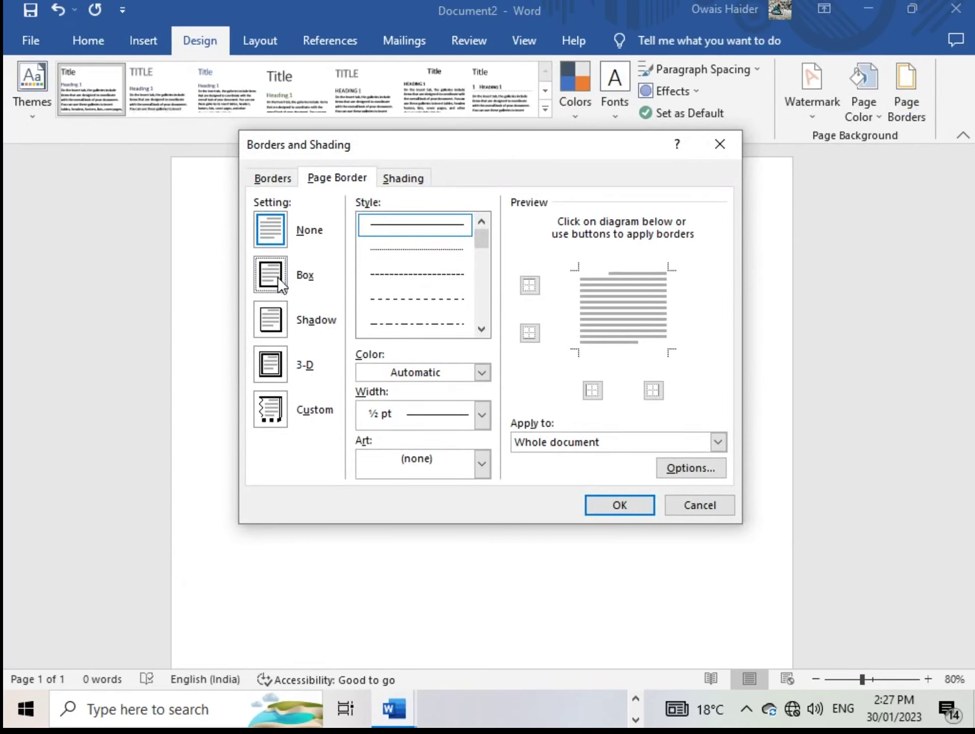
{"action": "left_click", "coordinate": [620, 505]}
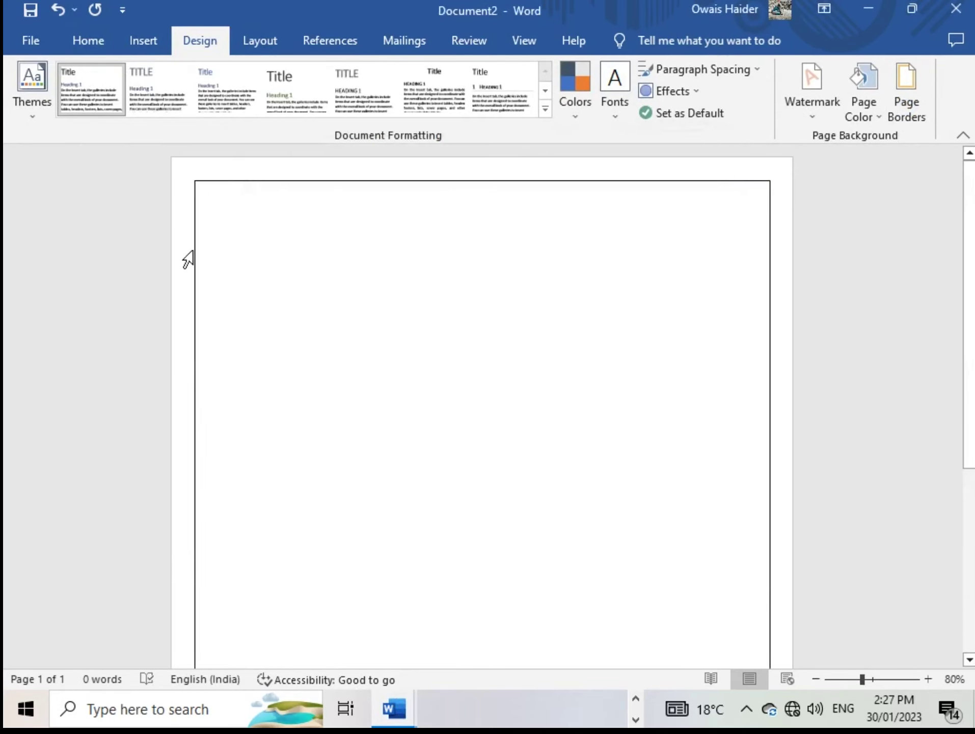
{"action": "scroll", "coordinate": [542, 639], "scroll_direction": "down", "scroll_amount": 1}
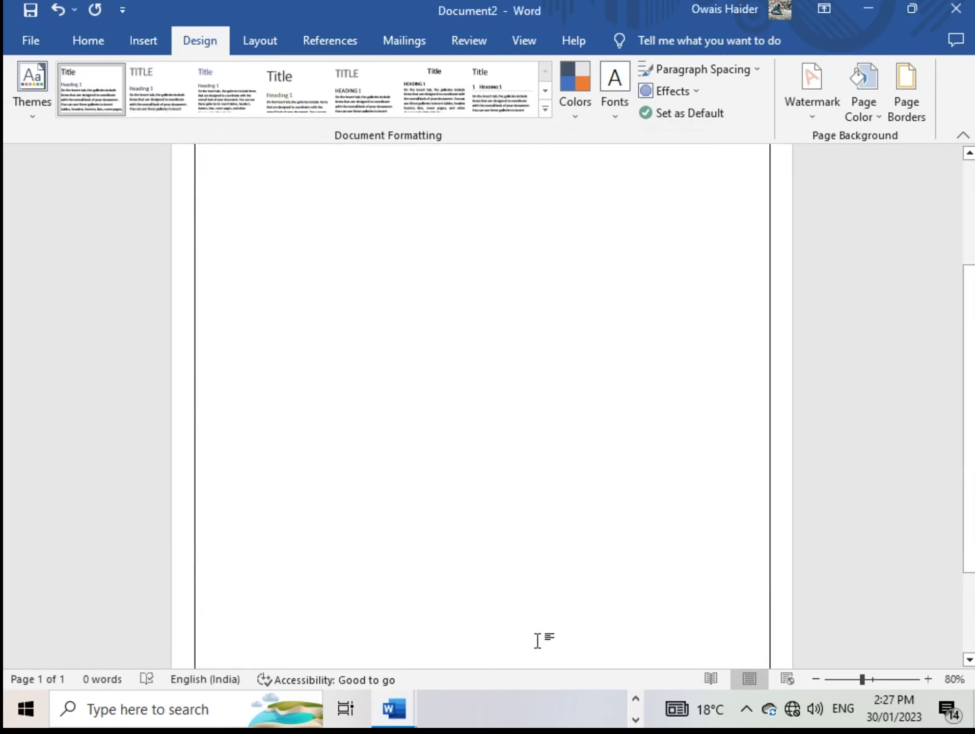
{"action": "scroll", "coordinate": [538, 640], "scroll_direction": "up", "scroll_amount": 1}
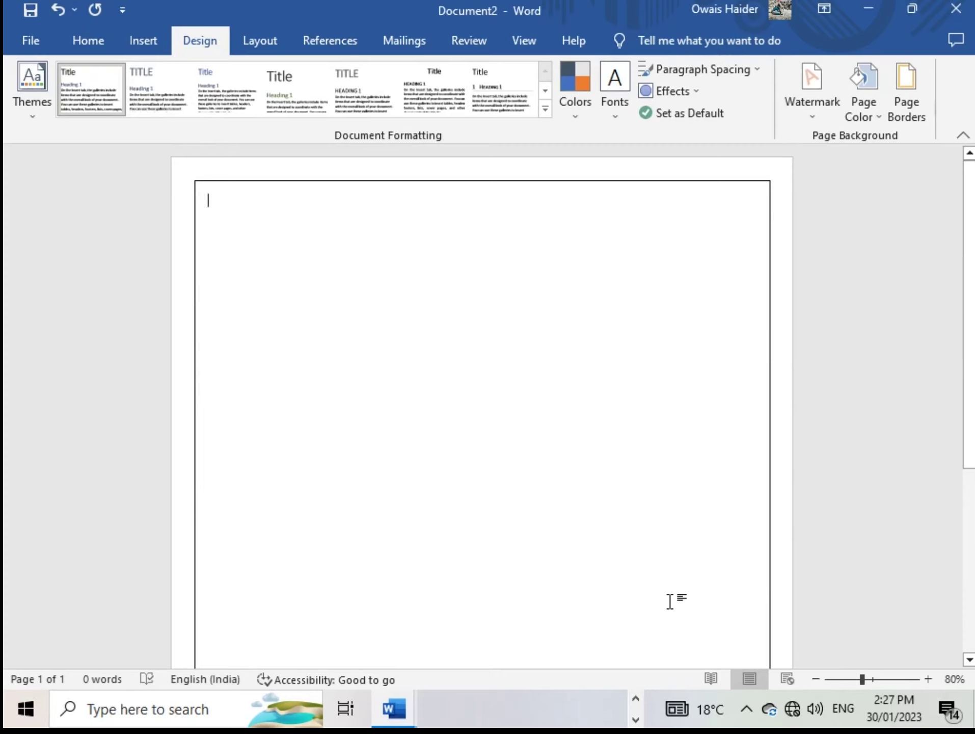
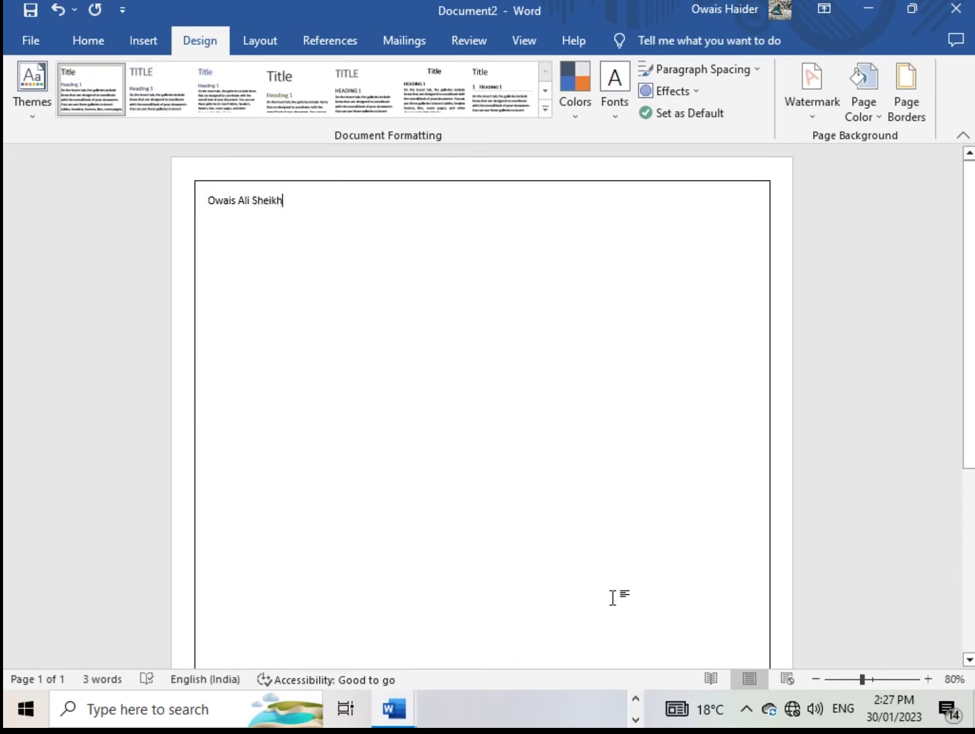
Type the person's full name, select it all, and make it bold and underlined
{"action": "key", "text": "ctrl+a"}
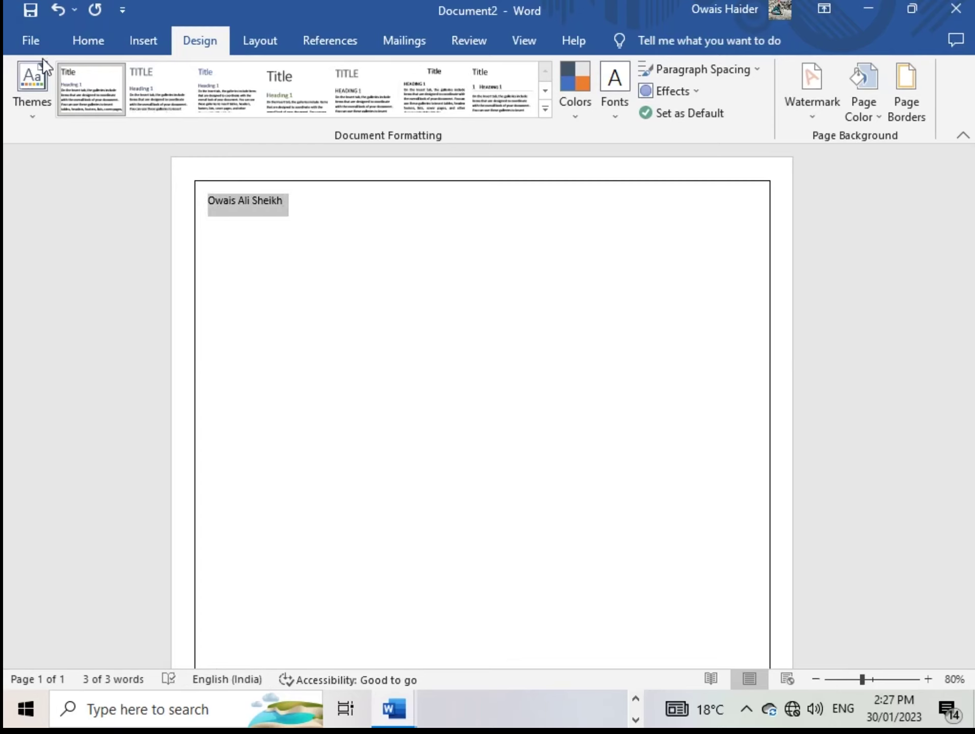
{"action": "left_click", "coordinate": [89, 40]}
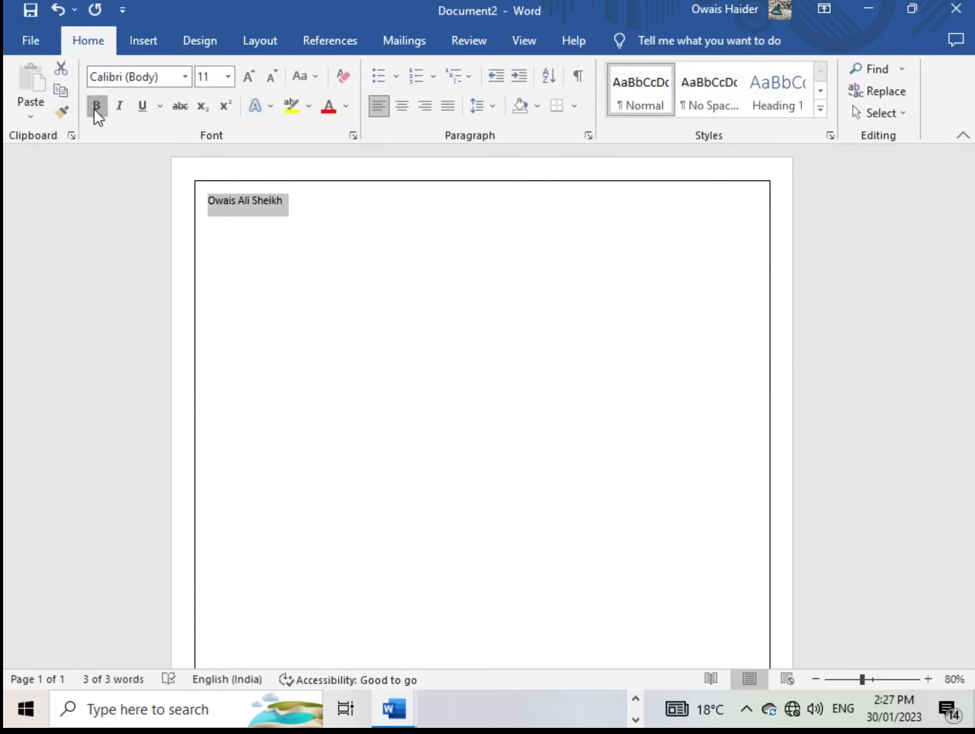
{"action": "left_click", "coordinate": [95, 107]}
{"action": "left_click", "coordinate": [143, 105]}
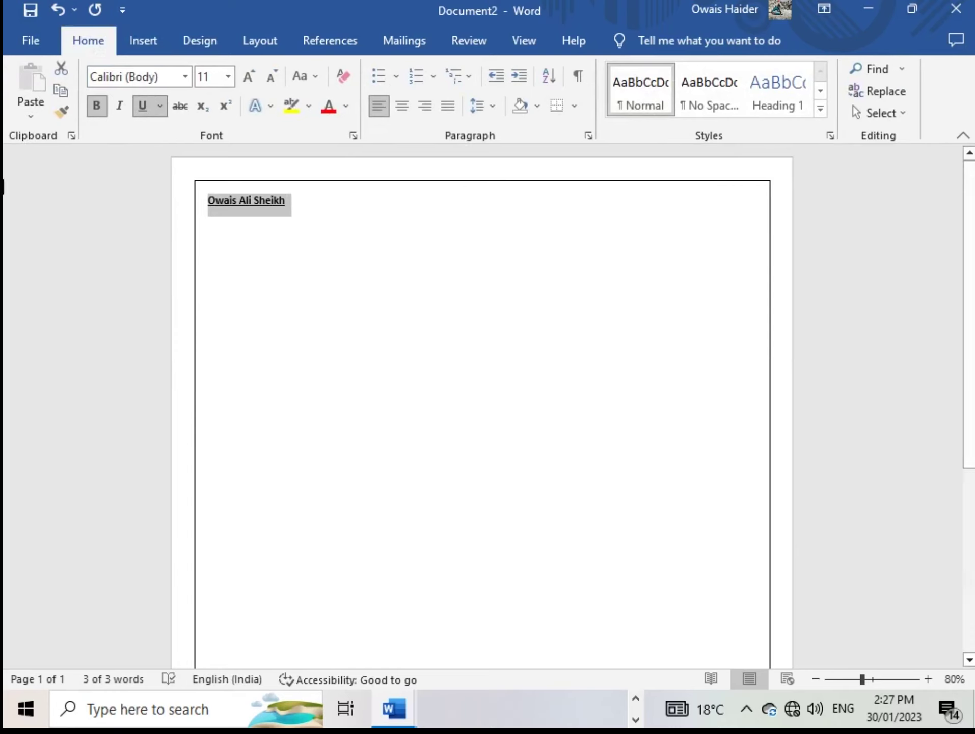
{"action": "left_click", "coordinate": [184, 78]}
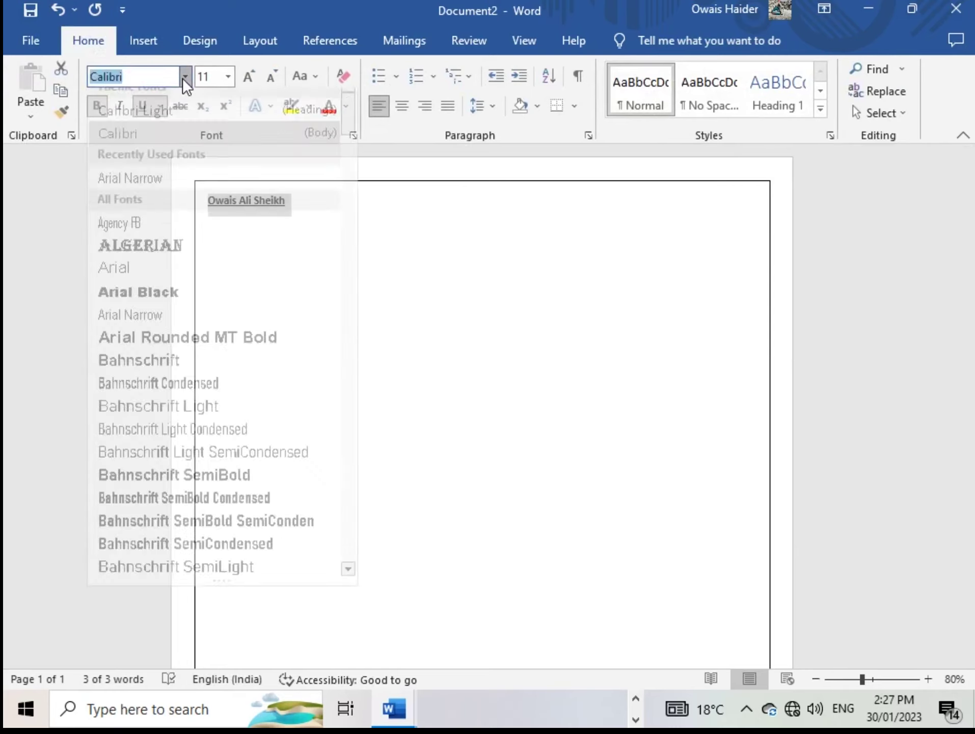
{"action": "left_click", "coordinate": [185, 76]}
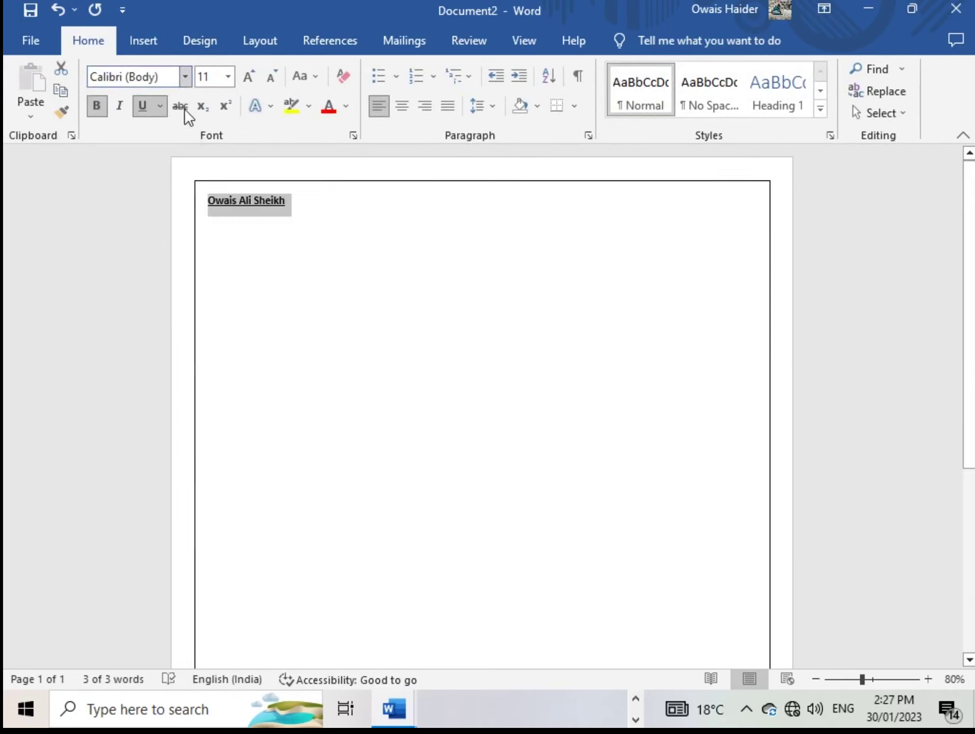
{"action": "right_click", "coordinate": [264, 196]}
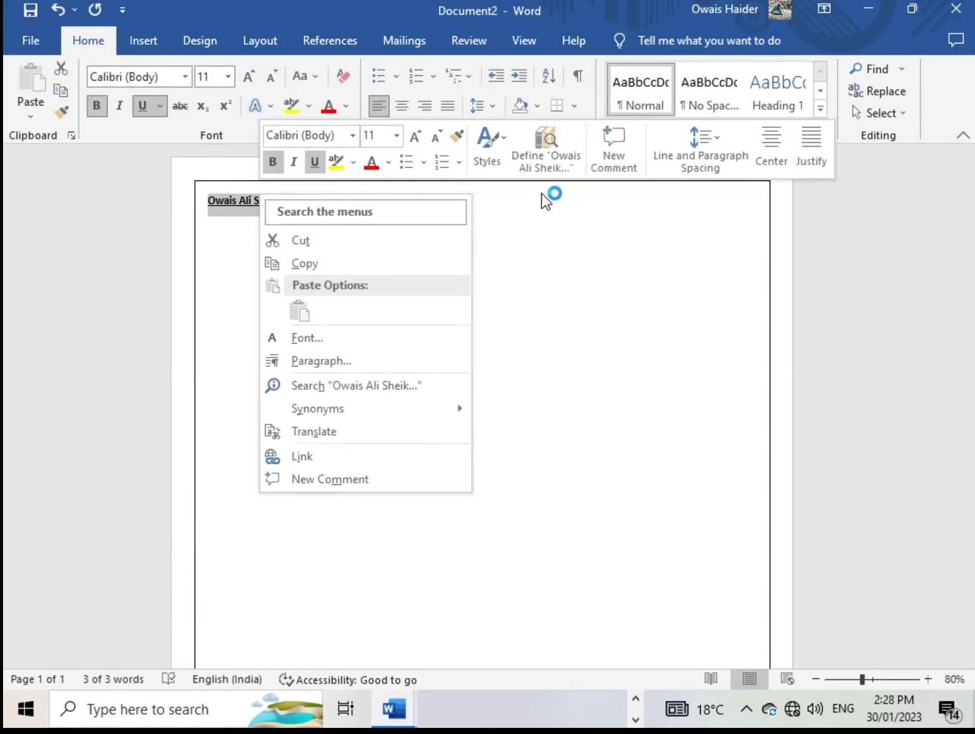
Set the name's font to Arial Narrow at size 26 from the mini toolbar
{"action": "left_click", "coordinate": [352, 135]}
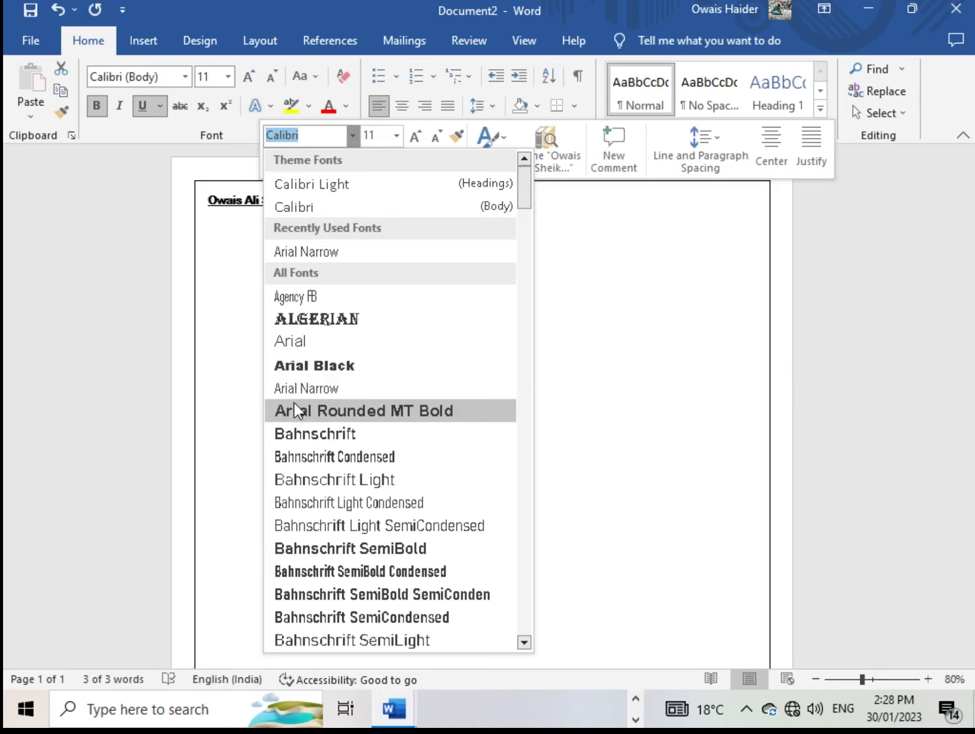
{"action": "left_click", "coordinate": [302, 386]}
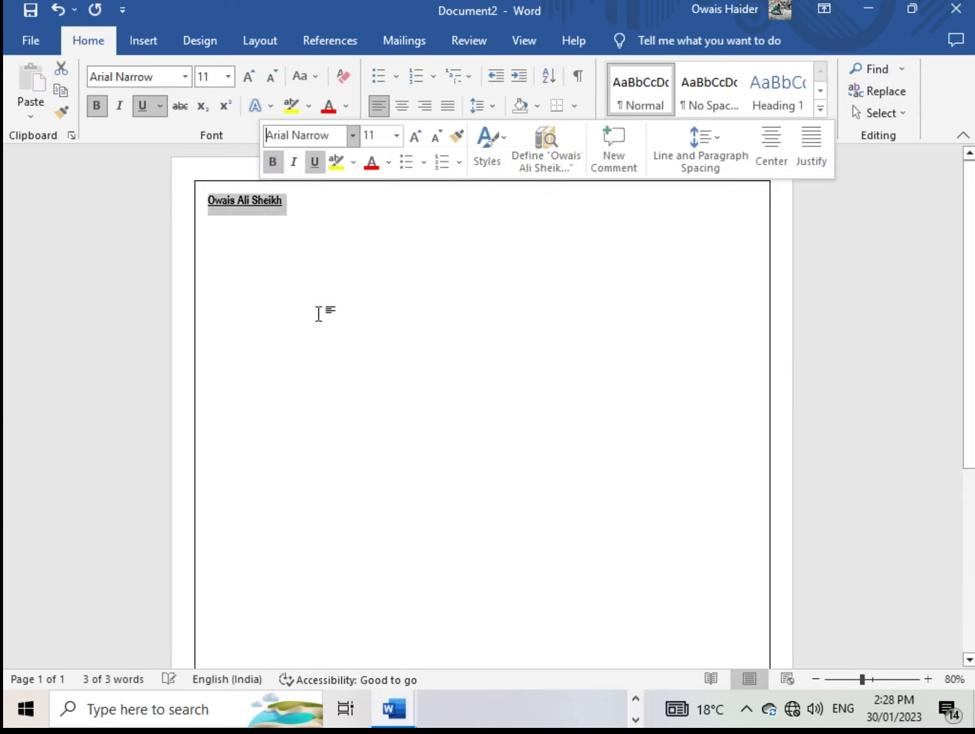
{"action": "right_click", "coordinate": [247, 200]}
{"action": "left_click", "coordinate": [385, 142]}
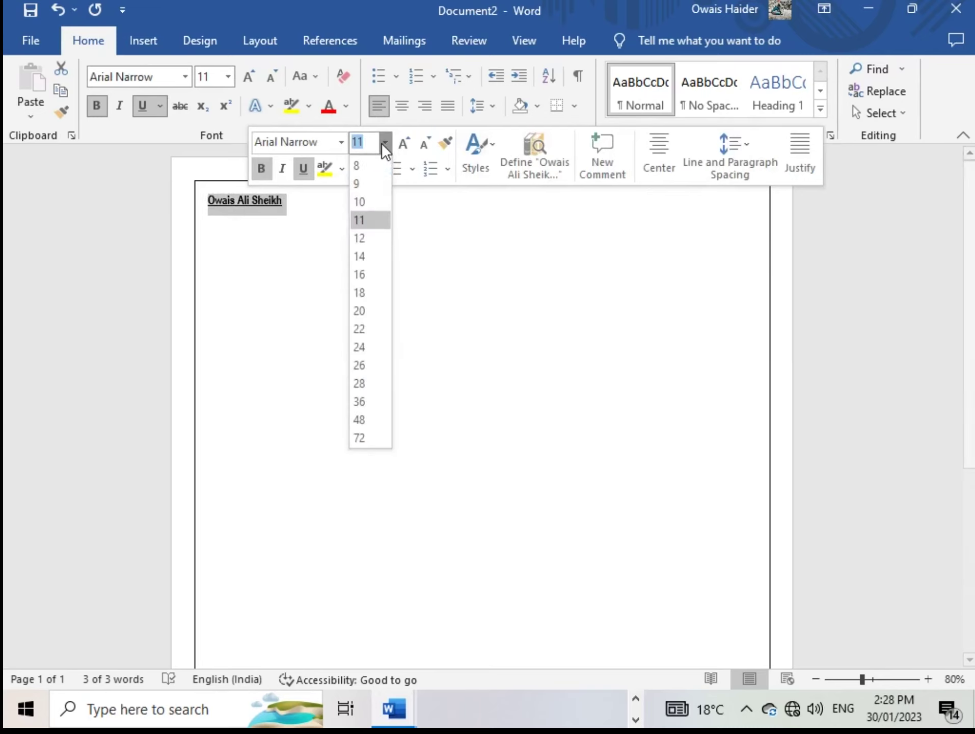
{"action": "left_click", "coordinate": [357, 365]}
Place the caret after the name and start a new empty line below it
{"action": "left_click", "coordinate": [399, 254]}
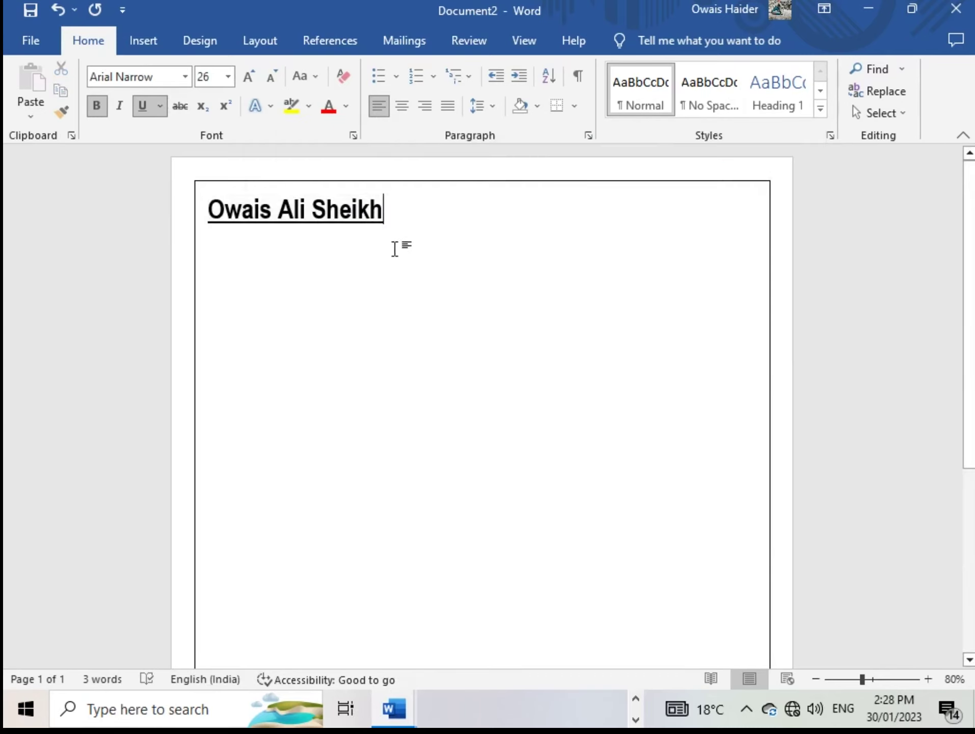
{"action": "left_click_drag", "start_coordinate": [388, 216], "coordinate": [210, 216]}
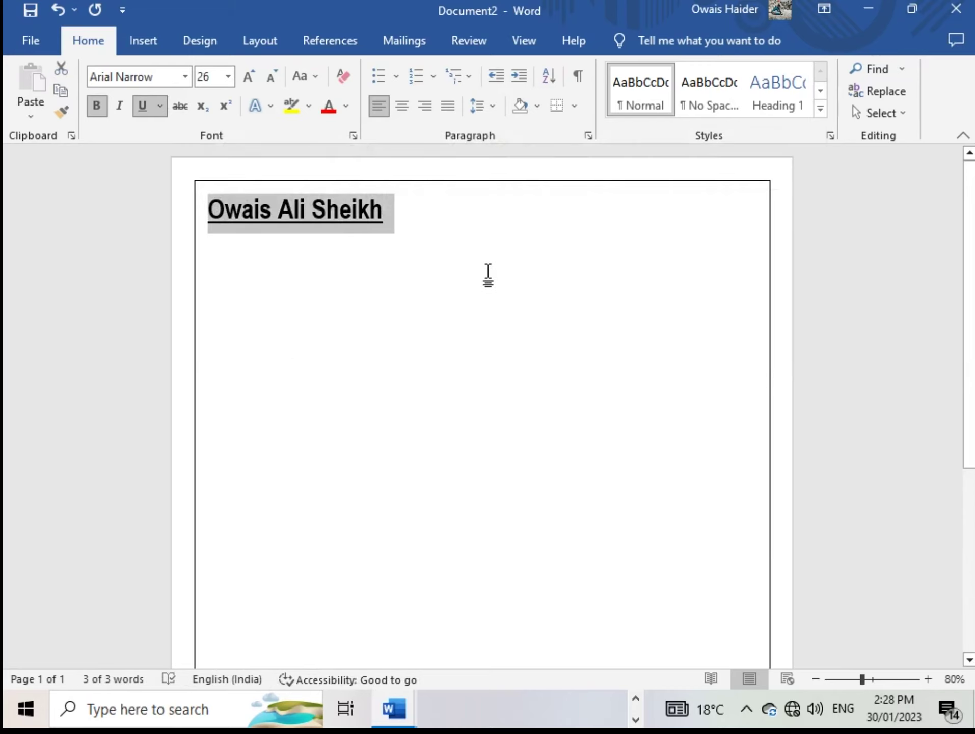
{"action": "key", "text": "BackSpace"}
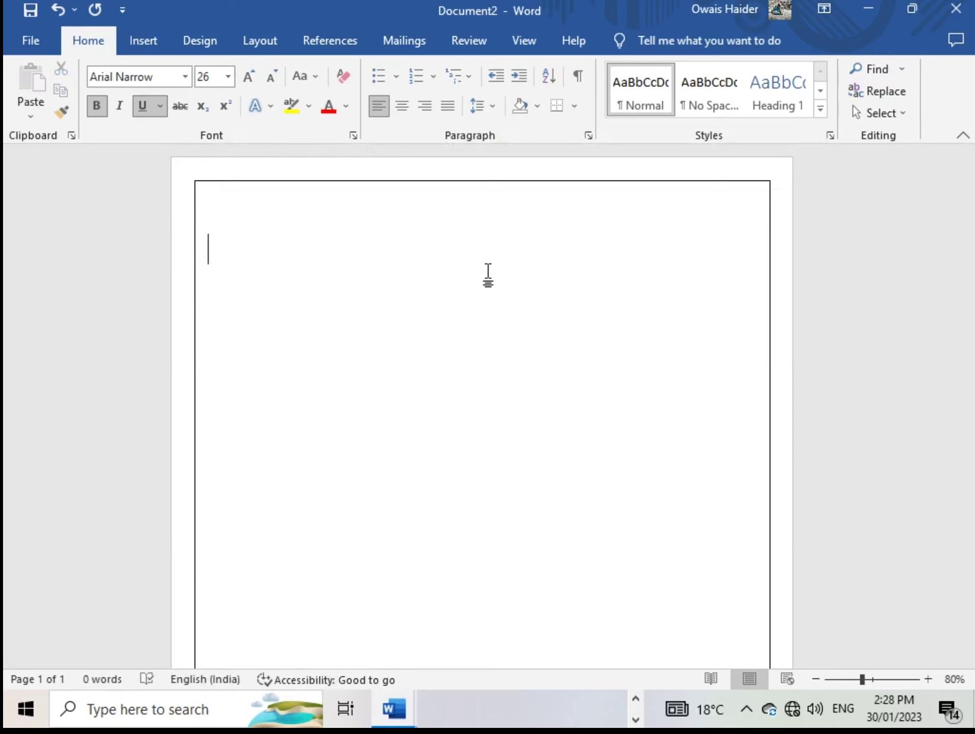
{"action": "key", "text": "ctrl+z"}
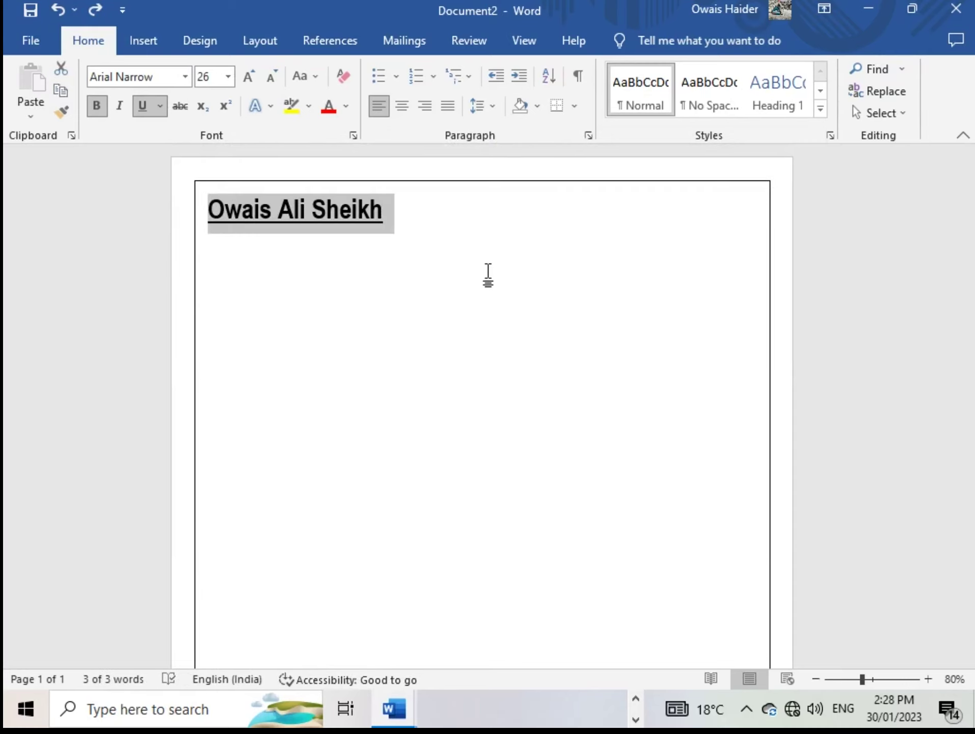
{"action": "left_click", "coordinate": [402, 229]}
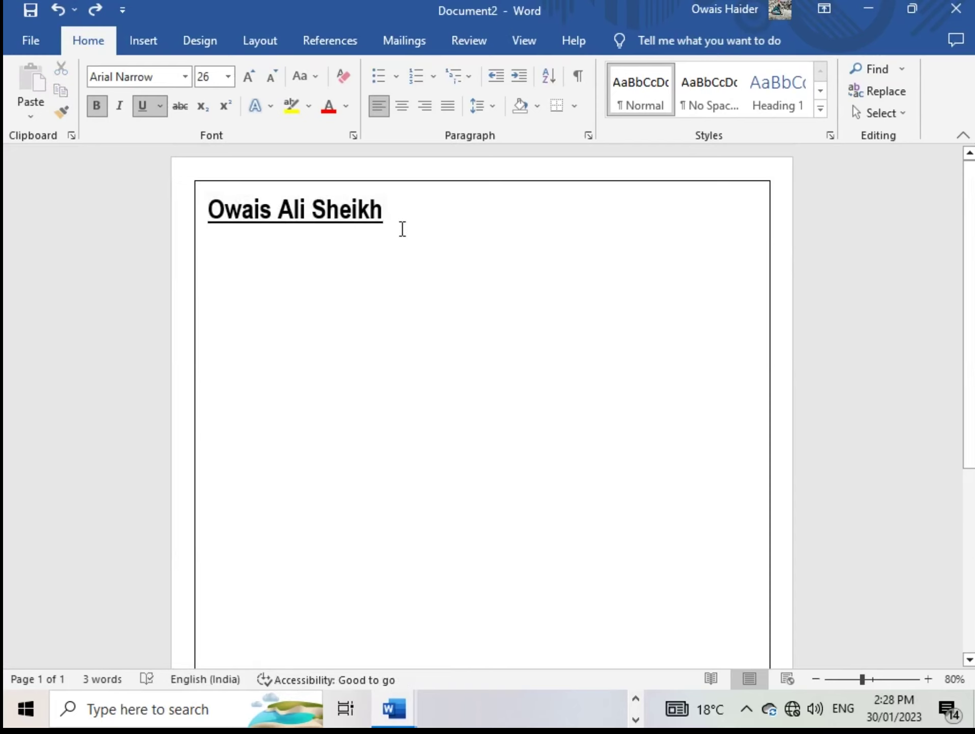
{"action": "key", "text": "Return"}
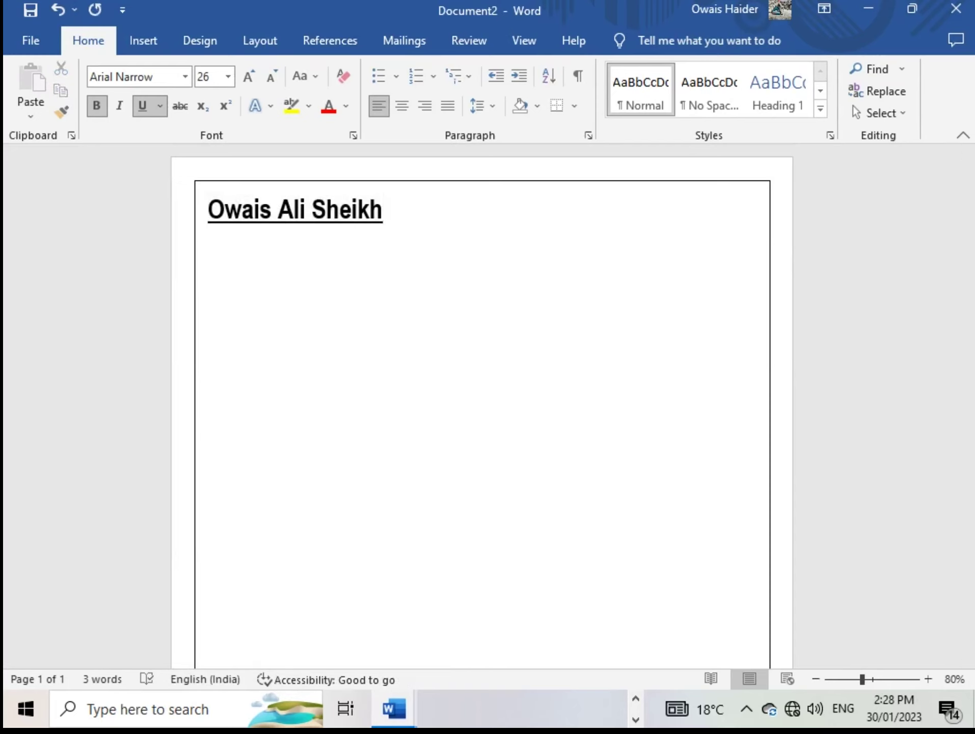
Switch back and forth between the CV and Document2 windows
{"action": "mouse_move", "coordinate": [394, 708]}
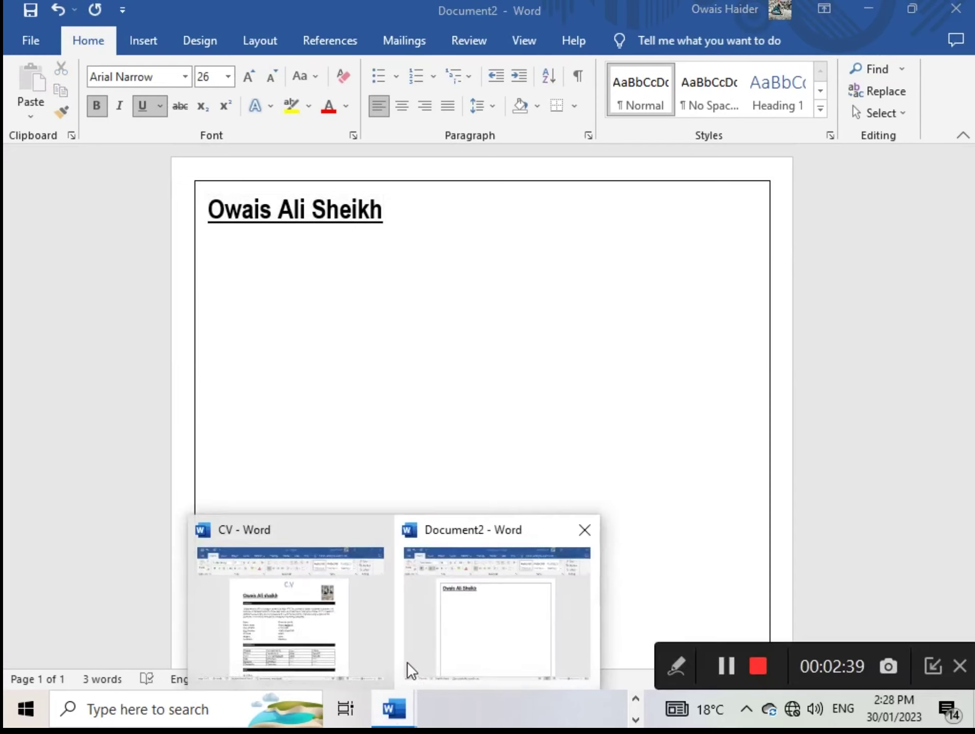
{"action": "left_click", "coordinate": [320, 652]}
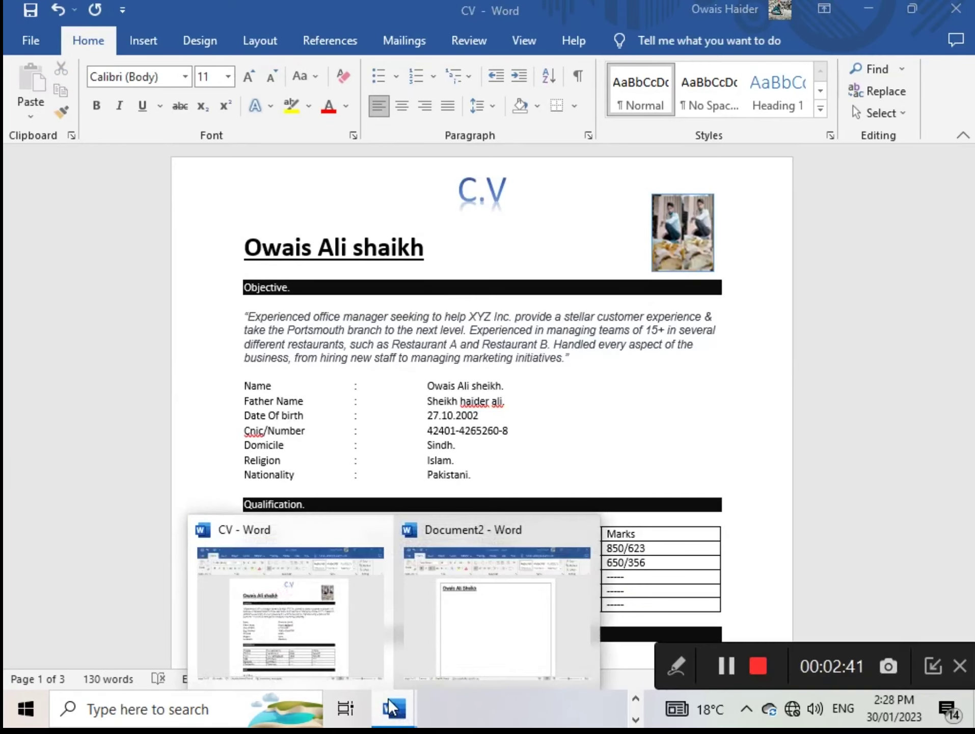
{"action": "left_click", "coordinate": [326, 624]}
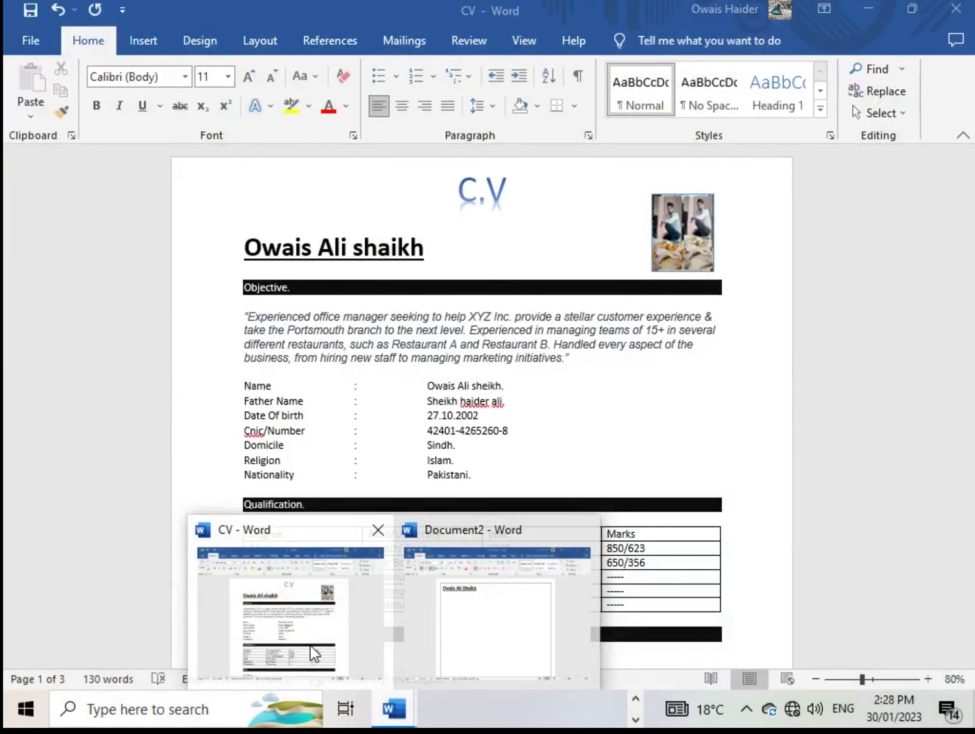
{"action": "left_click", "coordinate": [474, 637]}
{"action": "mouse_move", "coordinate": [392, 722]}
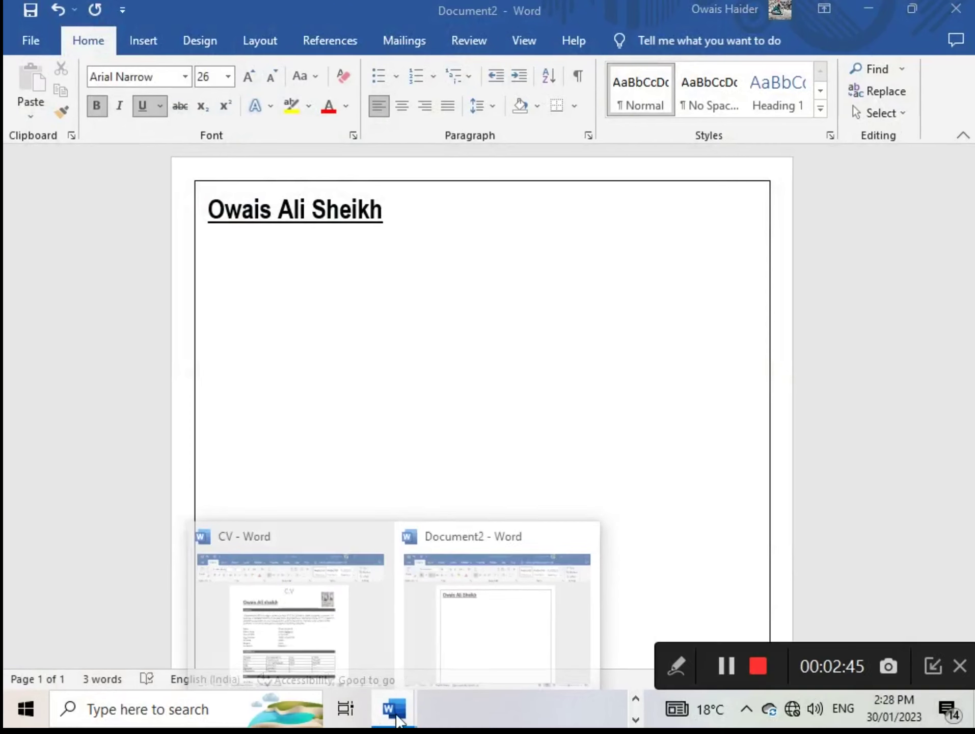
{"action": "left_click", "coordinate": [307, 603]}
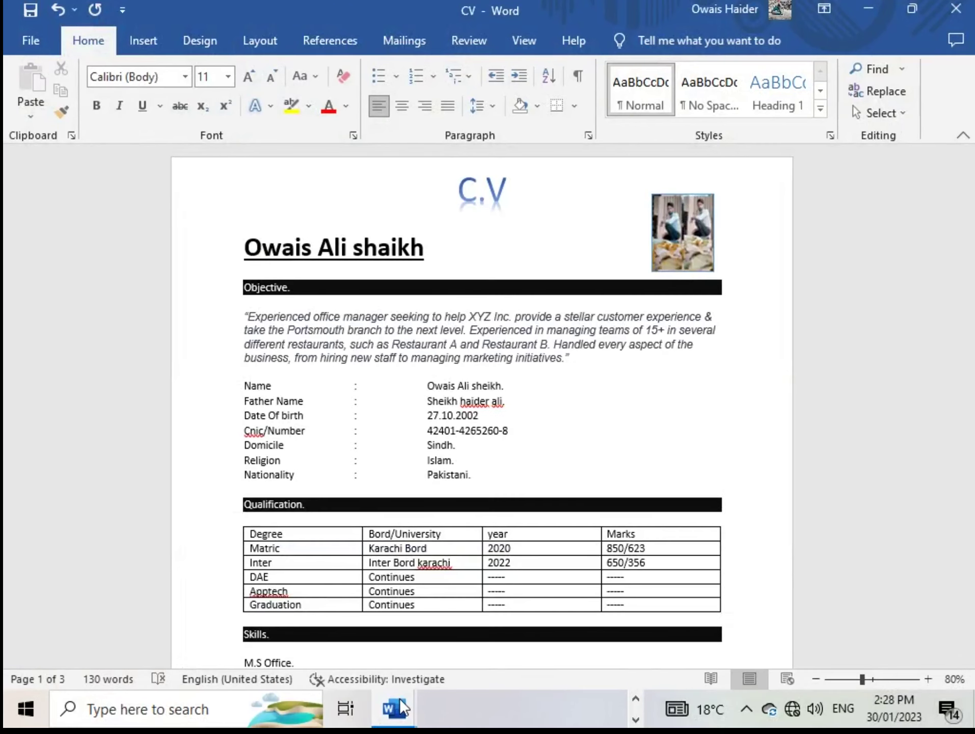
{"action": "left_click", "coordinate": [481, 594]}
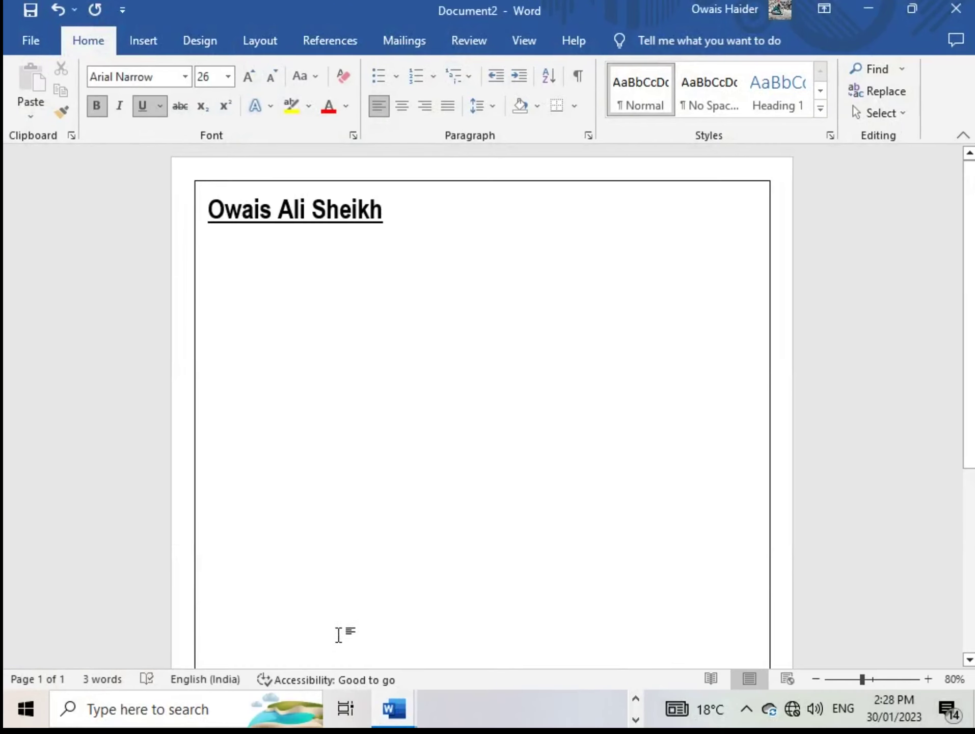
Minimize both documents, launch Google Chrome, then bring Document2 and CV back
{"action": "left_click", "coordinate": [868, 10]}
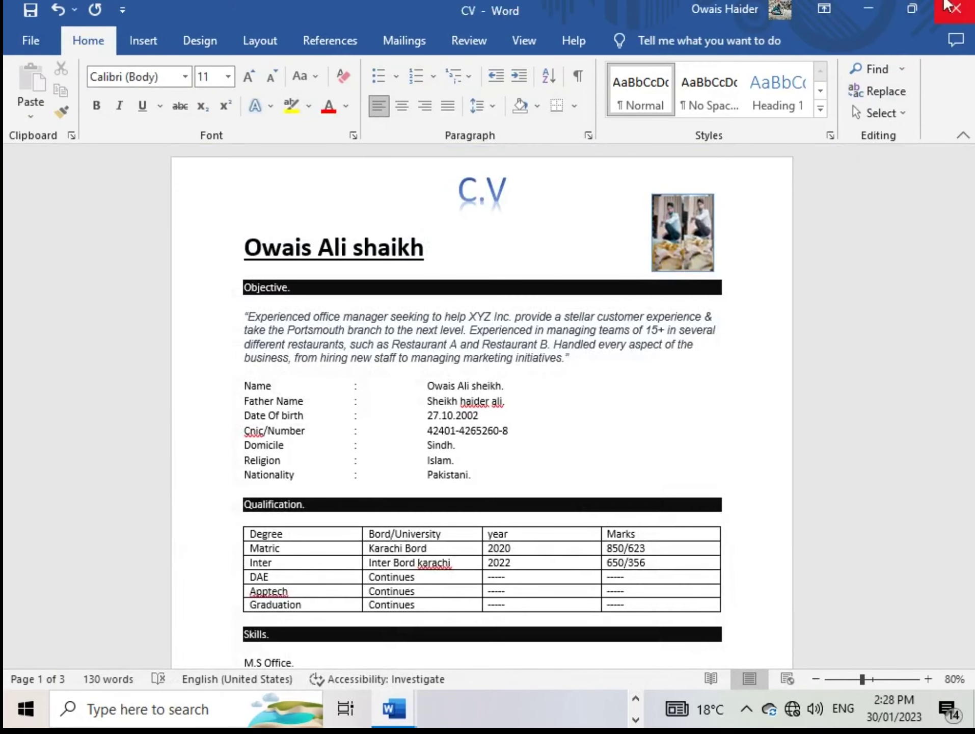
{"action": "left_click", "coordinate": [868, 10]}
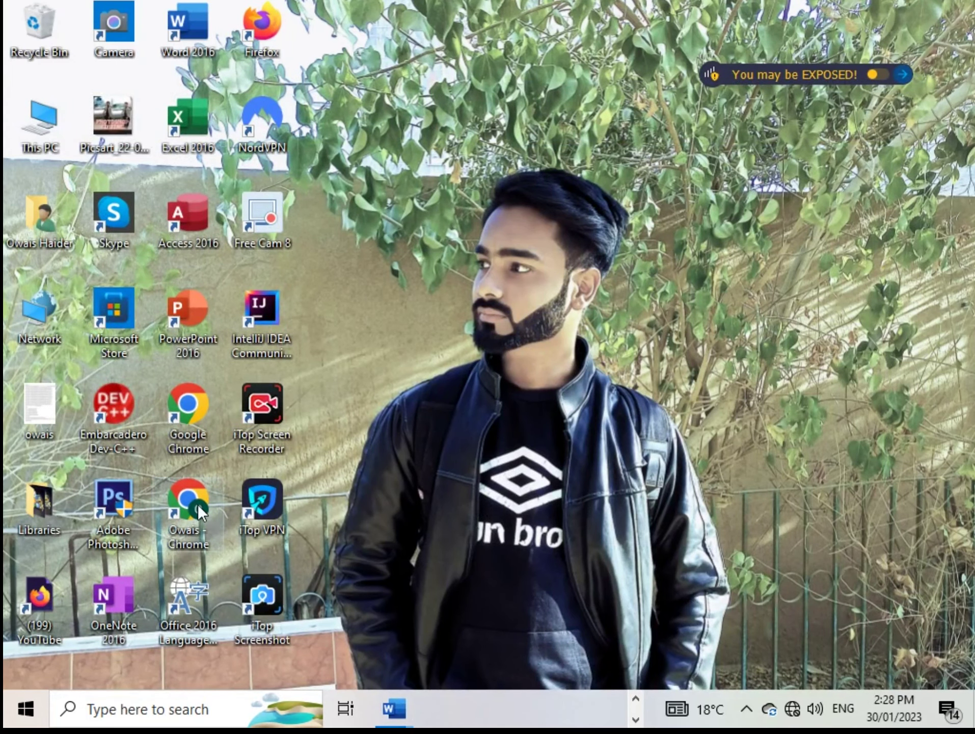
{"action": "double_click", "coordinate": [194, 409]}
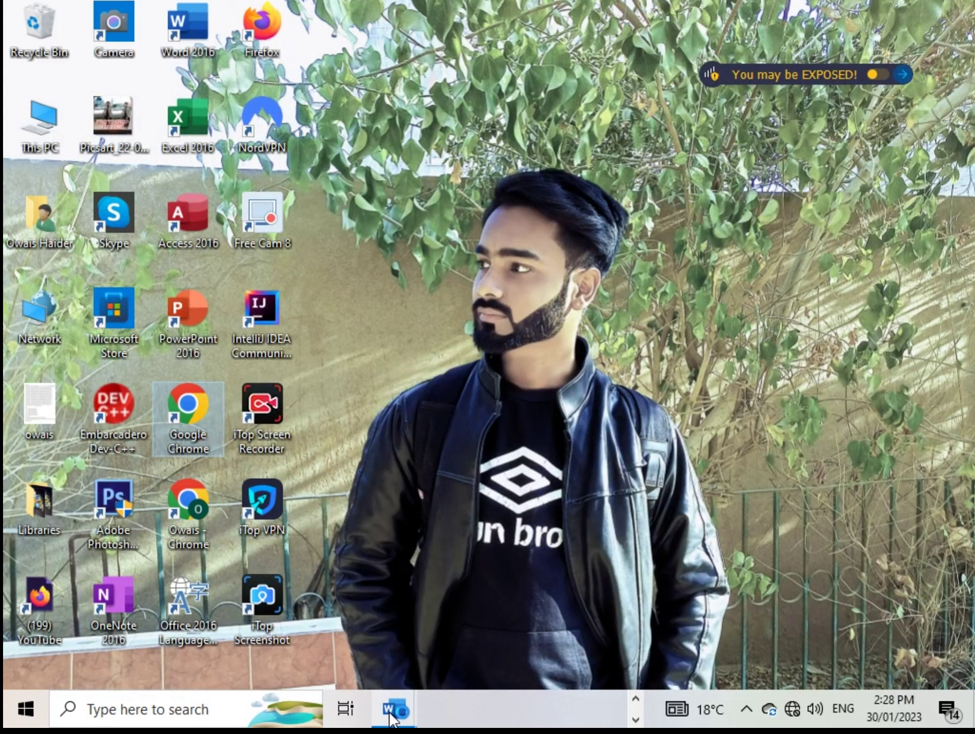
{"action": "mouse_move", "coordinate": [394, 708]}
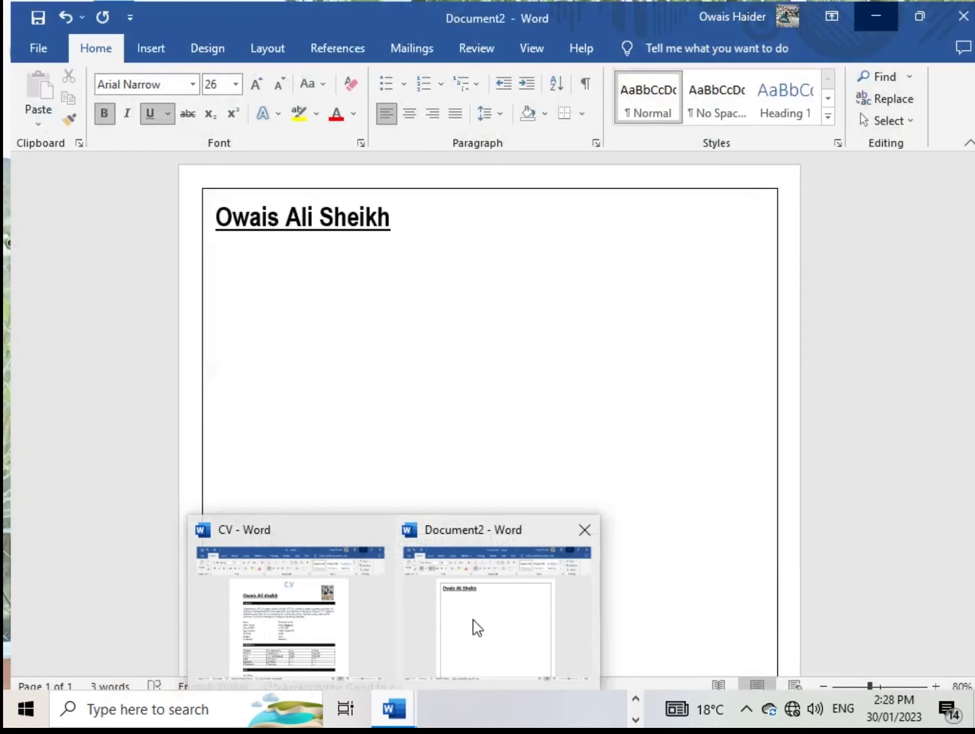
{"action": "left_click", "coordinate": [472, 618]}
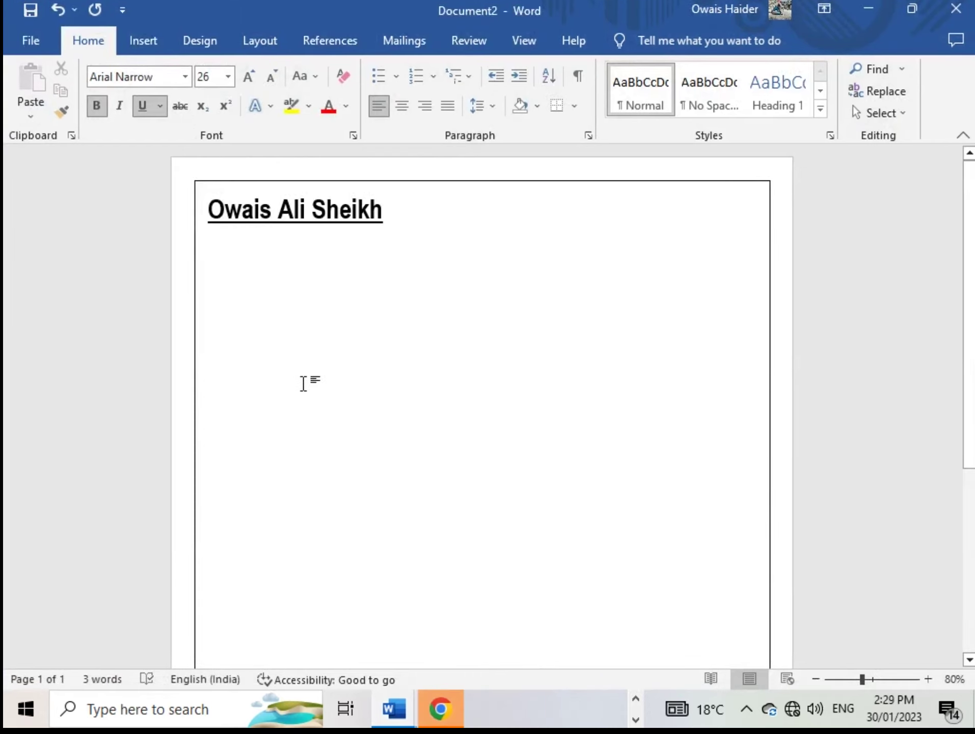
{"action": "mouse_move", "coordinate": [367, 698]}
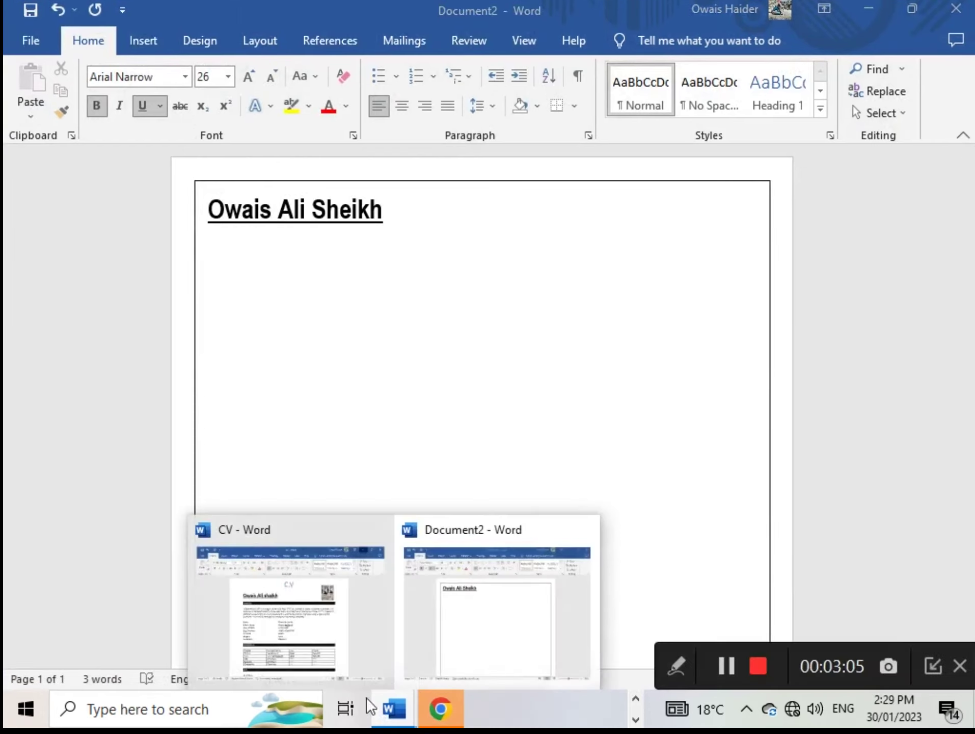
{"action": "left_click", "coordinate": [265, 632]}
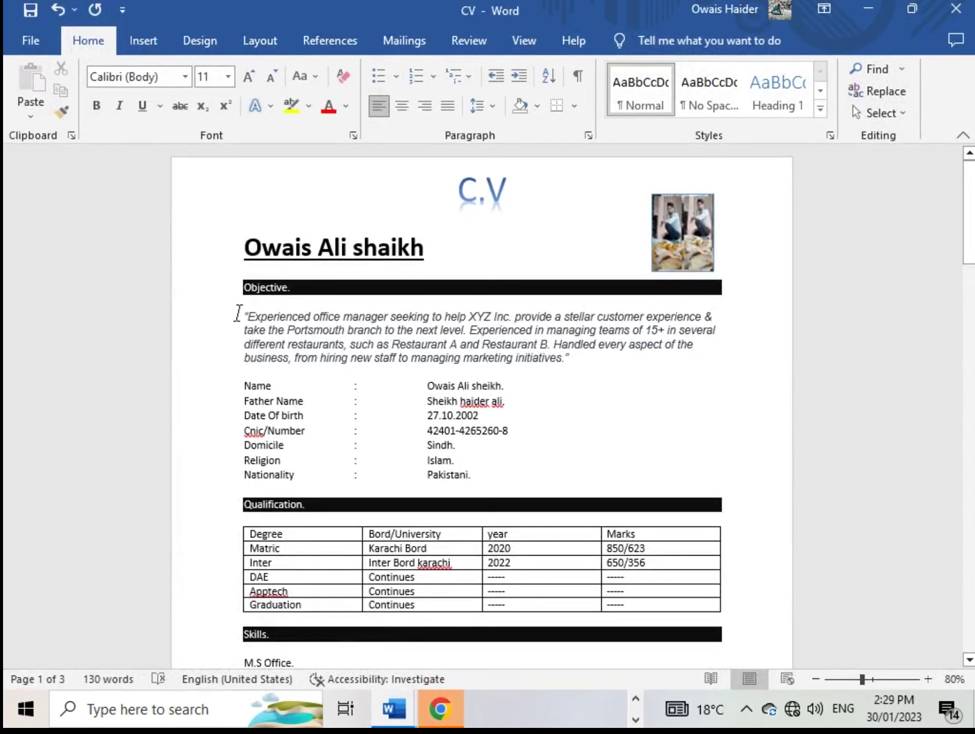
Copy the italic Objective paragraph from the CV and return to Document2
{"action": "left_click_drag", "start_coordinate": [260, 324], "coordinate": [569, 356]}
{"action": "left_click", "coordinate": [574, 362]}
{"action": "left_click", "coordinate": [247, 319]}
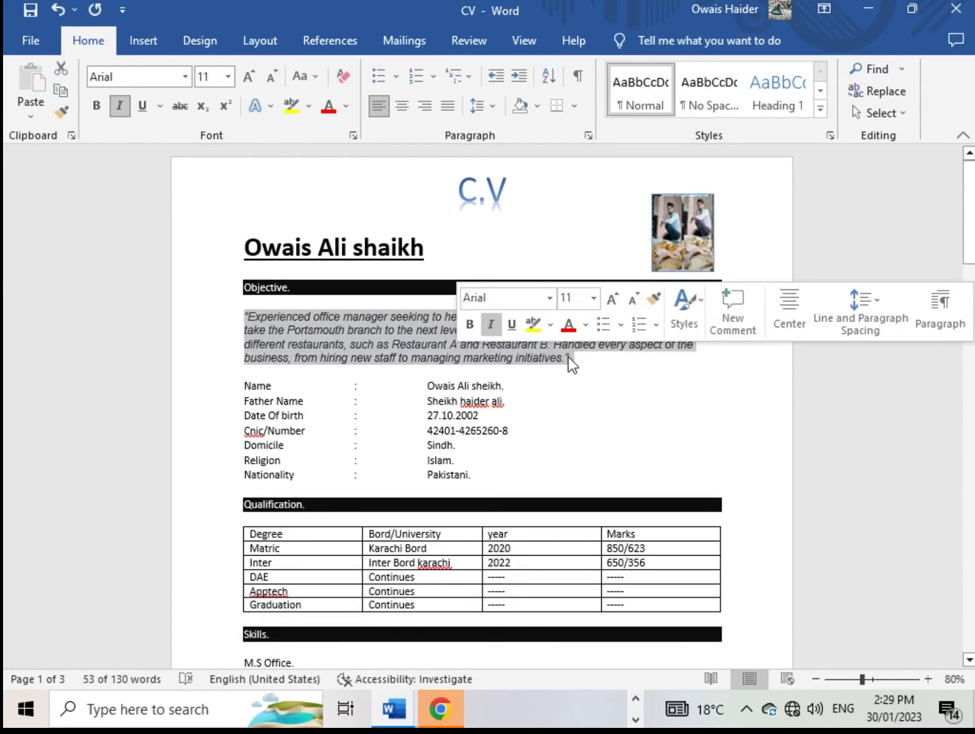
{"action": "key", "text": "ctrl+c"}
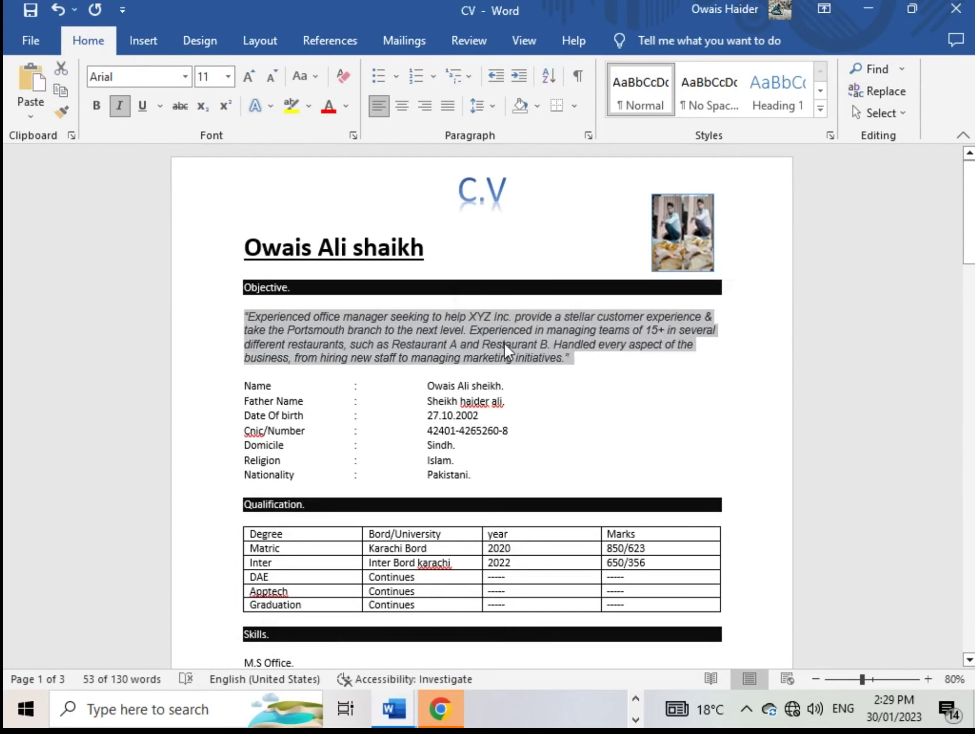
{"action": "mouse_move", "coordinate": [403, 708]}
{"action": "left_click", "coordinate": [458, 619]}
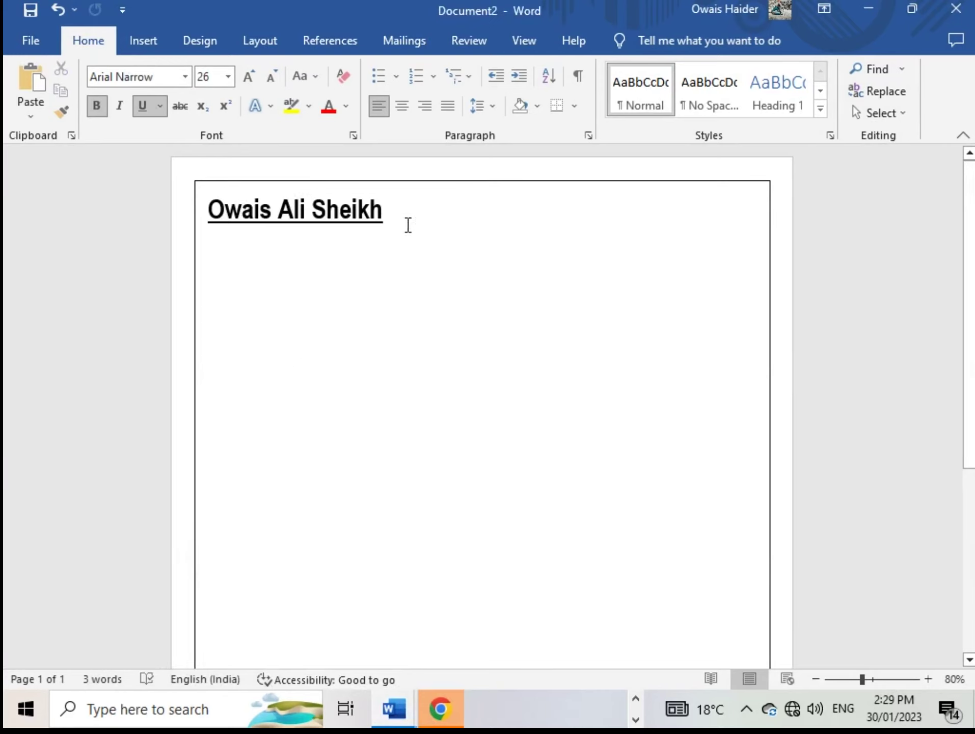
Set the font size to 10 and type the Objective subheading below the name
{"action": "left_click", "coordinate": [229, 76]}
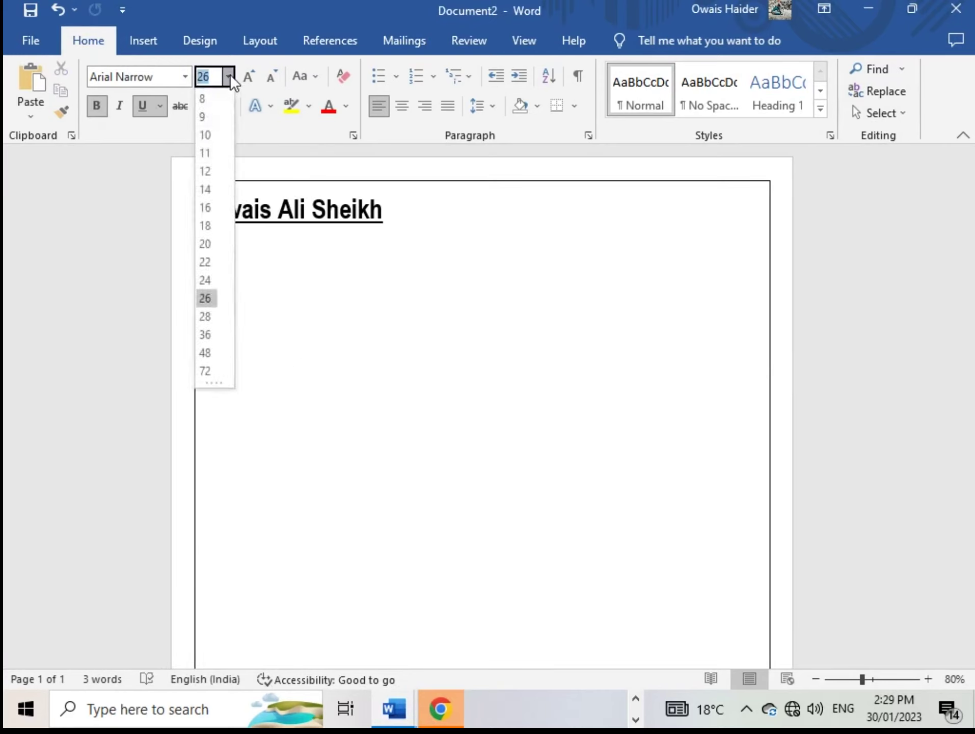
{"action": "left_click", "coordinate": [213, 135]}
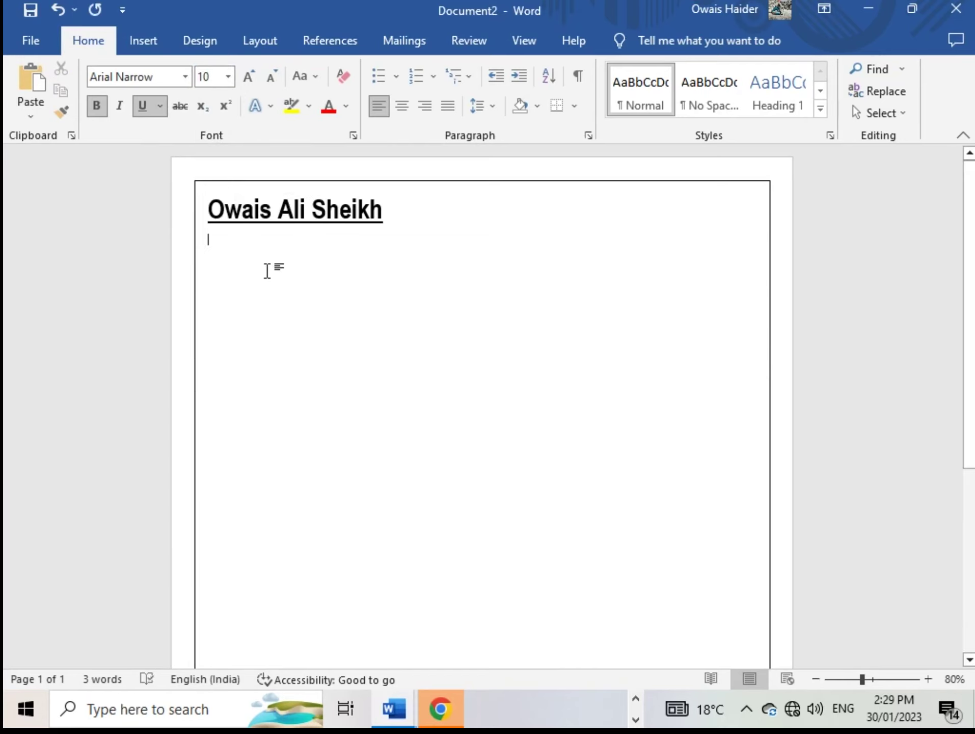
{"action": "type", "text": "Ob"}
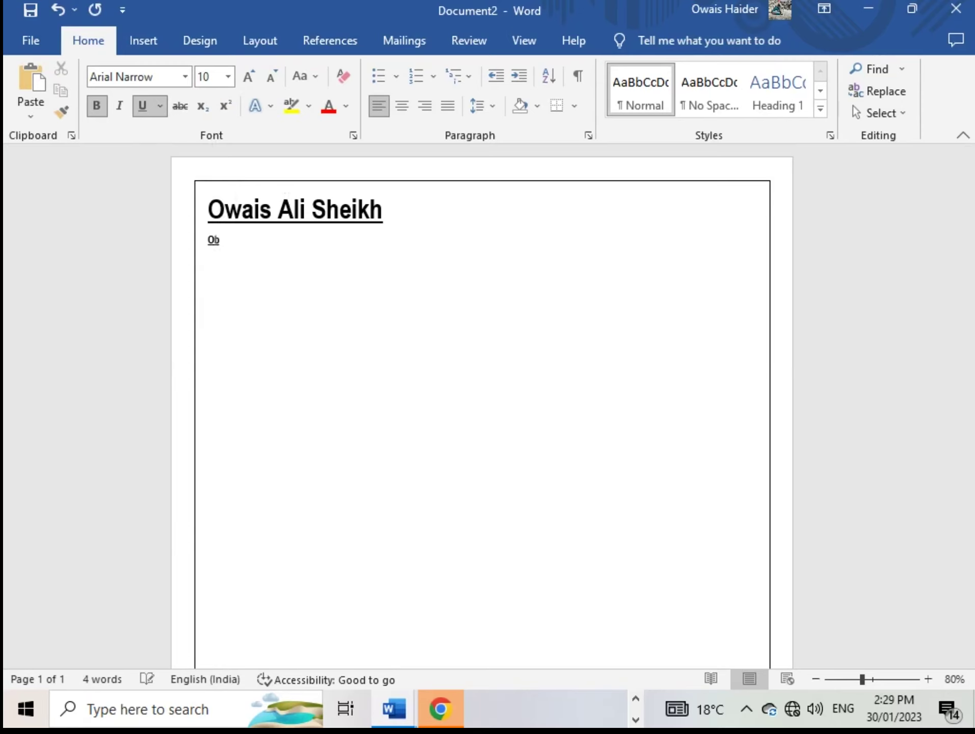
{"action": "type", "text": "jective"}
{"action": "left_click", "coordinate": [409, 211]}
Apply 1.5 line spacing to the name heading, then select the word Objective below it
{"action": "left_click", "coordinate": [492, 106]}
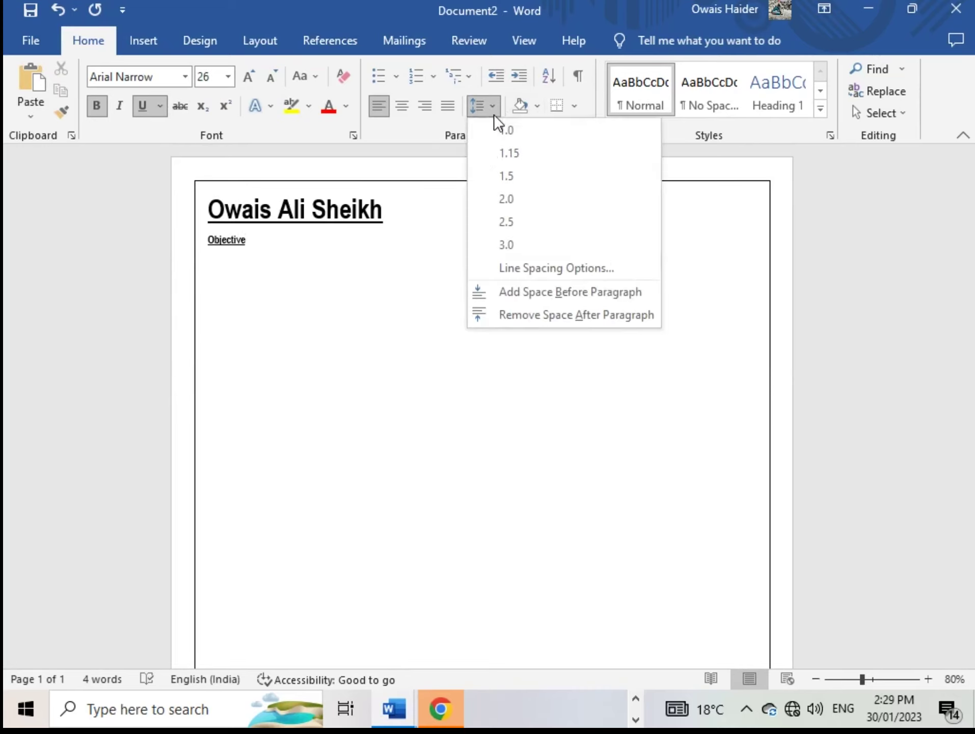
{"action": "left_click", "coordinate": [502, 182]}
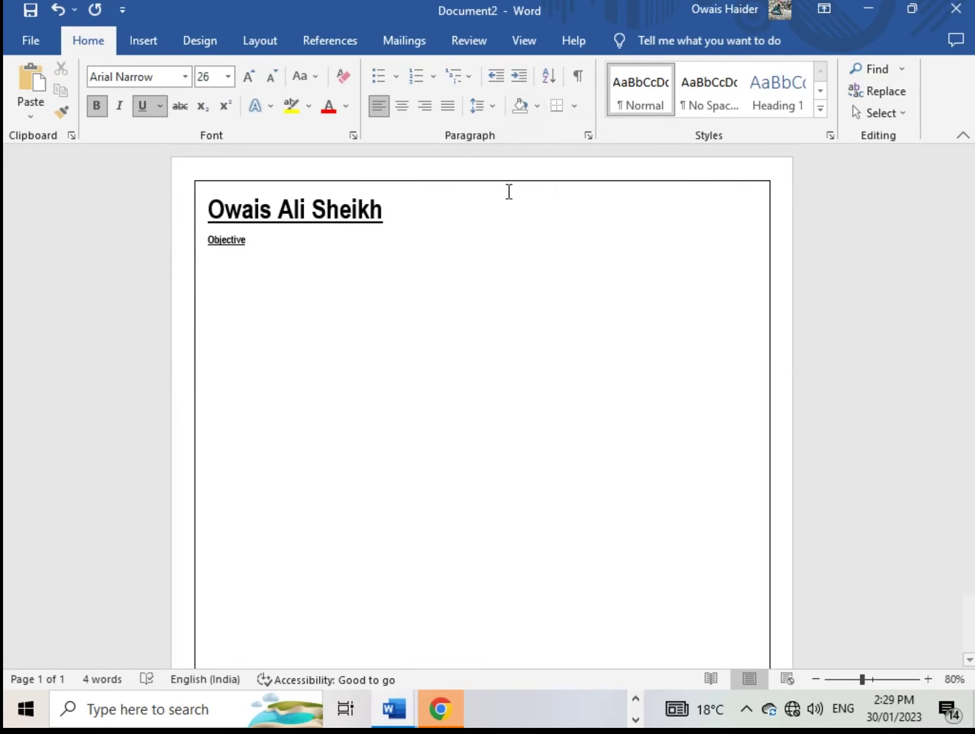
{"action": "left_click", "coordinate": [246, 274]}
{"action": "double_click", "coordinate": [249, 270]}
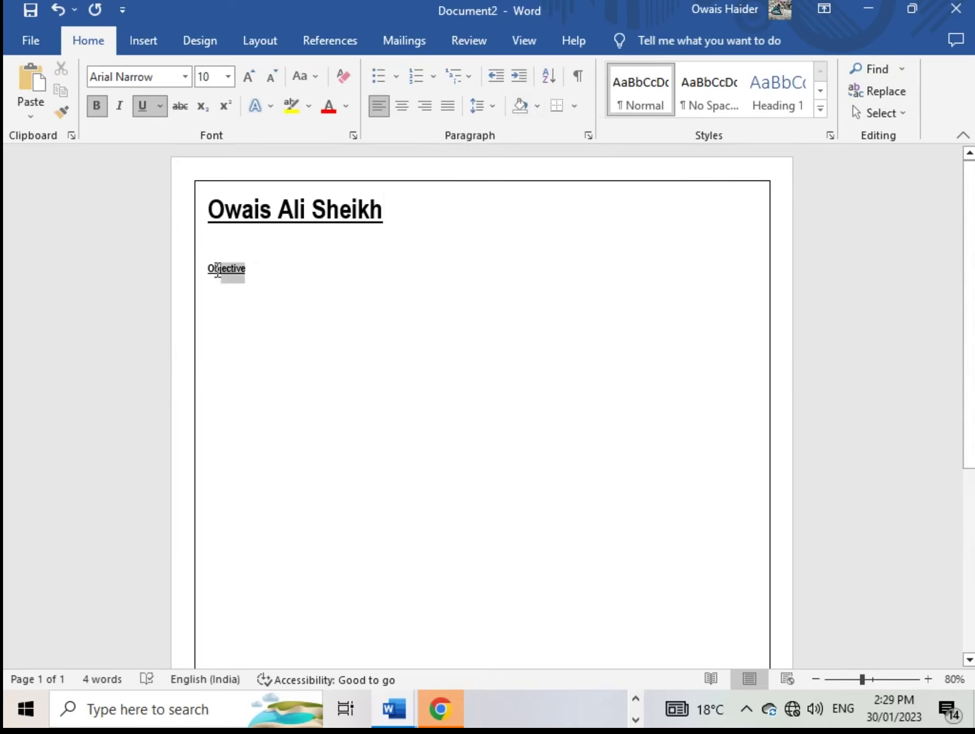
{"action": "left_click", "coordinate": [259, 276]}
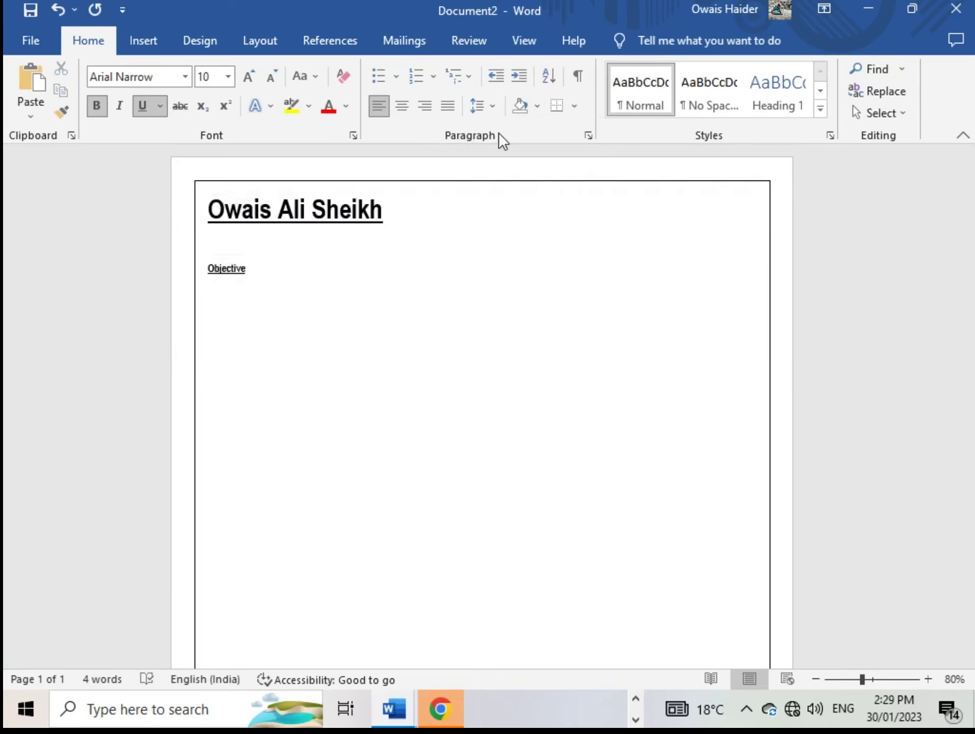
{"action": "left_click", "coordinate": [489, 109]}
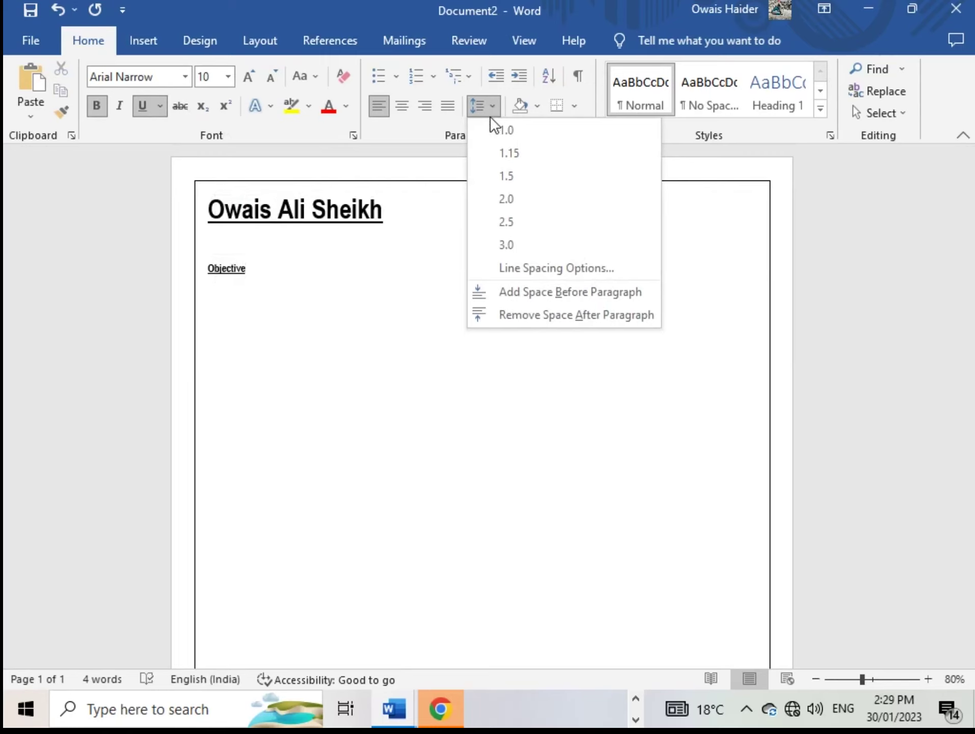
{"action": "left_click", "coordinate": [490, 130]}
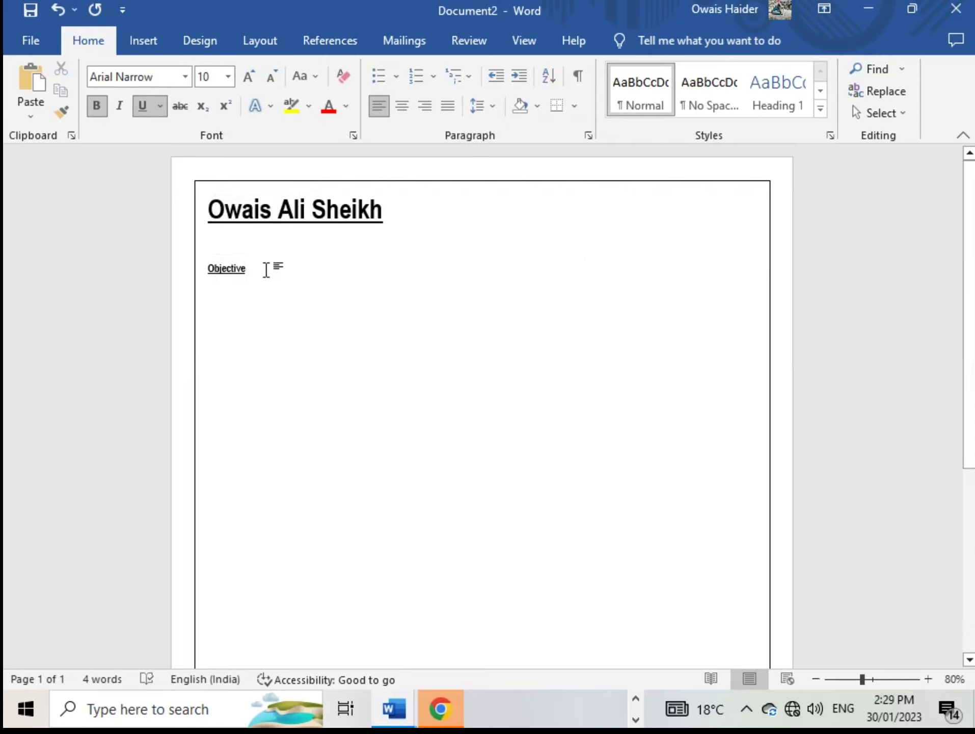
{"action": "left_click_drag", "start_coordinate": [252, 270], "coordinate": [204, 272]}
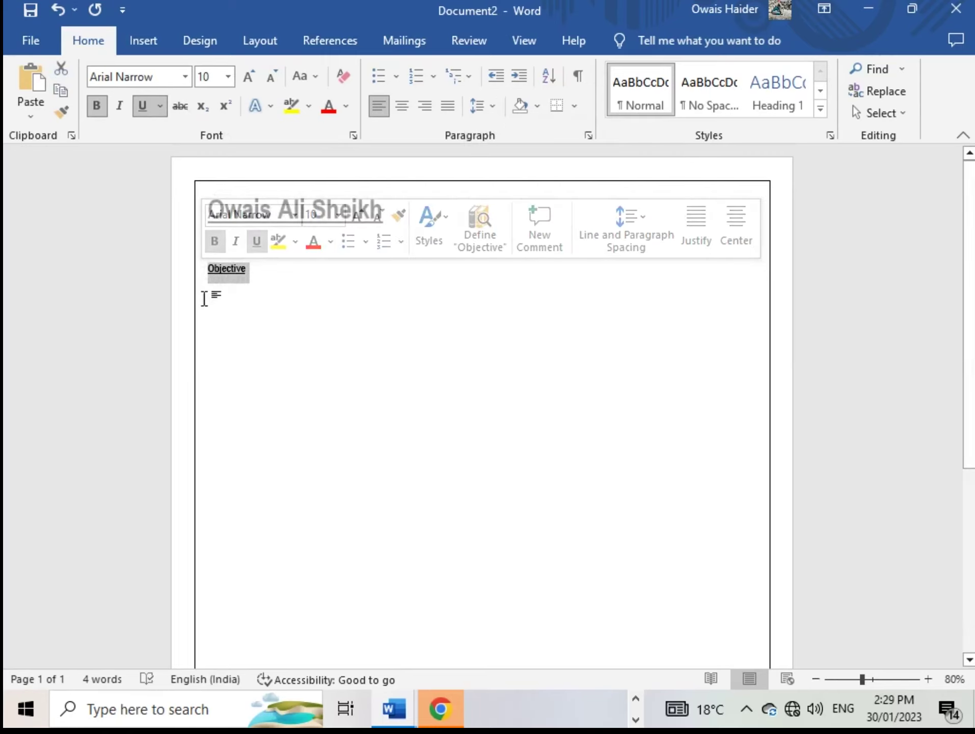
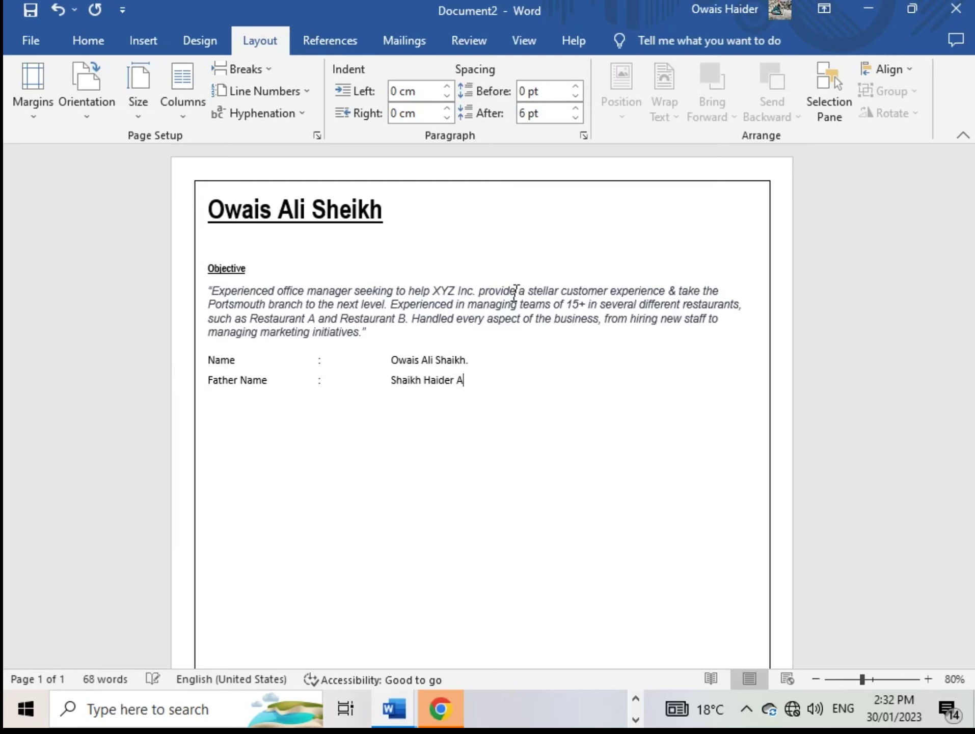
Finish typing the Name and Father Name entries in the personal details
{"action": "type", "text": "li"}
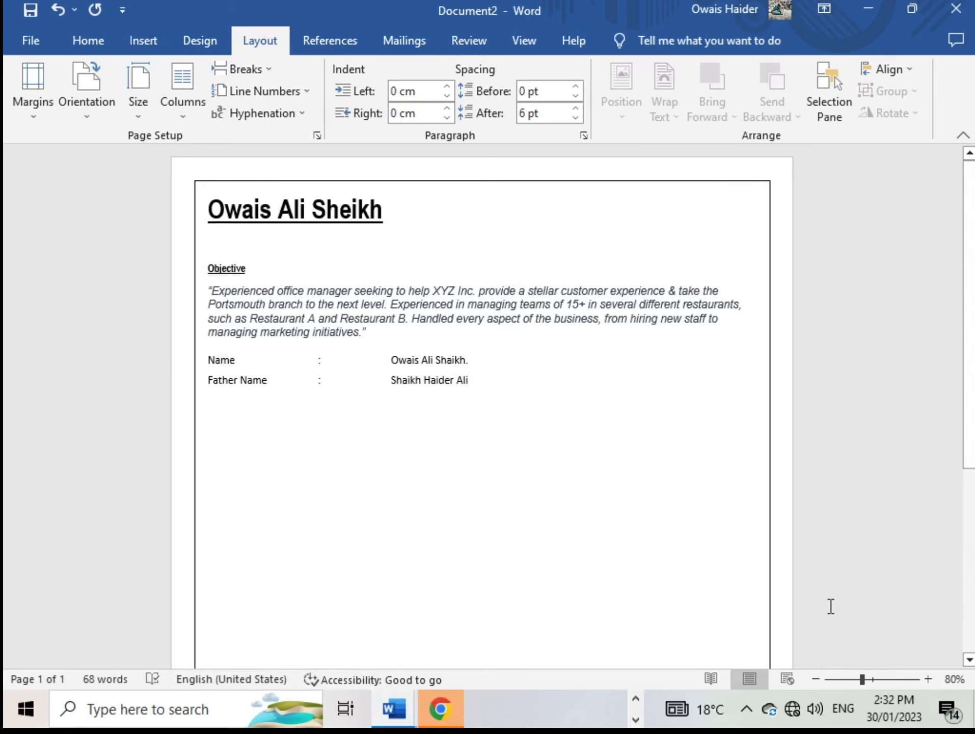
{"action": "scroll", "coordinate": [830, 607], "scroll_direction": "up", "scroll_amount": 3}
{"action": "scroll", "coordinate": [830, 606], "scroll_direction": "up", "scroll_amount": 2}
{"action": "scroll", "coordinate": [830, 607], "scroll_direction": "up", "scroll_amount": 2}
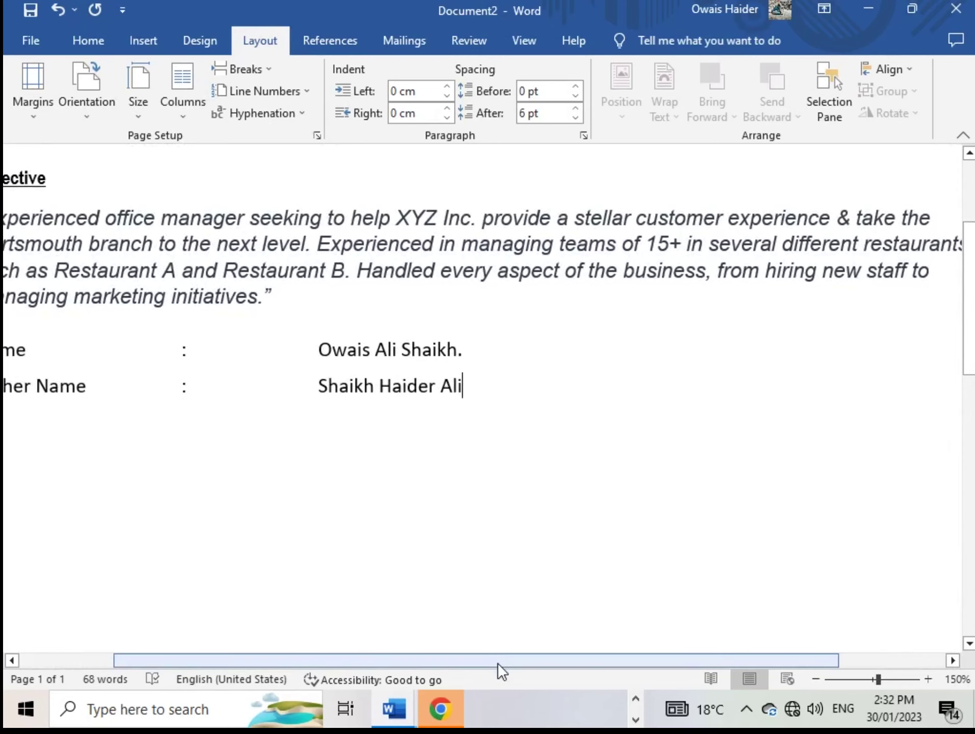
{"action": "left_click_drag", "start_coordinate": [498, 664], "coordinate": [438, 663]}
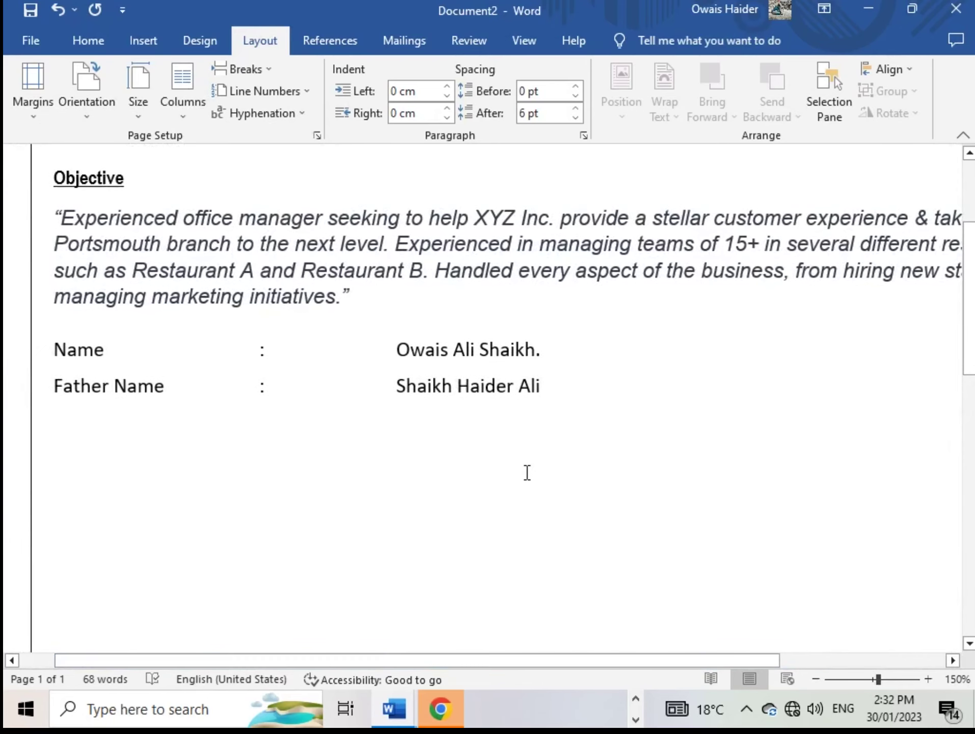
{"action": "key", "text": "Return"}
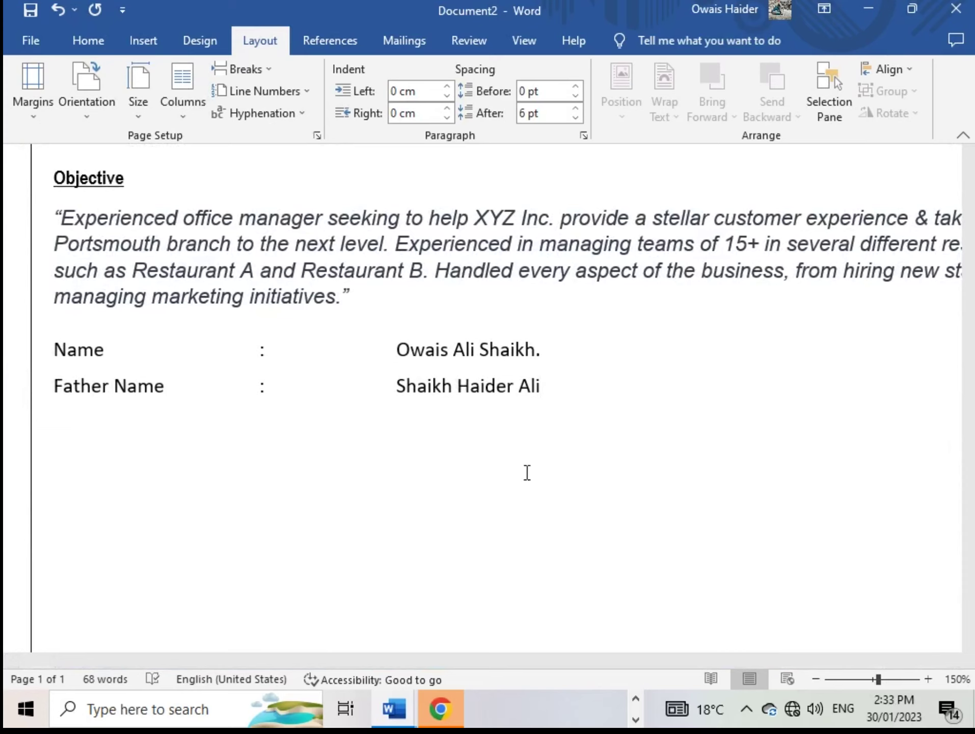
{"action": "type", "text": "Date of"}
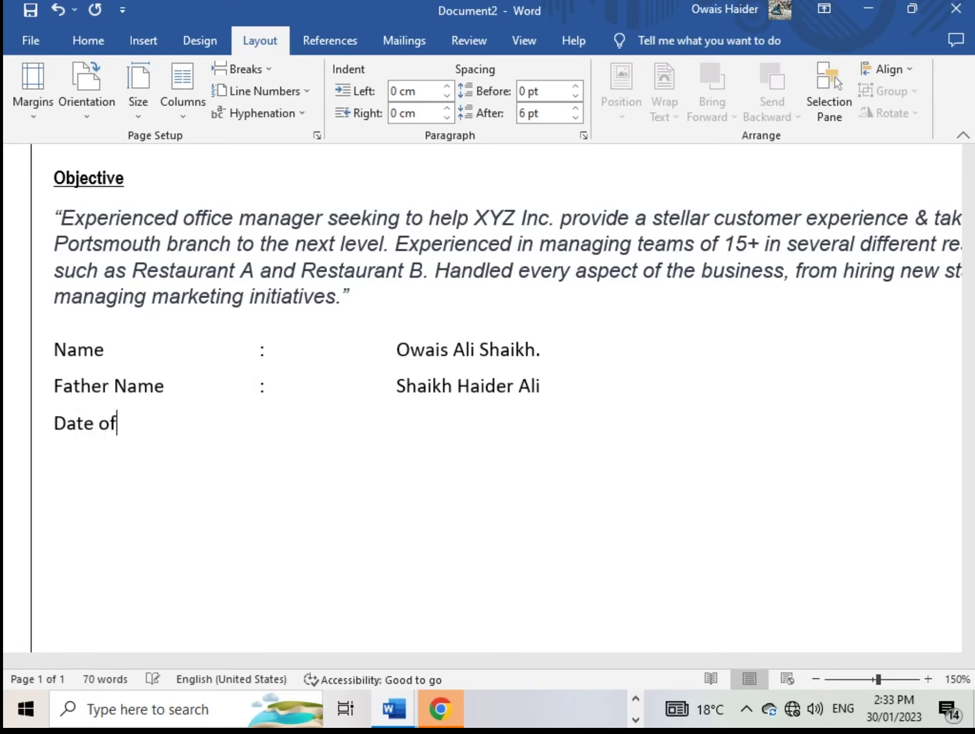
{"action": "type", "text": " birth"}
{"action": "key", "text": "Tab"}
{"action": "key", "text": "Tab"}
{"action": "type", "text": ":"}
{"action": "key", "text": "Tab"}
{"action": "key", "text": "Tab"}
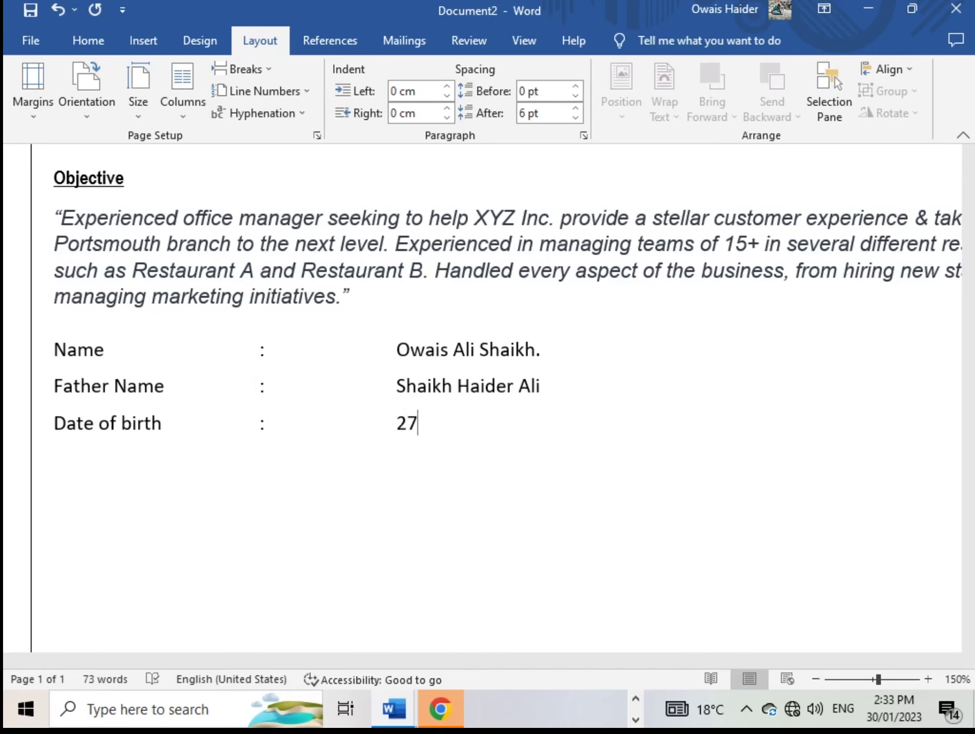
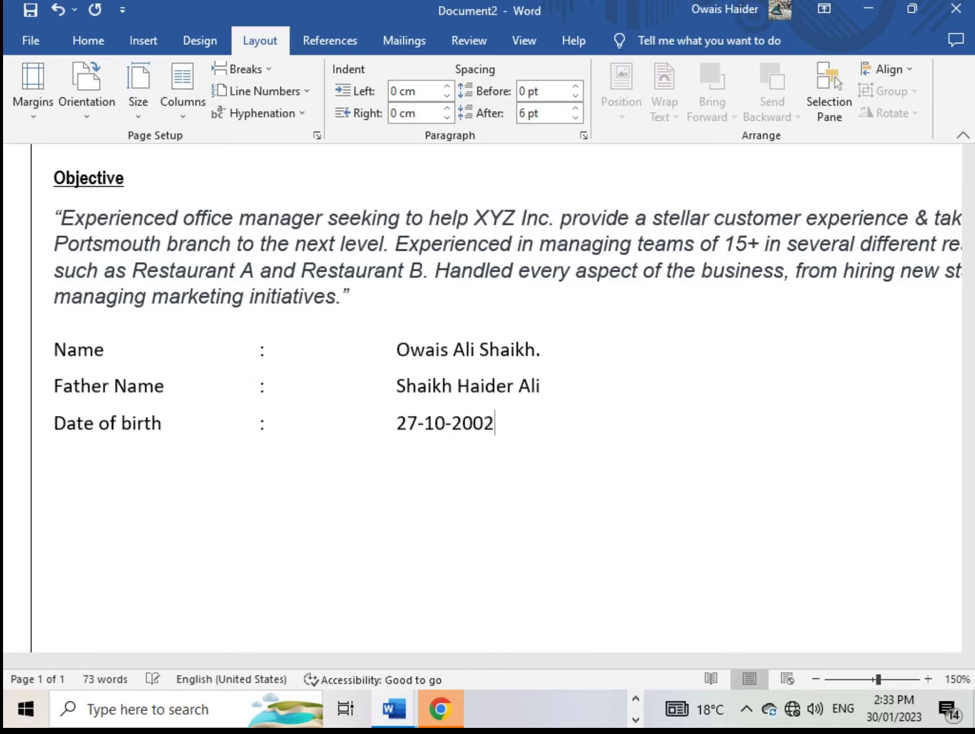
Start a new Cnic label line beneath Date of birth
{"action": "key", "text": "Return"}
{"action": "type", "text": "D"}
{"action": "key", "text": "BackSpace"}
{"action": "type", "text": "Cnic"}
Correct Cnic to CNIC and fill in the tab-aligned ID number after its colon
{"action": "left_click_drag", "start_coordinate": [52, 349], "coordinate": [272, 457]}
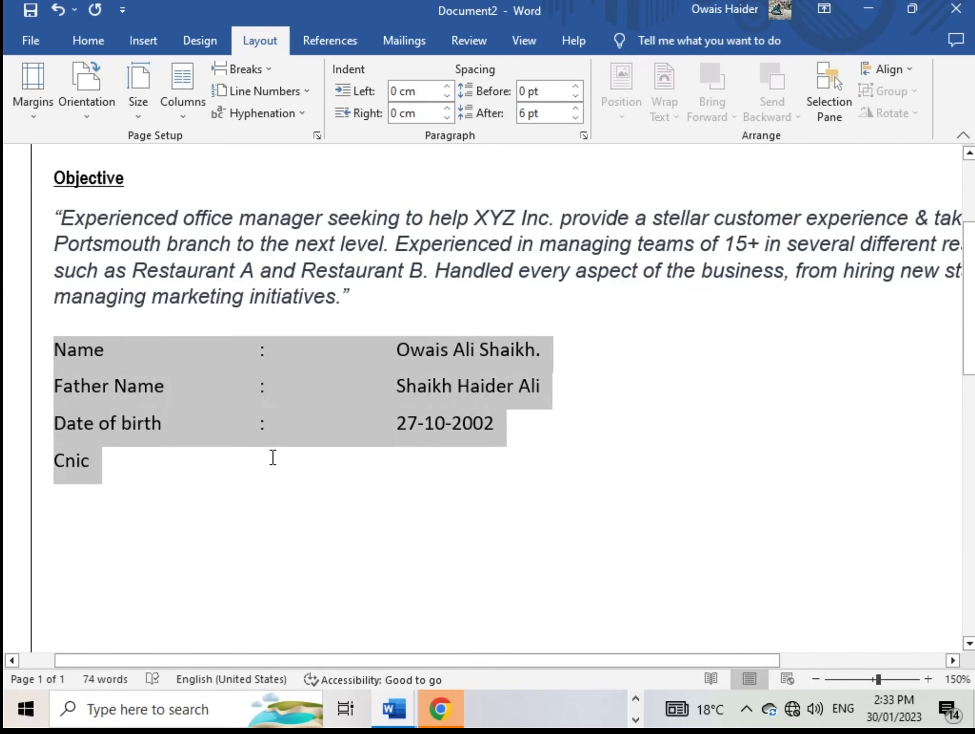
{"action": "left_click_drag", "start_coordinate": [393, 440], "coordinate": [229, 464]}
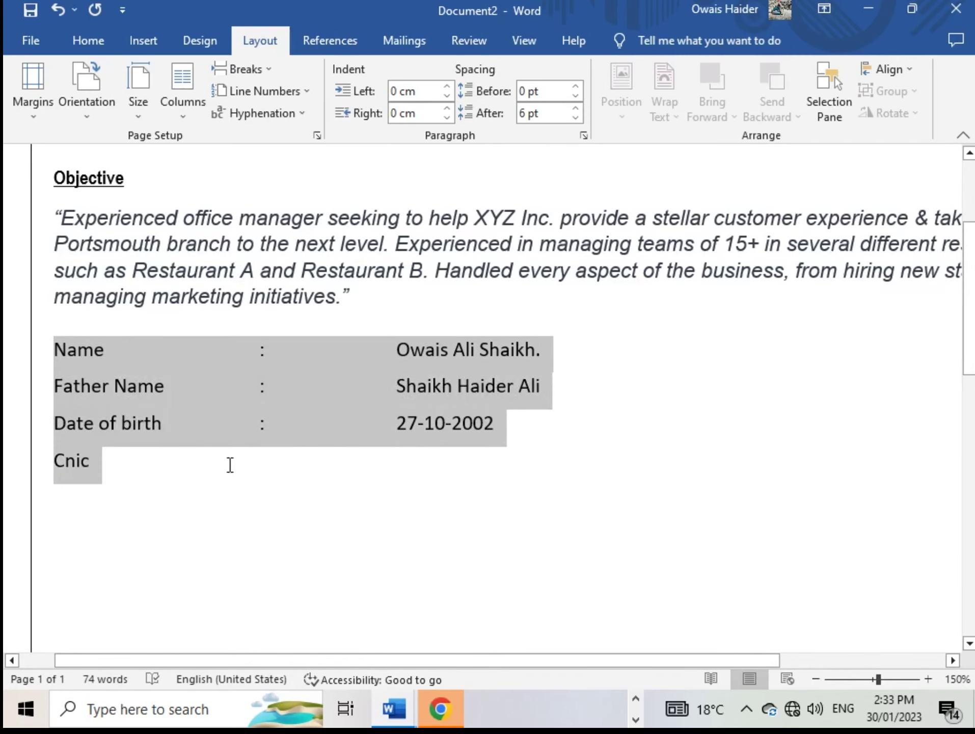
{"action": "left_click", "coordinate": [50, 346]}
{"action": "left_click", "coordinate": [108, 466]}
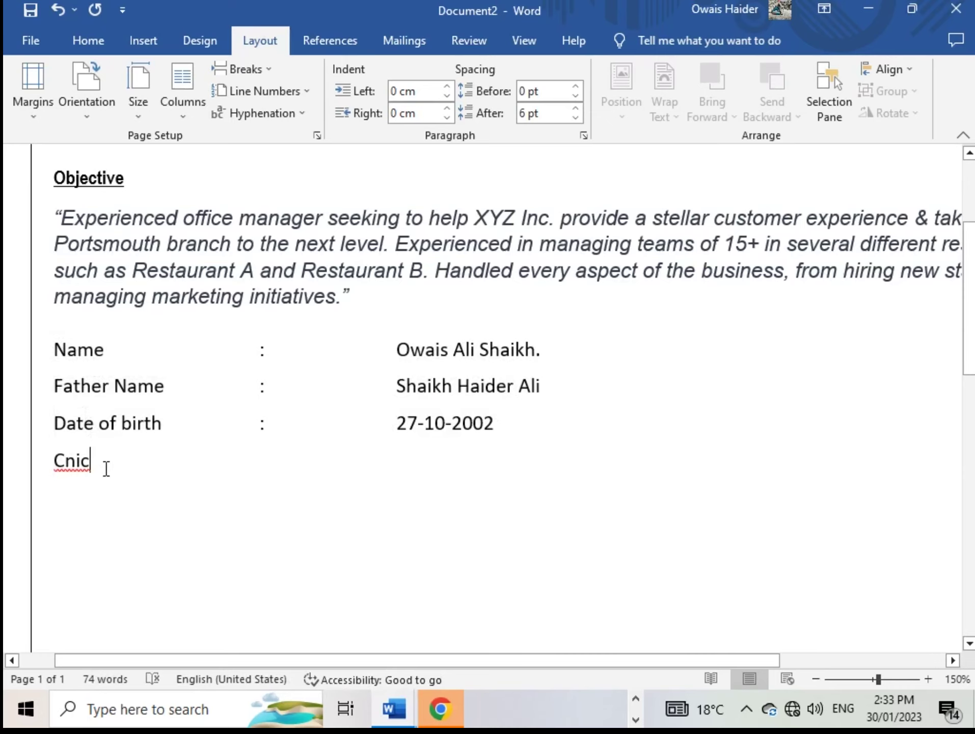
{"action": "key", "text": "BackSpace"}
{"action": "key", "text": "BackSpace"}
{"action": "key", "text": "BackSpace"}
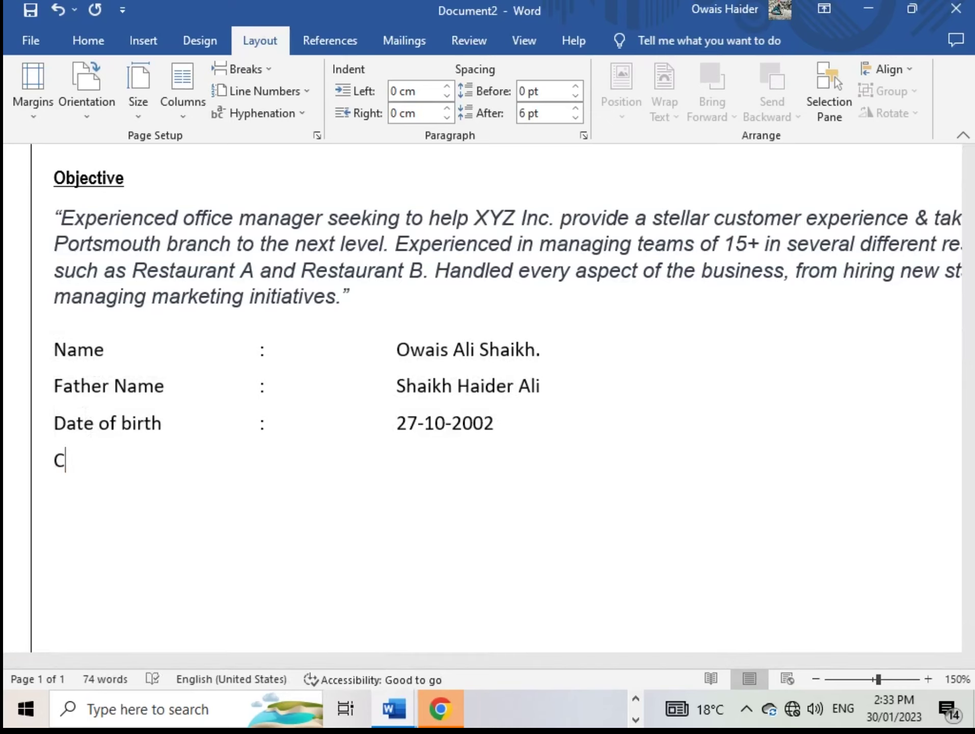
{"action": "type", "text": "NIC"}
{"action": "key", "text": "Tab"}
{"action": "key", "text": "Tab"}
{"action": "type", "text": ":"}
{"action": "key", "text": "Tab"}
{"action": "key", "text": "Tab"}
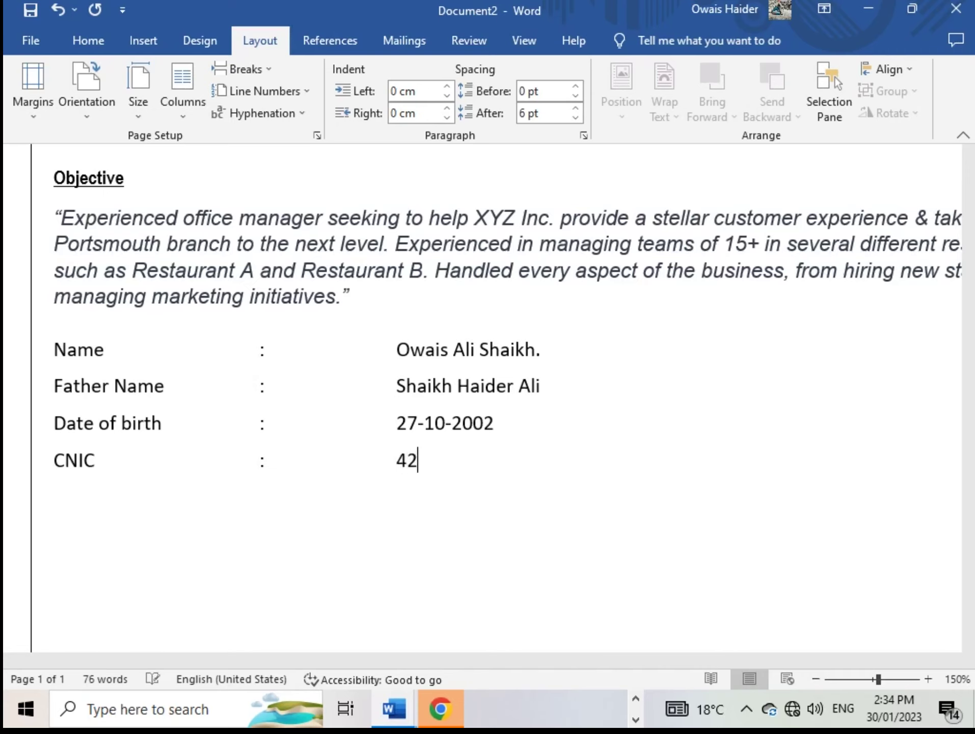
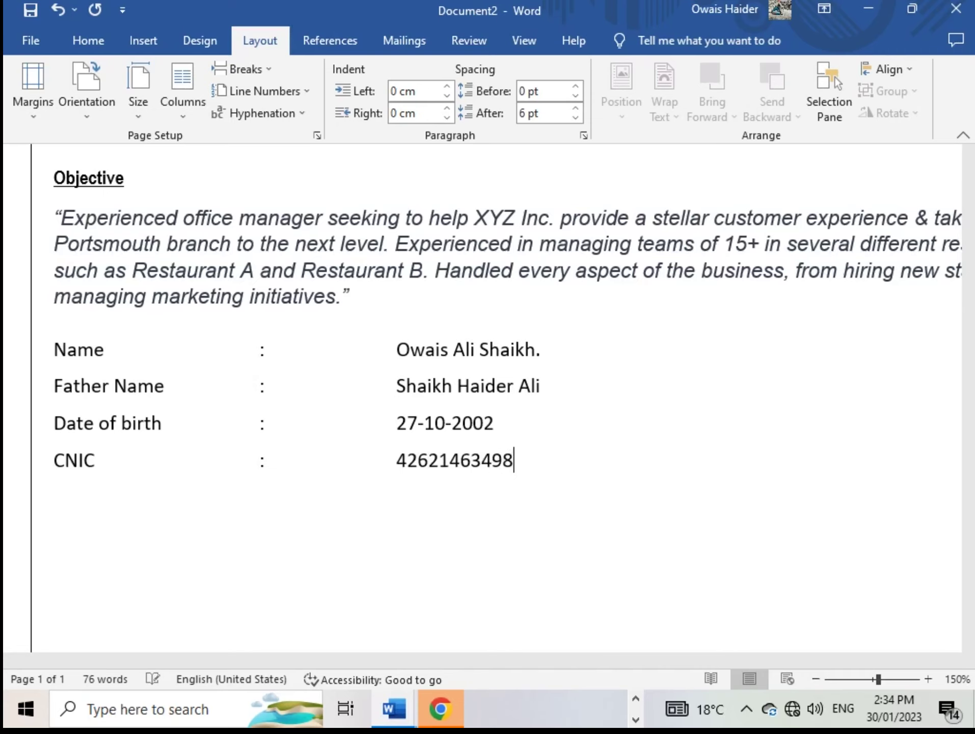
Add a Domicile line reading Sindh and begin a fresh line at the left margin
{"action": "key", "text": "Return"}
{"action": "type", "text": "dOMICI"}
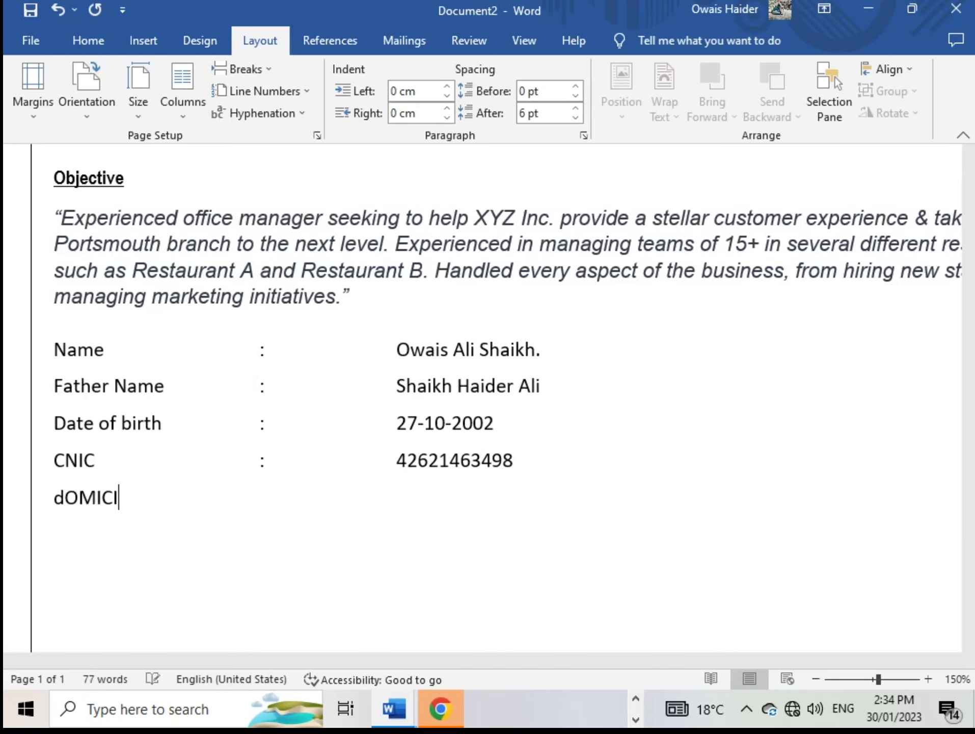
{"action": "type", "text": "LE"}
{"action": "key", "text": "BackSpace"}
{"action": "key", "text": "BackSpace"}
{"action": "key", "text": "BackSpace"}
{"action": "key", "text": "BackSpace"}
{"action": "key", "text": "BackSpace"}
{"action": "key", "text": "BackSpace"}
{"action": "key", "text": "BackSpace"}
{"action": "key", "text": "BackSpace"}
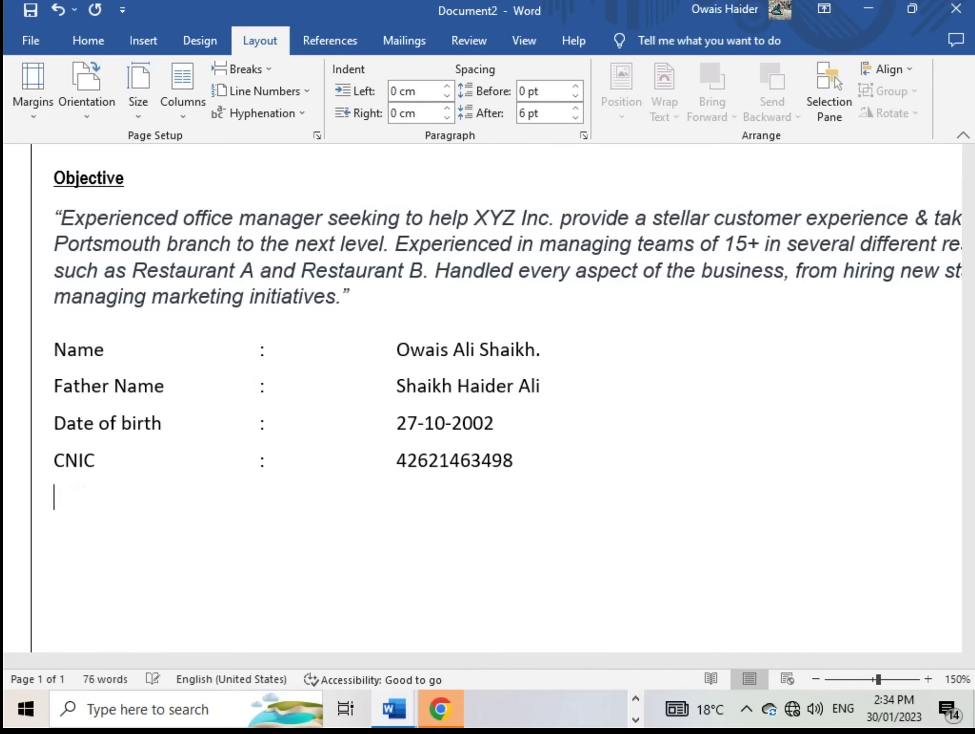
{"action": "type", "text": "domicile"}
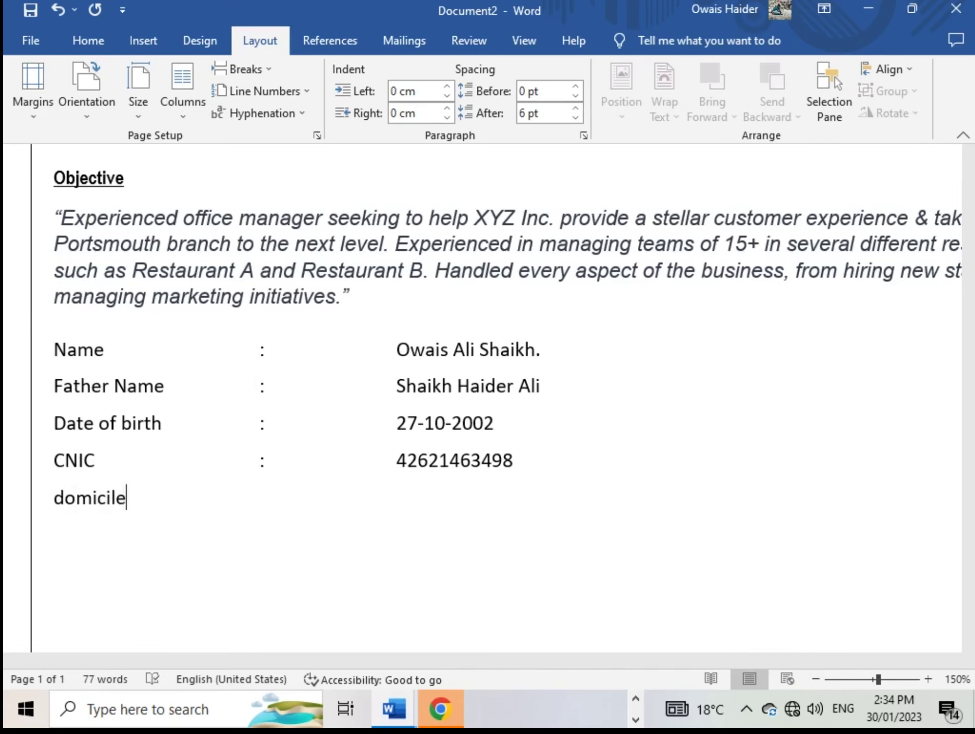
{"action": "key", "text": "Tab"}
{"action": "key", "text": "Tab"}
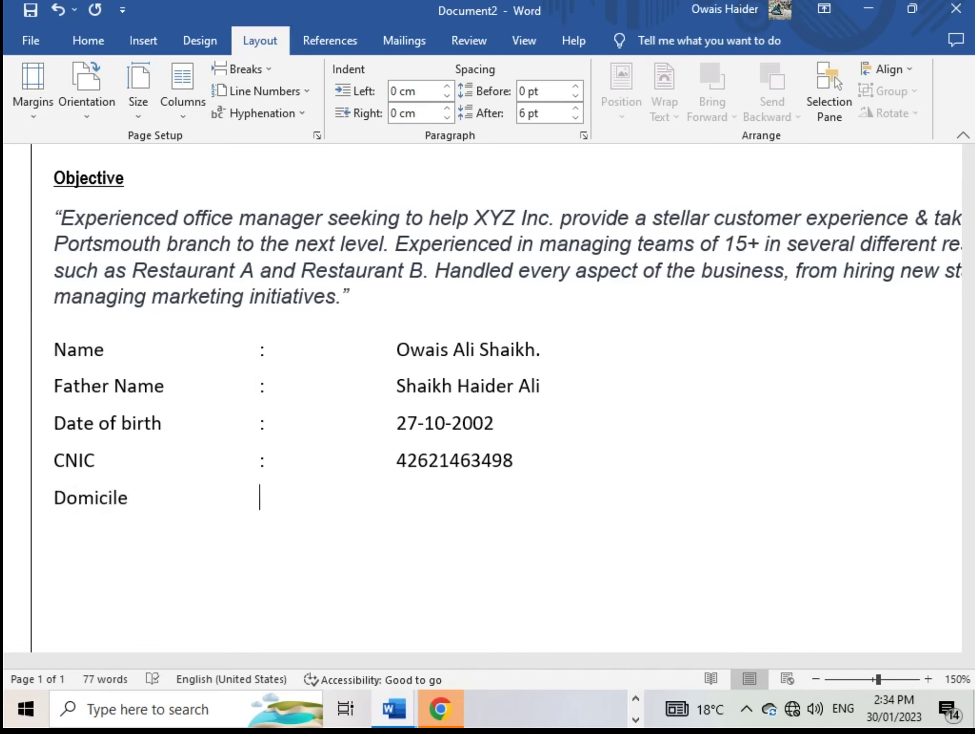
{"action": "type", "text": ":"}
{"action": "key", "text": "Tab"}
{"action": "key", "text": "Tab"}
{"action": "type", "text": "Sindh"}
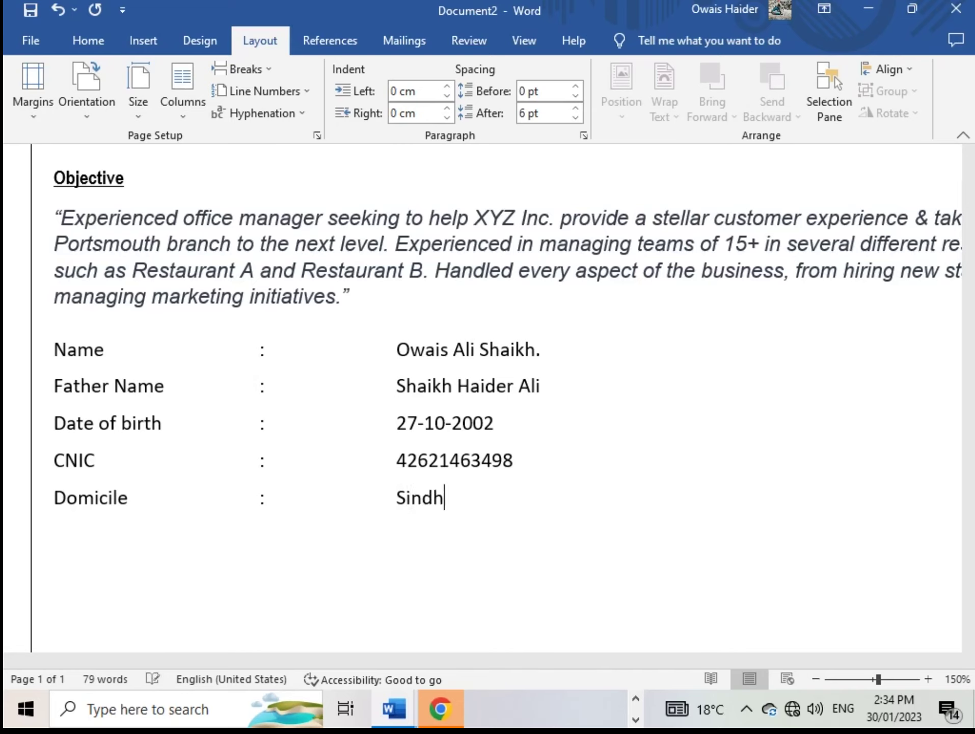
{"action": "key", "text": "Return"}
{"action": "key", "text": "BackSpace"}
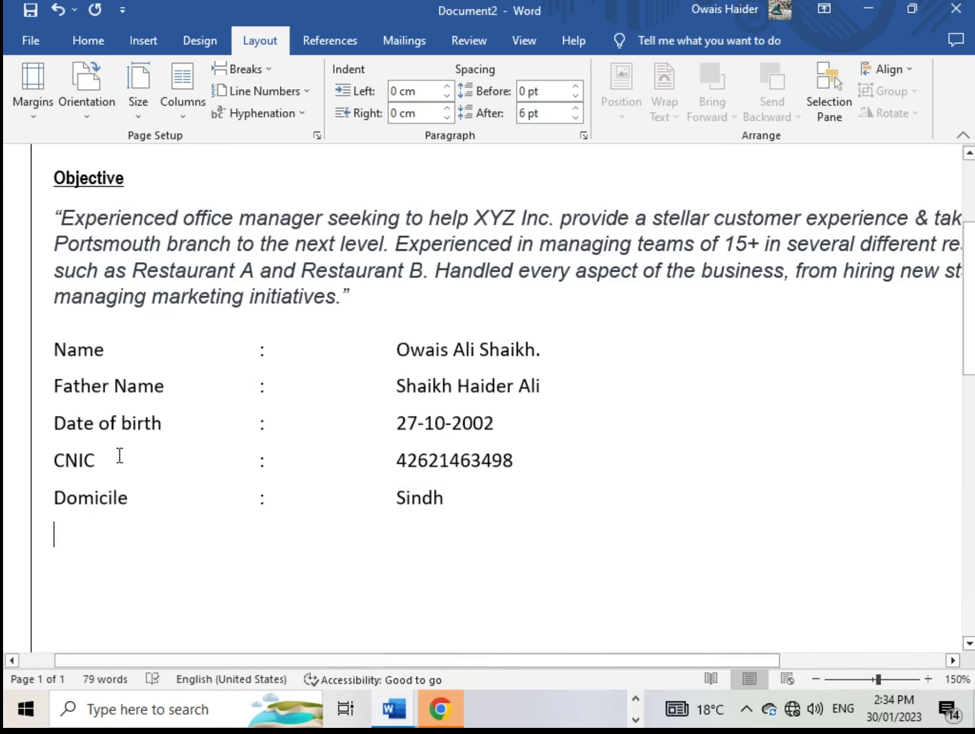
Glance at the finished CV, then return to Document2
{"action": "mouse_move", "coordinate": [403, 697]}
{"action": "left_click", "coordinate": [386, 667]}
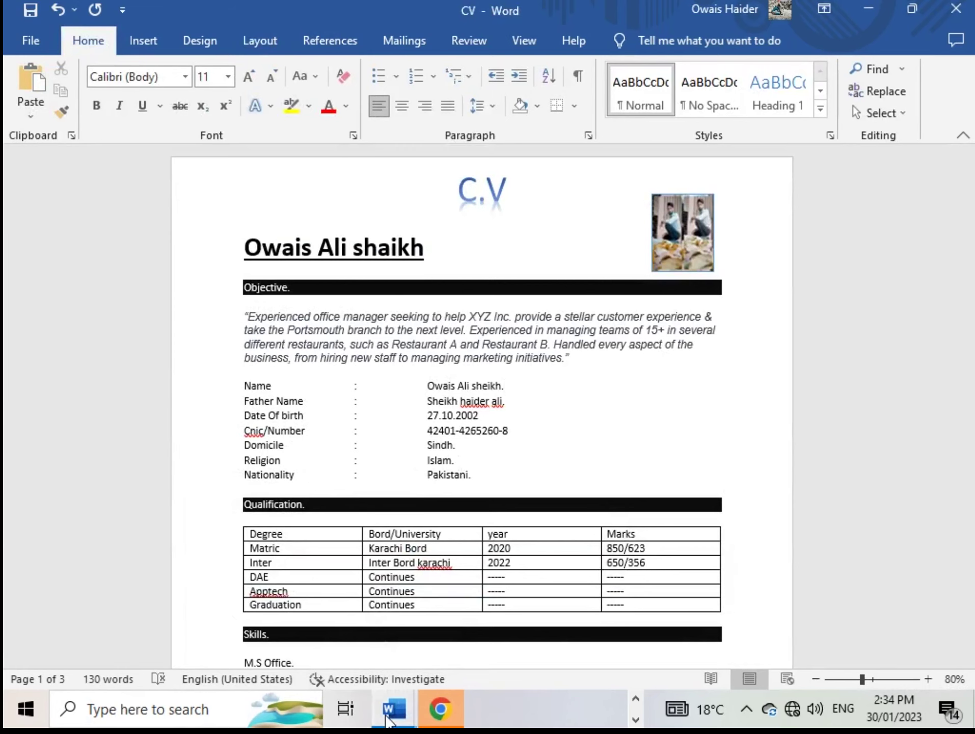
{"action": "mouse_move", "coordinate": [394, 708]}
{"action": "left_click", "coordinate": [431, 614]}
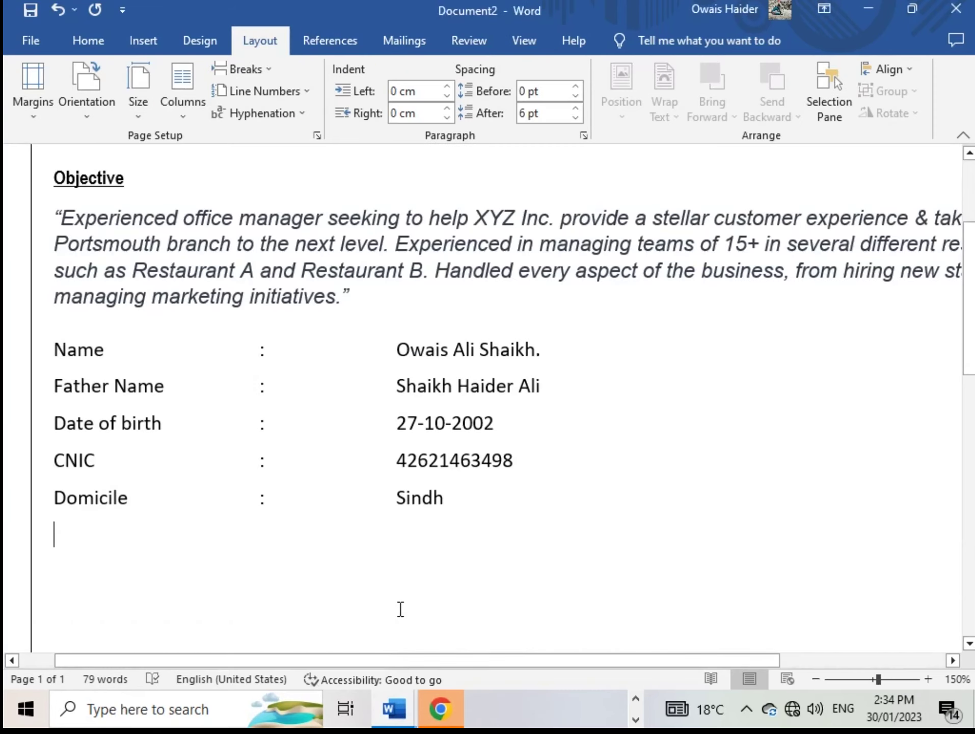
Add a tab-aligned Religion line reading islam, then bring up the reference CV
{"action": "type", "text": "R"}
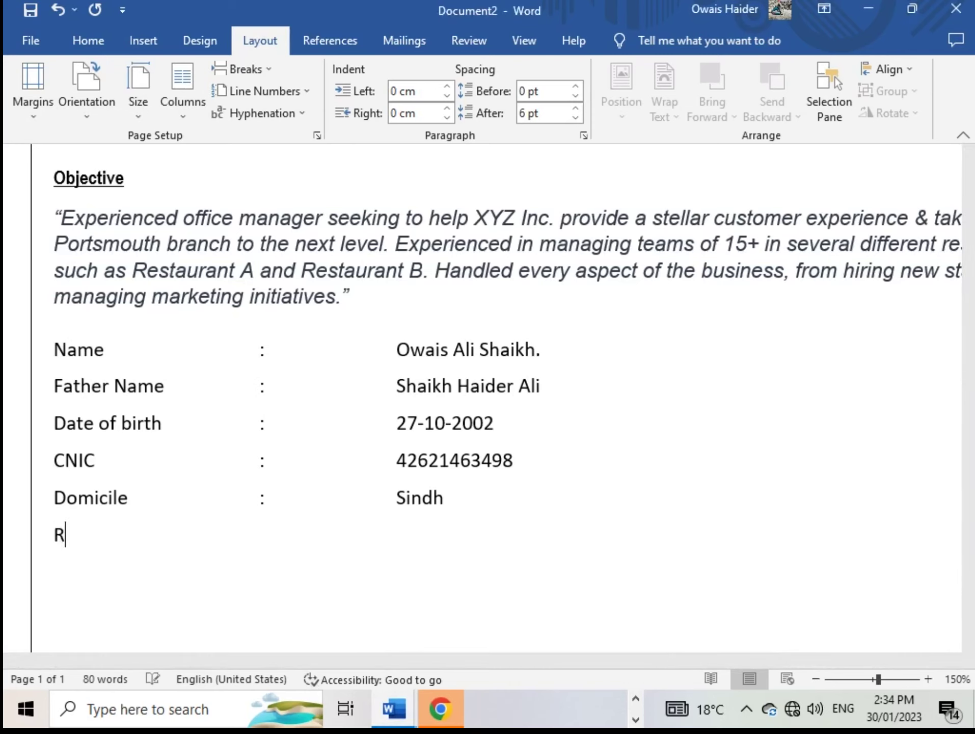
{"action": "type", "text": "eligion"}
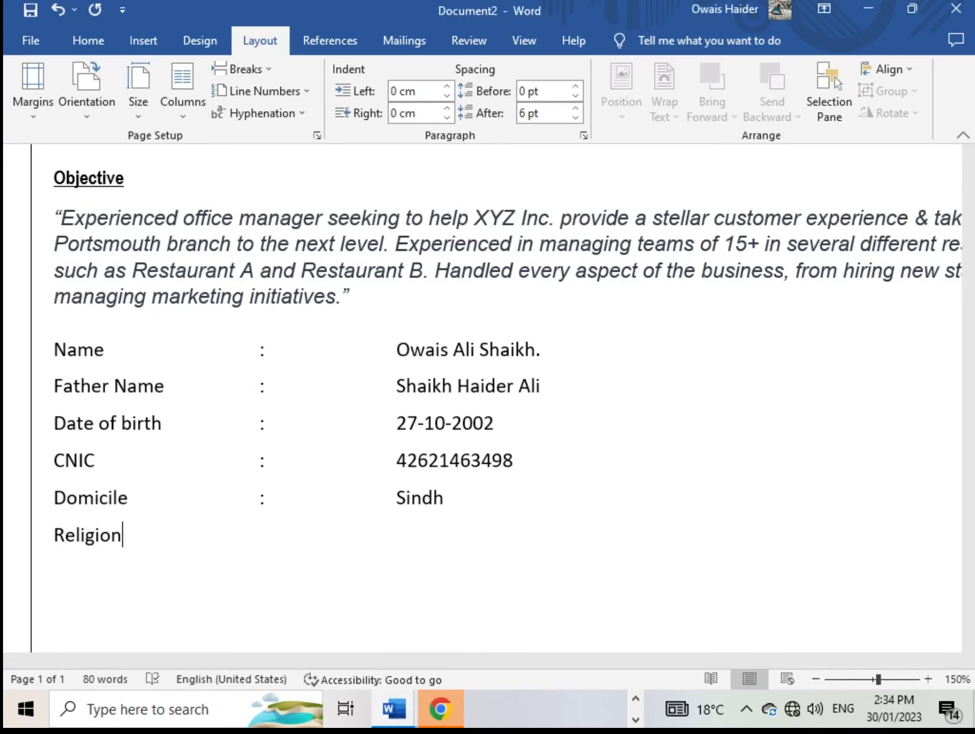
{"action": "key", "text": "Tab"}
{"action": "key", "text": "Tab"}
{"action": "type", "text": ":"}
{"action": "key", "text": "Tab"}
{"action": "type", "text": "islam"}
{"action": "key", "text": "Return"}
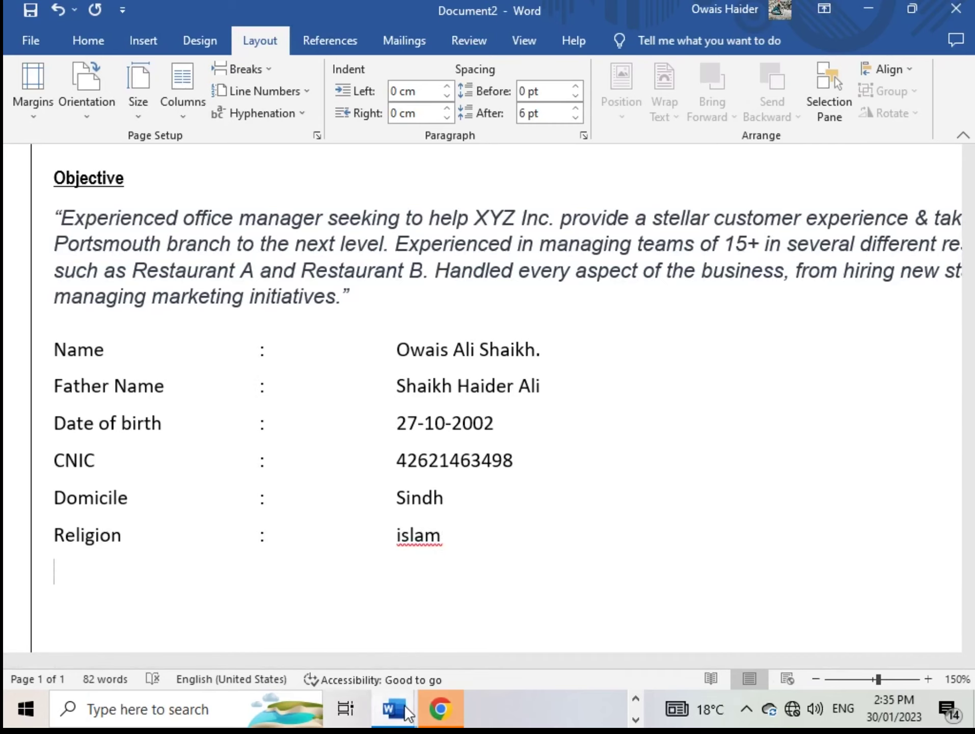
{"action": "mouse_move", "coordinate": [404, 704]}
{"action": "left_click", "coordinate": [314, 592]}
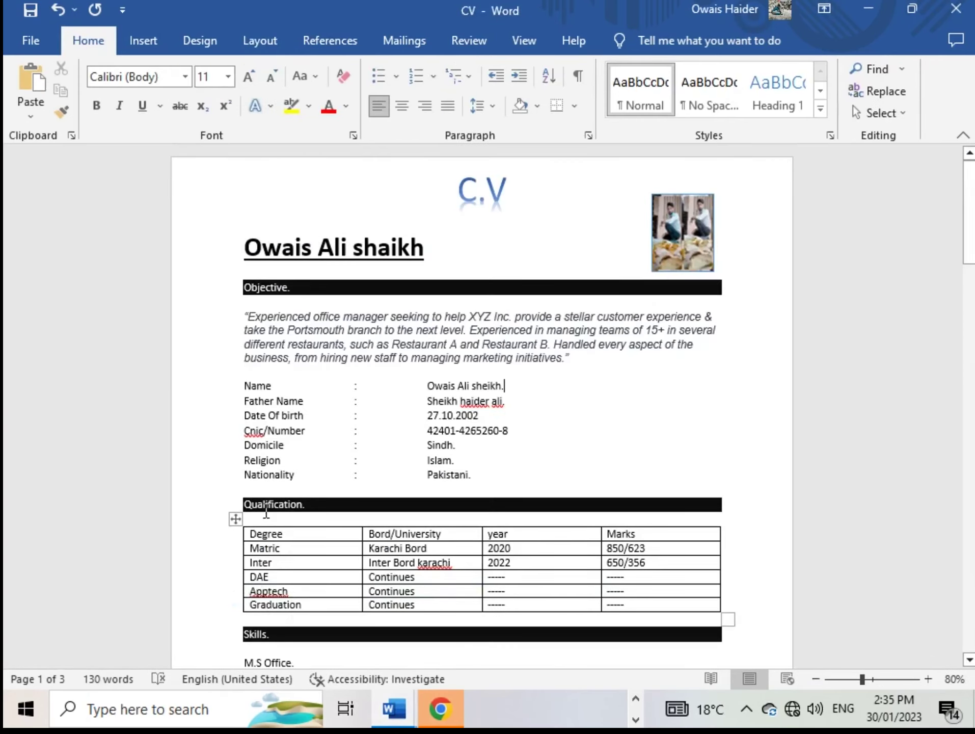
Back in Document2, add a Nationality line reading Pakistani to the personal details
{"action": "mouse_move", "coordinate": [396, 713]}
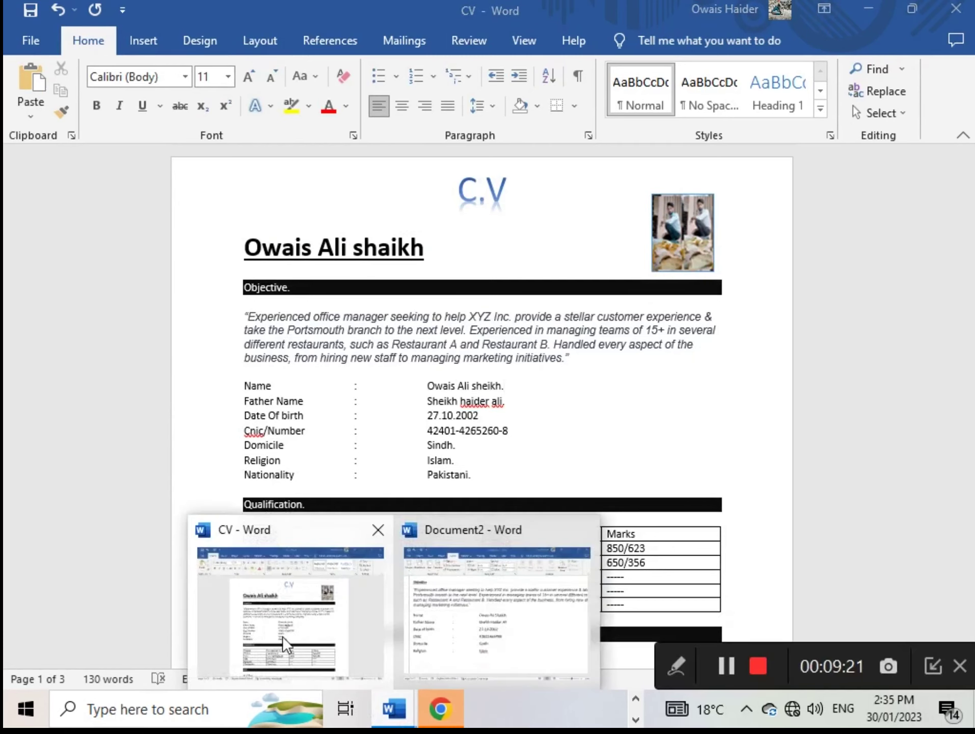
{"action": "left_click", "coordinate": [402, 616]}
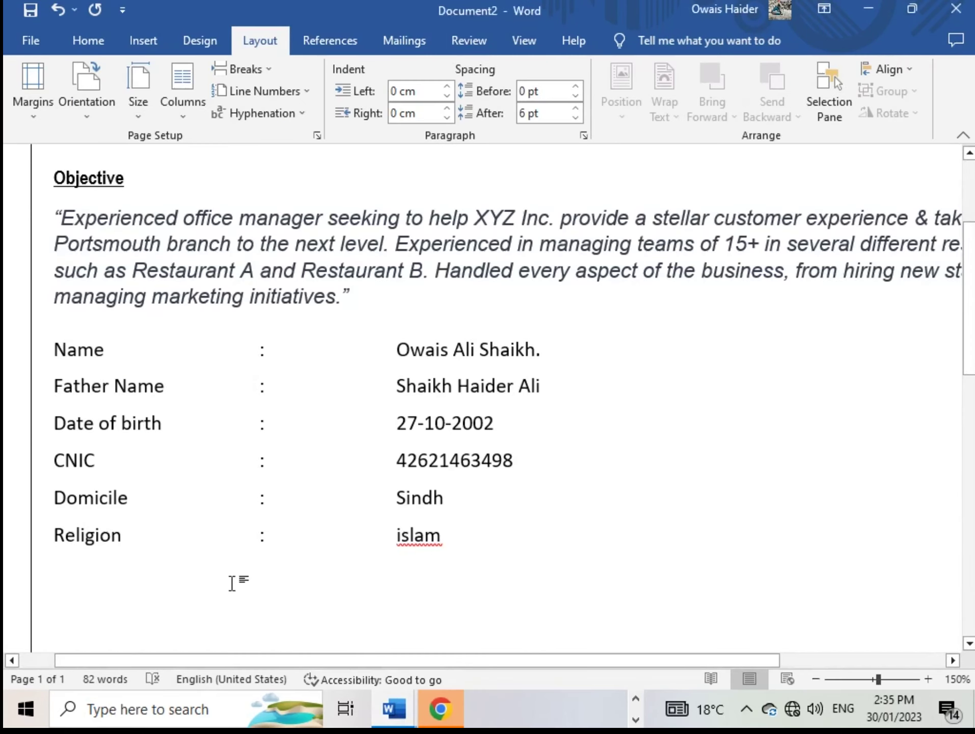
{"action": "type", "text": "P"}
{"action": "key", "text": "BackSpace"}
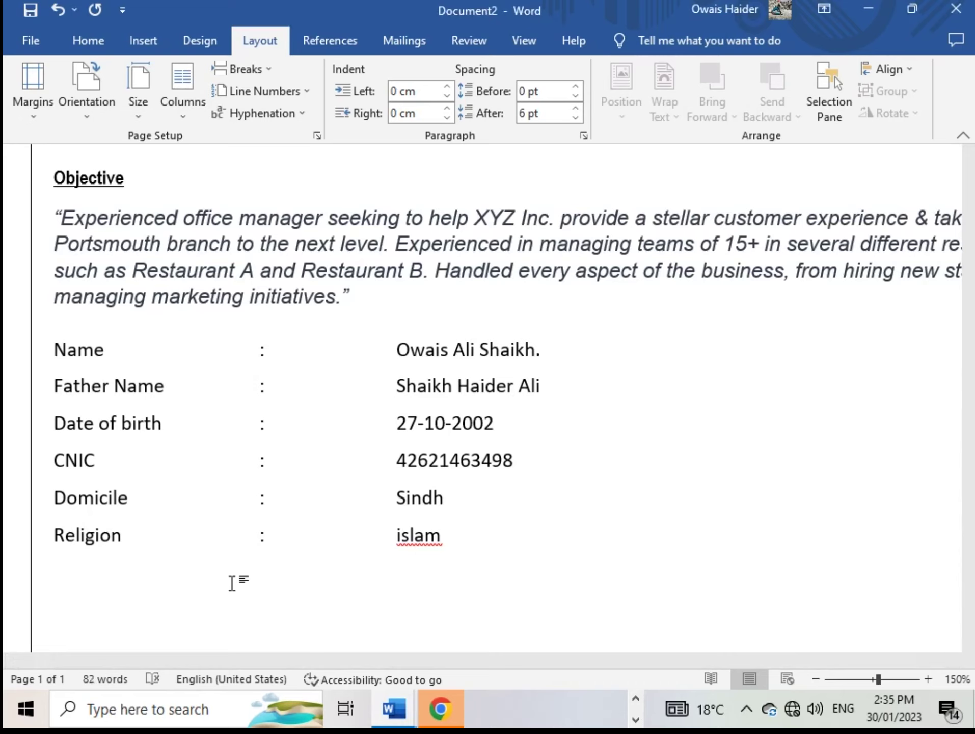
{"action": "type", "text": "Nationality"}
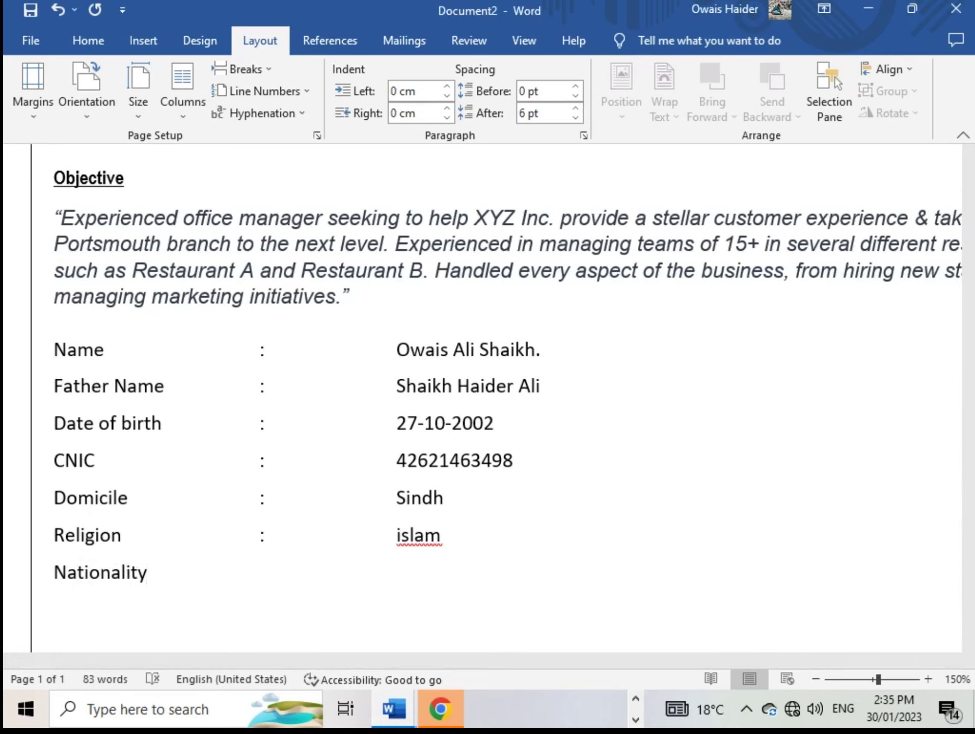
{"action": "key", "text": "Tab"}
{"action": "key", "text": "Tab"}
{"action": "type", "text": ":"}
{"action": "key", "text": "Tab"}
{"action": "type", "text": "p"}
{"action": "key", "text": "BackSpace"}
{"action": "type", "text": "Pakistan"}
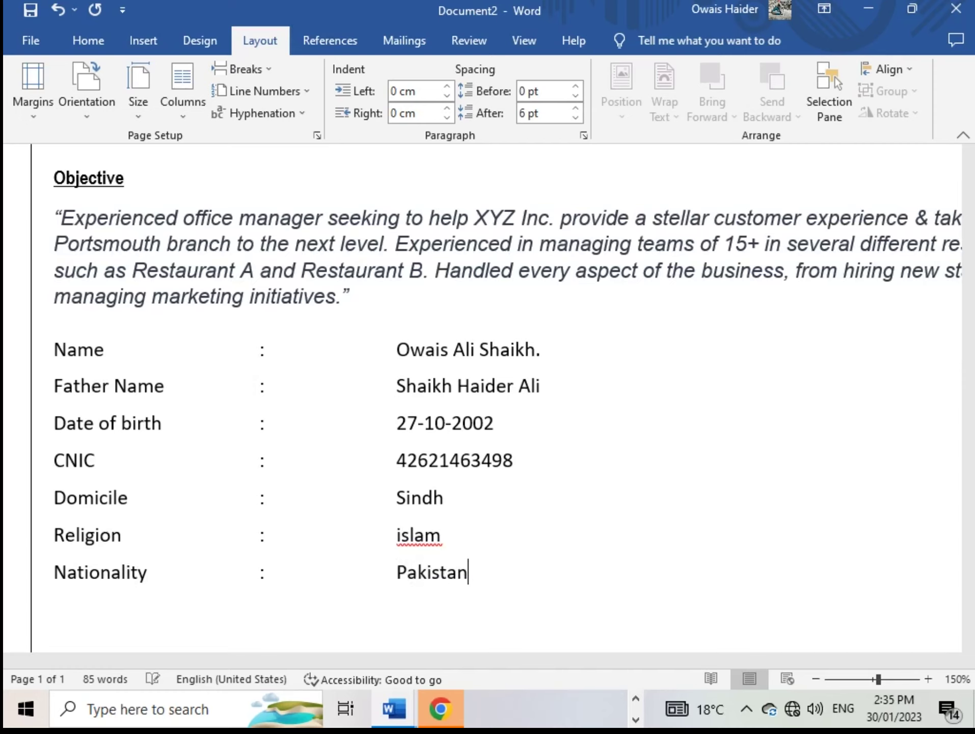
{"action": "type", "text": "i"}
{"action": "key", "text": "Return"}
{"action": "key", "text": "Return"}
Check the reference CV, then return to Document2 and remove the surplus blank line
{"action": "scroll", "coordinate": [239, 538], "scroll_direction": "down", "scroll_amount": 3}
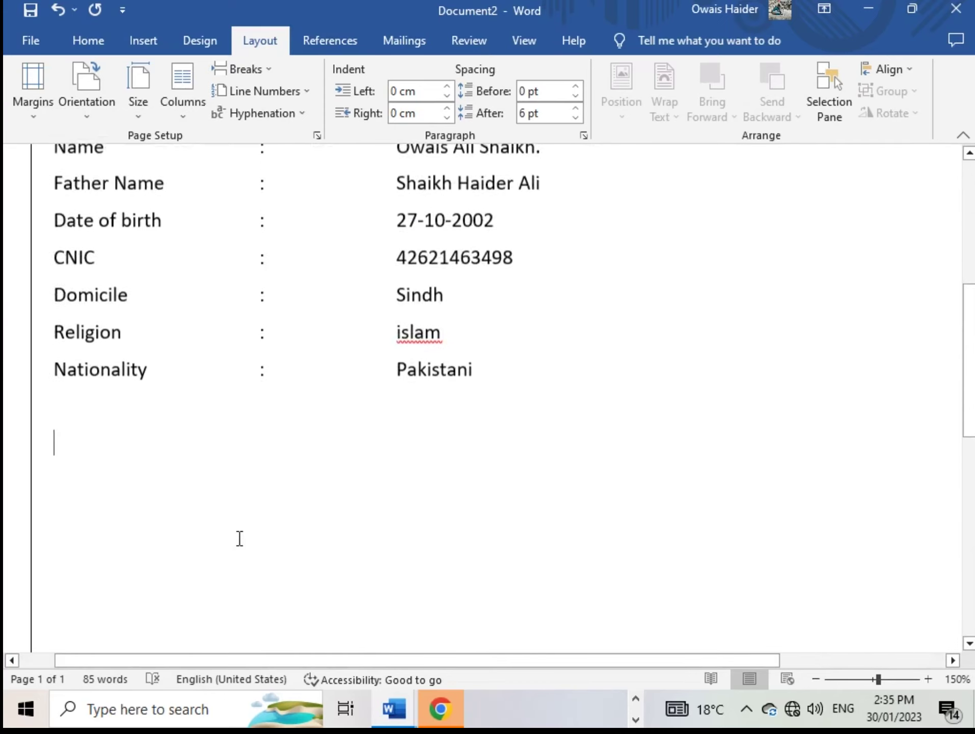
{"action": "mouse_move", "coordinate": [401, 699]}
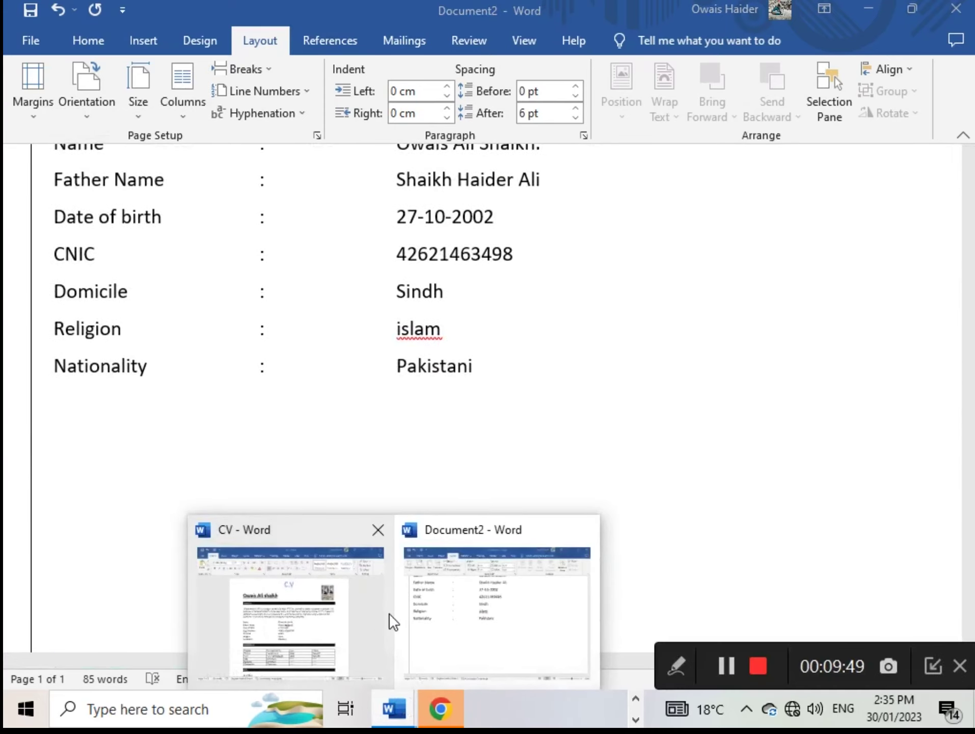
{"action": "left_click", "coordinate": [381, 616]}
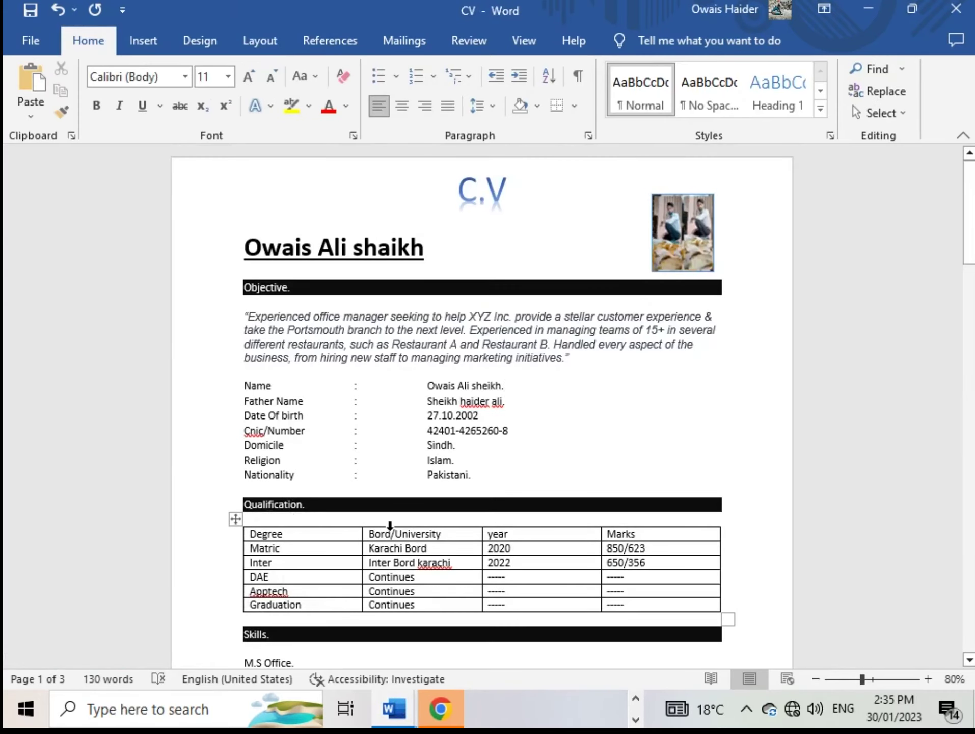
{"action": "mouse_move", "coordinate": [394, 708]}
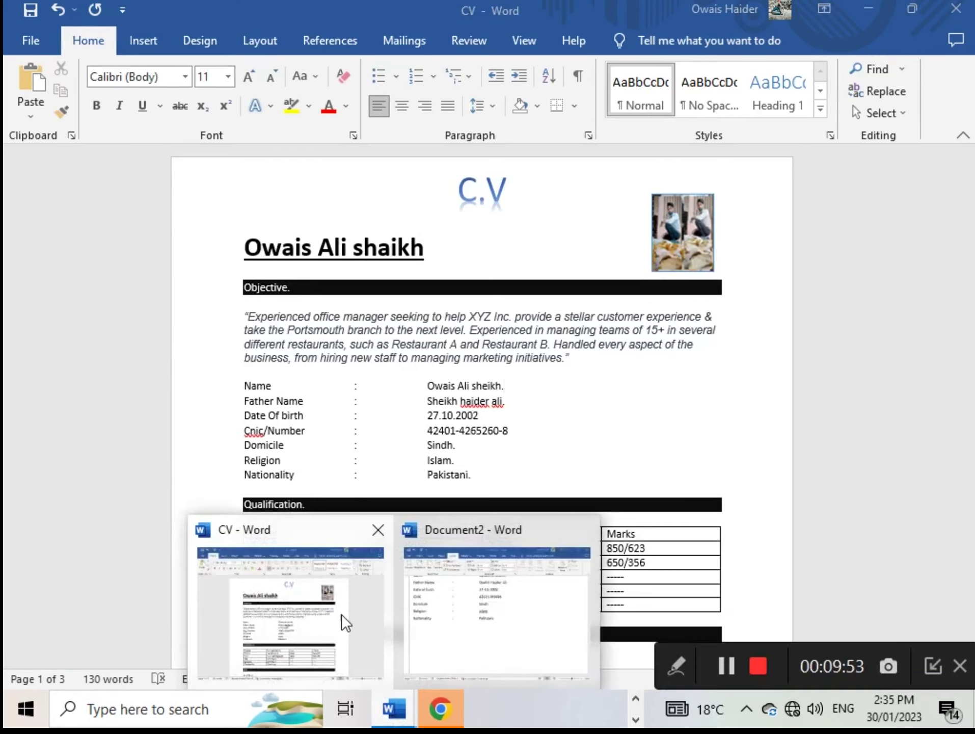
{"action": "left_click", "coordinate": [473, 634]}
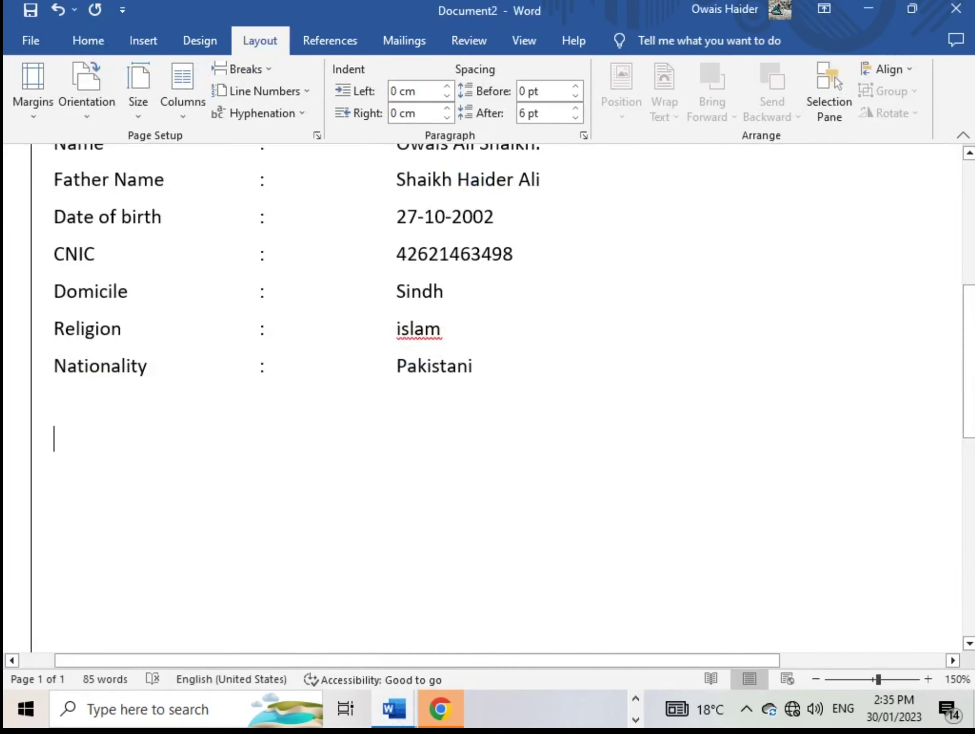
{"action": "key", "text": "BackSpace"}
Set 12 pt spacing after the Pakistani line and type the Qualification heading below it
{"action": "left_click", "coordinate": [496, 374]}
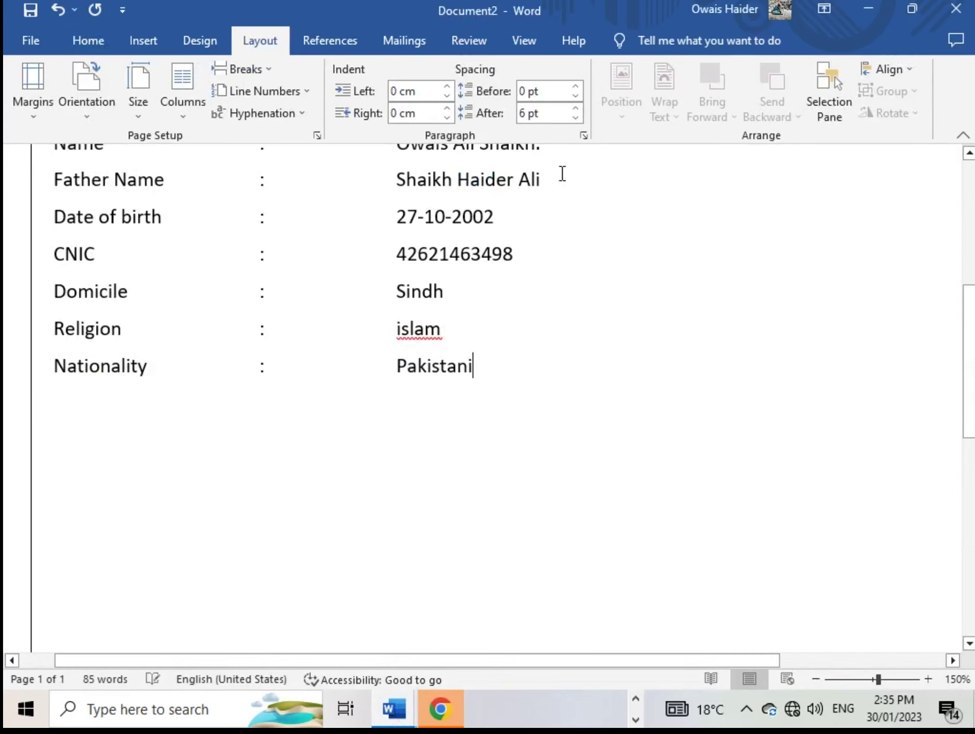
{"action": "left_click", "coordinate": [574, 108]}
{"action": "key", "text": "Return"}
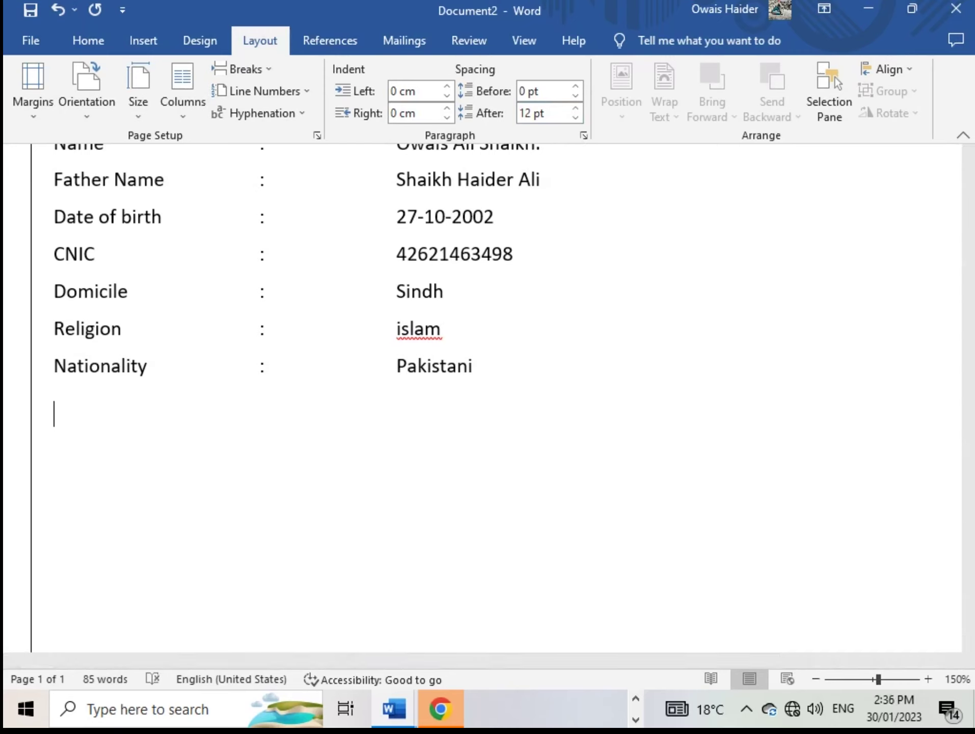
{"action": "type", "text": "Qu"}
{"action": "type", "text": "alificatio"}
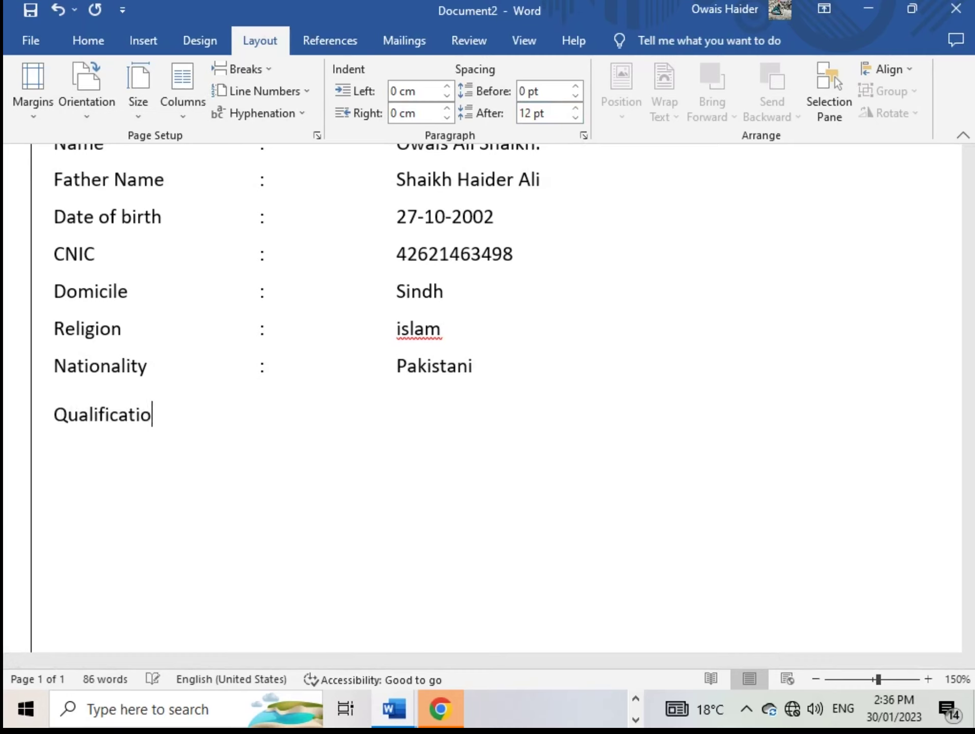
{"action": "type", "text": "n"}
{"action": "key", "text": "Return"}
Insert an empty 4-column, 5-row table under Qualification, then bring up the reference CV
{"action": "left_click", "coordinate": [197, 39]}
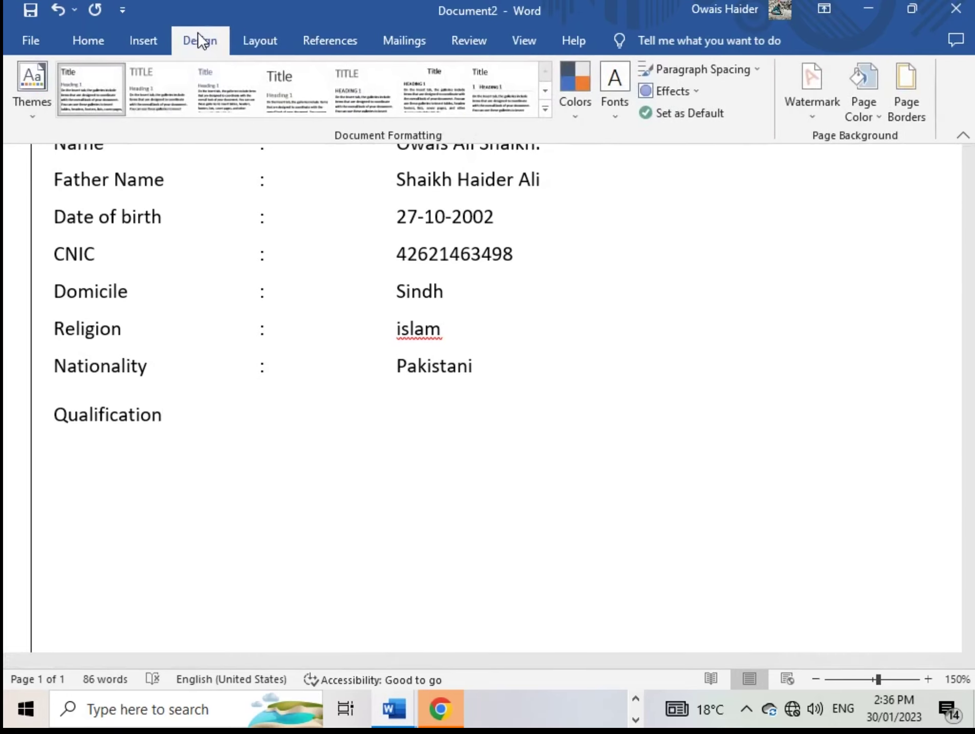
{"action": "left_click", "coordinate": [133, 39]}
{"action": "left_click", "coordinate": [85, 95]}
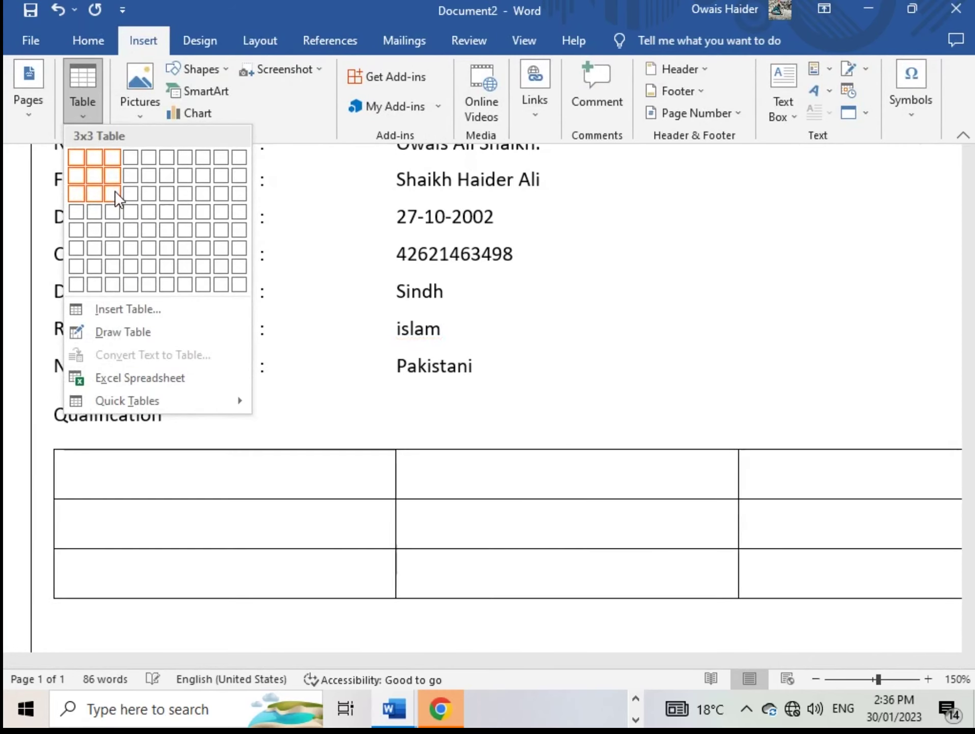
{"action": "left_click", "coordinate": [136, 225]}
{"action": "scroll", "coordinate": [183, 510], "scroll_direction": "down", "scroll_amount": 3}
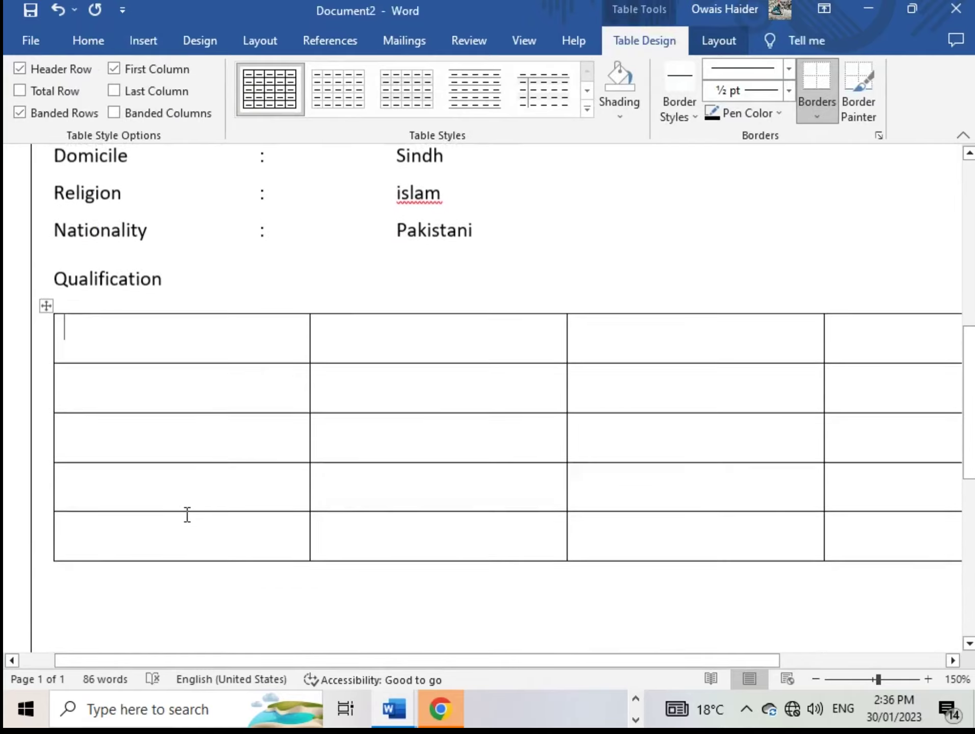
{"action": "scroll", "coordinate": [186, 513], "scroll_direction": "up", "scroll_amount": 1}
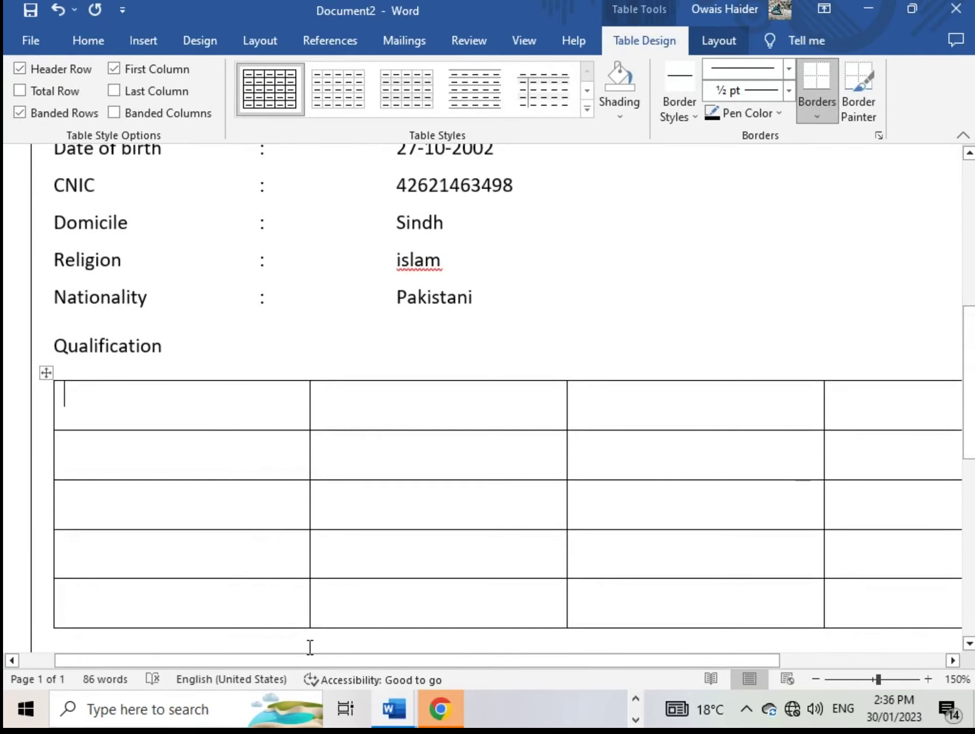
{"action": "scroll", "coordinate": [311, 645], "scroll_direction": "up", "scroll_amount": 1}
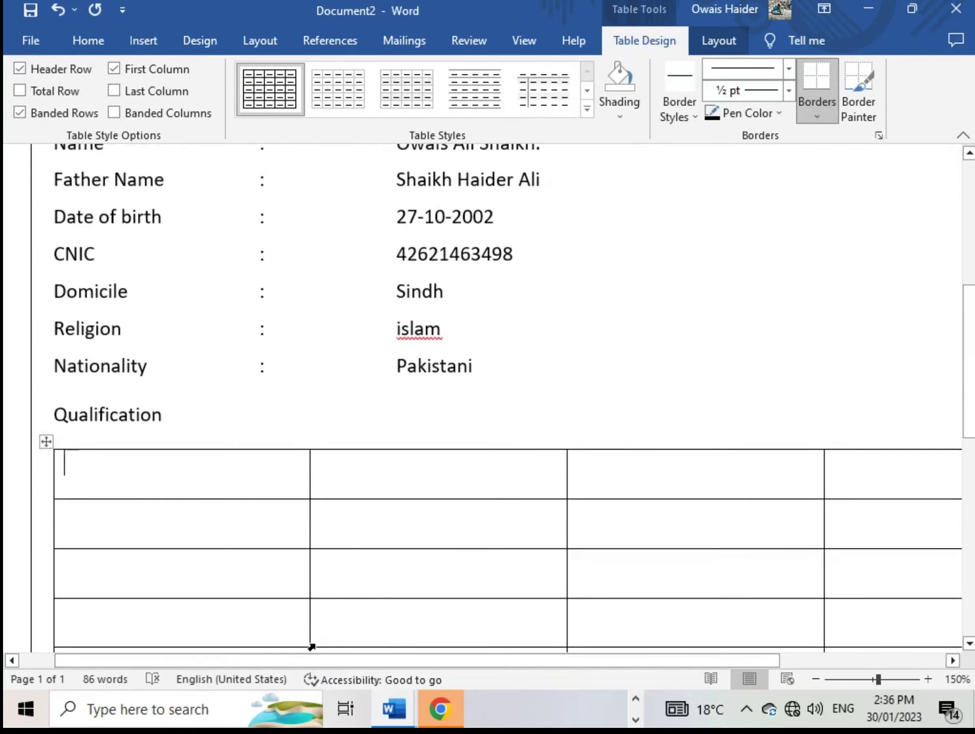
{"action": "scroll", "coordinate": [321, 642], "scroll_direction": "down", "scroll_amount": 2}
{"action": "scroll", "coordinate": [321, 642], "scroll_direction": "up", "scroll_amount": 1}
{"action": "mouse_move", "coordinate": [394, 708]}
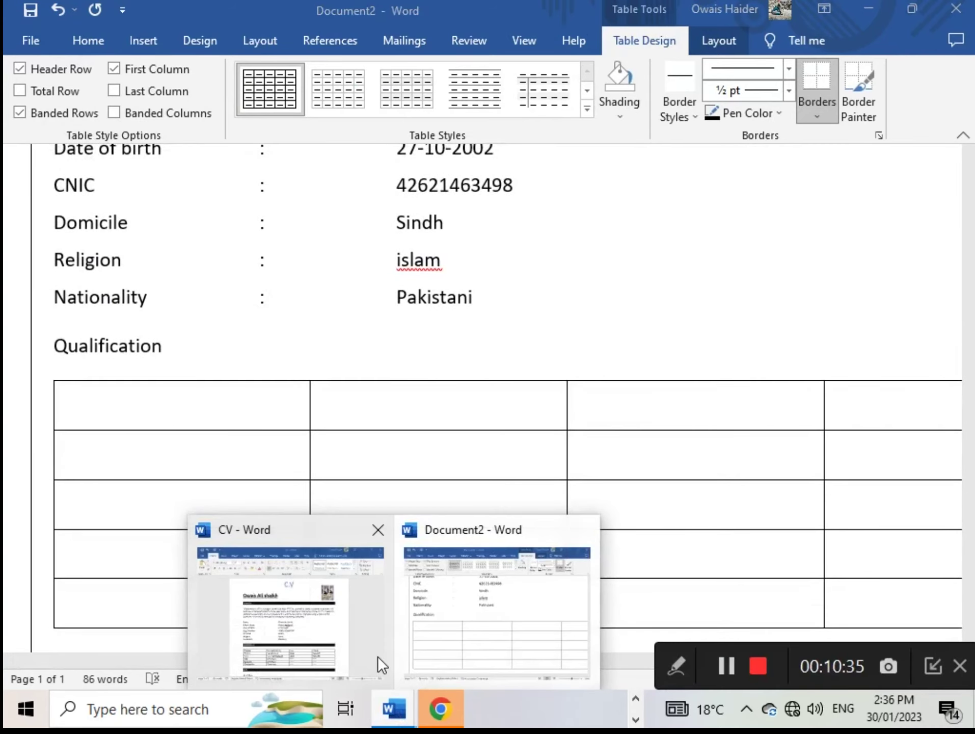
{"action": "left_click", "coordinate": [300, 634]}
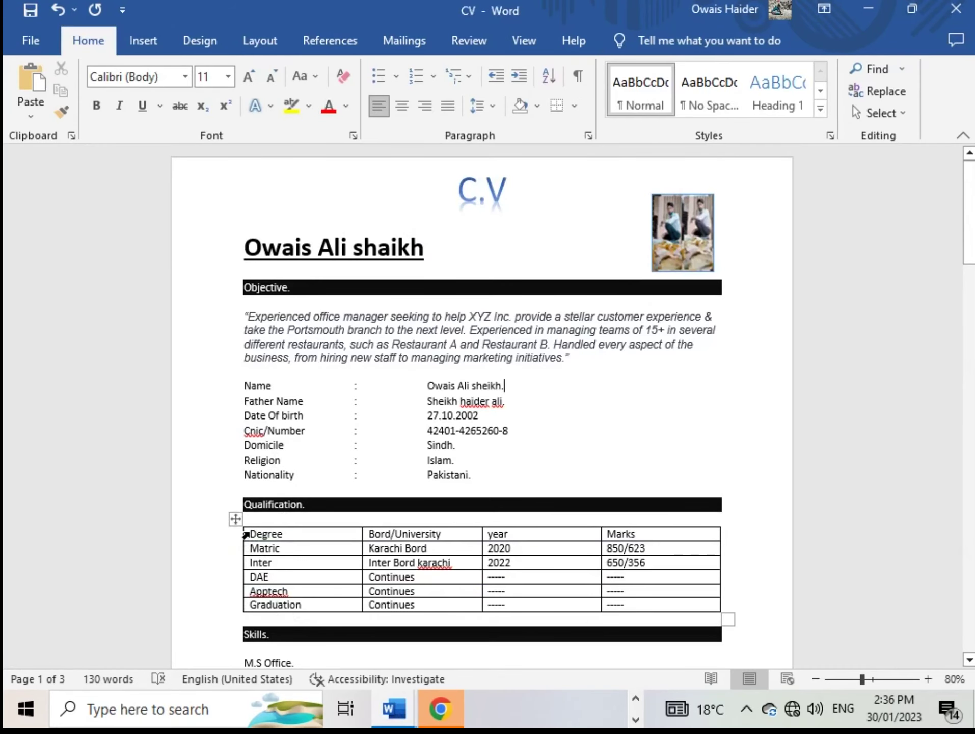
Copy the reference table's Degree, Bord/University, year, Marks header row and return to Document2
{"action": "left_click_drag", "start_coordinate": [249, 533], "coordinate": [638, 531]}
{"action": "key", "text": "ctrl+c"}
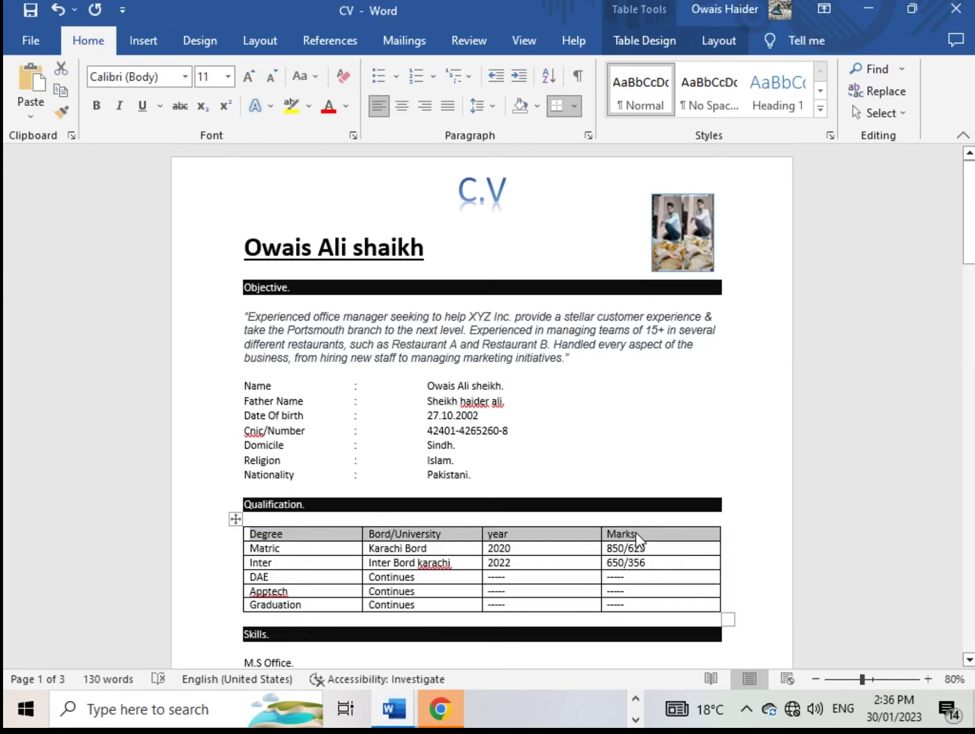
{"action": "mouse_move", "coordinate": [402, 718]}
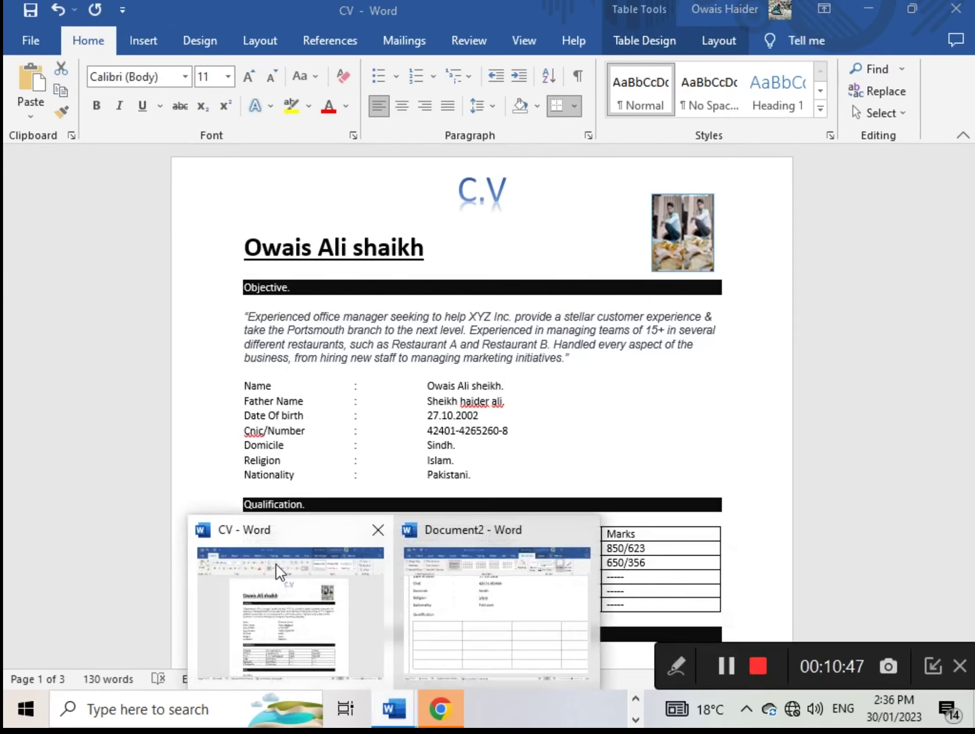
{"action": "left_click", "coordinate": [459, 611]}
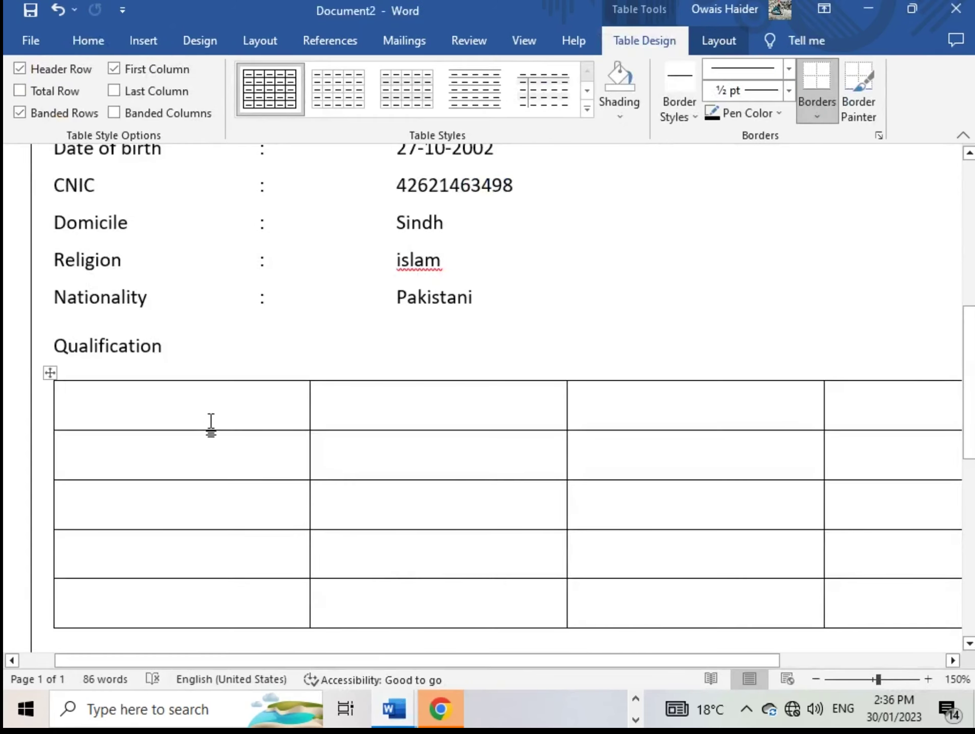
Paste the Degree, Bord/University, year, Marks header into the new table's first row
{"action": "key", "text": "ctrl+v"}
{"action": "scroll", "coordinate": [538, 533], "scroll_direction": "up", "scroll_amount": 1}
{"action": "scroll", "coordinate": [480, 612], "scroll_direction": "down", "scroll_amount": 1}
{"action": "mouse_move", "coordinate": [471, 666]}
{"action": "left_mouse_down"}
{"action": "mouse_move", "coordinate": [623, 683]}
{"action": "mouse_move", "coordinate": [459, 667]}
{"action": "left_mouse_up"}
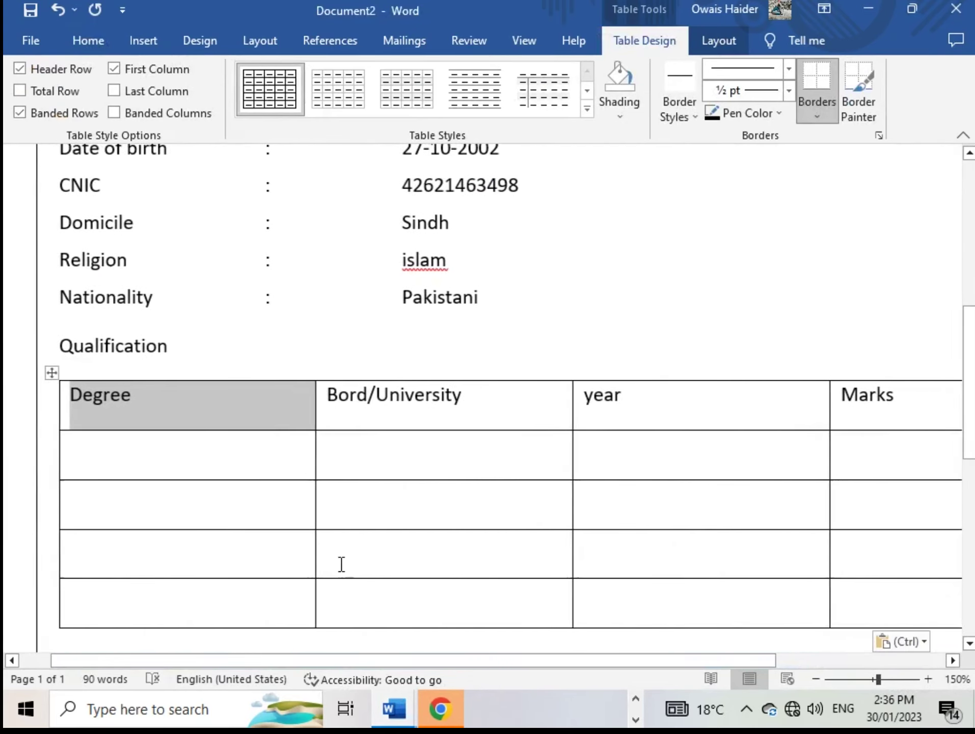
Fill the Degree column with Matric, Enter, DAE and Gaduation
{"action": "left_click", "coordinate": [161, 461]}
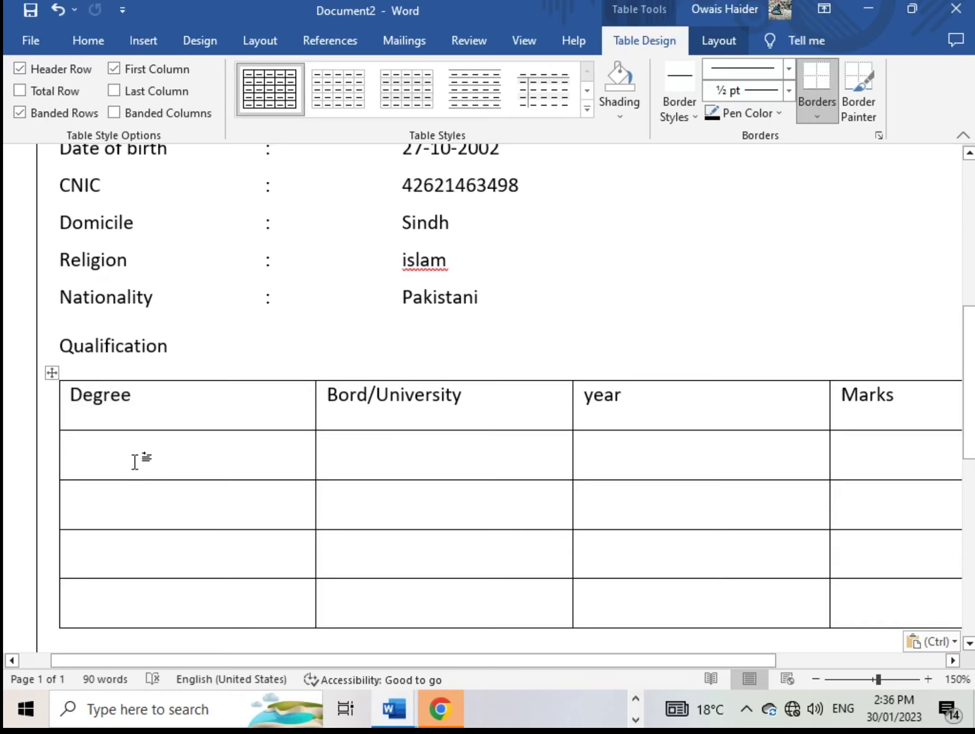
{"action": "type", "text": "Ma"}
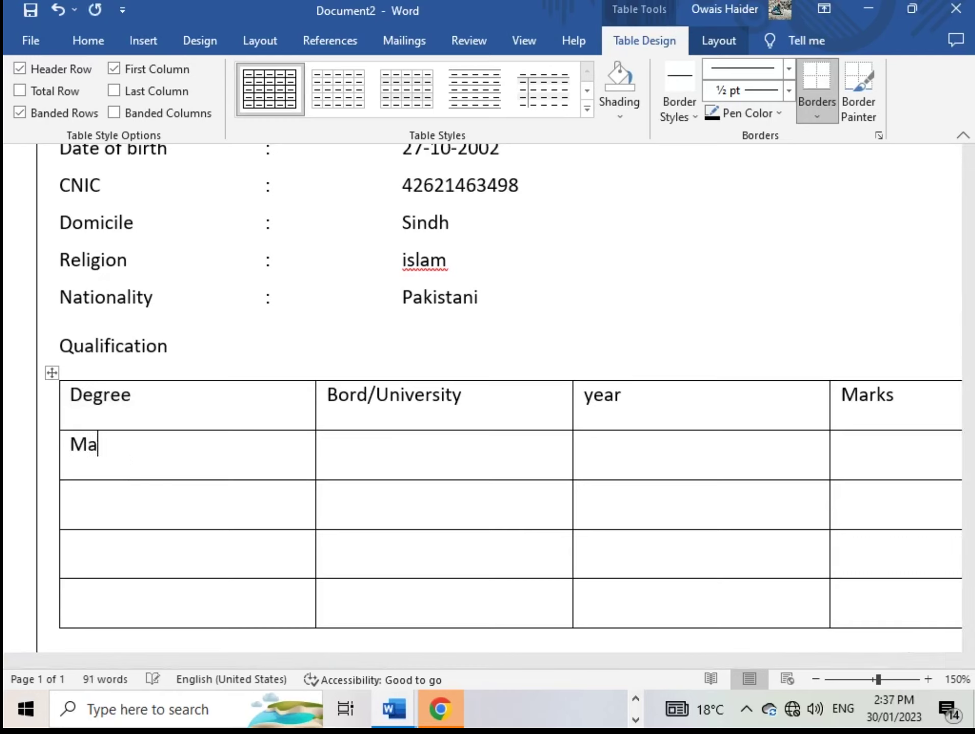
{"action": "type", "text": "tric"}
{"action": "key", "text": "Down"}
{"action": "type", "text": "Enter"}
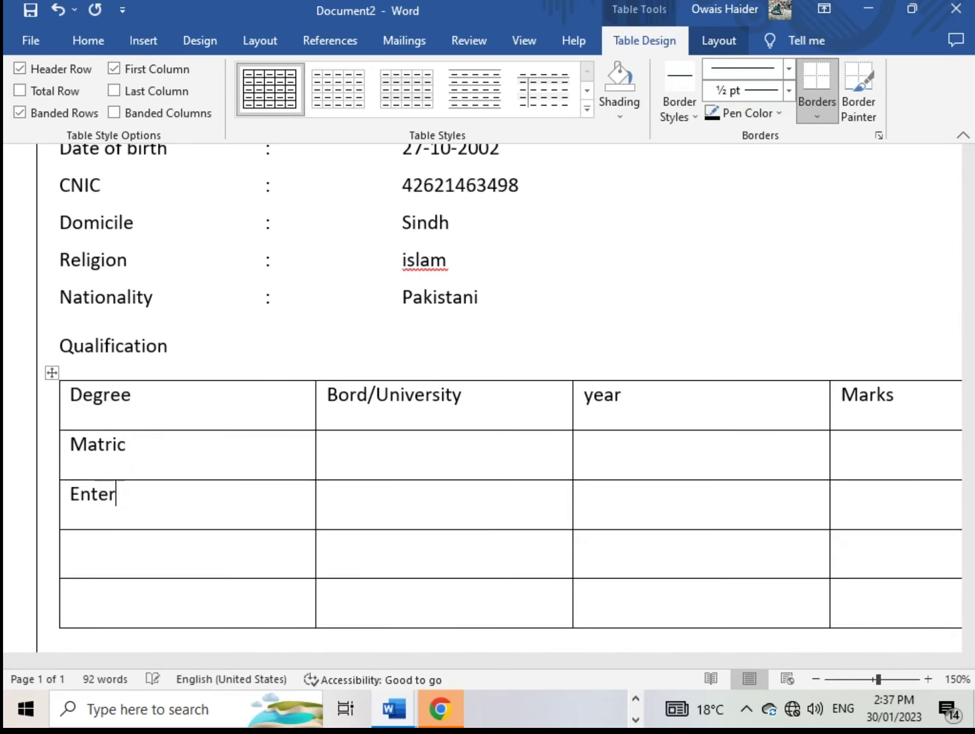
{"action": "key", "text": "Return"}
{"action": "key", "text": "BackSpace"}
{"action": "left_click", "coordinate": [71, 543]}
{"action": "type", "text": "Da"}
{"action": "key", "text": "BackSpace"}
{"action": "type", "text": "AE"}
{"action": "key", "text": "Down"}
{"action": "type", "text": "Ga"}
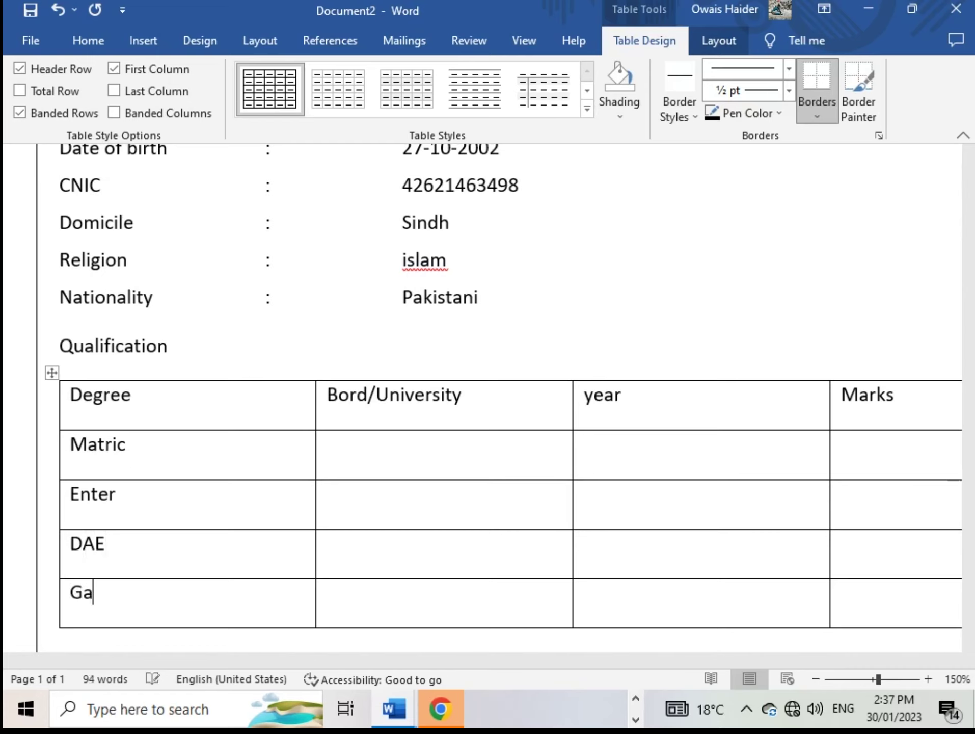
{"action": "type", "text": "duation"}
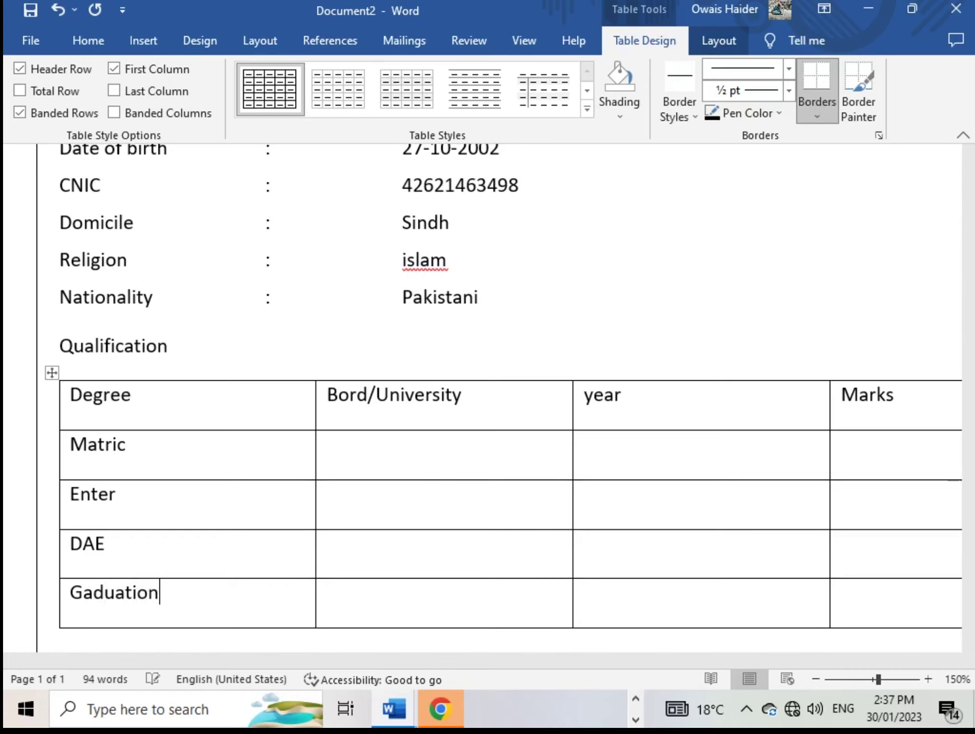
{"action": "key", "text": "Up"}
{"action": "key", "text": "Up"}
{"action": "key", "text": "Up"}
{"action": "key", "text": "Right"}
{"action": "key", "text": "Right"}
{"action": "key", "text": "Left"}
Fill the Matric row with Karachi bord, year 2020 and marks 630
{"action": "type", "text": "K"}
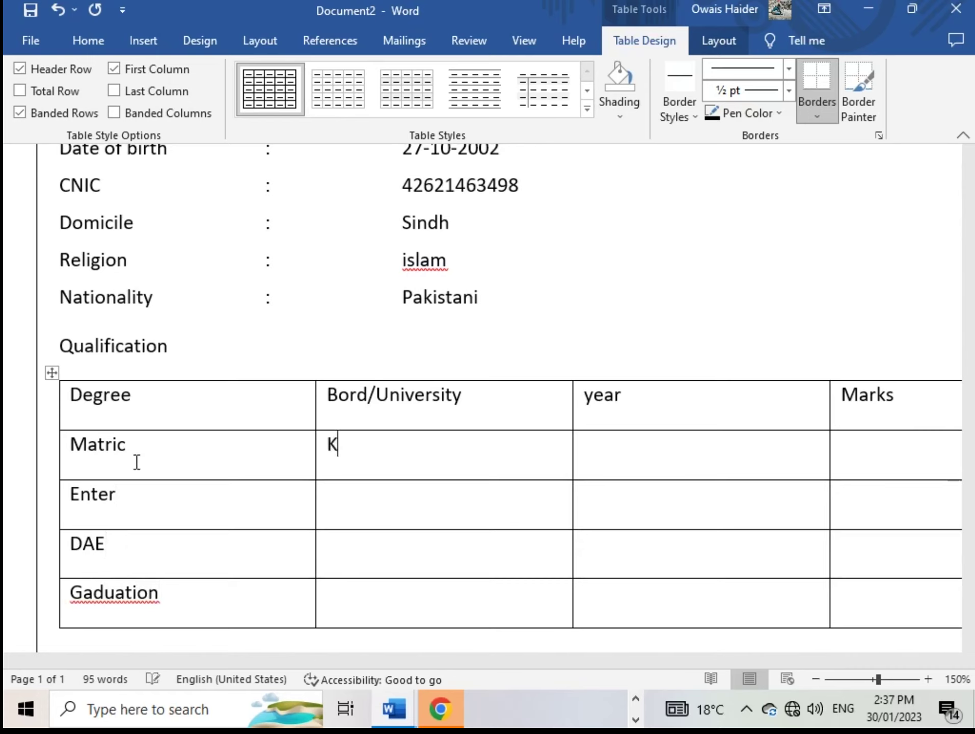
{"action": "type", "text": "arachi "}
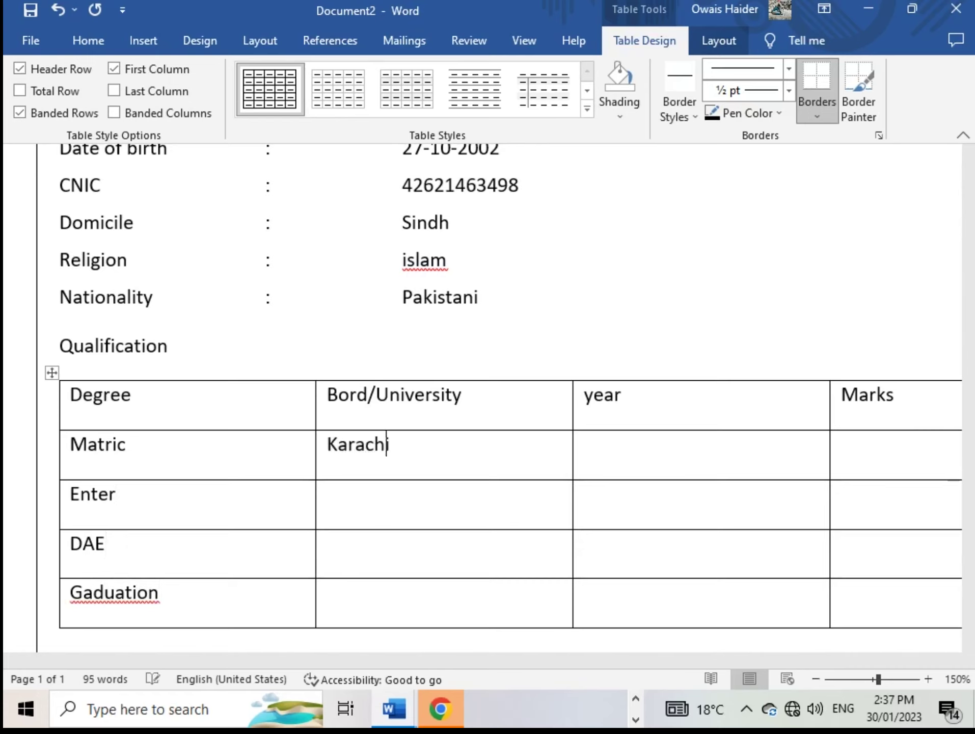
{"action": "type", "text": "bord"}
{"action": "left_click", "coordinate": [584, 443]}
{"action": "type", "text": "2020"}
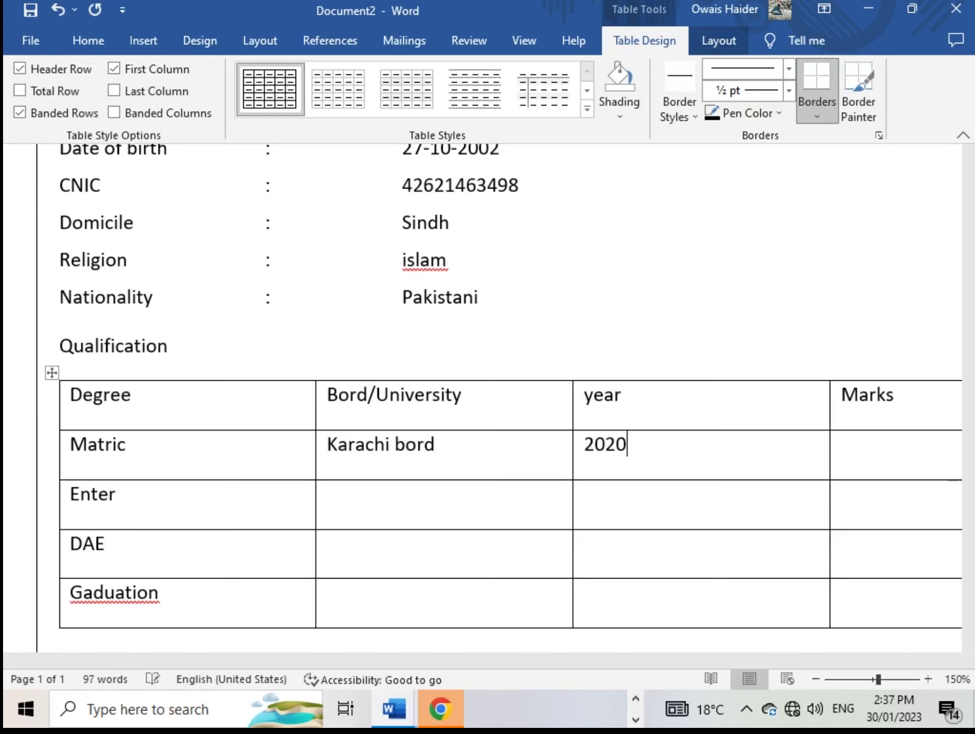
{"action": "left_click", "coordinate": [841, 443]}
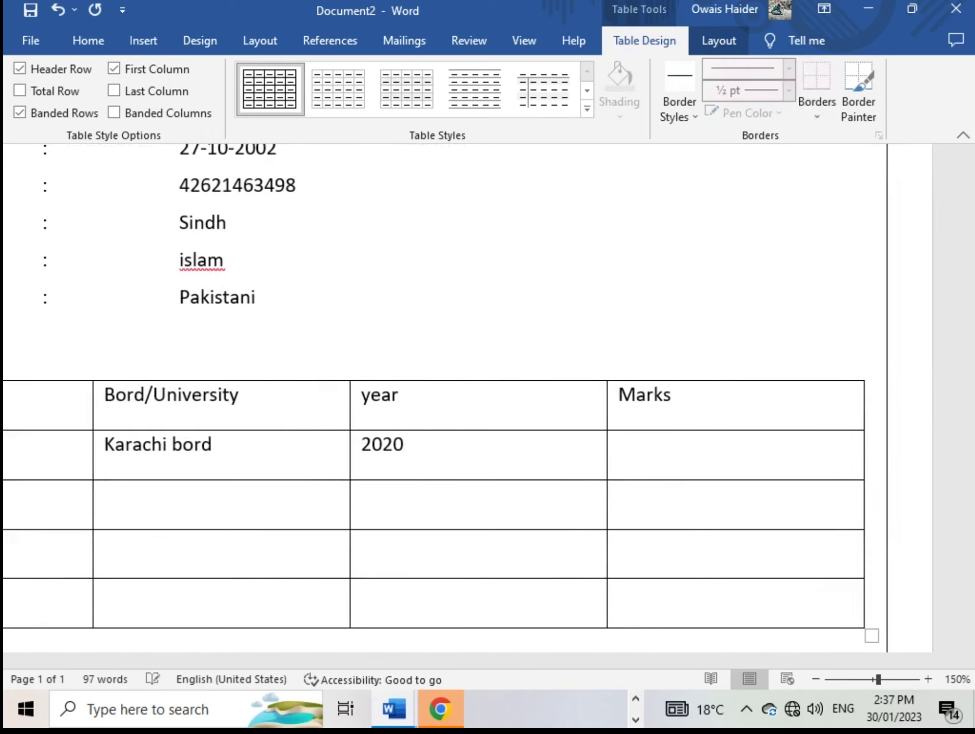
{"action": "type", "text": "630"}
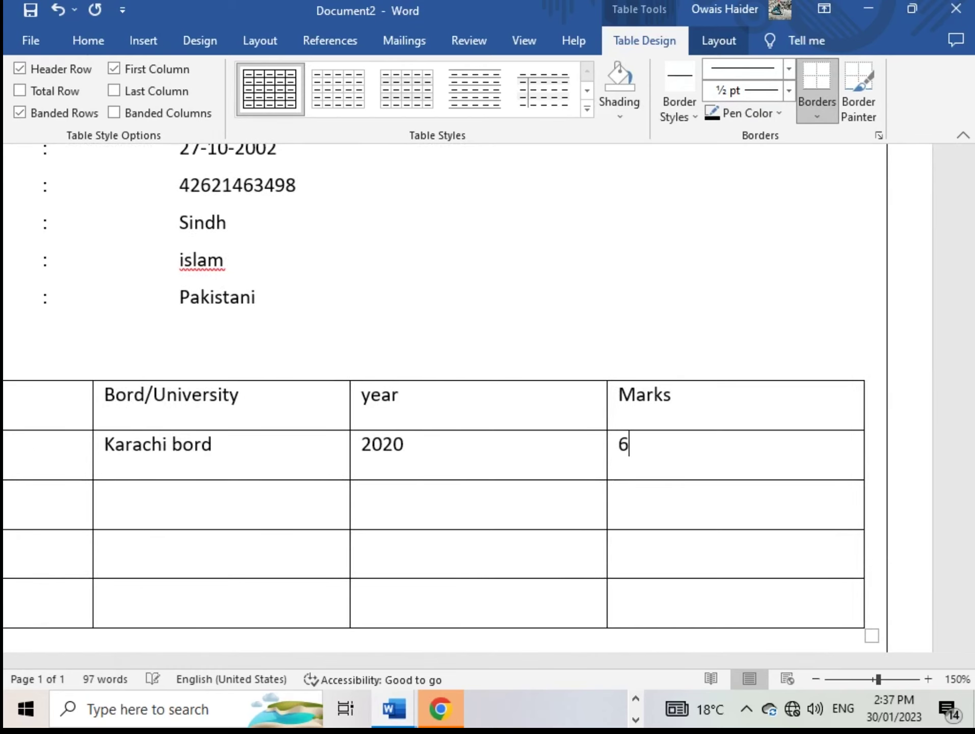
{"action": "key", "text": "Left"}
{"action": "key", "text": "Down"}
{"action": "key", "text": "Left"}
{"action": "key", "text": "Left"}
{"action": "key", "text": "Left"}
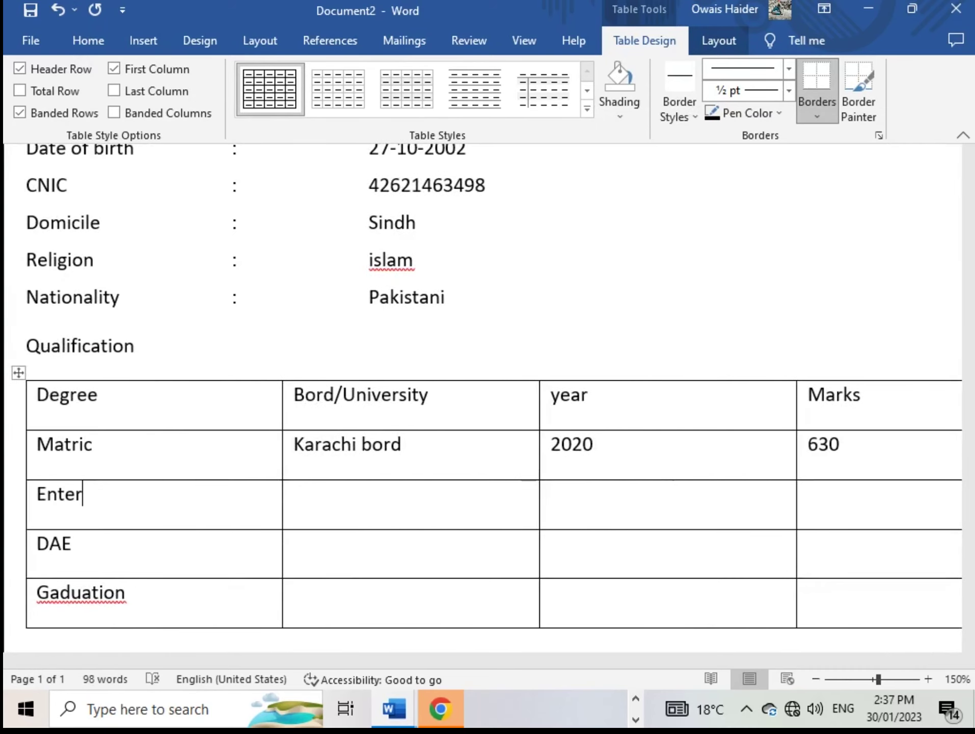
{"action": "left_click", "coordinate": [294, 493]}
{"action": "left_click", "coordinate": [294, 443]}
{"action": "type", "text": "2"}
{"action": "key", "text": "BackSpace"}
Fill the Enter row with Inter bord Karachi, year 2022 and marks 530
{"action": "key", "text": "Down"}
{"action": "type", "text": "2022"}
{"action": "key", "text": "Tab"}
{"action": "left_click", "coordinate": [353, 493]}
{"action": "key", "text": "BackSpace"}
{"action": "key", "text": "BackSpace"}
{"action": "key", "text": "BackSpace"}
{"action": "key", "text": "BackSpace"}
{"action": "type", "text": "Inter bord"}
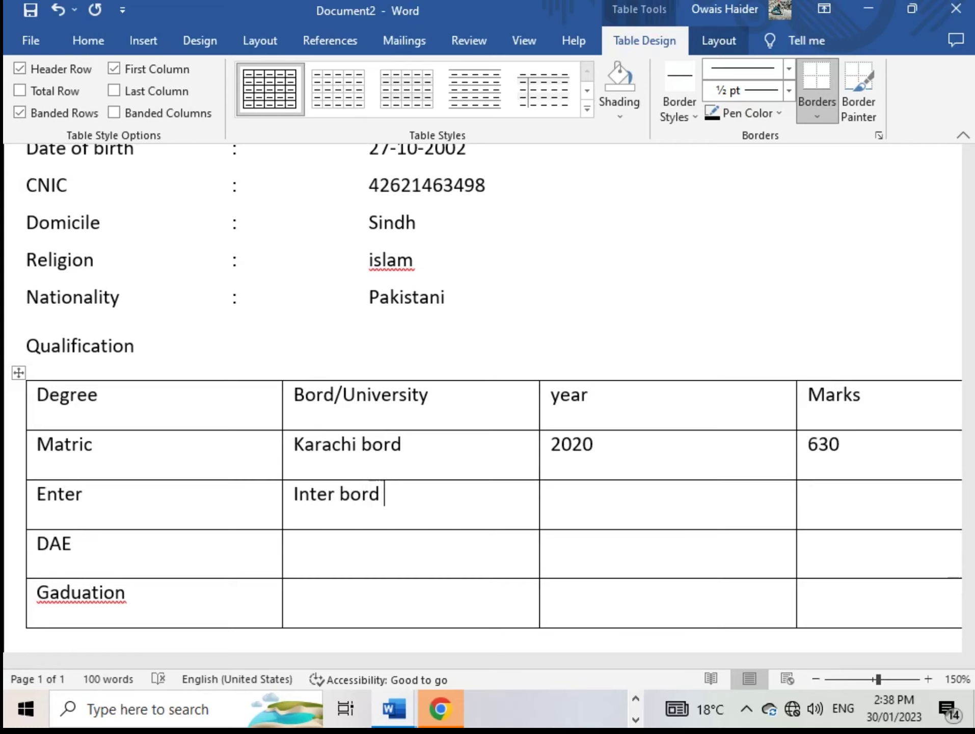
{"action": "type", "text": "Karachi"}
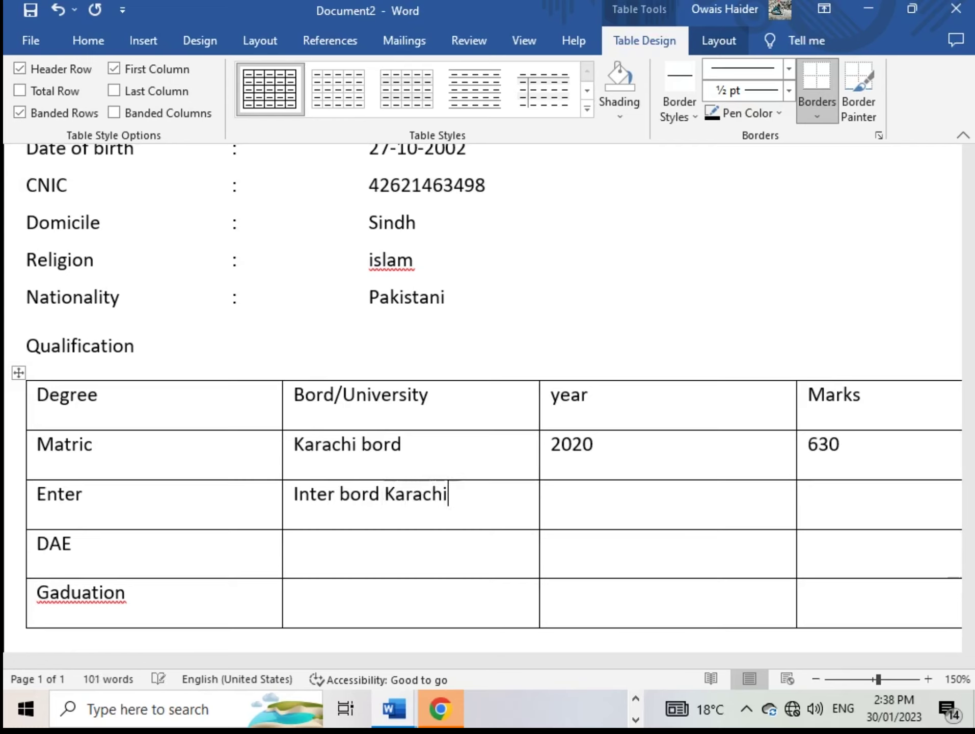
{"action": "key", "text": "Tab"}
{"action": "type", "text": "2022"}
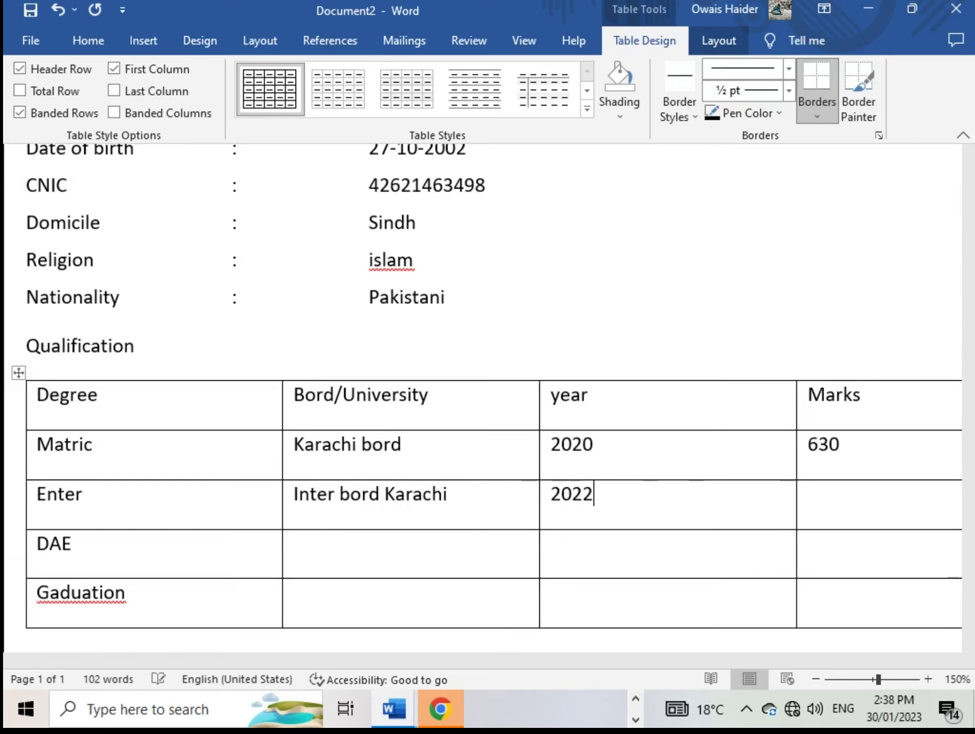
{"action": "key", "text": "Tab"}
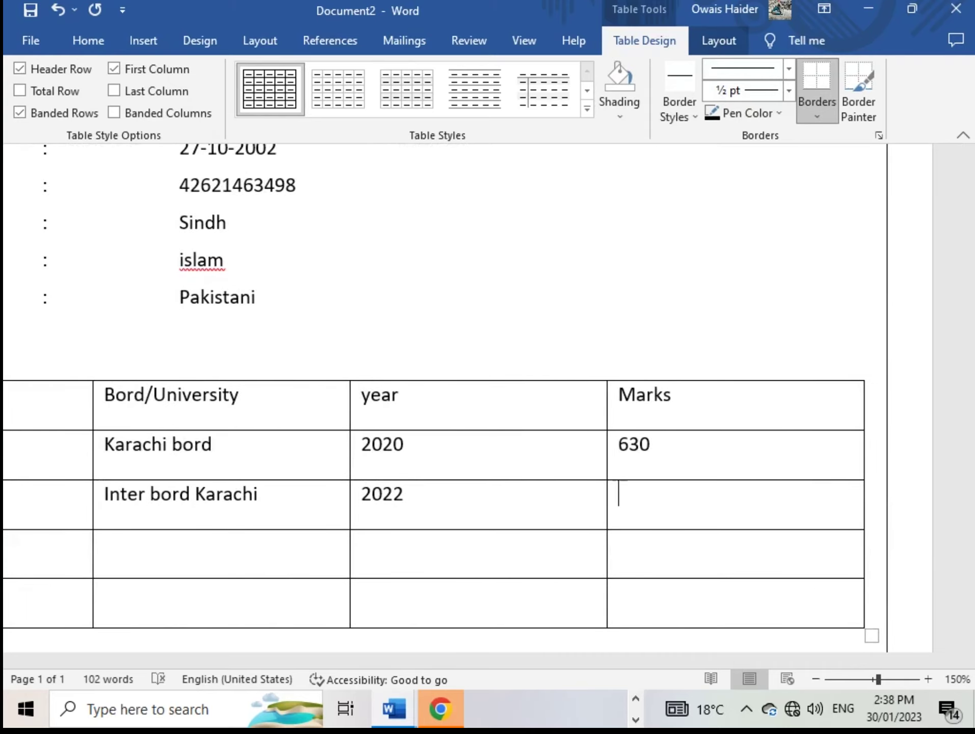
{"action": "type", "text": "530"}
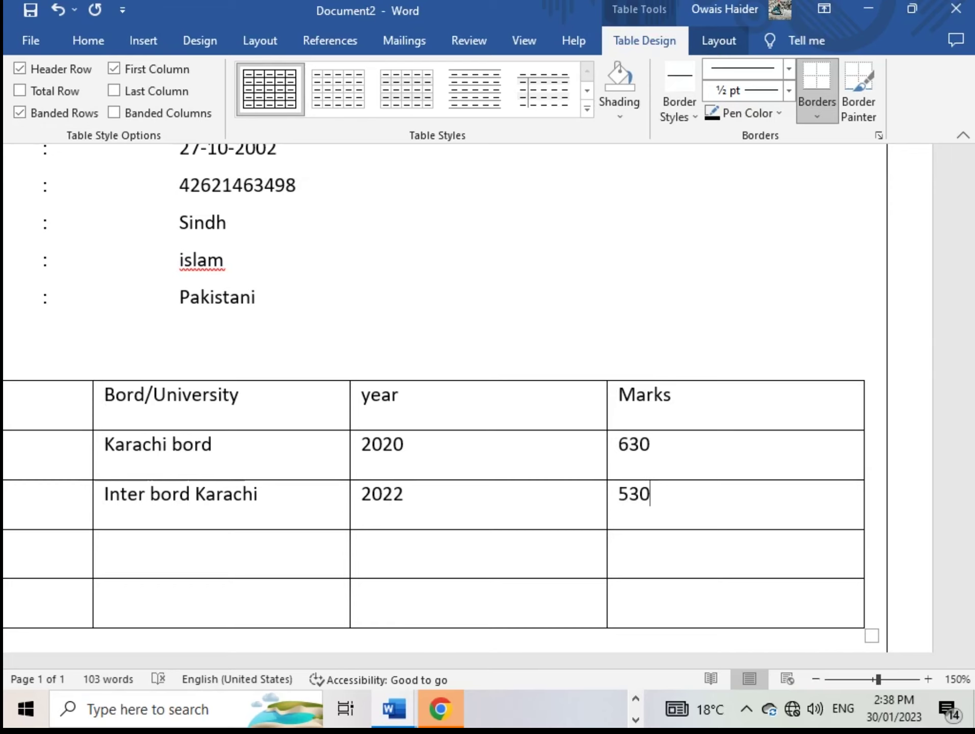
{"action": "key", "text": "Down"}
{"action": "key", "text": "Left"}
{"action": "key", "text": "Left"}
{"action": "key", "text": "Left"}
{"action": "key", "text": "Right"}
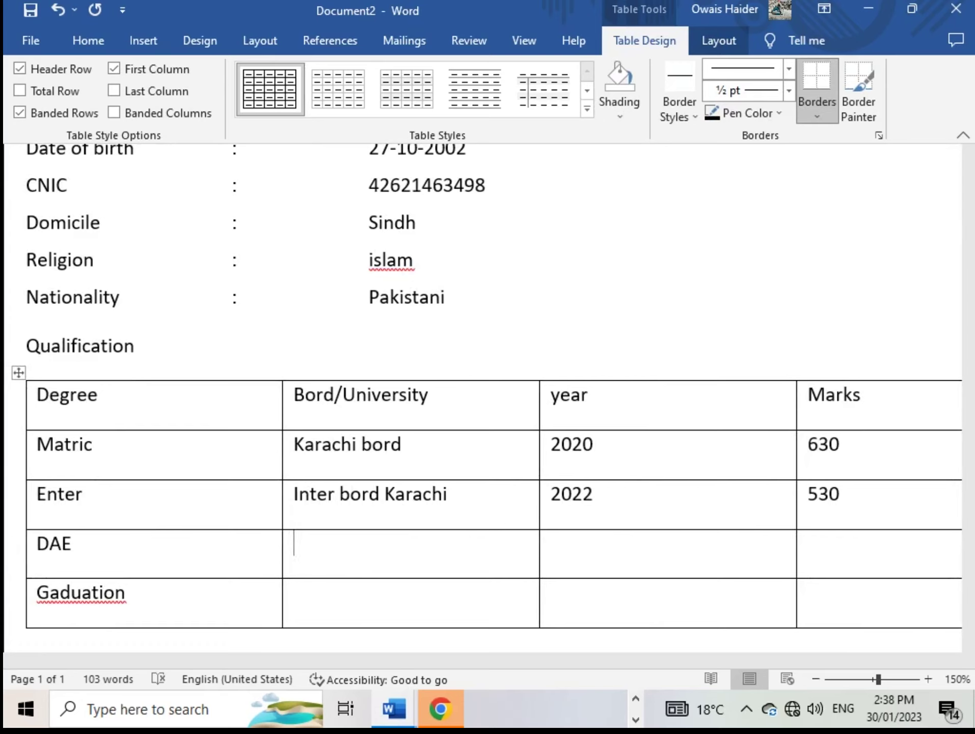
Enter Continue as the board/university for the DAE and Gaduation rows
{"action": "type", "text": "continy"}
{"action": "key", "text": "BackSpace"}
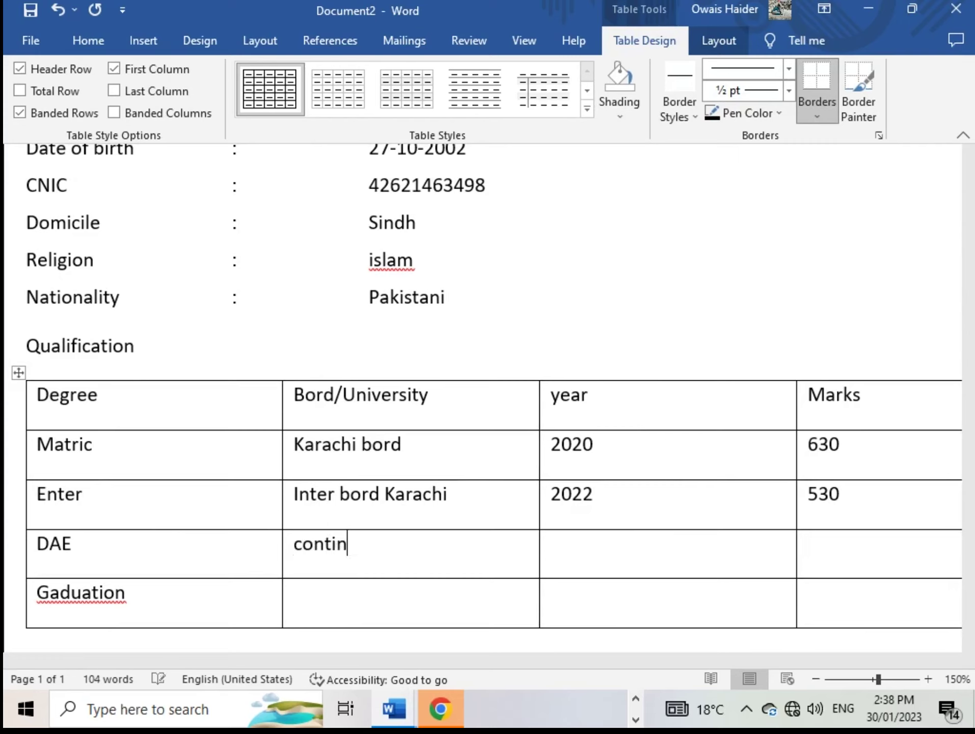
{"action": "type", "text": "ue"}
{"action": "key", "text": "Down"}
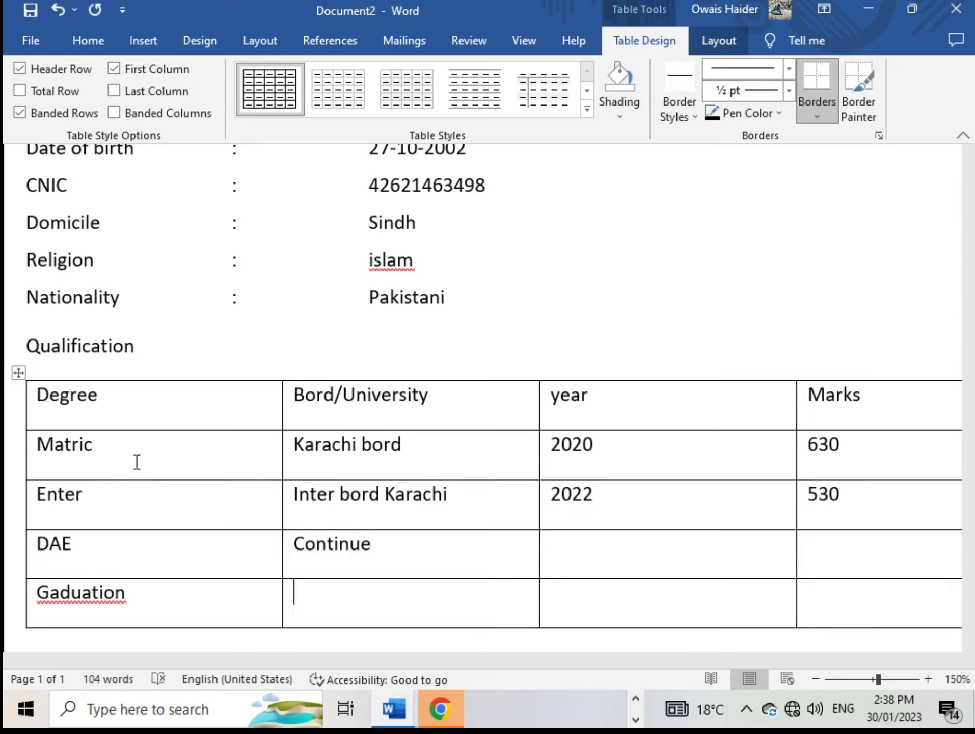
{"action": "type", "text": "Continue"}
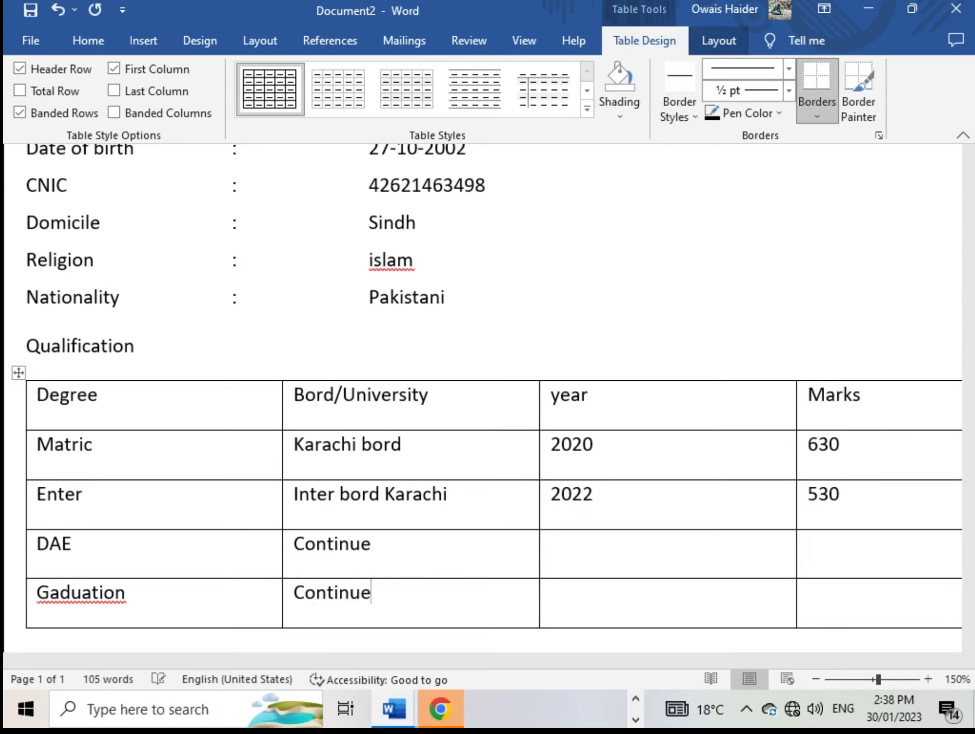
Fill the year and Marks cells of both rows with dashes
{"action": "key", "text": "Tab"}
{"action": "type", "text": "--------"}
{"action": "left_click", "coordinate": [552, 544]}
{"action": "type", "text": "--------"}
{"action": "key", "text": "BackSpace"}
{"action": "key", "text": "Tab"}
{"action": "type", "text": "-------"}
{"action": "left_click", "coordinate": [808, 592]}
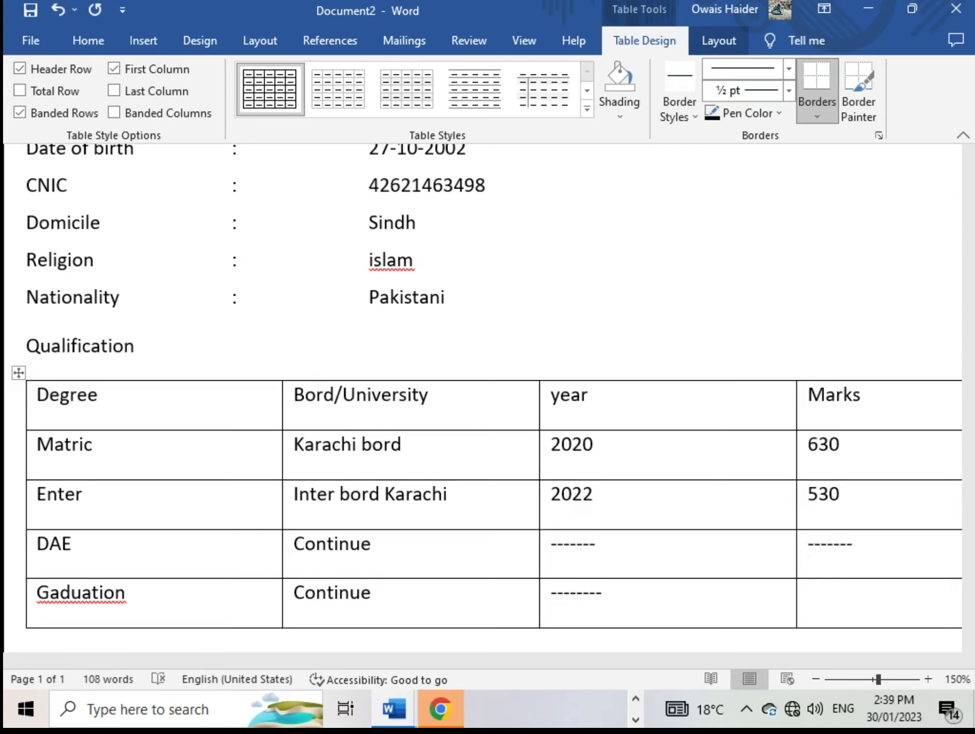
{"action": "type", "text": "--------"}
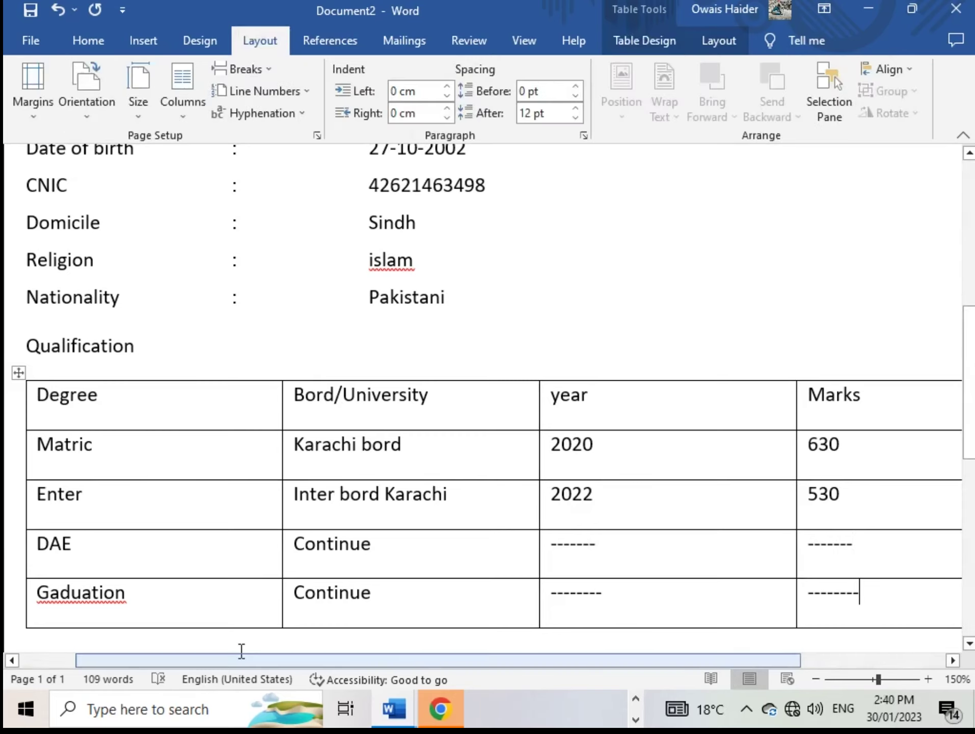
{"action": "scroll", "coordinate": [537, 614], "scroll_direction": "down", "scroll_amount": 3}
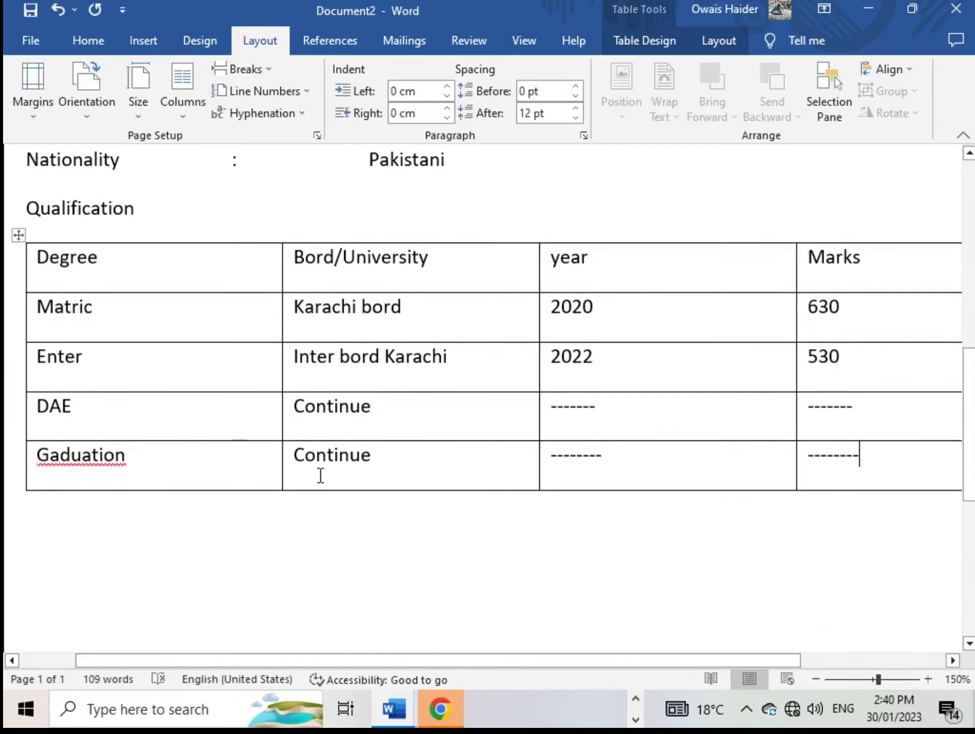
Undo the automatic dash border in the last Marks cell and remove the extra line
{"action": "scroll", "coordinate": [316, 473], "scroll_direction": "up", "scroll_amount": 1}
{"action": "scroll", "coordinate": [328, 584], "scroll_direction": "down", "scroll_amount": 1}
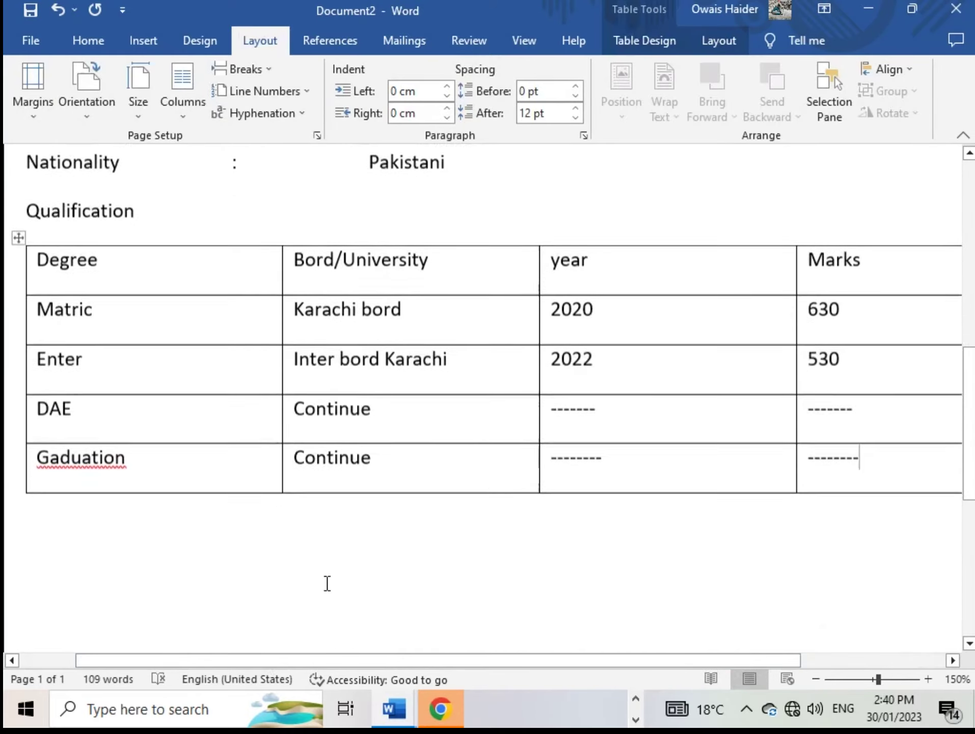
{"action": "scroll", "coordinate": [327, 583], "scroll_direction": "up", "scroll_amount": 2}
{"action": "scroll", "coordinate": [704, 590], "scroll_direction": "down", "scroll_amount": 2}
{"action": "key", "text": "Return"}
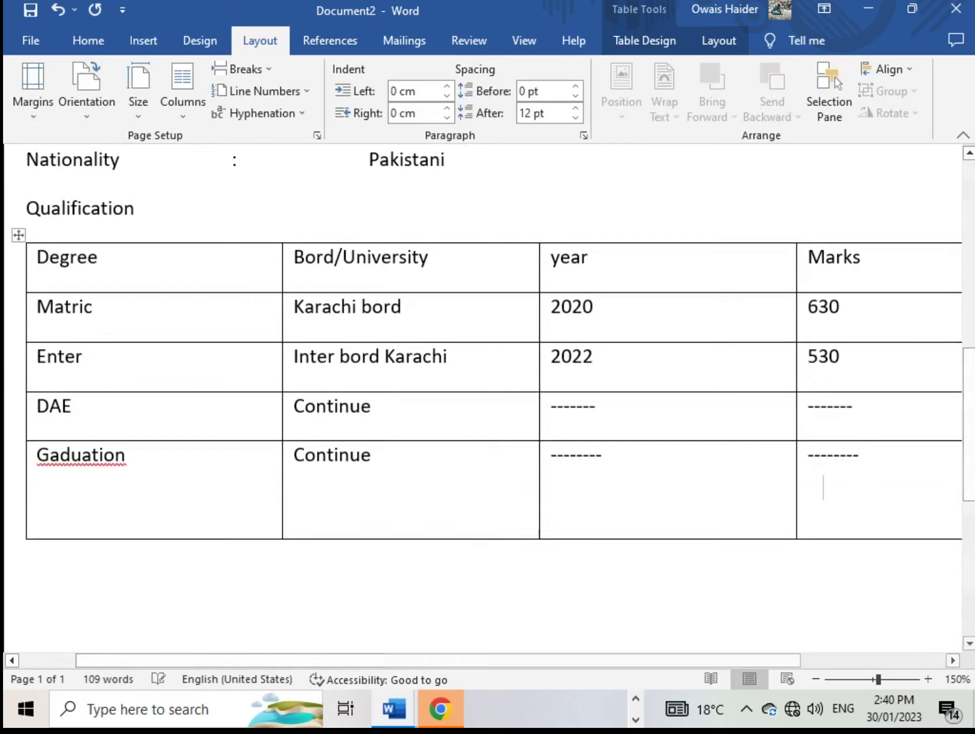
{"action": "key", "text": "ctrl+z"}
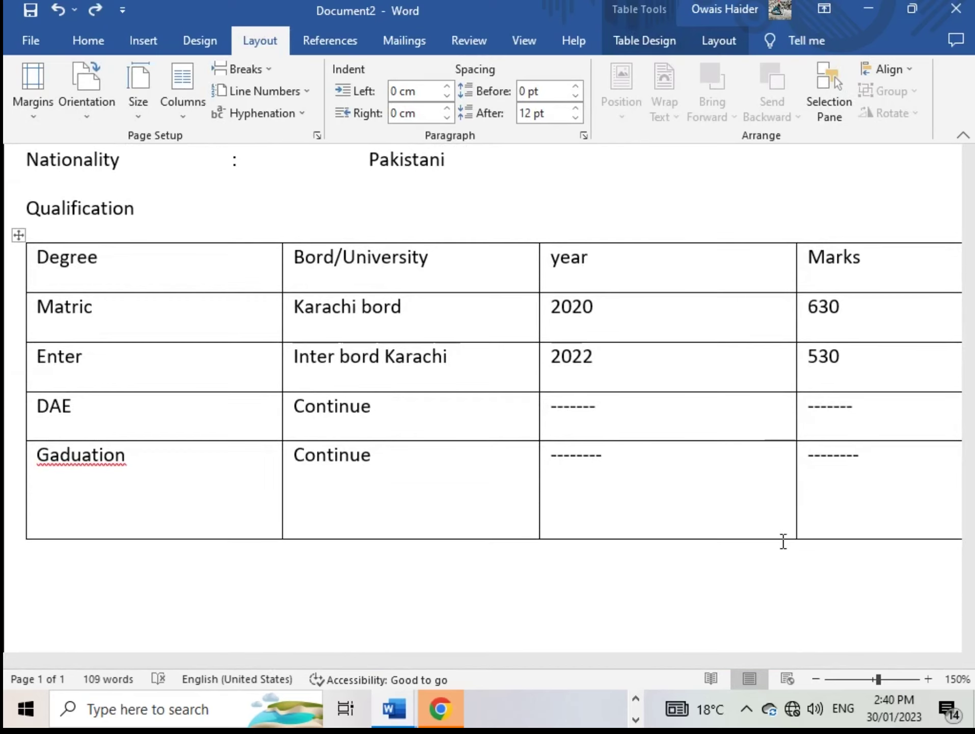
{"action": "key", "text": "BackSpace"}
Add a blank paragraph below the Qualification table
{"action": "left_click", "coordinate": [26, 504]}
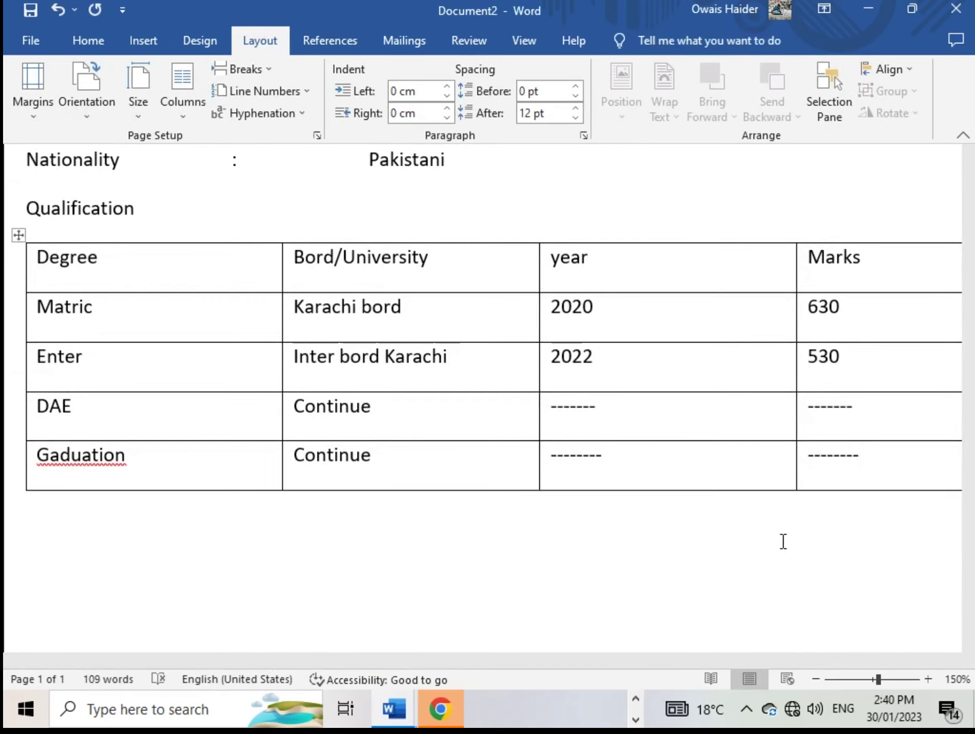
{"action": "key", "text": "Return"}
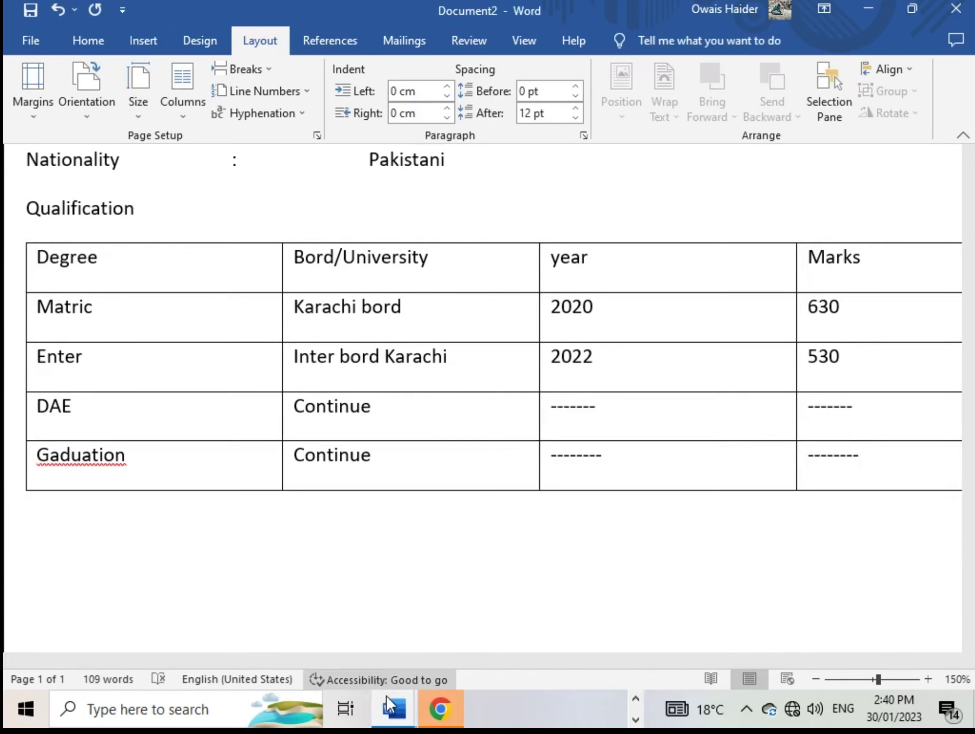
{"action": "mouse_move", "coordinate": [389, 689]}
{"action": "left_click", "coordinate": [333, 615]}
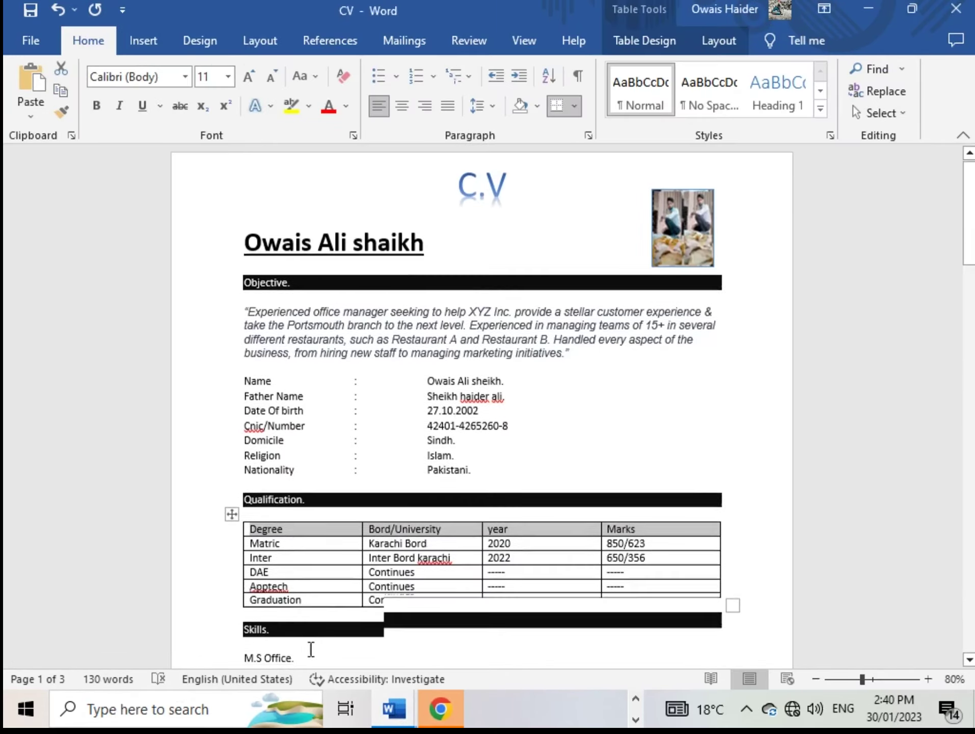
{"action": "scroll", "coordinate": [161, 575], "scroll_direction": "down", "scroll_amount": 2}
{"action": "scroll", "coordinate": [474, 592], "scroll_direction": "down", "scroll_amount": 1}
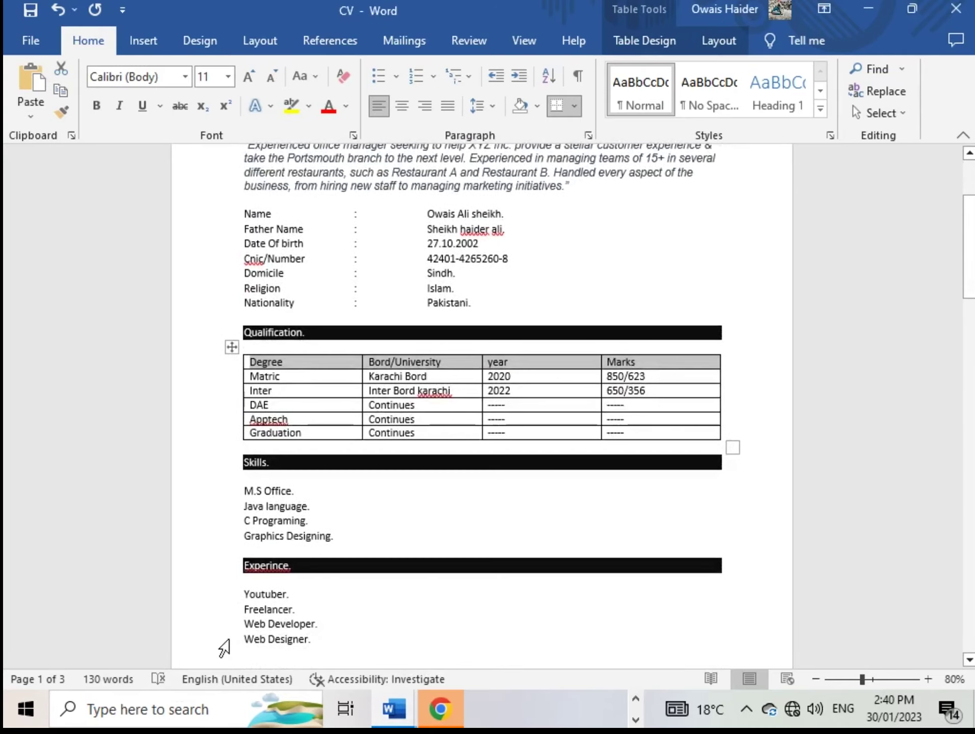
{"action": "scroll", "coordinate": [433, 628], "scroll_direction": "down", "scroll_amount": 1}
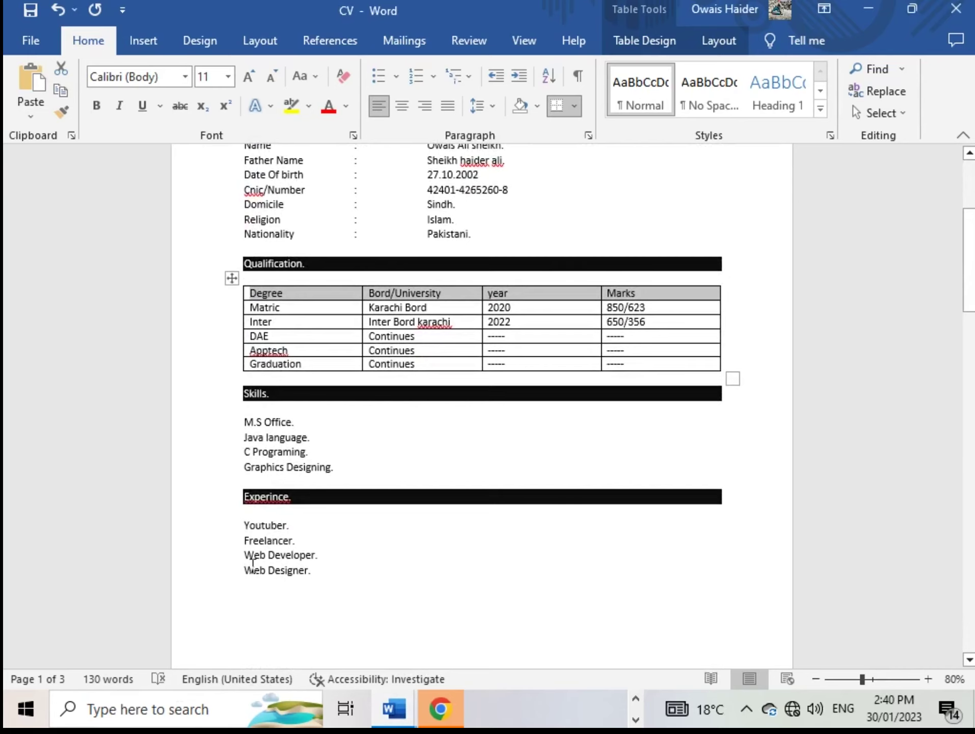
{"action": "left_click", "coordinate": [406, 713]}
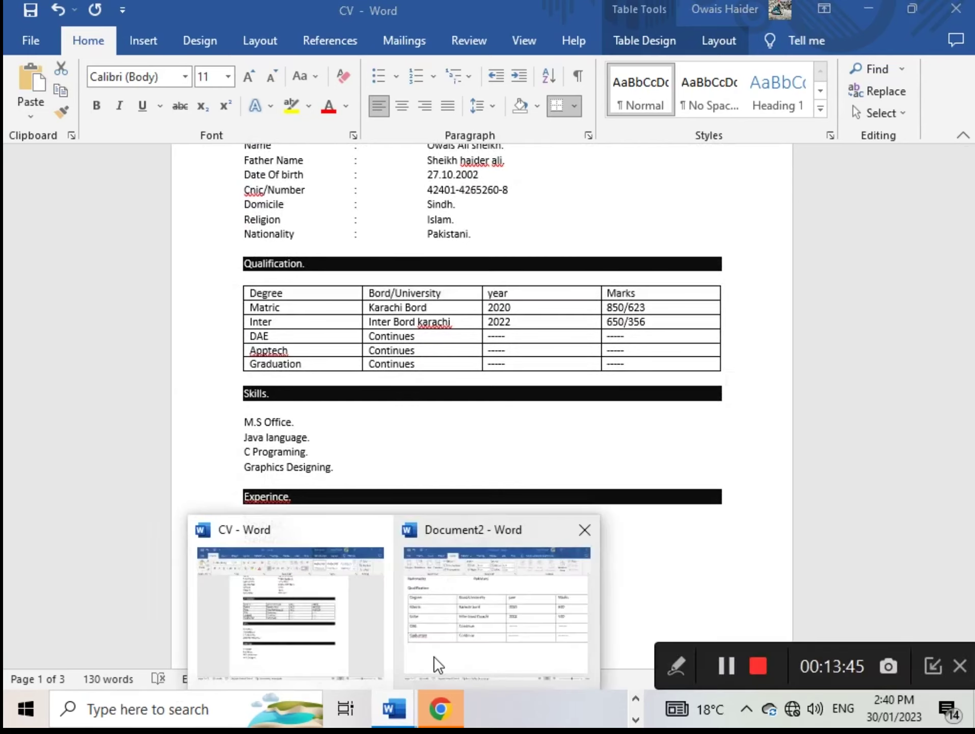
{"action": "left_click", "coordinate": [435, 660]}
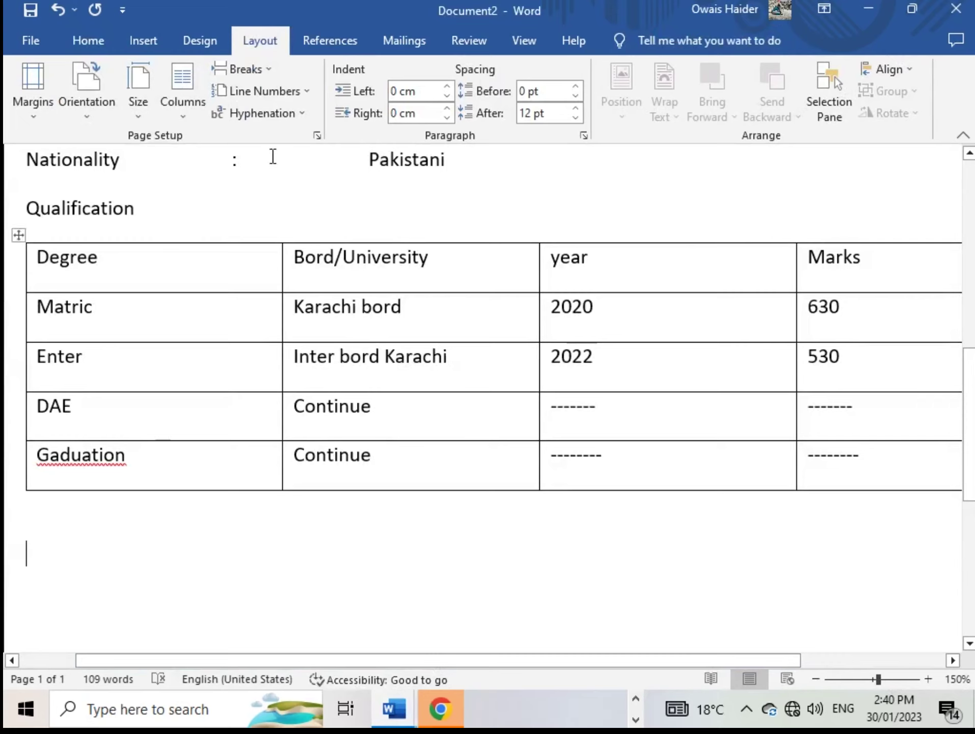
{"action": "key", "text": "BackSpace"}
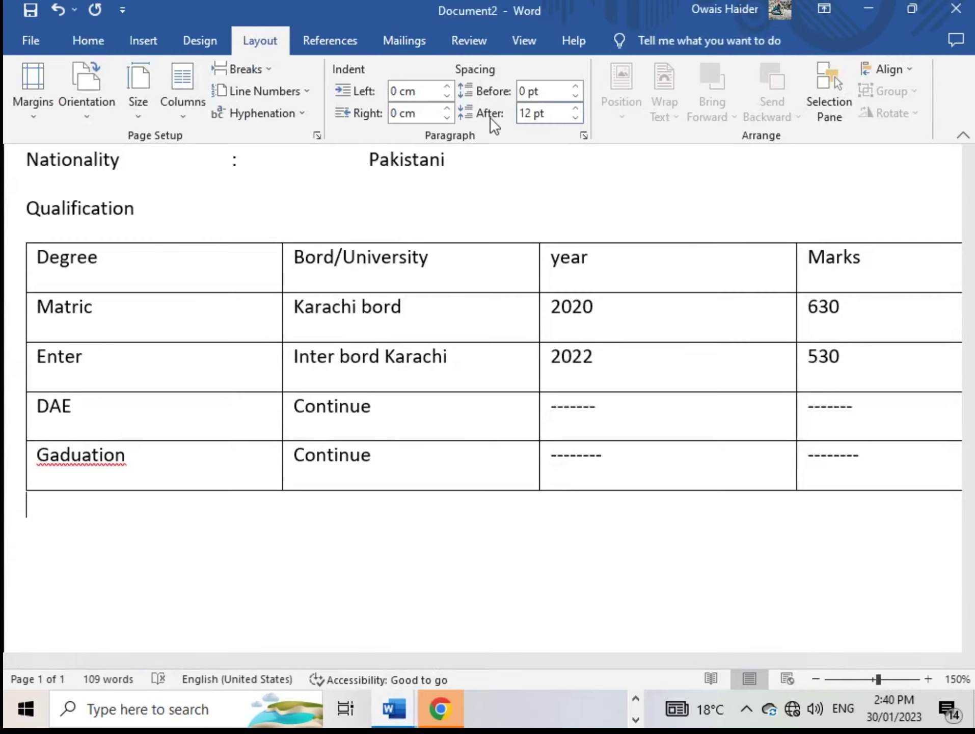
Set 1.5 line spacing and type the Skill heading below the table
{"action": "left_click", "coordinate": [101, 29]}
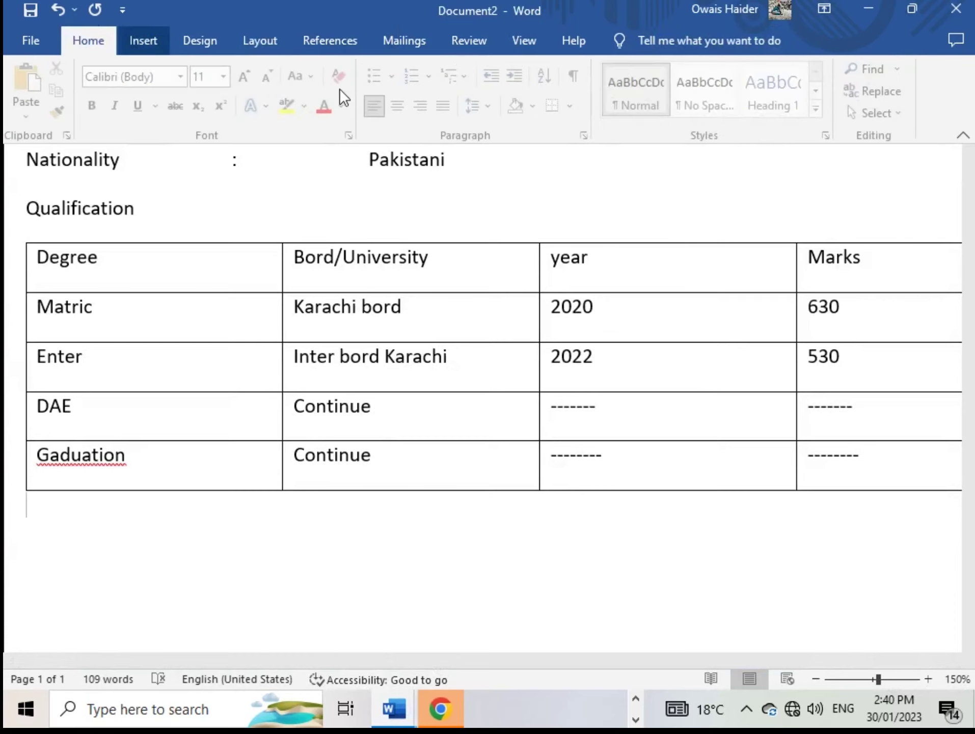
{"action": "left_click", "coordinate": [481, 107]}
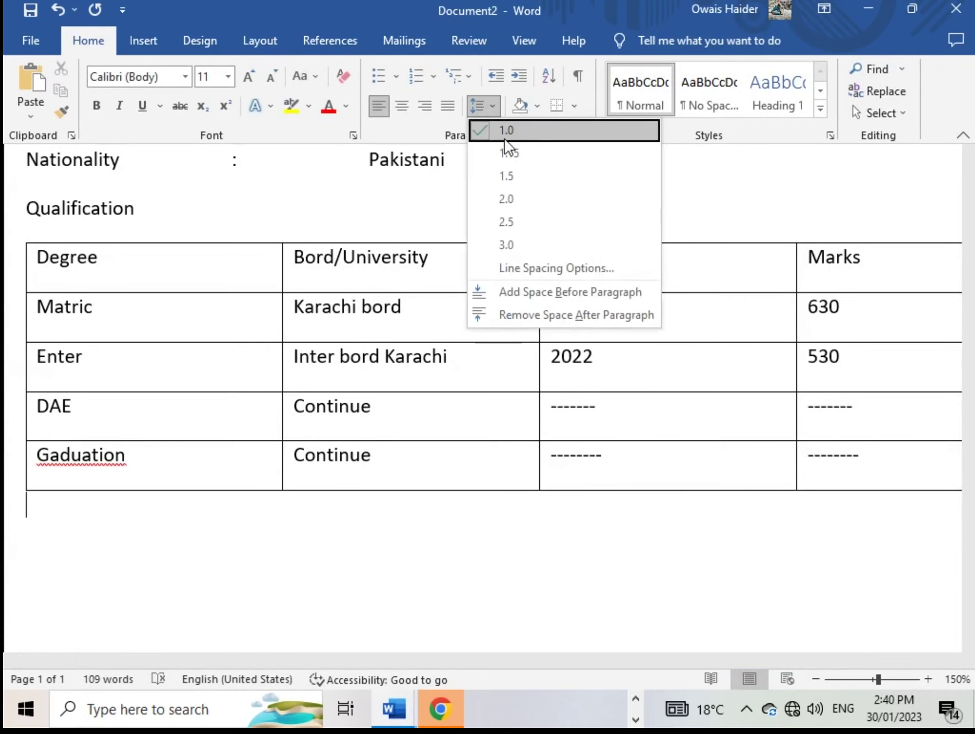
{"action": "left_click", "coordinate": [515, 179]}
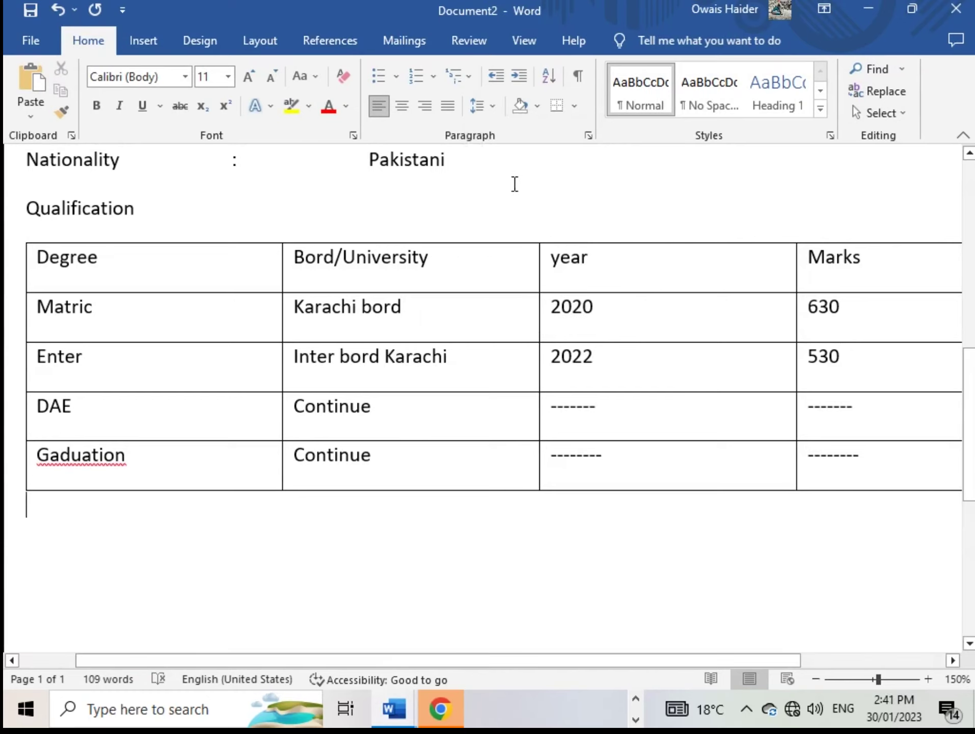
{"action": "type", "text": "h"}
{"action": "key", "text": "BackSpace"}
{"action": "type", "text": "S"}
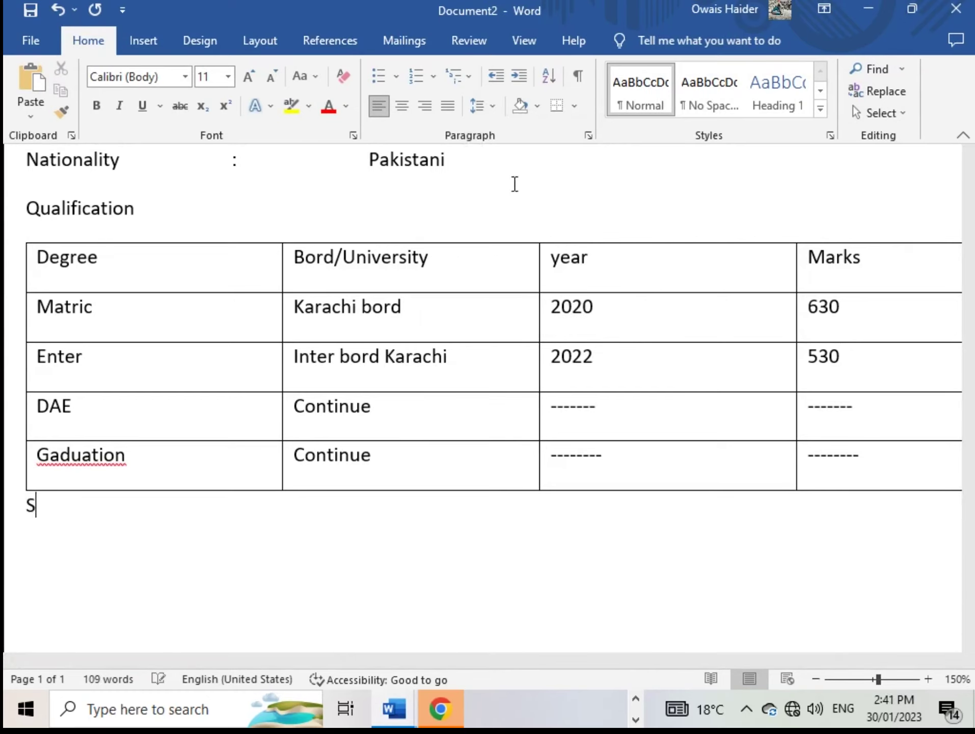
{"action": "type", "text": "kill"}
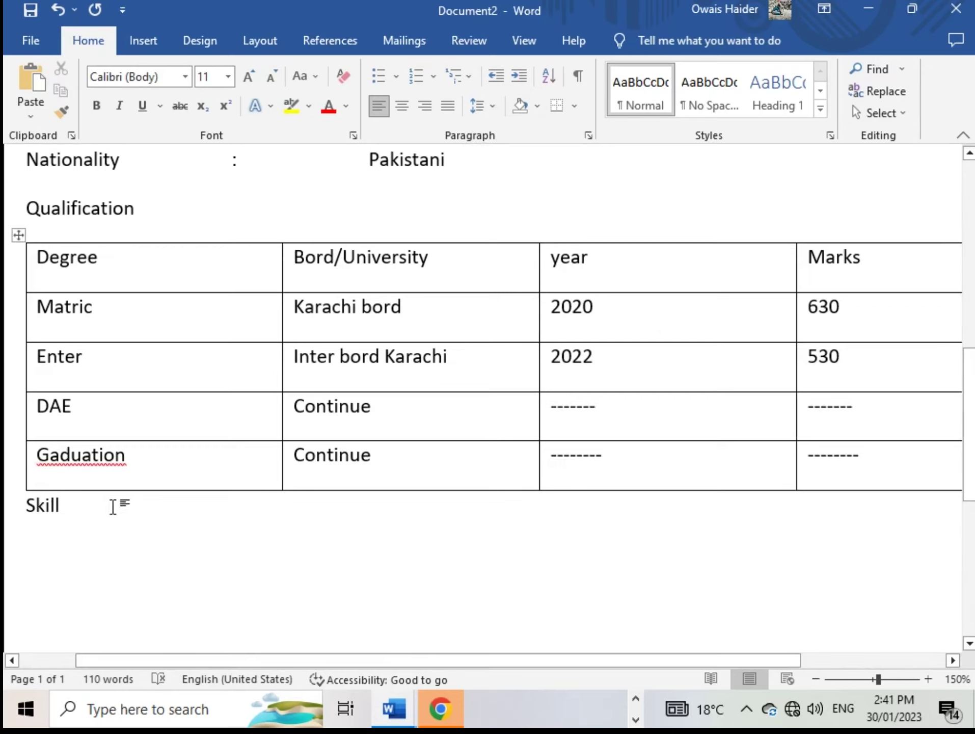
{"action": "left_click_drag", "start_coordinate": [67, 505], "coordinate": [12, 506]}
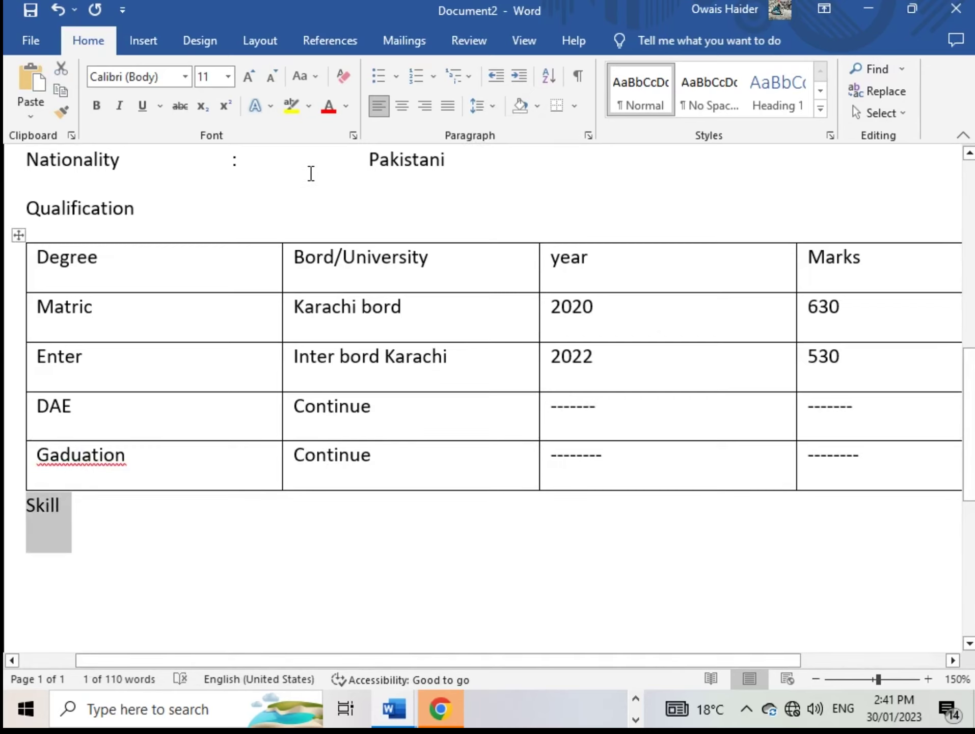
Adjust the blank lines between the qualification table and the Skill heading
{"action": "key", "text": "Left"}
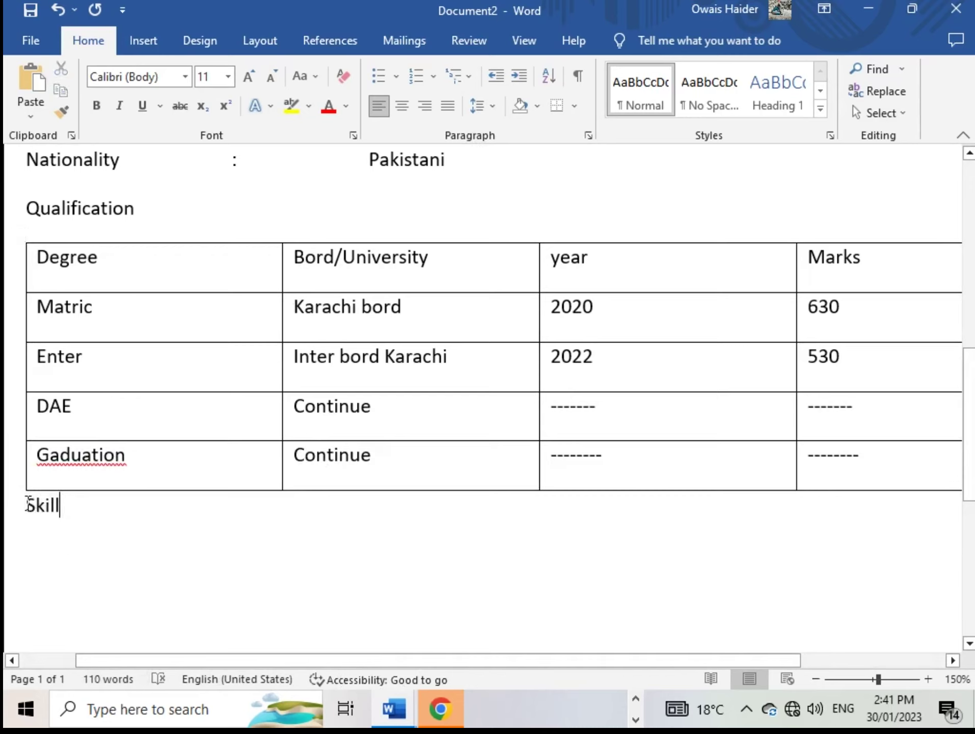
{"action": "key", "text": "Return"}
{"action": "key", "text": "Return"}
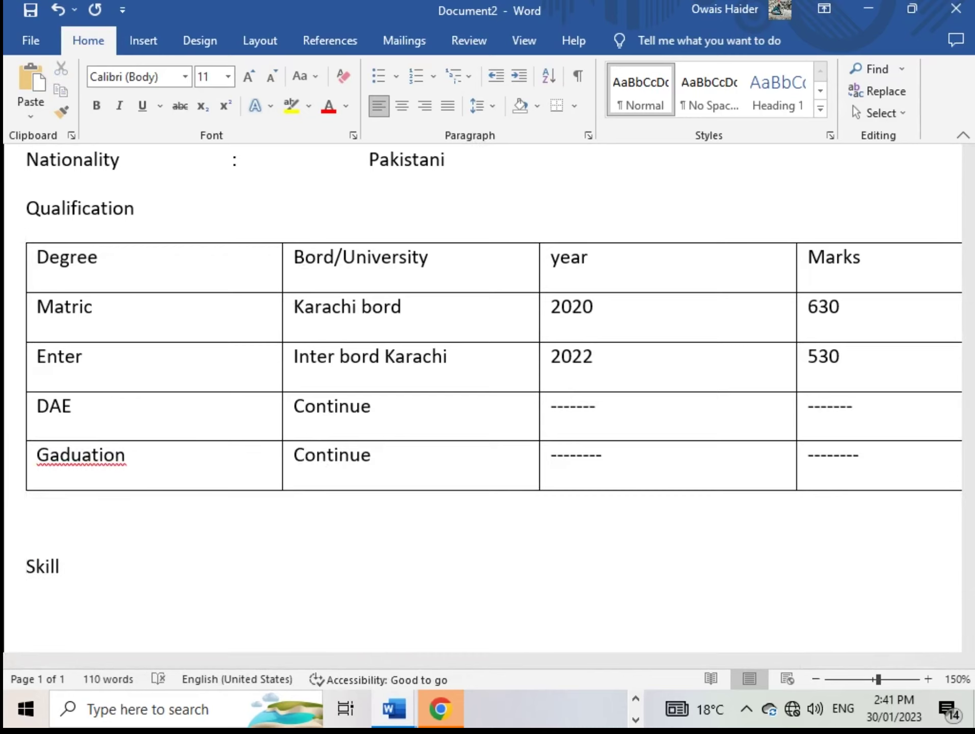
{"action": "key", "text": "BackSpace"}
{"action": "key", "text": "BackSpace"}
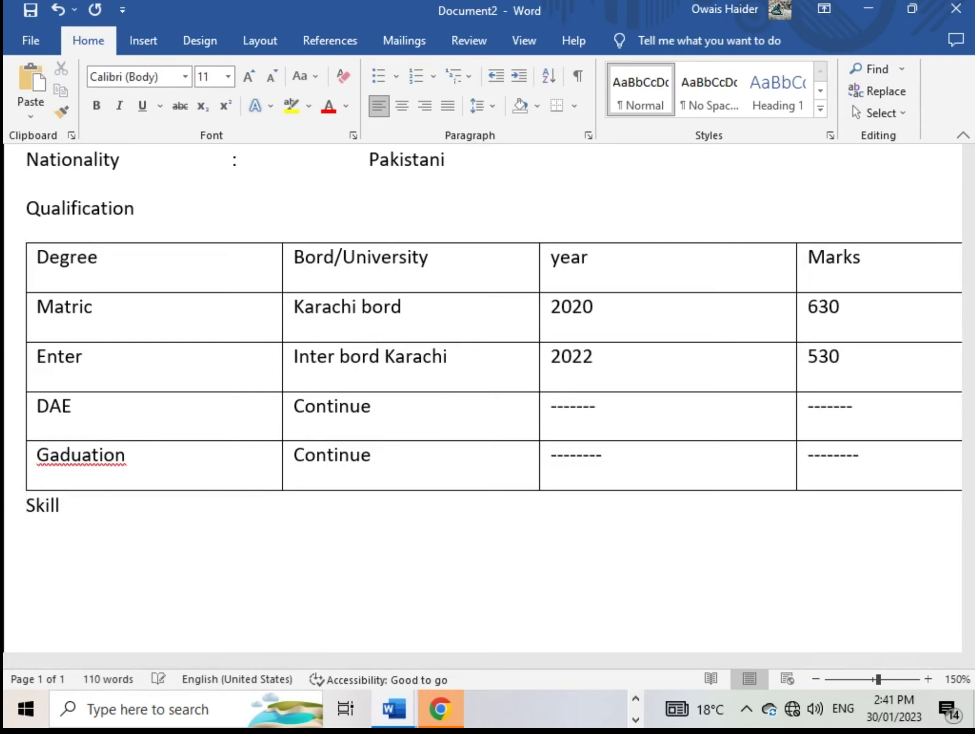
{"action": "key", "text": "Right"}
{"action": "key", "text": "Up"}
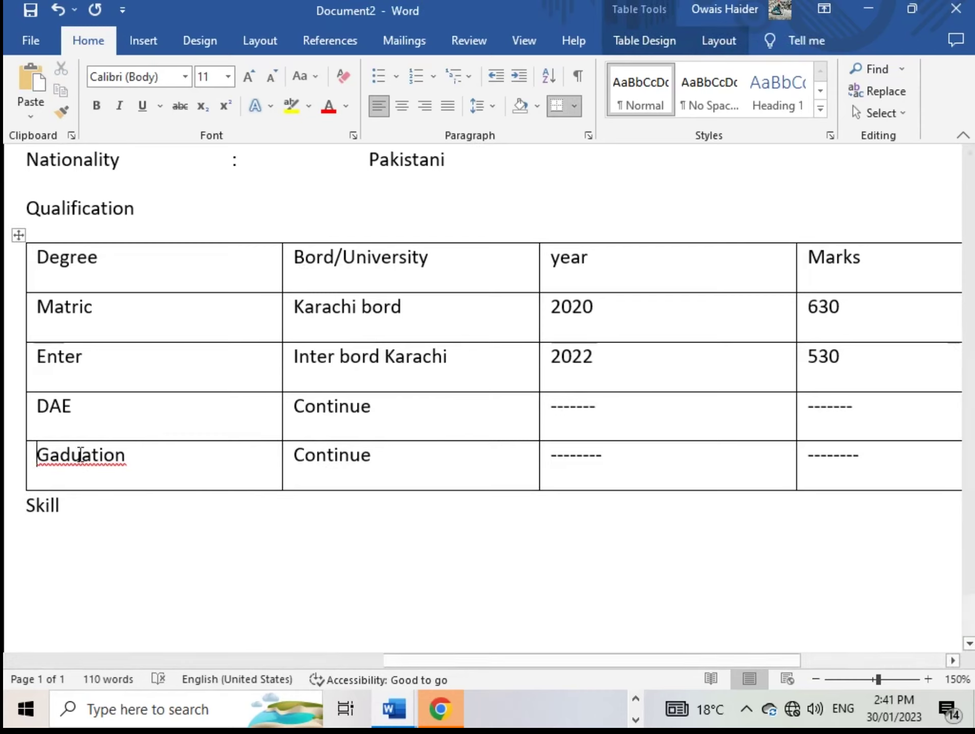
{"action": "left_click", "coordinate": [485, 109]}
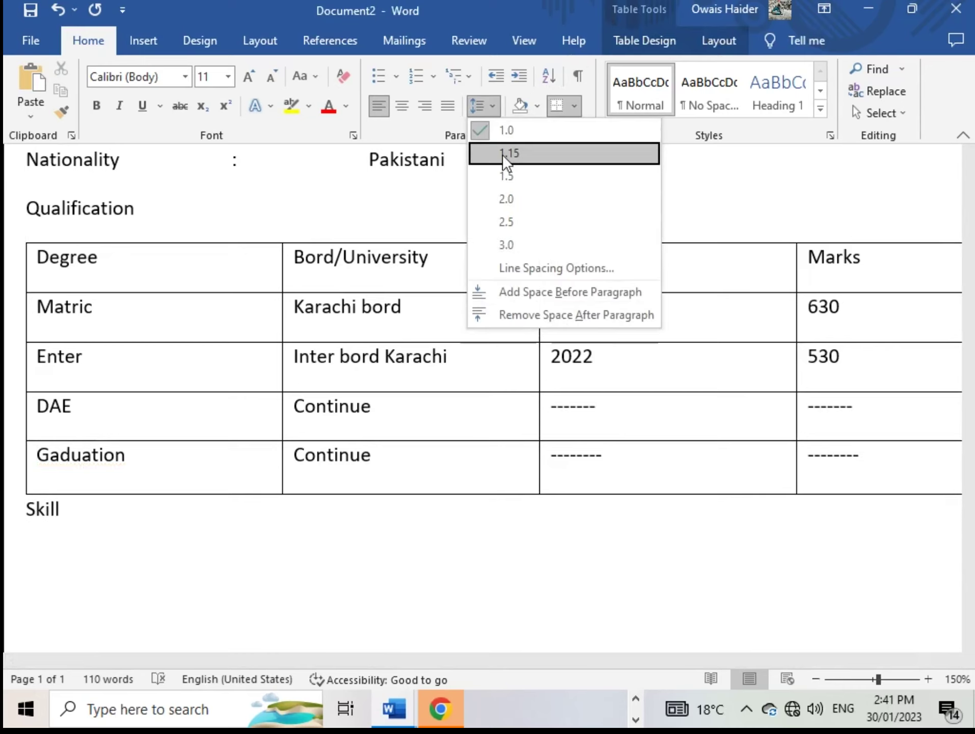
{"action": "left_click", "coordinate": [494, 107]}
{"action": "left_click", "coordinate": [30, 512]}
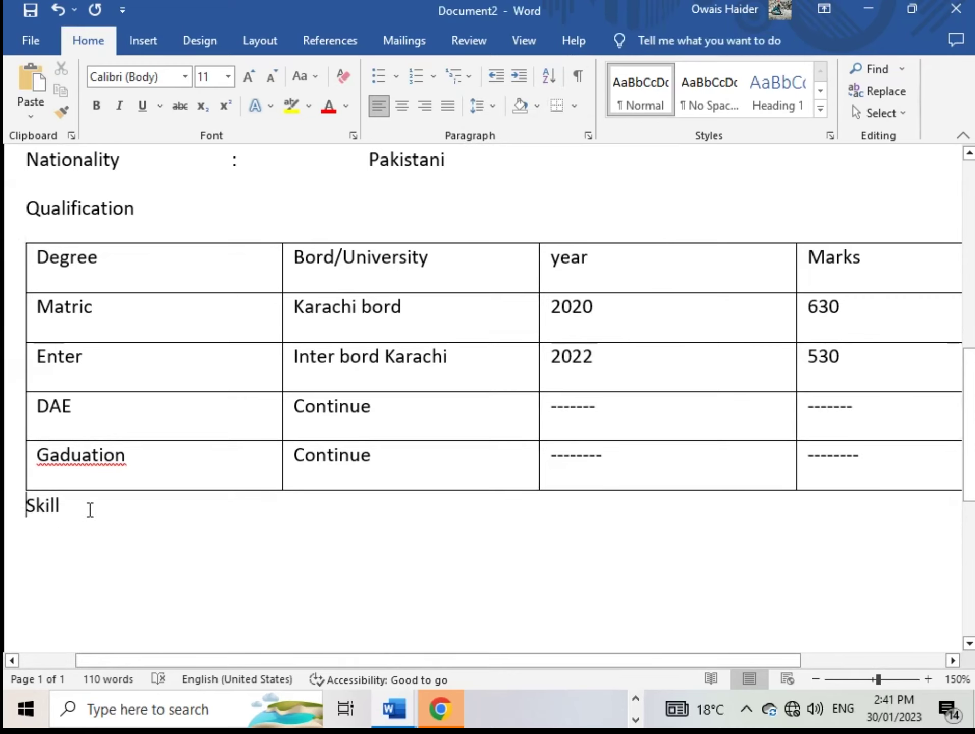
{"action": "key", "text": "Return"}
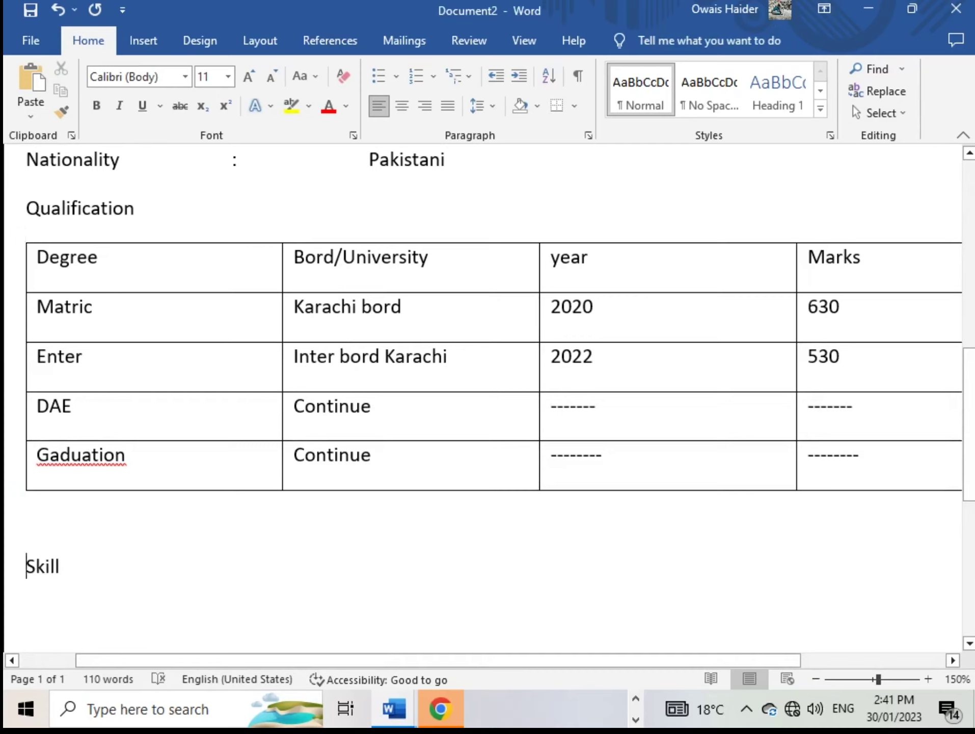
{"action": "key", "text": "BackSpace"}
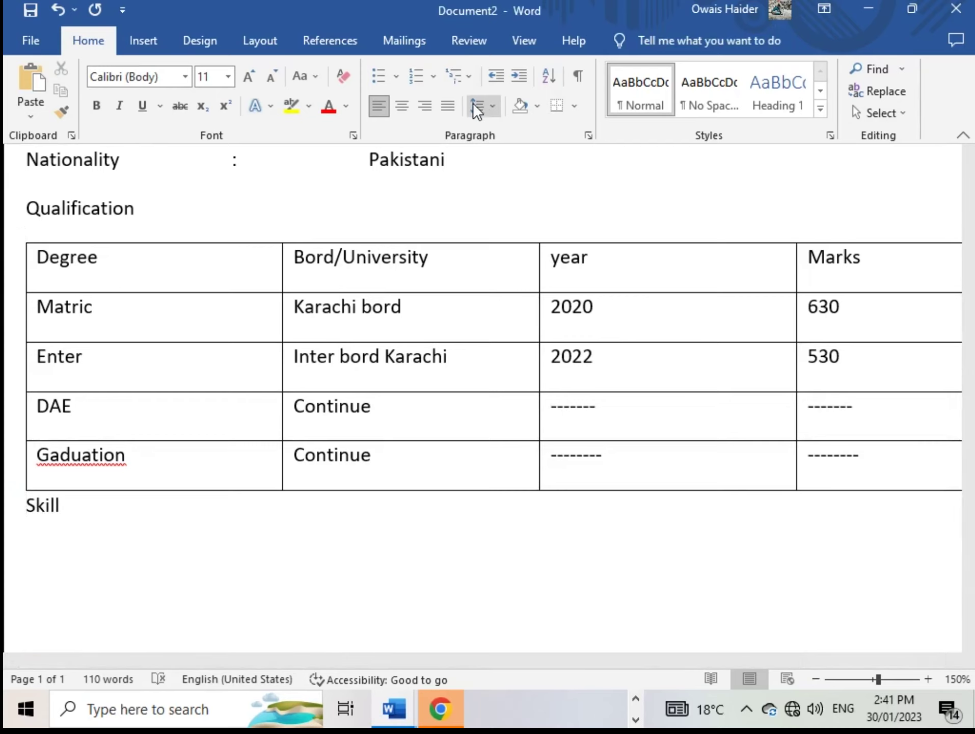
{"action": "left_click", "coordinate": [493, 110]}
{"action": "left_click", "coordinate": [505, 147]}
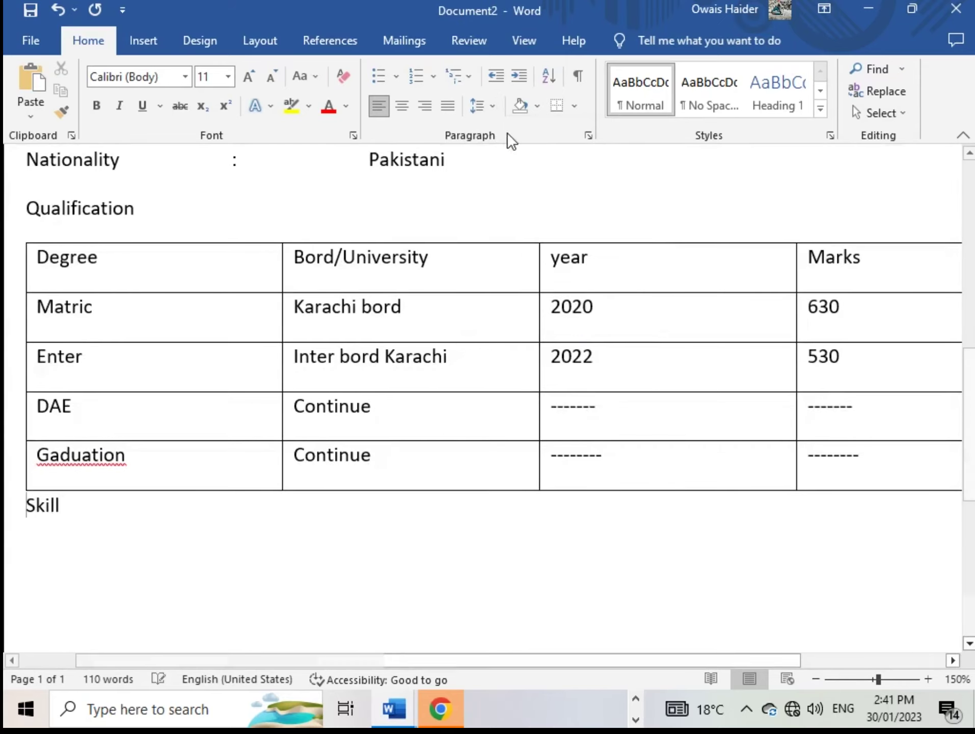
{"action": "key", "text": "Return"}
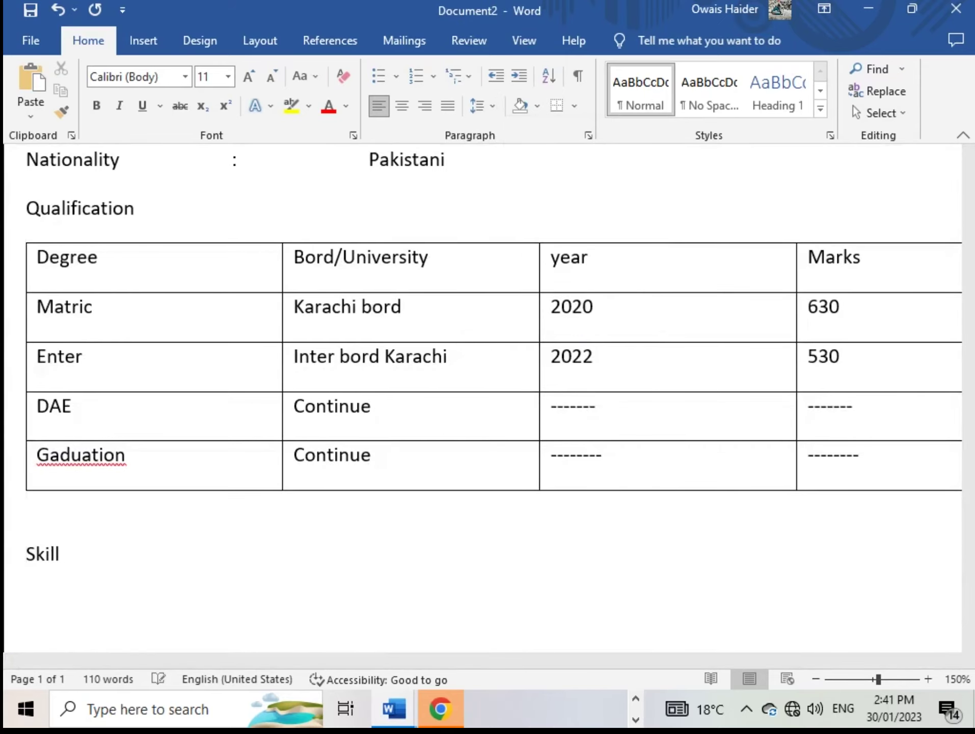
{"action": "key", "text": "BackSpace"}
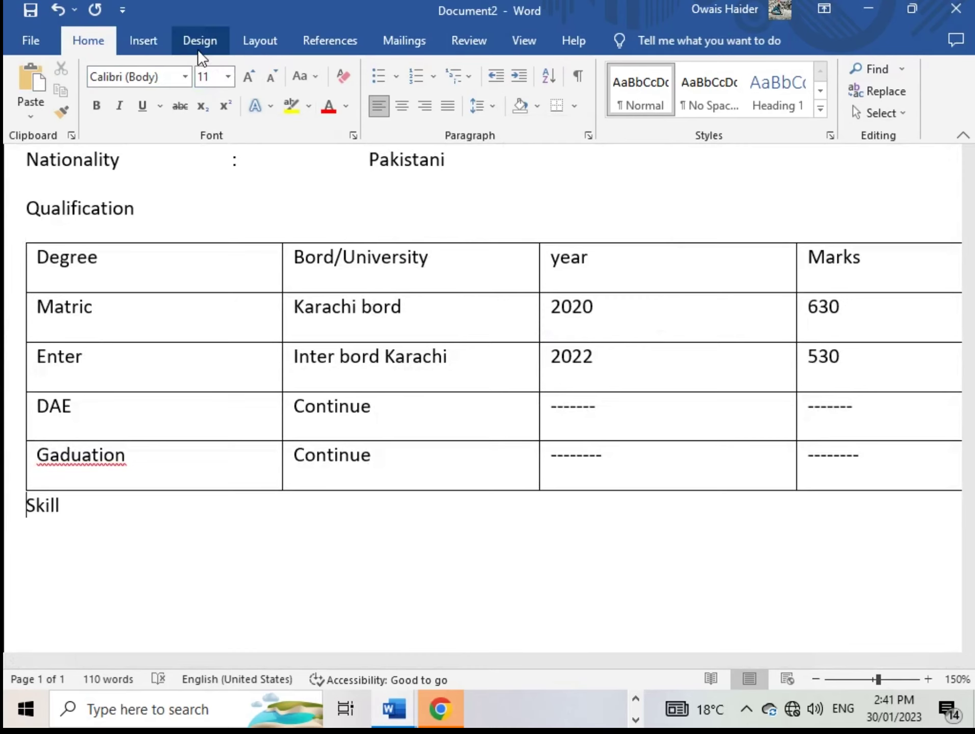
Set Skill's space after to 0 pt and start a new line below it
{"action": "left_click", "coordinate": [240, 41]}
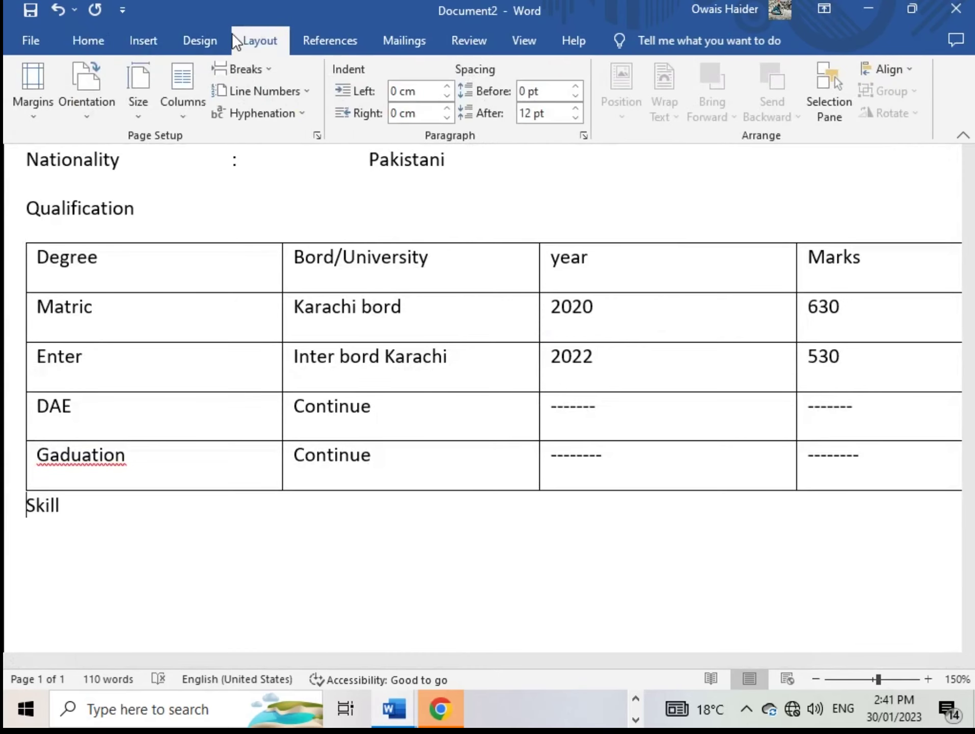
{"action": "left_click", "coordinate": [574, 117]}
{"action": "left_click", "coordinate": [575, 117]}
{"action": "left_click", "coordinate": [574, 117]}
{"action": "key", "text": "Return"}
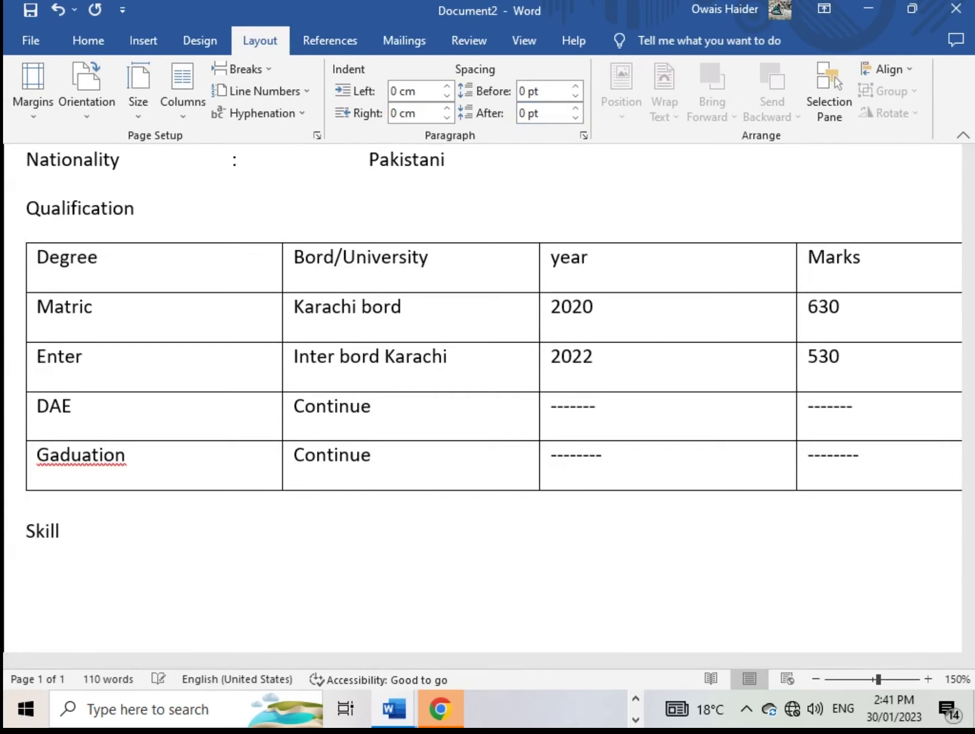
{"action": "key", "text": "Right"}
{"action": "key", "text": "Right"}
{"action": "key", "text": "Right"}
{"action": "key", "text": "Right"}
{"action": "key", "text": "Right"}
{"action": "key", "text": "Return"}
Paste M.S Office, Java language, C Programing and Graphics Designing from the CV under Skill, then type Experince
{"action": "mouse_move", "coordinate": [394, 706]}
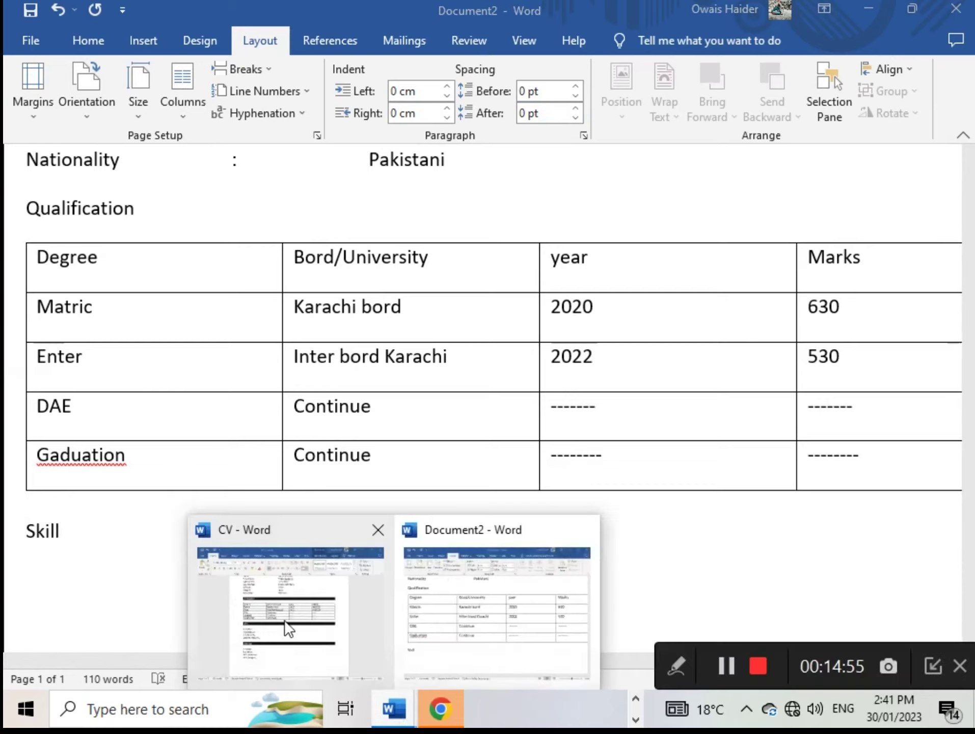
{"action": "left_click", "coordinate": [285, 621]}
{"action": "left_click_drag", "start_coordinate": [336, 466], "coordinate": [245, 421]}
{"action": "key", "text": "ctrl+c"}
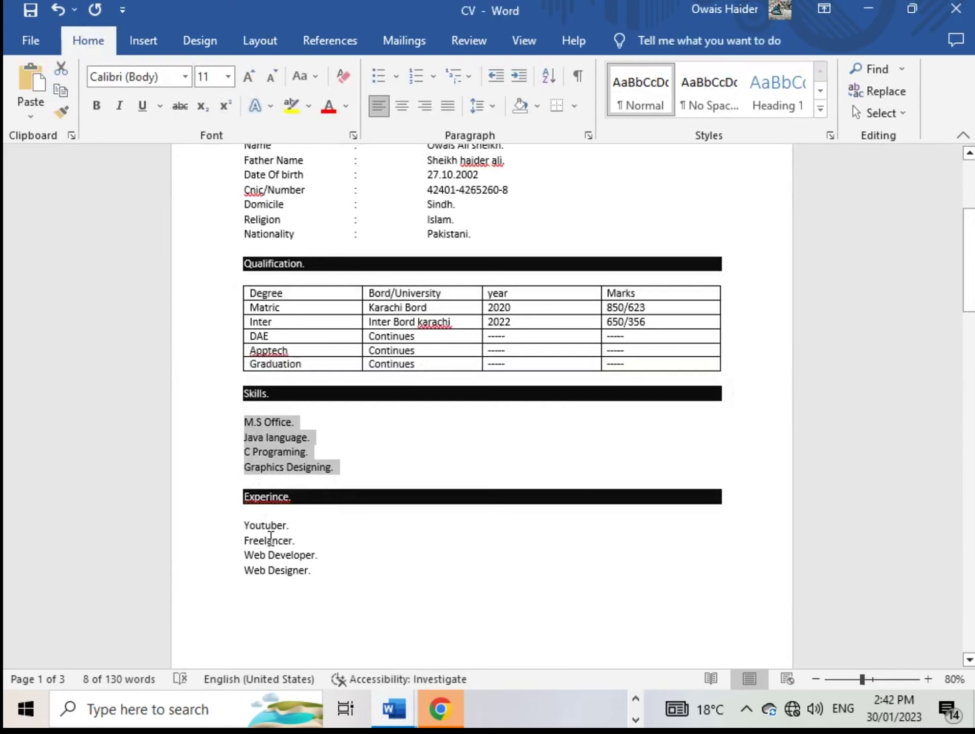
{"action": "left_click", "coordinate": [395, 708]}
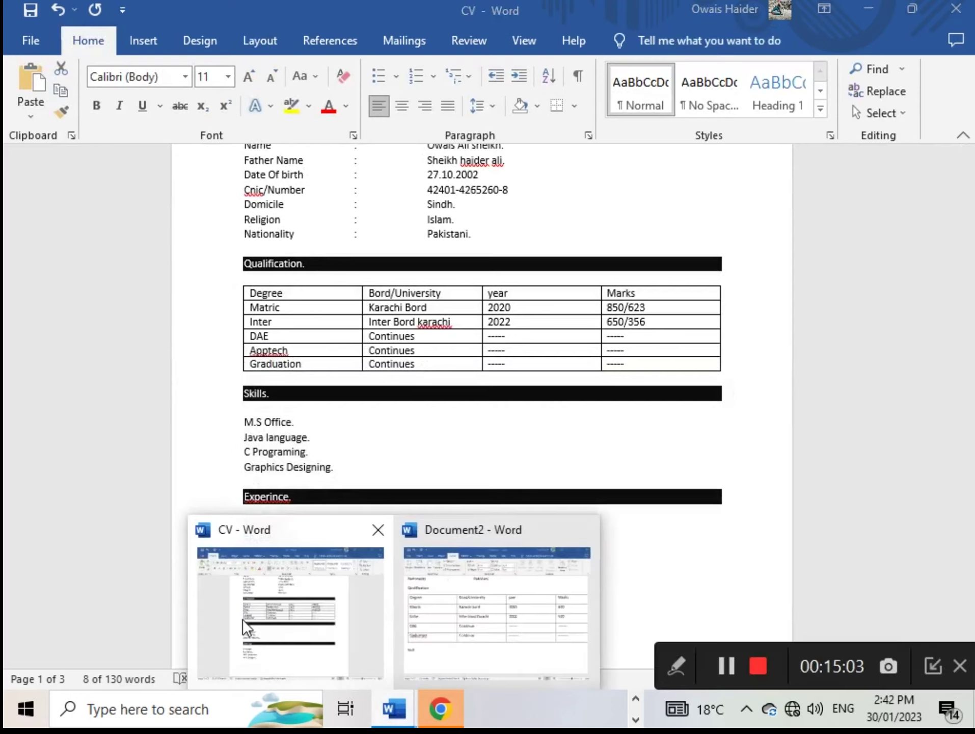
{"action": "left_click", "coordinate": [564, 637]}
{"action": "scroll", "coordinate": [279, 601], "scroll_direction": "down", "scroll_amount": 3}
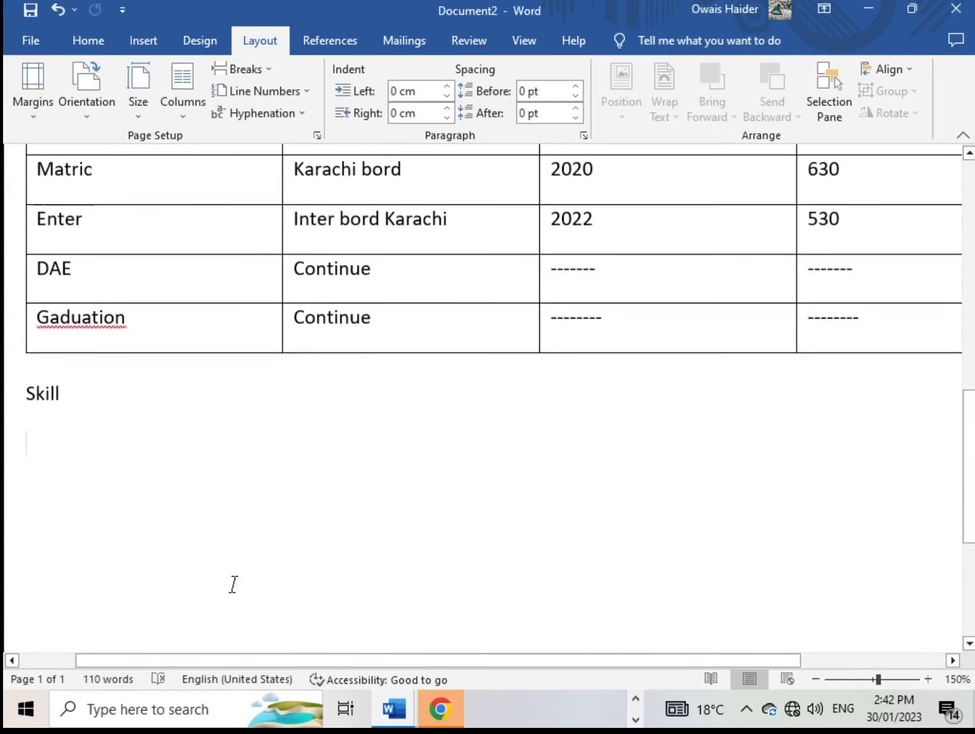
{"action": "key", "text": "ctrl+v"}
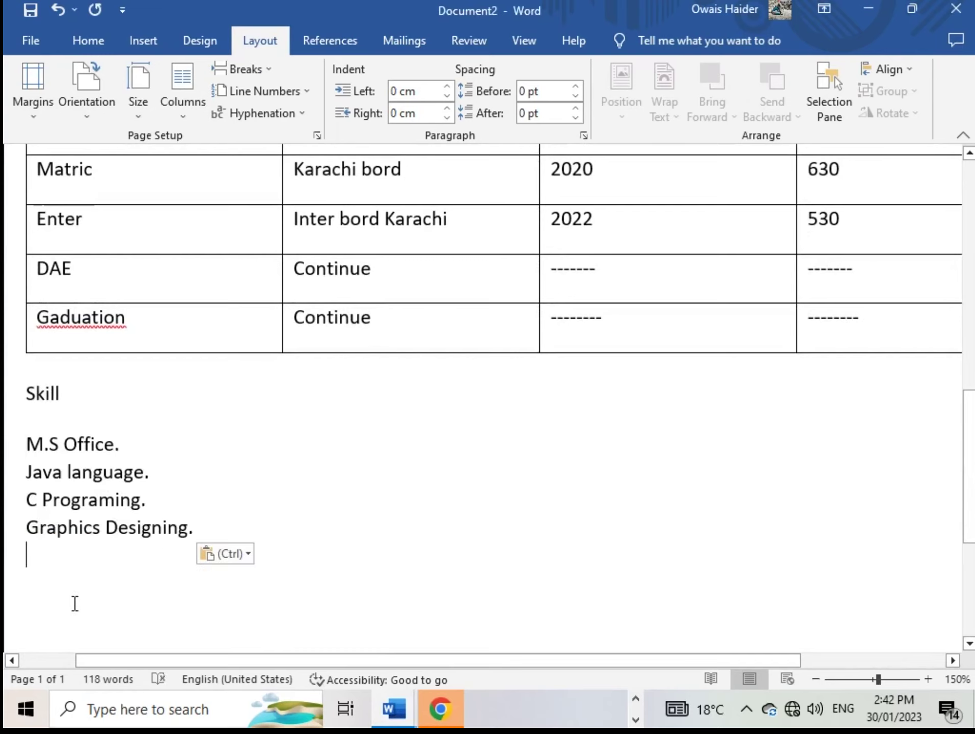
{"action": "key", "text": "Return"}
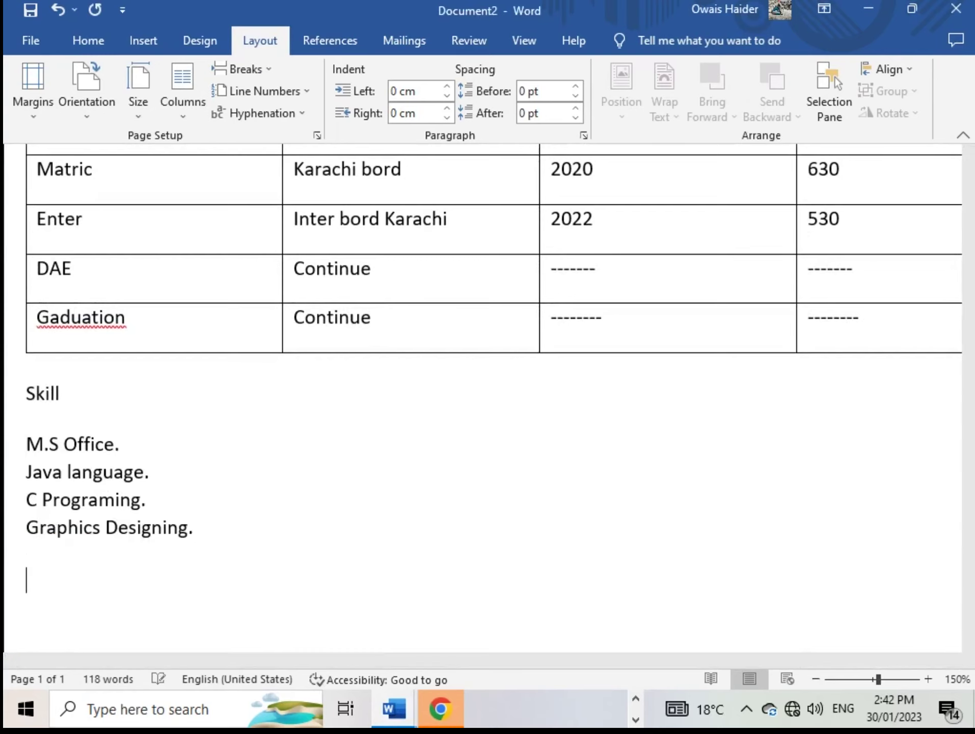
{"action": "type", "text": "Experince"}
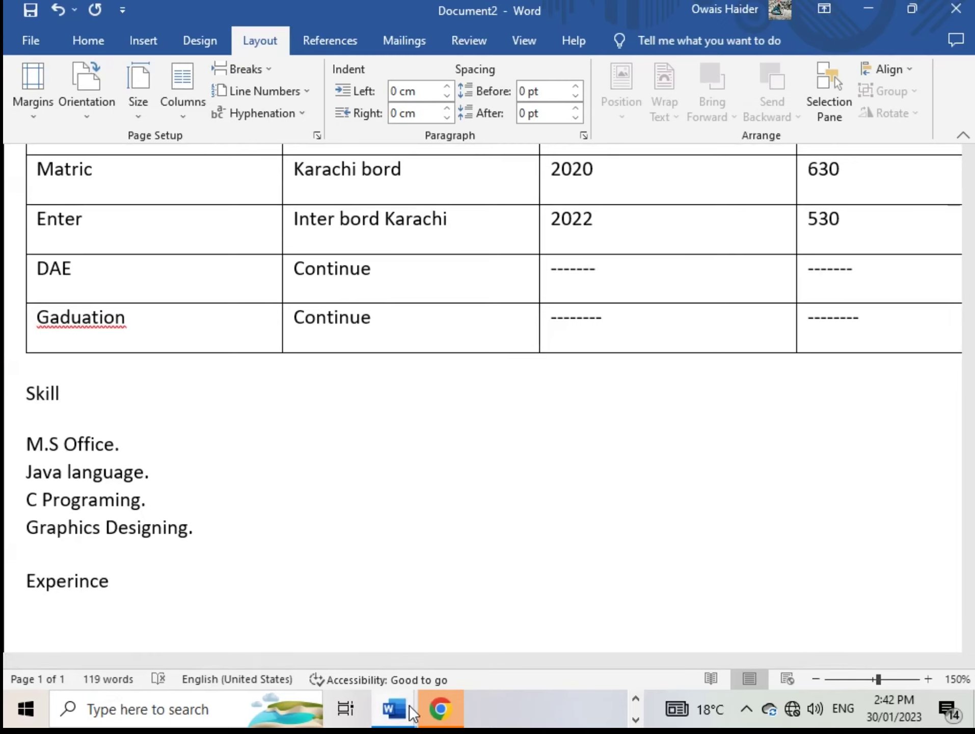
Paste Youtuber, Freelancer, Web Developer and Web Designer from the CV under Experince
{"action": "left_click", "coordinate": [405, 720]}
{"action": "left_click", "coordinate": [298, 634]}
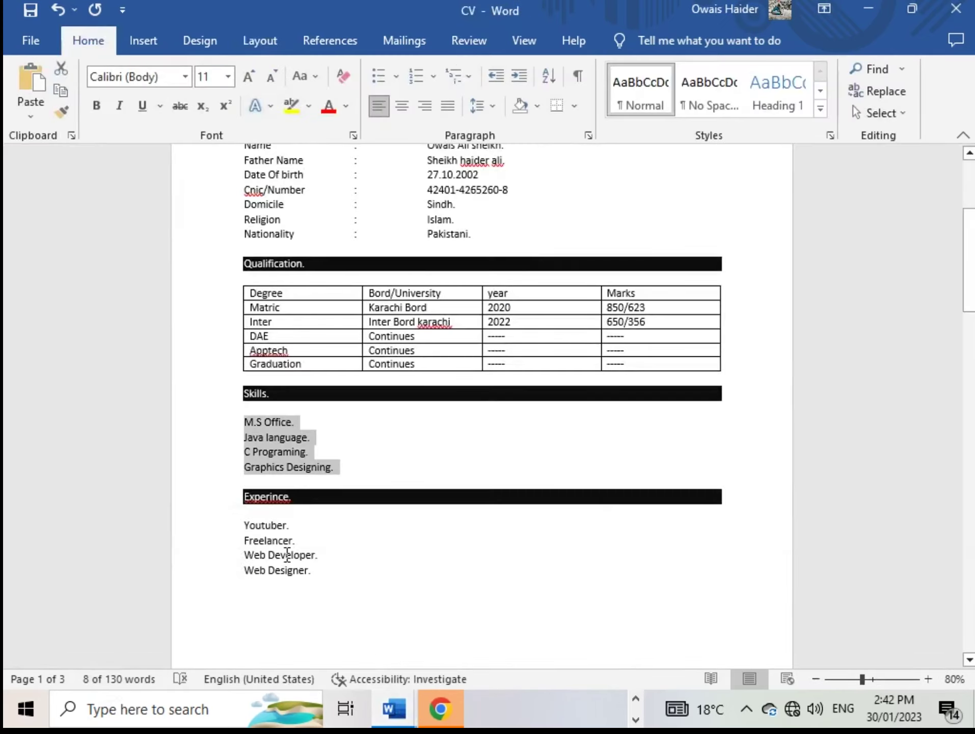
{"action": "left_click_drag", "start_coordinate": [316, 572], "coordinate": [246, 530]}
{"action": "key", "text": "ctrl+c"}
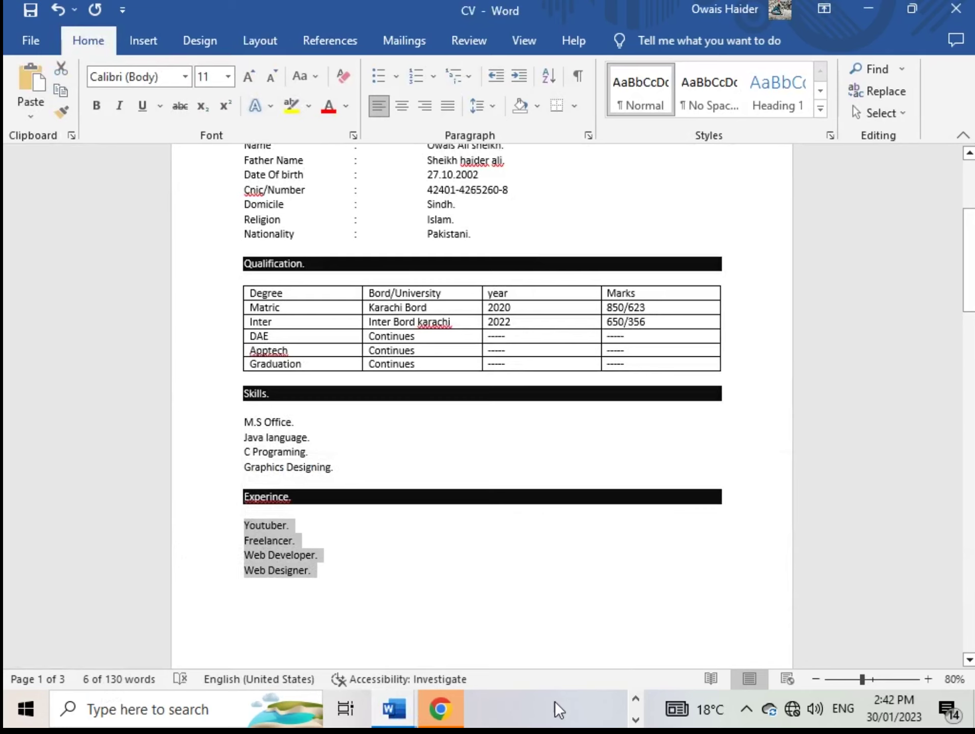
{"action": "left_click", "coordinate": [404, 704]}
{"action": "left_click", "coordinate": [431, 631]}
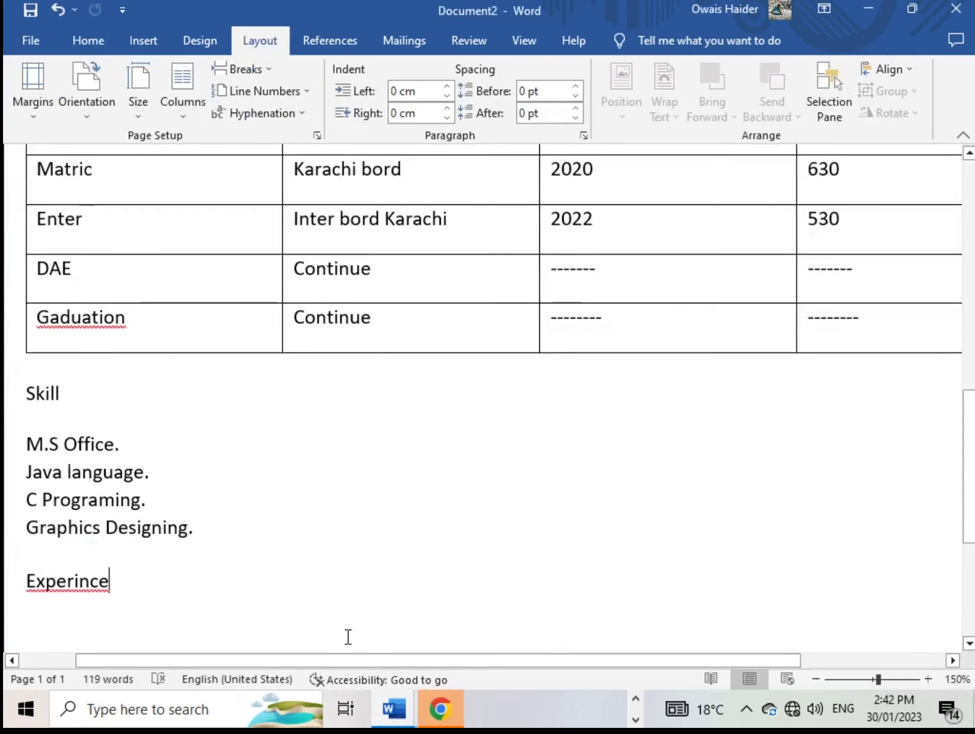
{"action": "scroll", "coordinate": [202, 619], "scroll_direction": "down", "scroll_amount": 3}
{"action": "key", "text": "Return"}
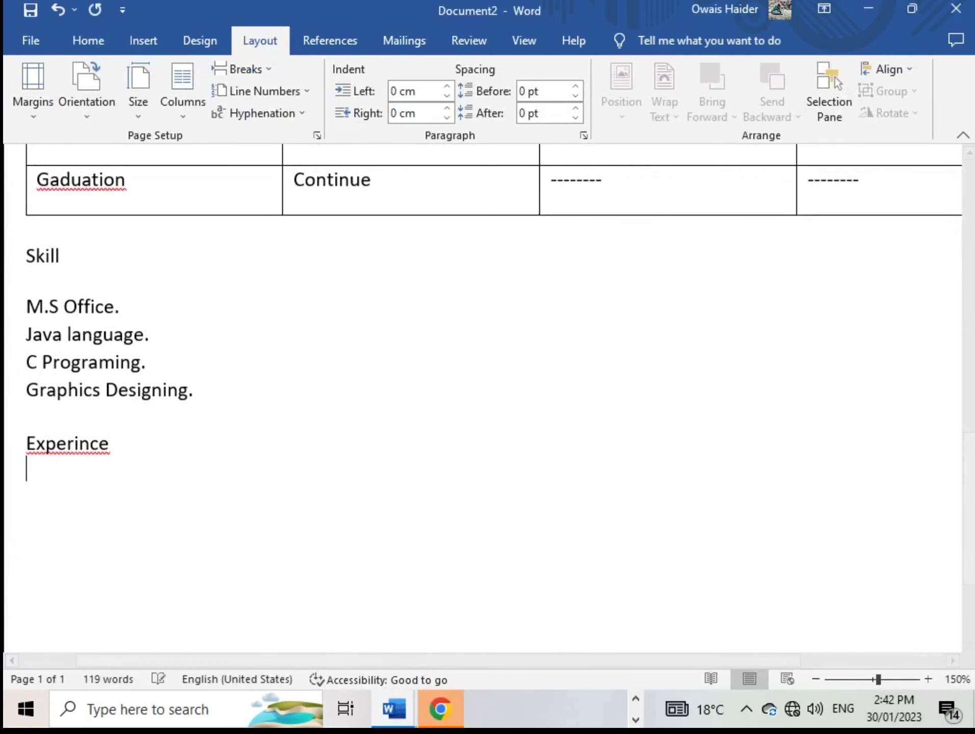
{"action": "key", "text": "ctrl+v"}
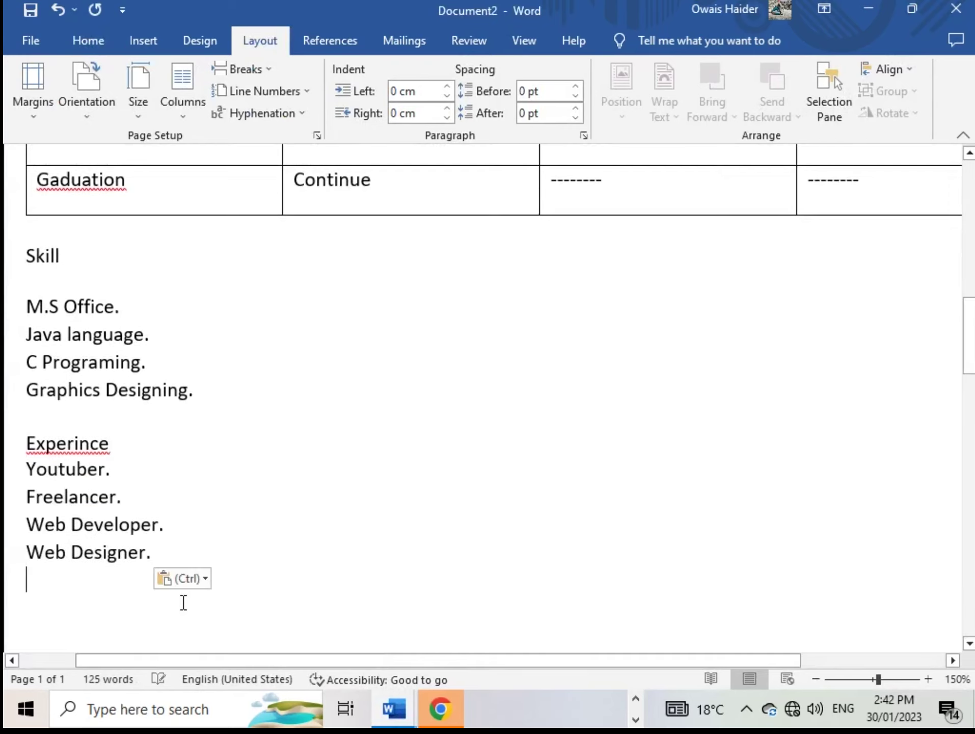
Set the space after the Experince heading to 12 pt
{"action": "left_click", "coordinate": [112, 442]}
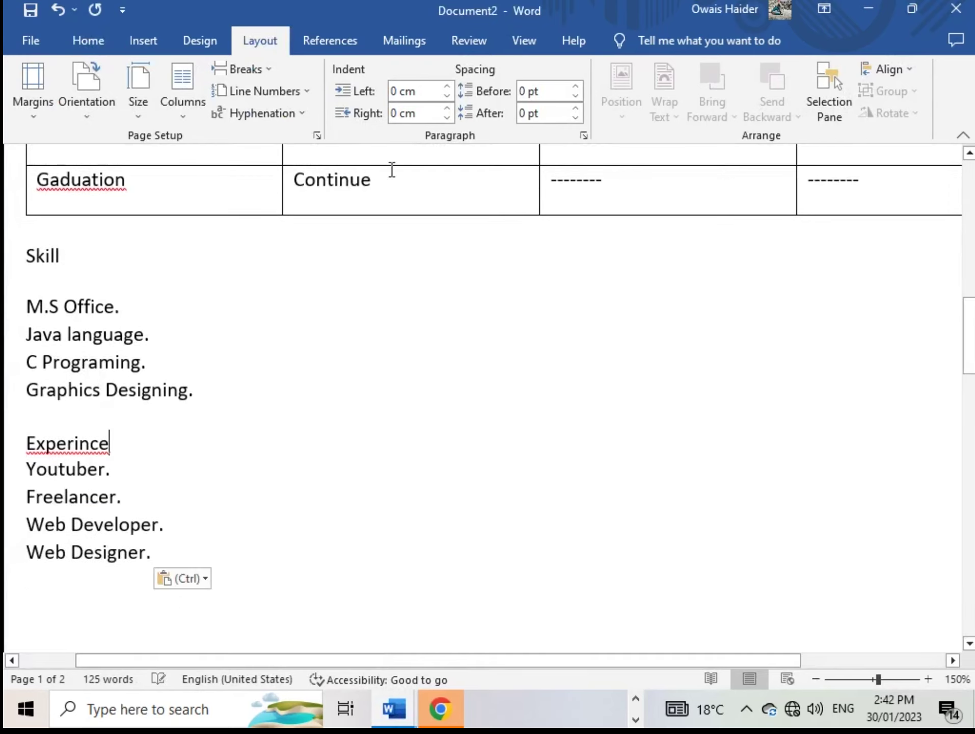
{"action": "left_click", "coordinate": [576, 107]}
{"action": "left_click", "coordinate": [576, 107]}
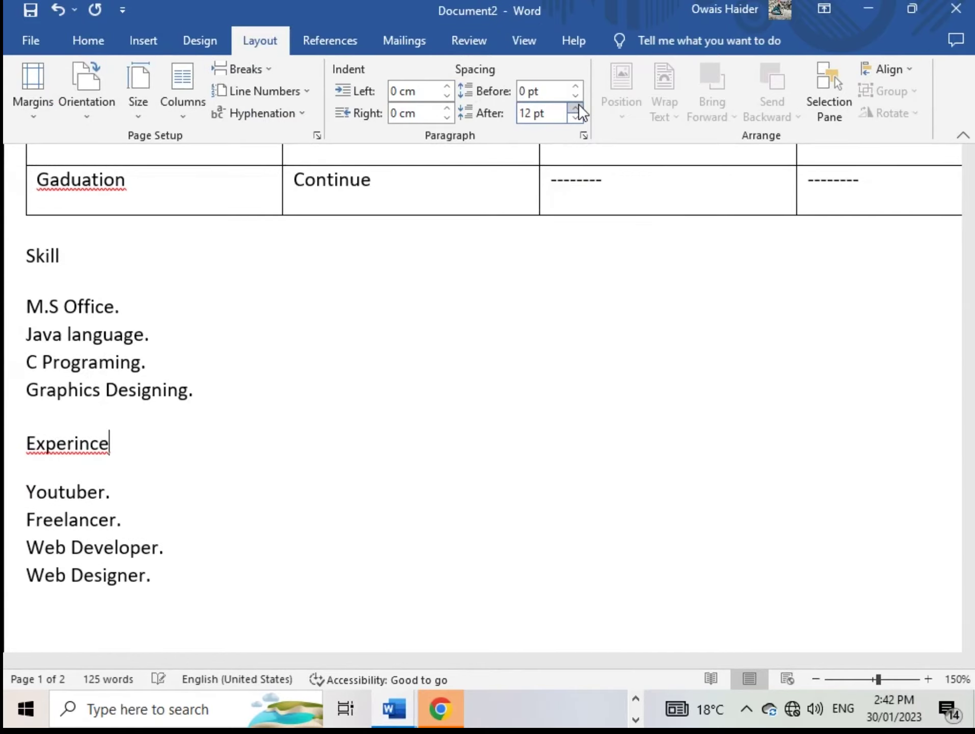
{"action": "scroll", "coordinate": [194, 304], "scroll_direction": "up", "scroll_amount": 12}
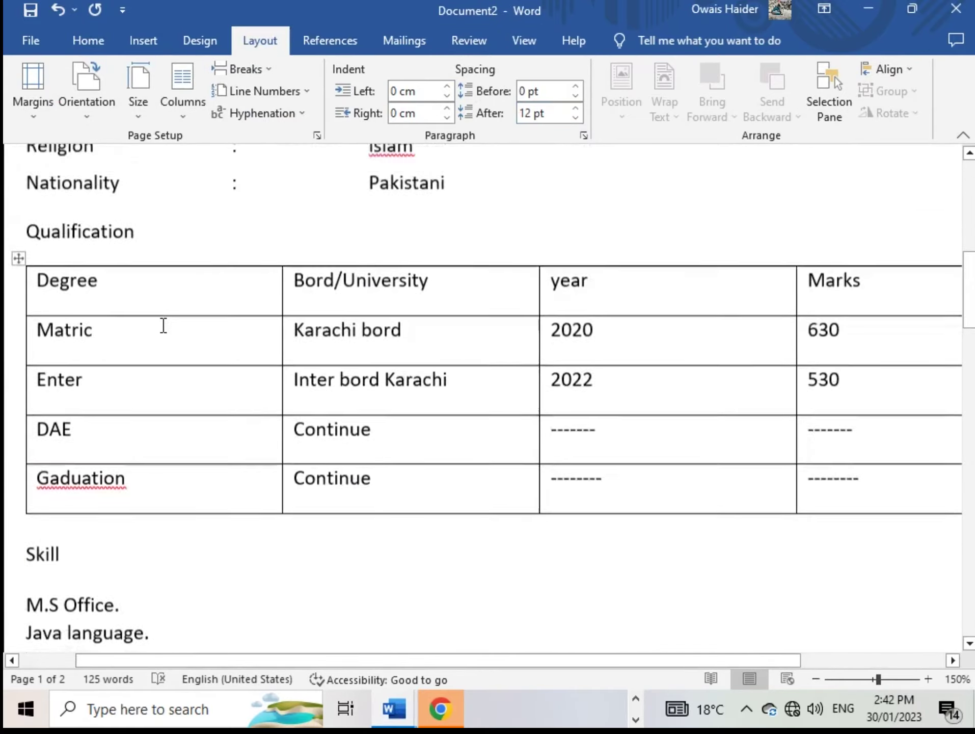
{"action": "scroll", "coordinate": [179, 313], "scroll_direction": "down", "scroll_amount": 12}
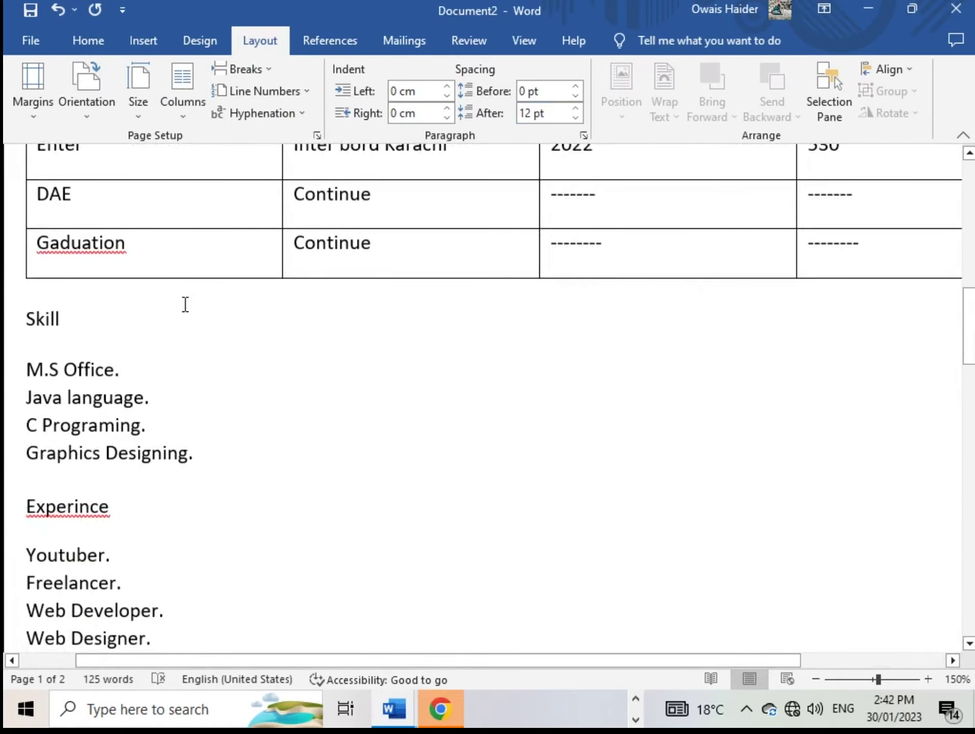
{"action": "scroll", "coordinate": [185, 304], "scroll_direction": "down", "scroll_amount": 7}
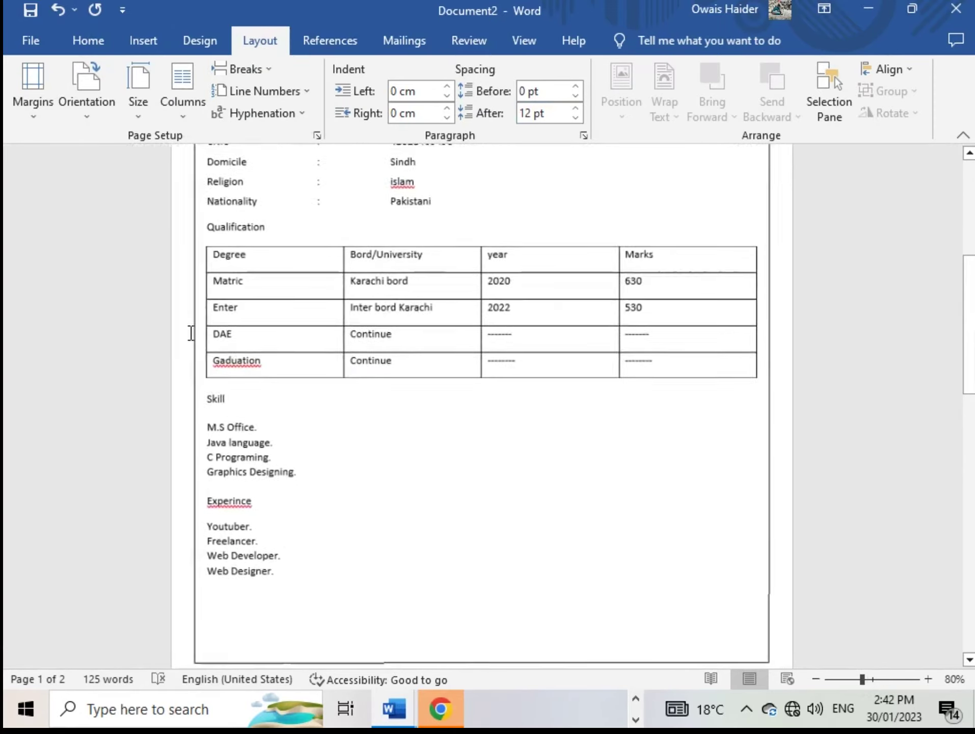
{"action": "scroll", "coordinate": [184, 343], "scroll_direction": "up", "scroll_amount": 5}
{"action": "scroll", "coordinate": [190, 351], "scroll_direction": "down", "scroll_amount": 2}
{"action": "scroll", "coordinate": [263, 426], "scroll_direction": "down", "scroll_amount": 3}
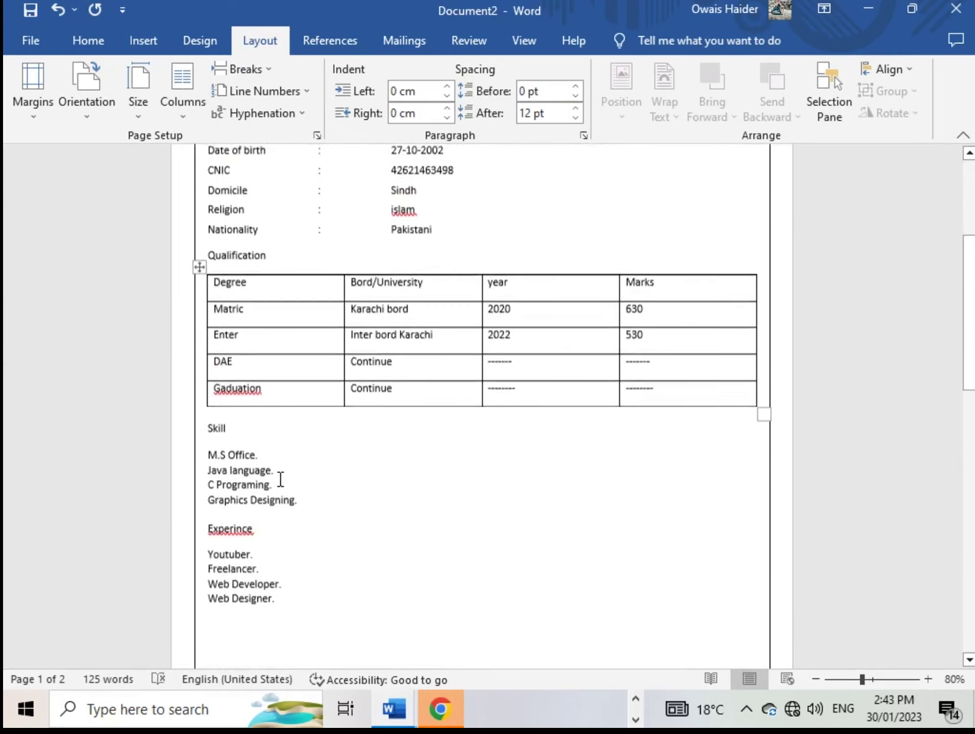
{"action": "scroll", "coordinate": [281, 484], "scroll_direction": "up", "scroll_amount": 5}
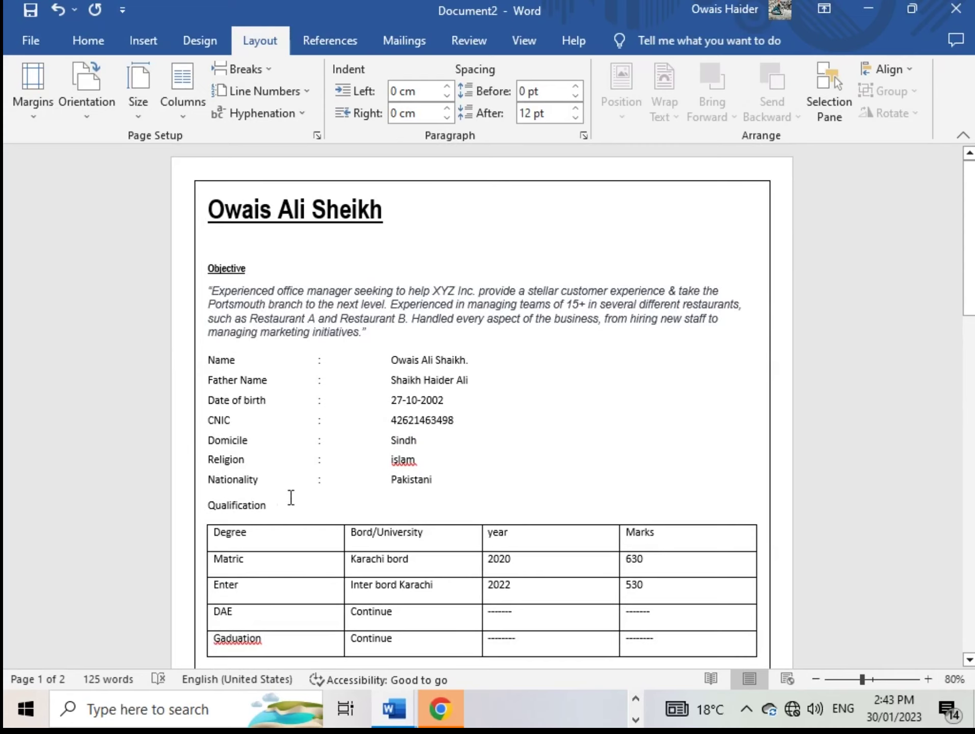
Try Bahnschrift SemiLight, italic and the Intense Quote style on the Objective heading
{"action": "scroll", "coordinate": [298, 533], "scroll_direction": "up", "scroll_amount": 6, "text": "ctrl"}
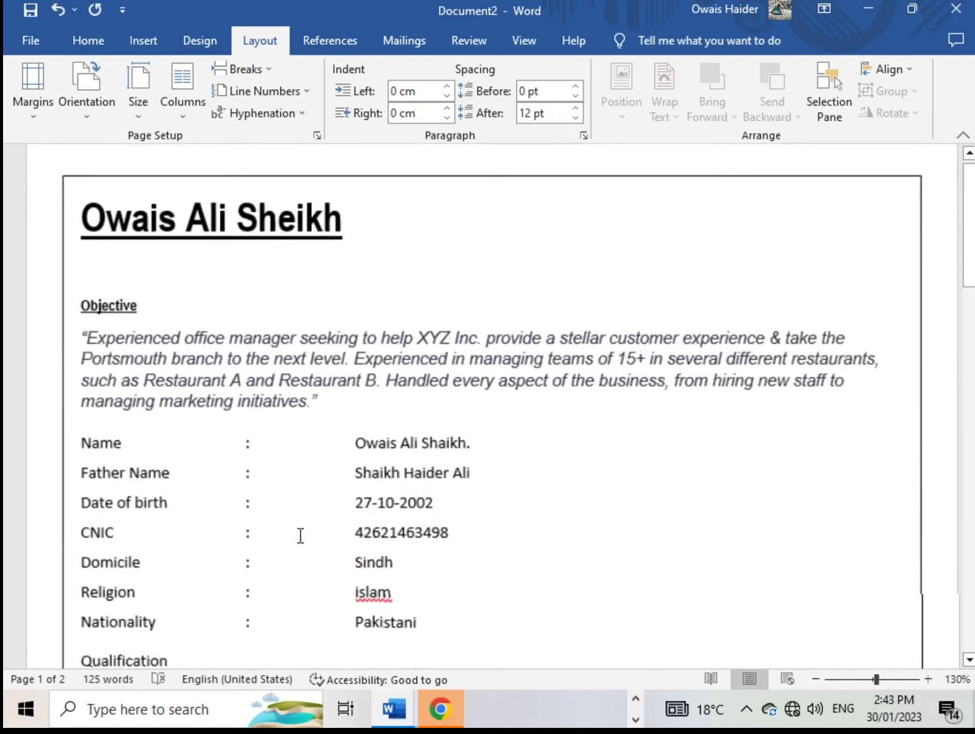
{"action": "scroll", "coordinate": [216, 443], "scroll_direction": "up", "scroll_amount": 2}
{"action": "scroll", "coordinate": [211, 424], "scroll_direction": "down", "scroll_amount": 2}
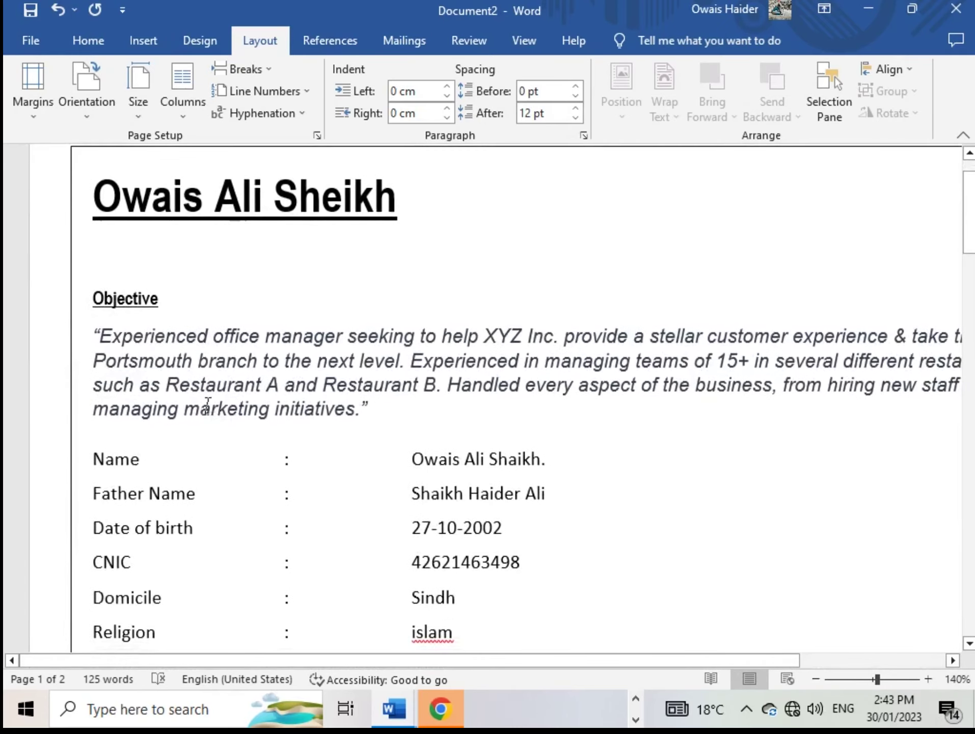
{"action": "left_click_drag", "start_coordinate": [177, 299], "coordinate": [91, 297]}
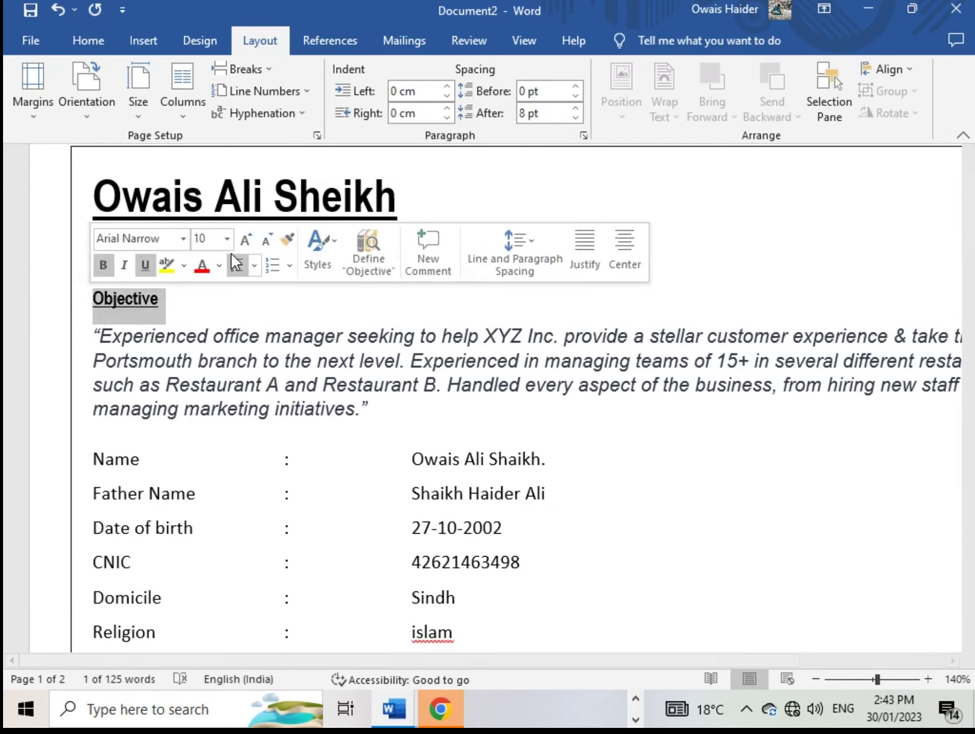
{"action": "left_click", "coordinate": [182, 239]}
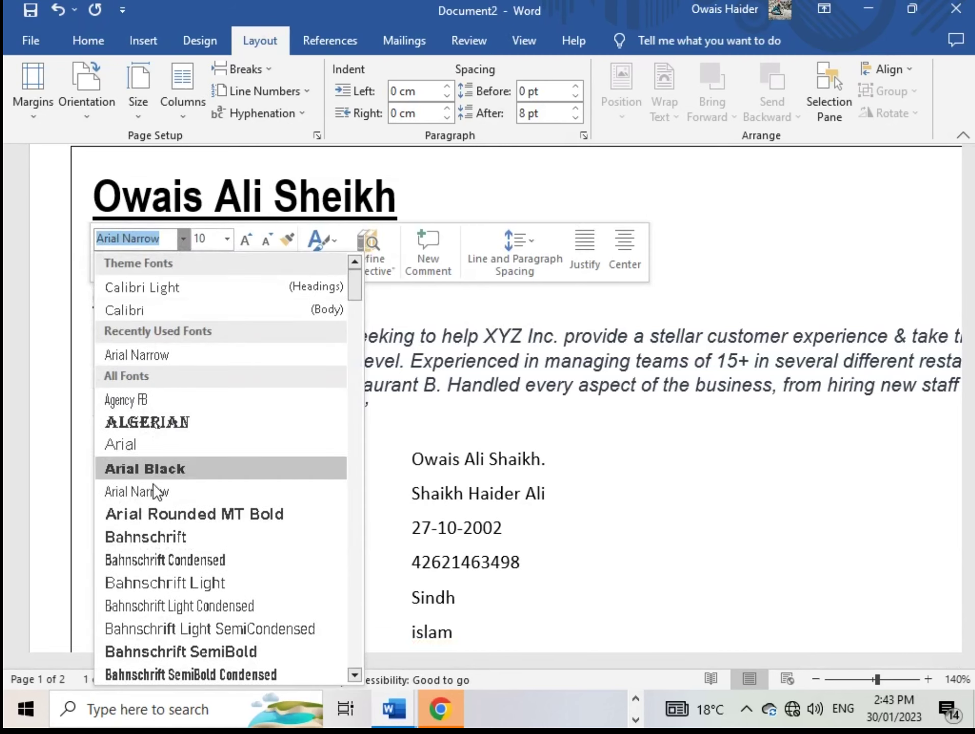
{"action": "scroll", "coordinate": [153, 488], "scroll_direction": "down", "scroll_amount": 1}
{"action": "scroll", "coordinate": [145, 562], "scroll_direction": "down", "scroll_amount": 1}
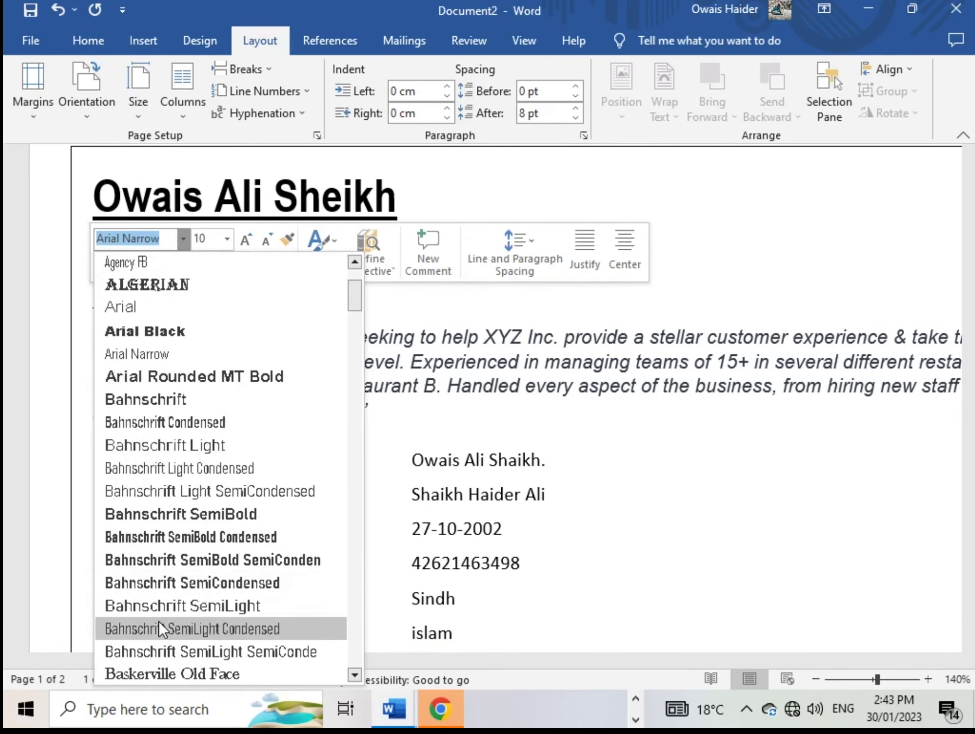
{"action": "left_click", "coordinate": [156, 604]}
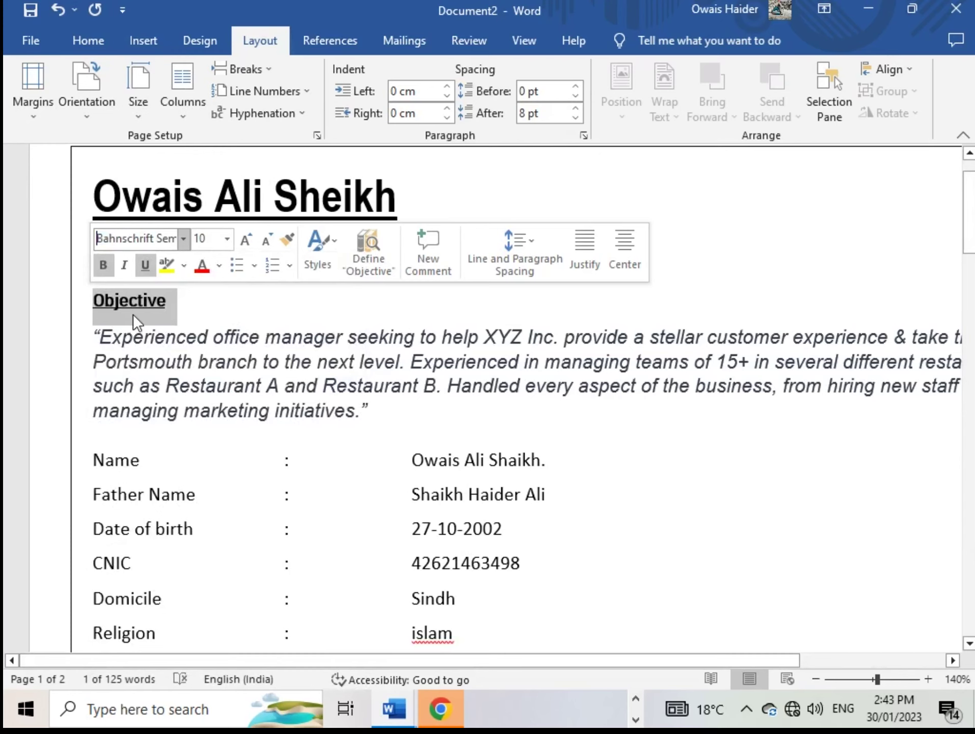
{"action": "left_click", "coordinate": [124, 266]}
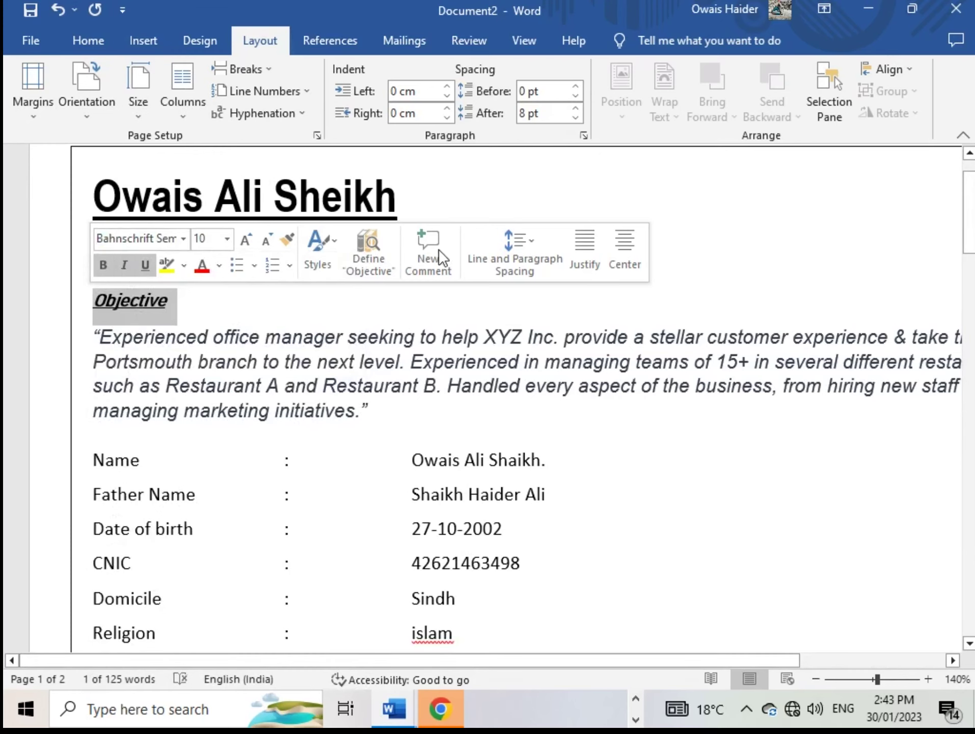
{"action": "left_click", "coordinate": [329, 246]}
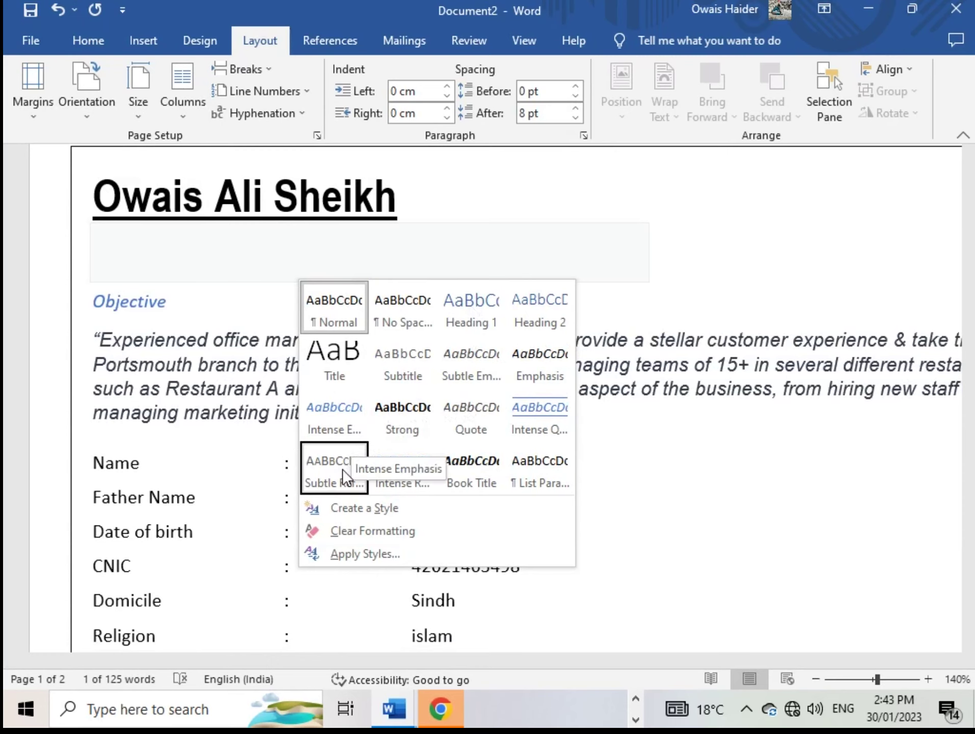
{"action": "left_click", "coordinate": [561, 413]}
{"action": "left_click", "coordinate": [702, 338]}
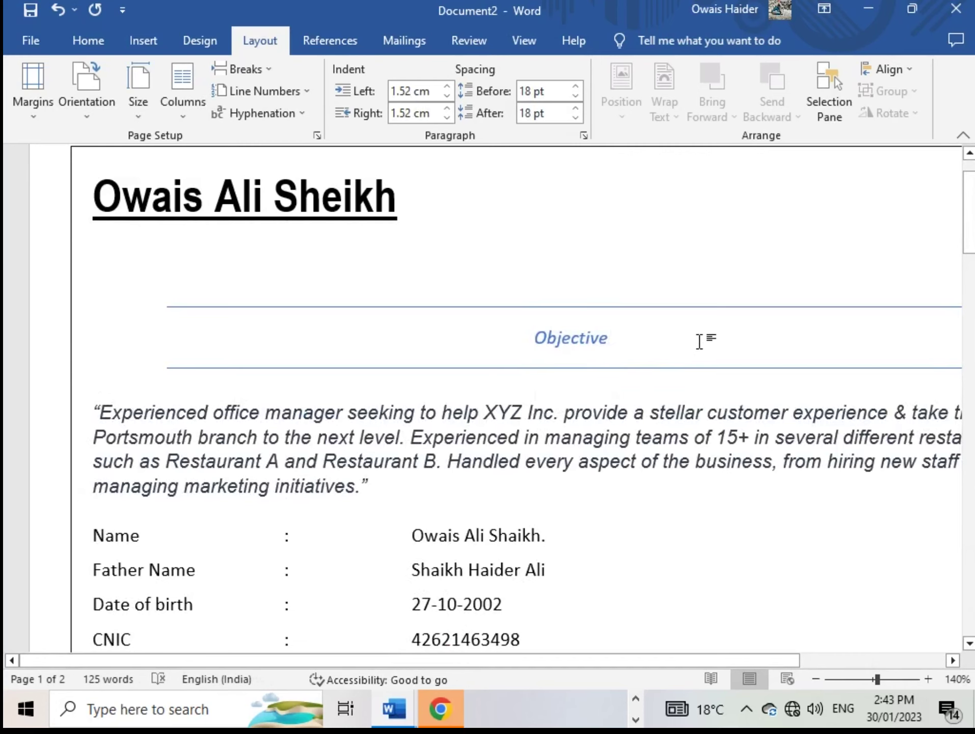
Reset the Objective heading to the Normal style from the mini toolbar and reselect it
{"action": "scroll", "coordinate": [588, 469], "scroll_direction": "down", "scroll_amount": 1}
{"action": "scroll", "coordinate": [587, 468], "scroll_direction": "up", "scroll_amount": 3}
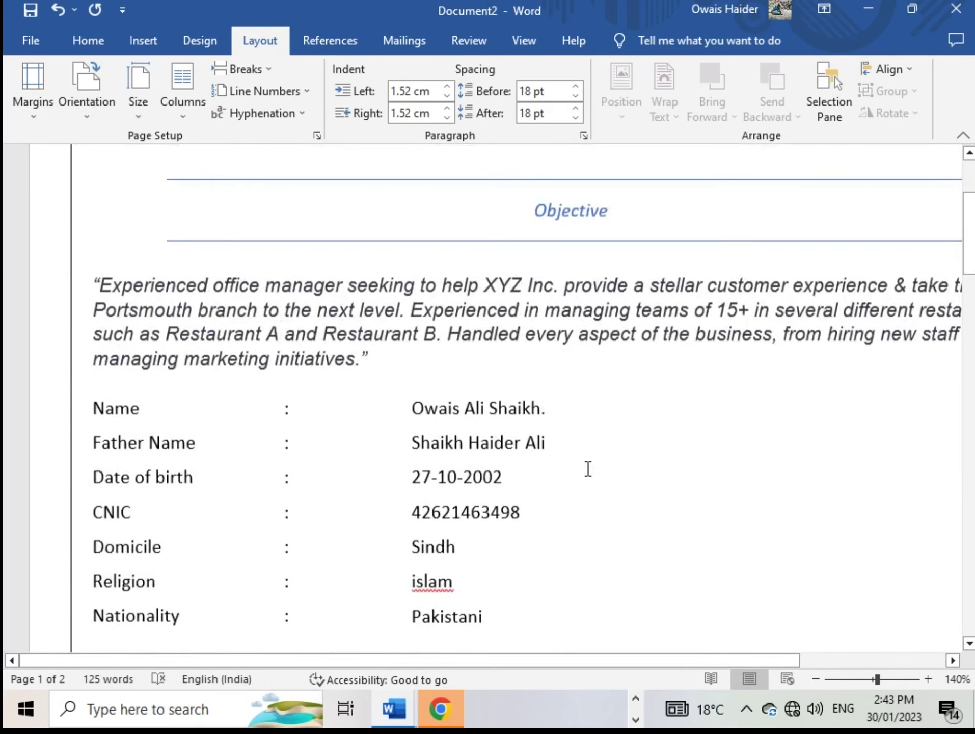
{"action": "scroll", "coordinate": [548, 422], "scroll_direction": "up", "scroll_amount": 2}
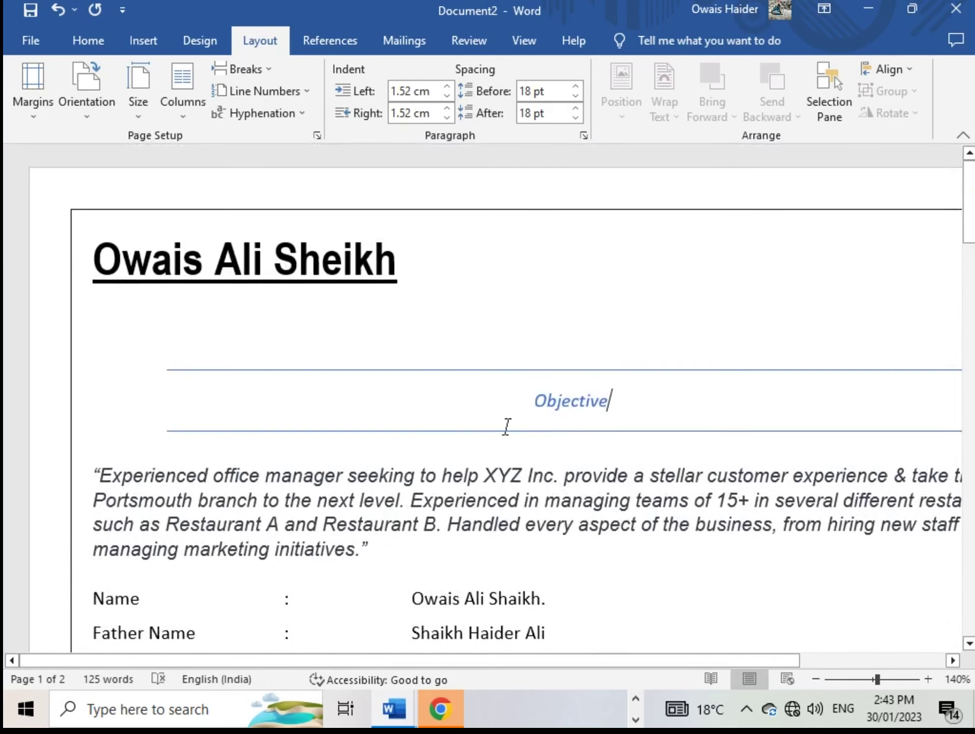
{"action": "scroll", "coordinate": [252, 537], "scroll_direction": "down", "scroll_amount": 5}
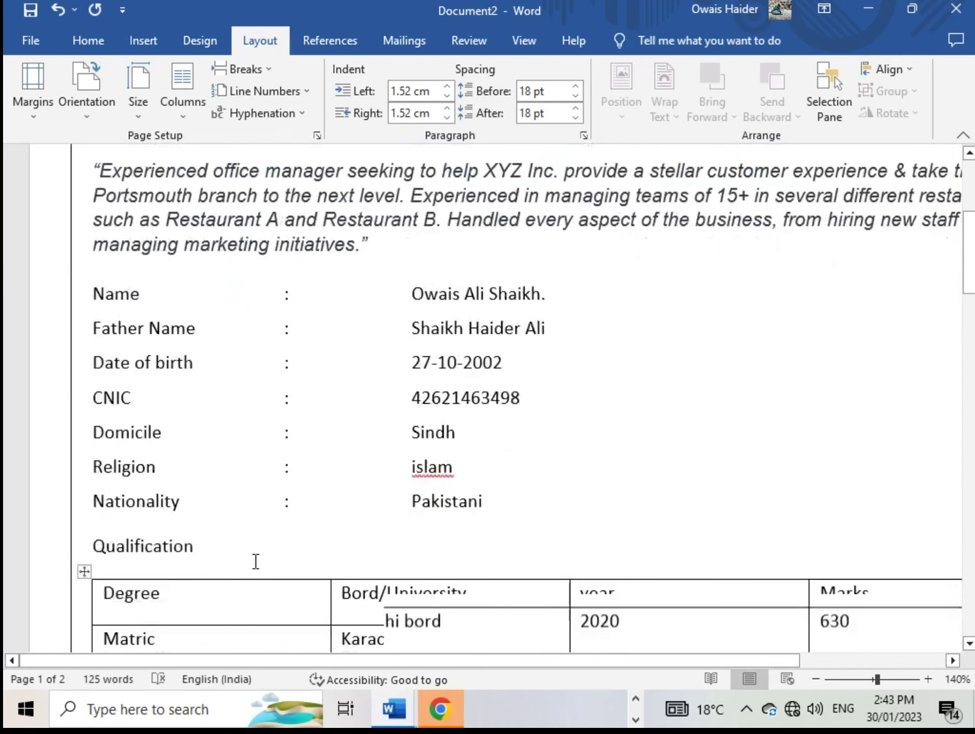
{"action": "left_click_drag", "start_coordinate": [213, 531], "coordinate": [88, 531]}
{"action": "left_click", "coordinate": [228, 546]}
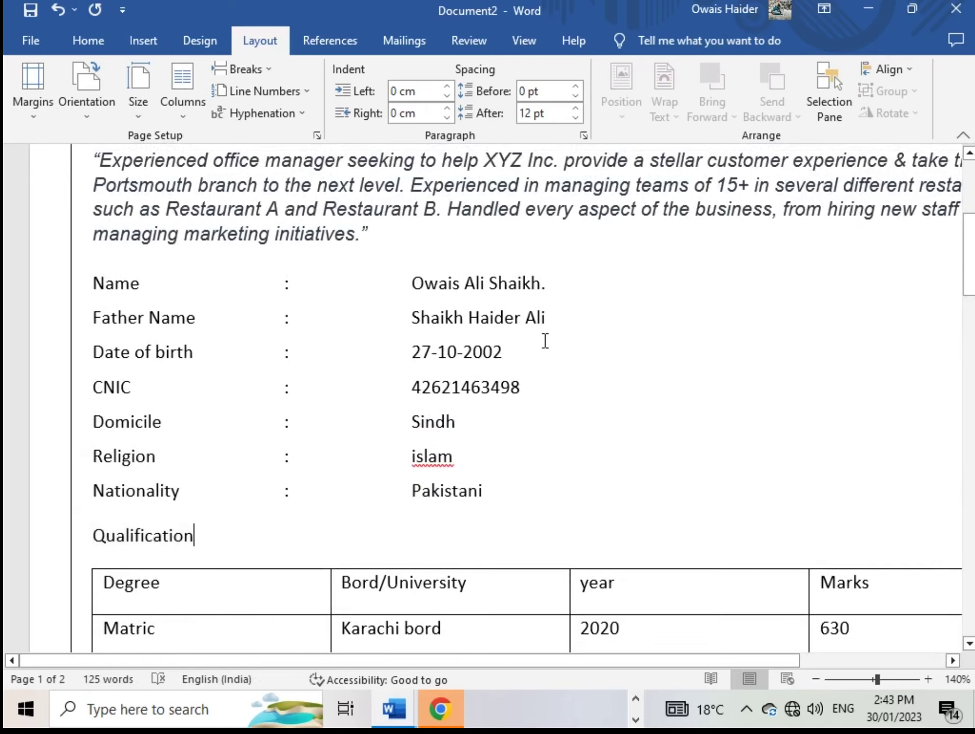
{"action": "scroll", "coordinate": [593, 266], "scroll_direction": "up", "scroll_amount": 4}
{"action": "double_click", "coordinate": [568, 339]}
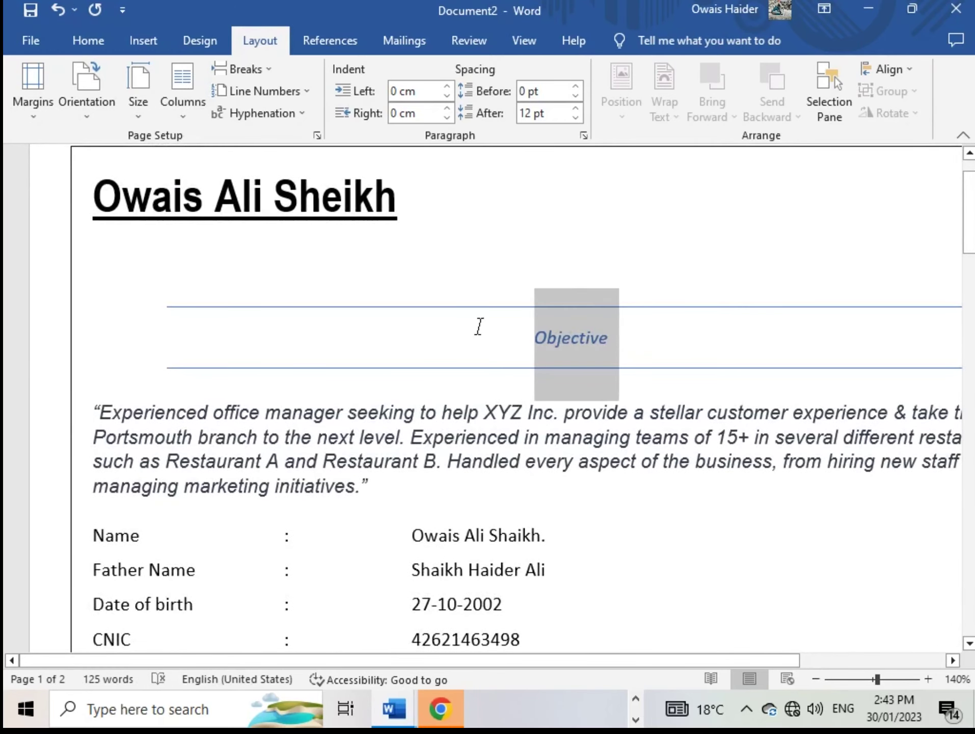
{"action": "right_click", "coordinate": [478, 326]}
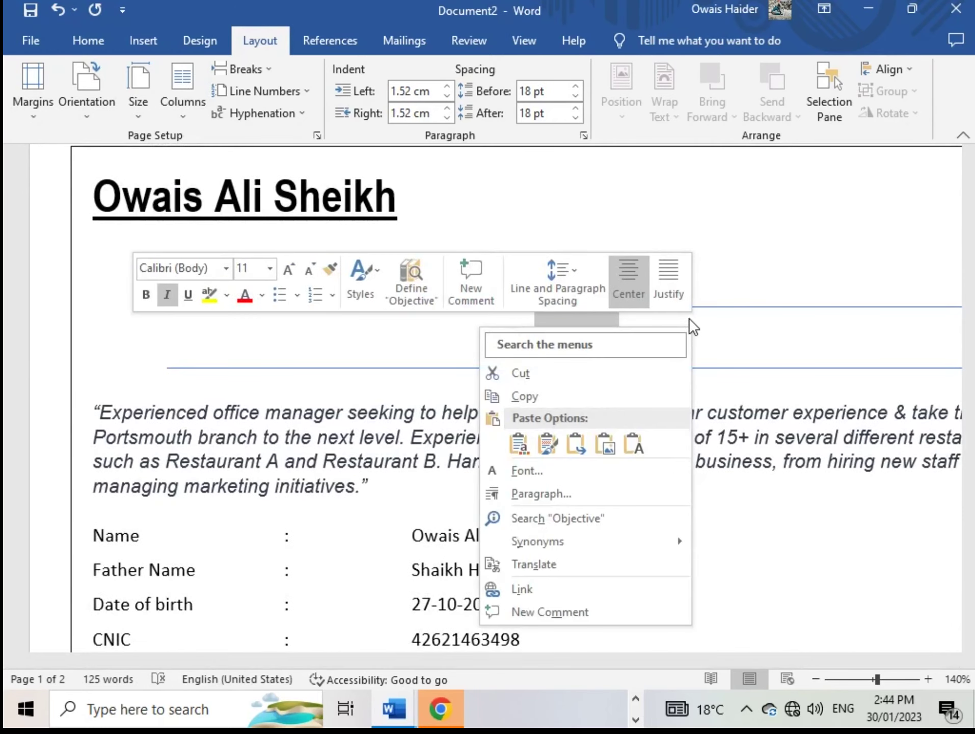
{"action": "left_click", "coordinate": [358, 285]}
{"action": "left_click", "coordinate": [383, 331]}
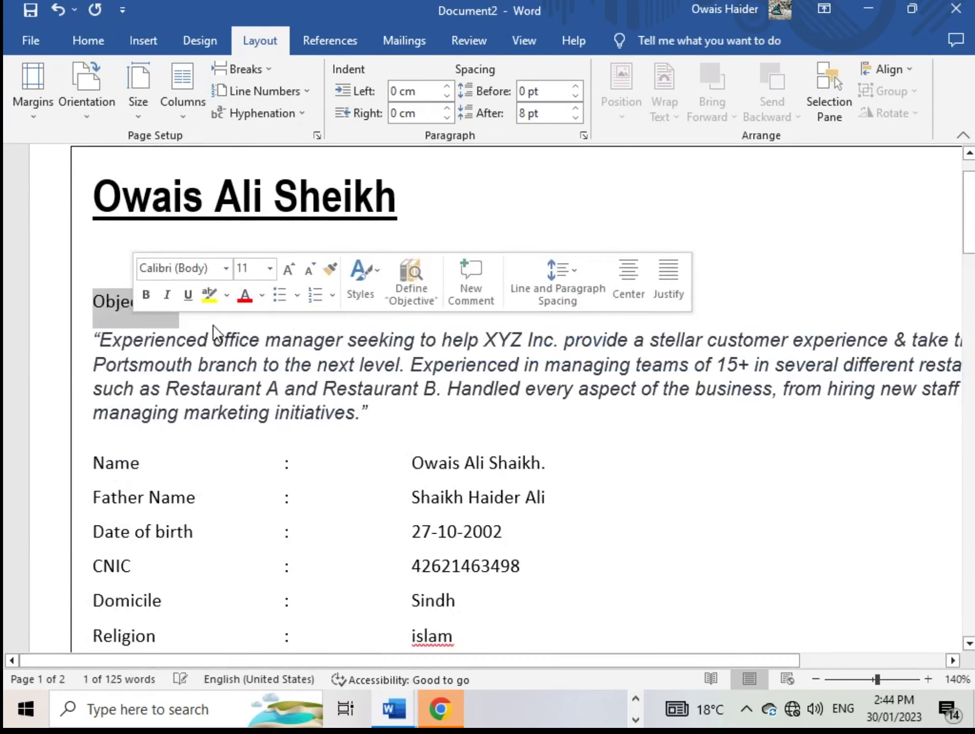
{"action": "left_click", "coordinate": [202, 306]}
{"action": "left_click_drag", "start_coordinate": [202, 305], "coordinate": [89, 301]}
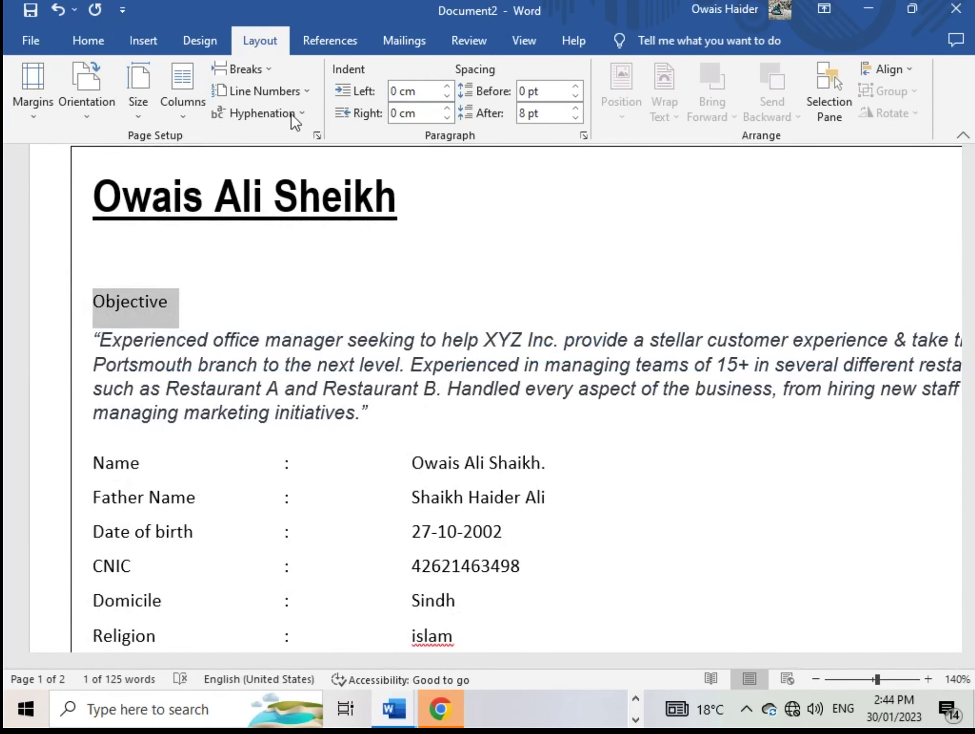
Shade the Objective heading paragraph Black so the band spans the page width
{"action": "left_click", "coordinate": [89, 36]}
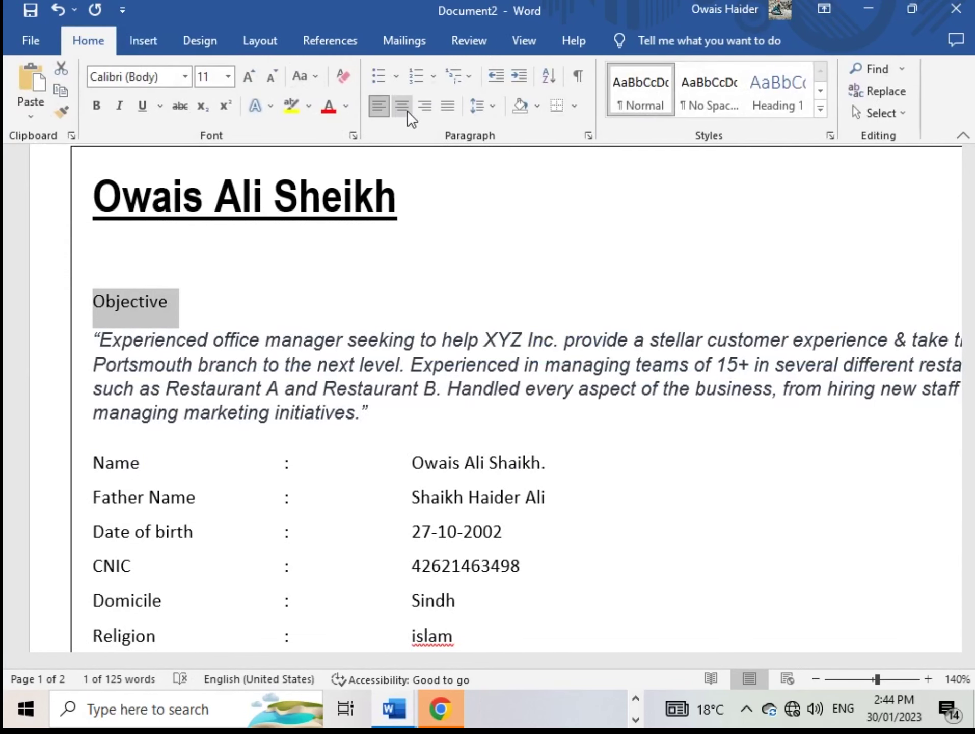
{"action": "left_click", "coordinate": [535, 106]}
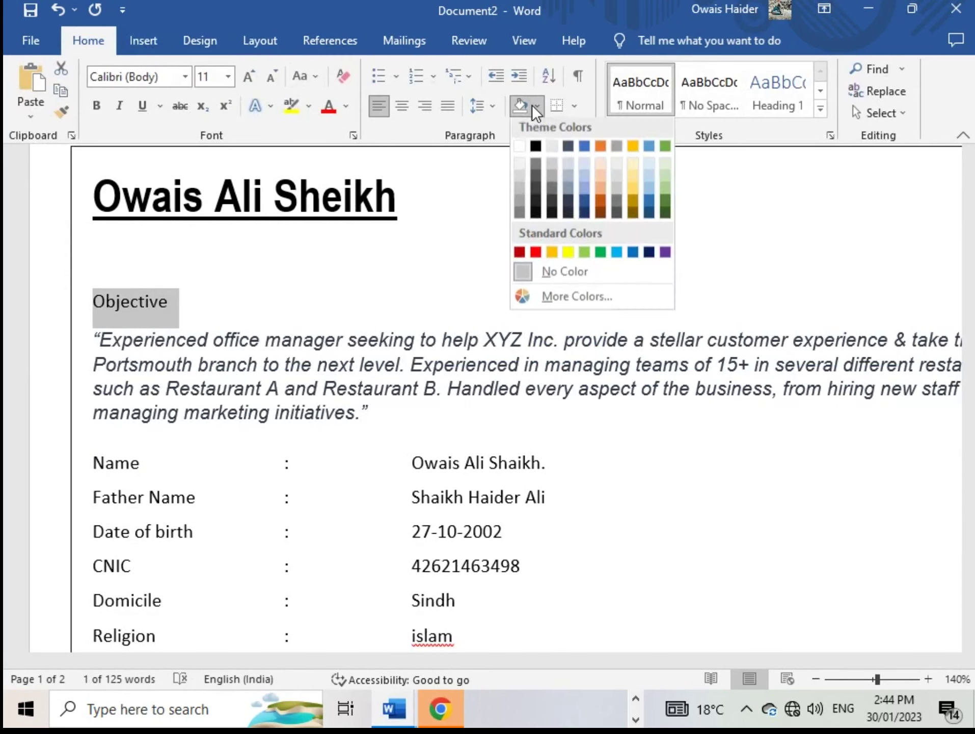
{"action": "left_click", "coordinate": [540, 150]}
{"action": "left_click", "coordinate": [371, 303]}
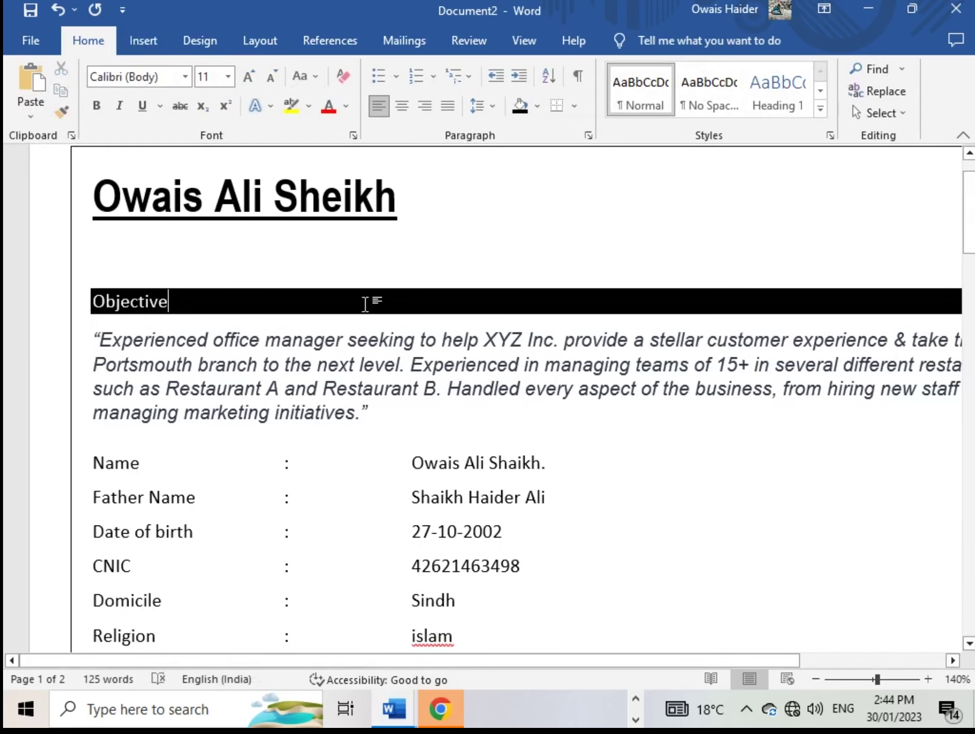
{"action": "scroll", "coordinate": [240, 311], "scroll_direction": "down", "scroll_amount": 1}
{"action": "scroll", "coordinate": [244, 311], "scroll_direction": "up", "scroll_amount": 1}
{"action": "scroll", "coordinate": [411, 334], "scroll_direction": "down", "scroll_amount": 2}
{"action": "scroll", "coordinate": [411, 337], "scroll_direction": "up", "scroll_amount": 1}
{"action": "scroll", "coordinate": [670, 360], "scroll_direction": "down", "scroll_amount": 1}
{"action": "scroll", "coordinate": [474, 339], "scroll_direction": "up", "scroll_amount": 1}
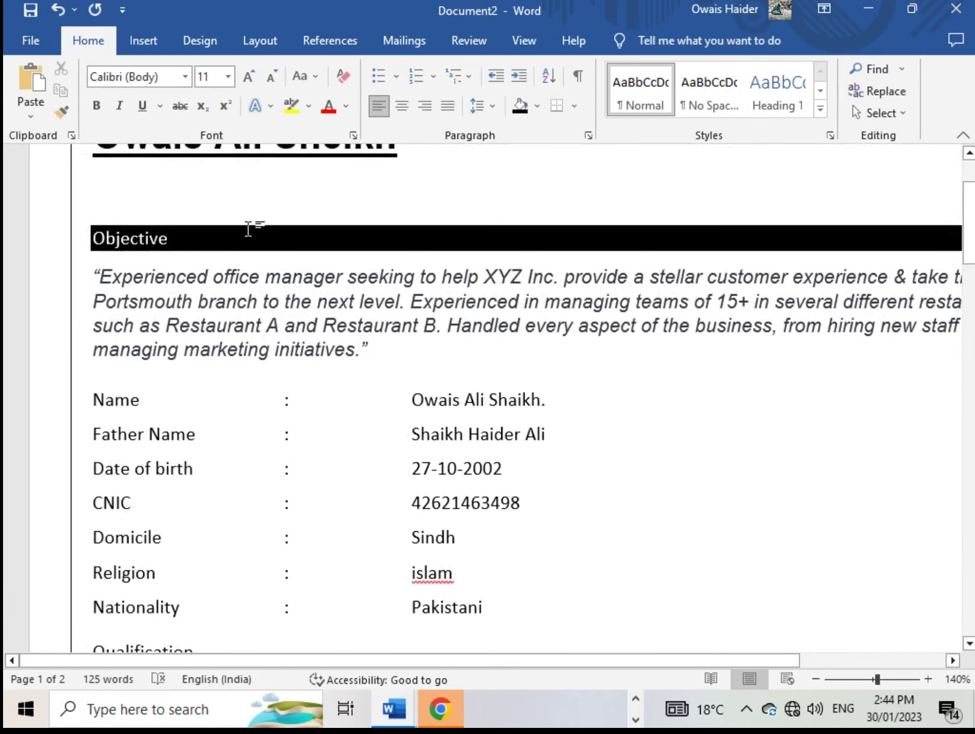
{"action": "left_click_drag", "start_coordinate": [176, 239], "coordinate": [91, 235]}
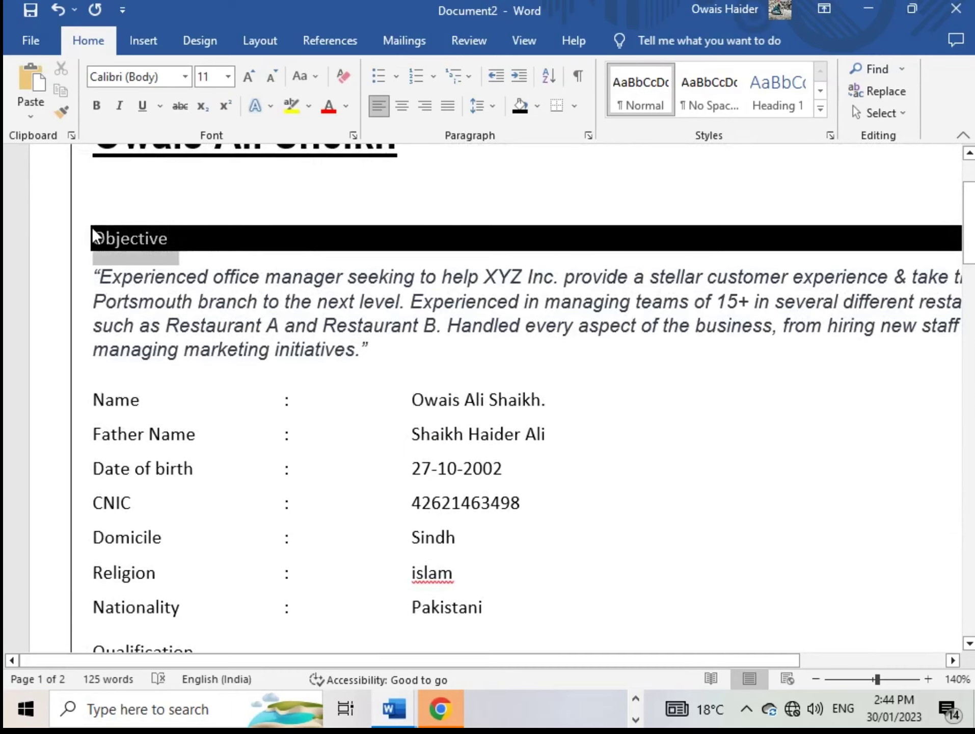
Copy the Objective heading's black shading onto Qualification with Format Painter
{"action": "left_click", "coordinate": [62, 109]}
{"action": "scroll", "coordinate": [159, 211], "scroll_direction": "down", "scroll_amount": 5}
{"action": "scroll", "coordinate": [158, 234], "scroll_direction": "up", "scroll_amount": 1}
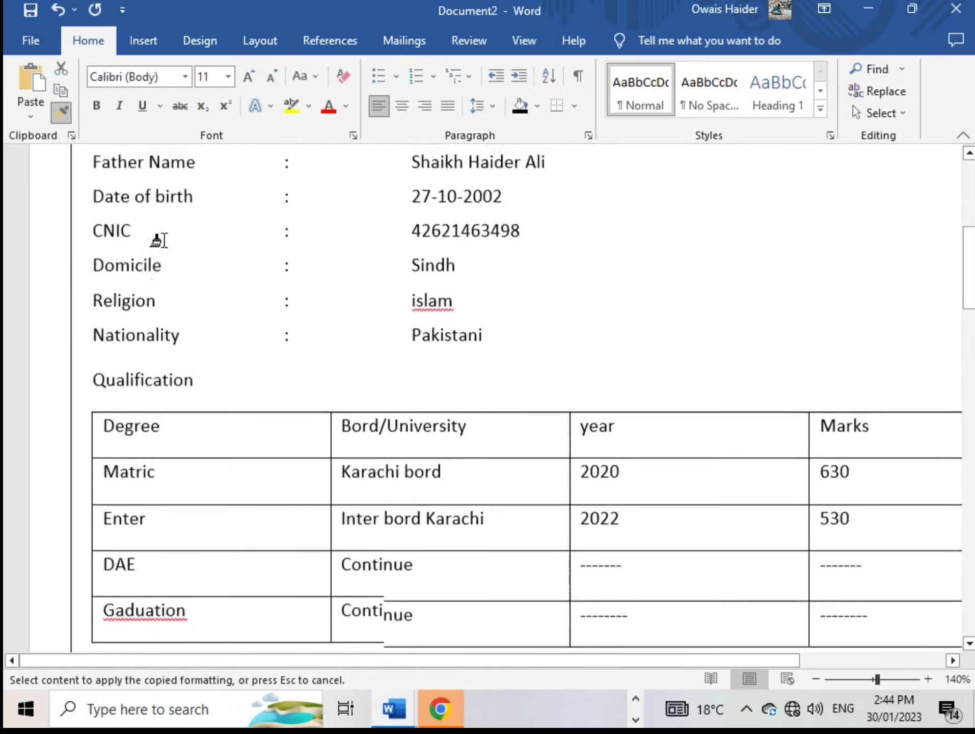
{"action": "scroll", "coordinate": [147, 214], "scroll_direction": "up", "scroll_amount": 3}
{"action": "scroll", "coordinate": [139, 288], "scroll_direction": "down", "scroll_amount": 3}
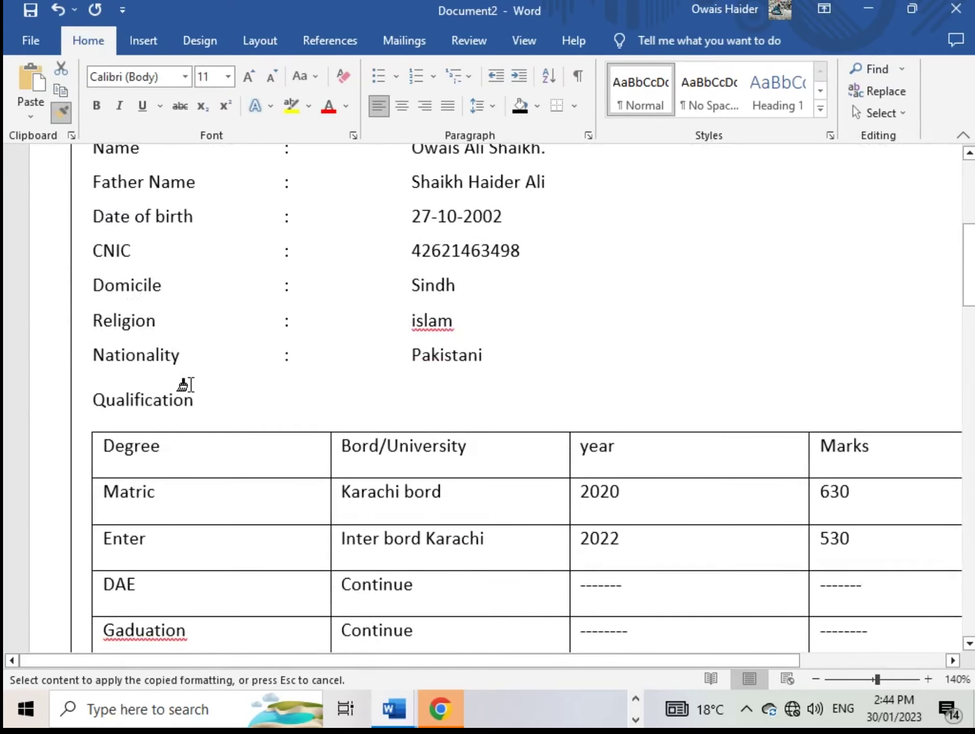
{"action": "scroll", "coordinate": [184, 385], "scroll_direction": "down", "scroll_amount": 2}
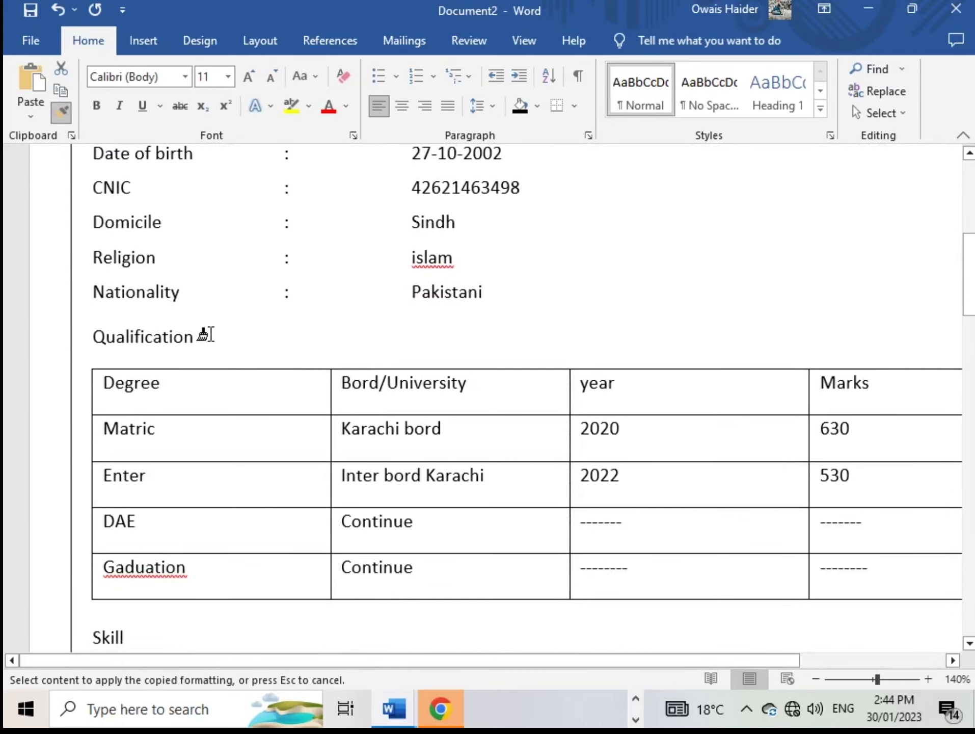
{"action": "left_click_drag", "start_coordinate": [210, 335], "coordinate": [82, 336]}
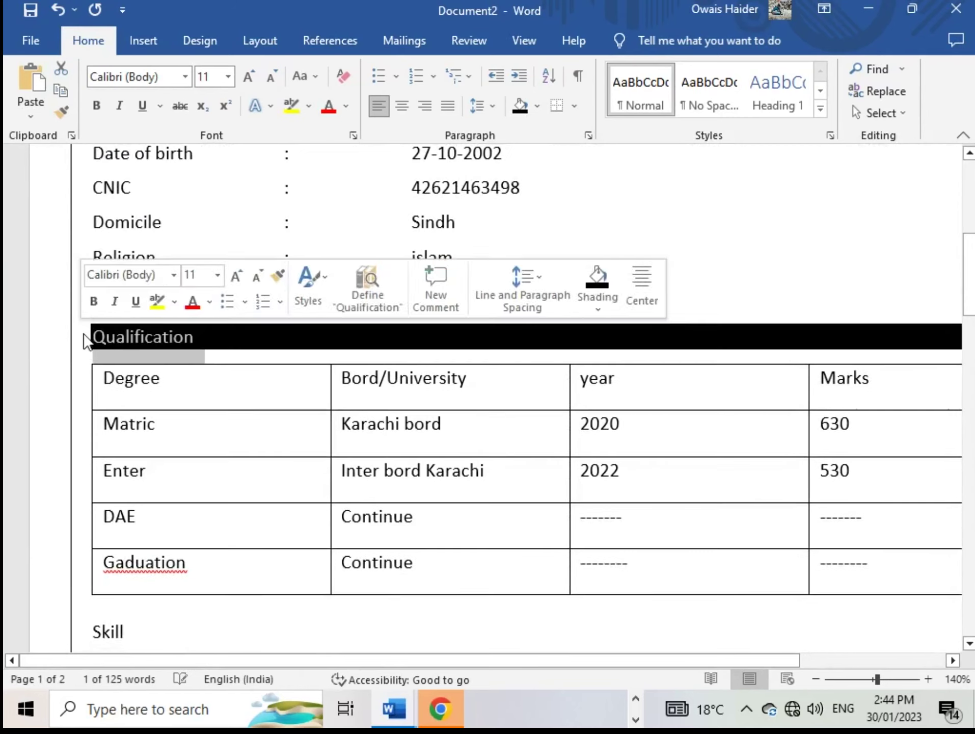
{"action": "left_click", "coordinate": [233, 374]}
Paint the Qualification heading's black band onto the Skill heading
{"action": "scroll", "coordinate": [189, 393], "scroll_direction": "up", "scroll_amount": 2}
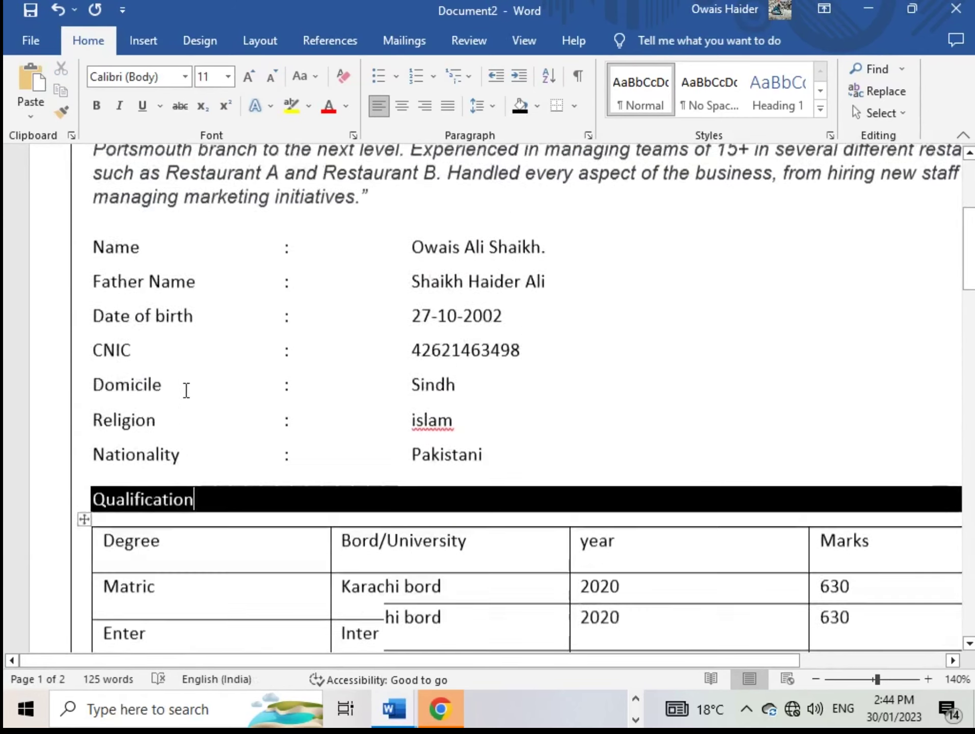
{"action": "left_click_drag", "start_coordinate": [204, 399], "coordinate": [91, 400]}
{"action": "left_click", "coordinate": [61, 111]}
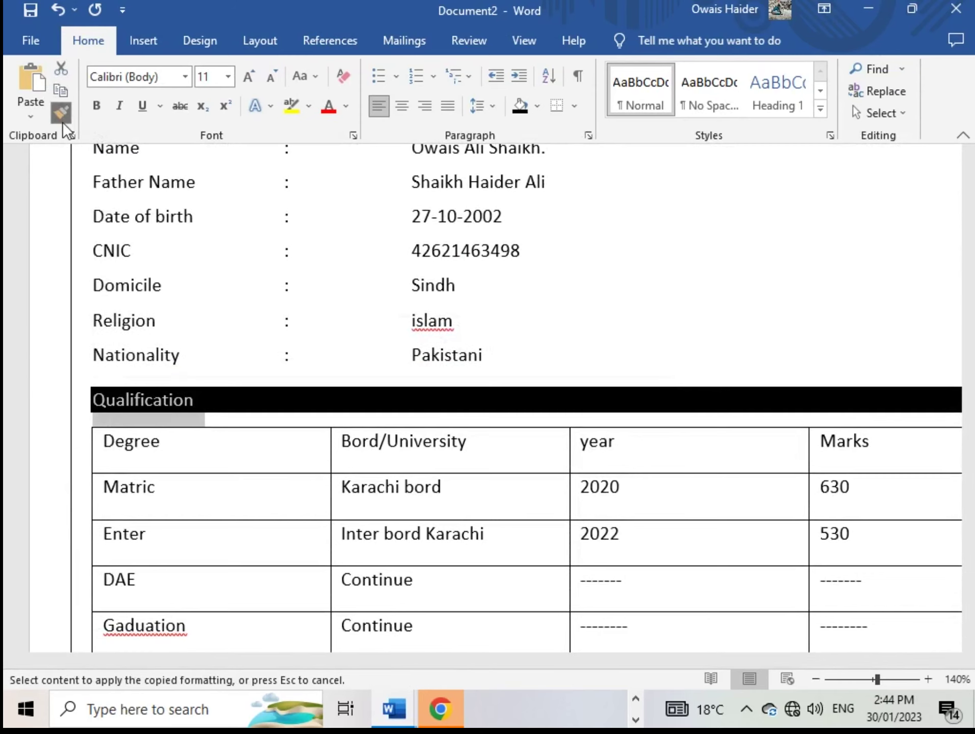
{"action": "scroll", "coordinate": [173, 354], "scroll_direction": "down", "scroll_amount": 5}
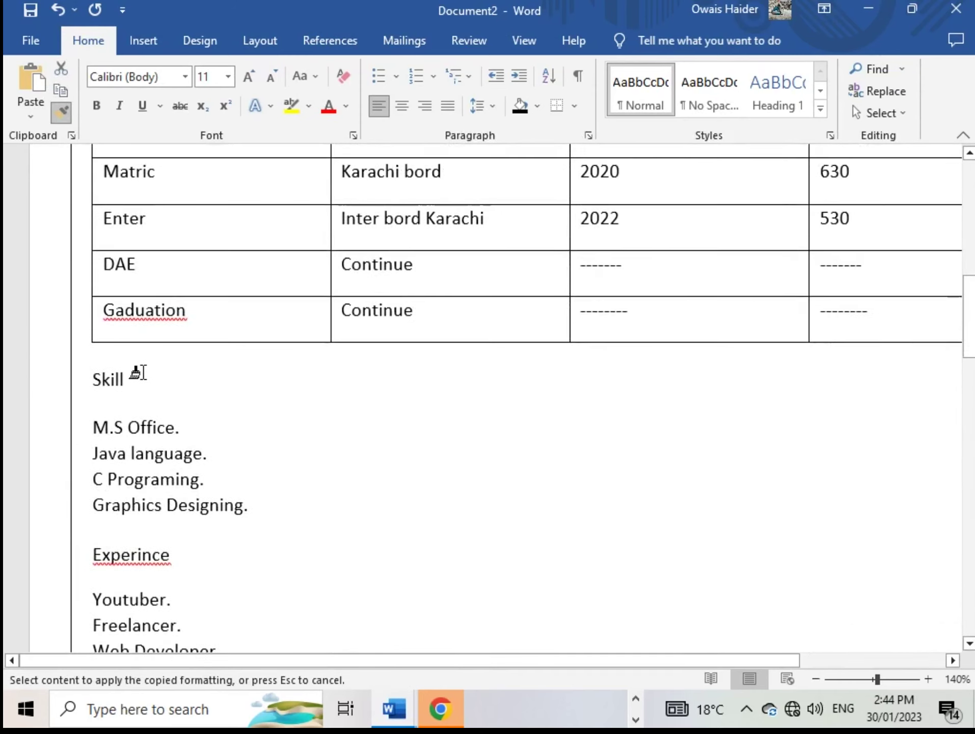
{"action": "left_click", "coordinate": [84, 374]}
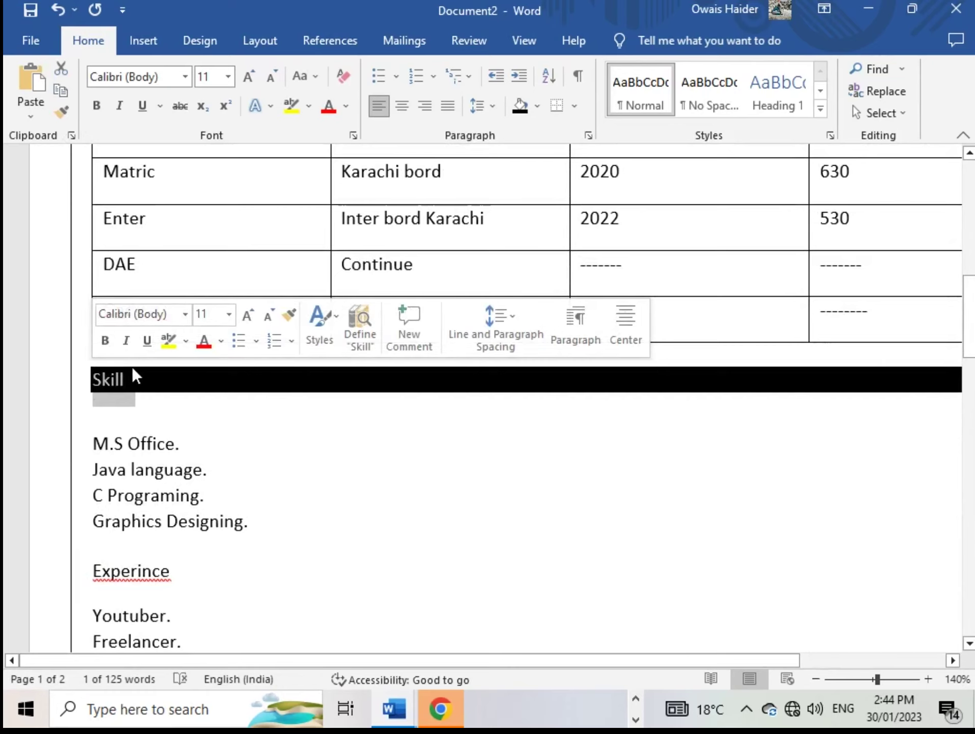
{"action": "left_click", "coordinate": [169, 398]}
Paint the Skill heading's black band onto the Experince heading
{"action": "scroll", "coordinate": [163, 413], "scroll_direction": "down", "scroll_amount": 3}
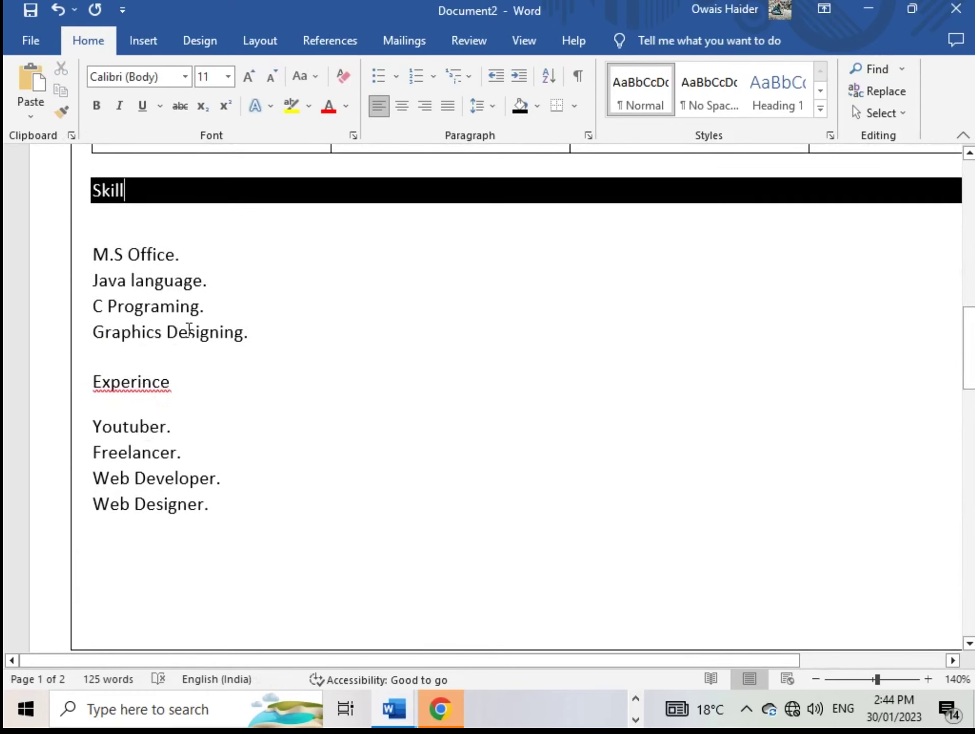
{"action": "double_click", "coordinate": [127, 191]}
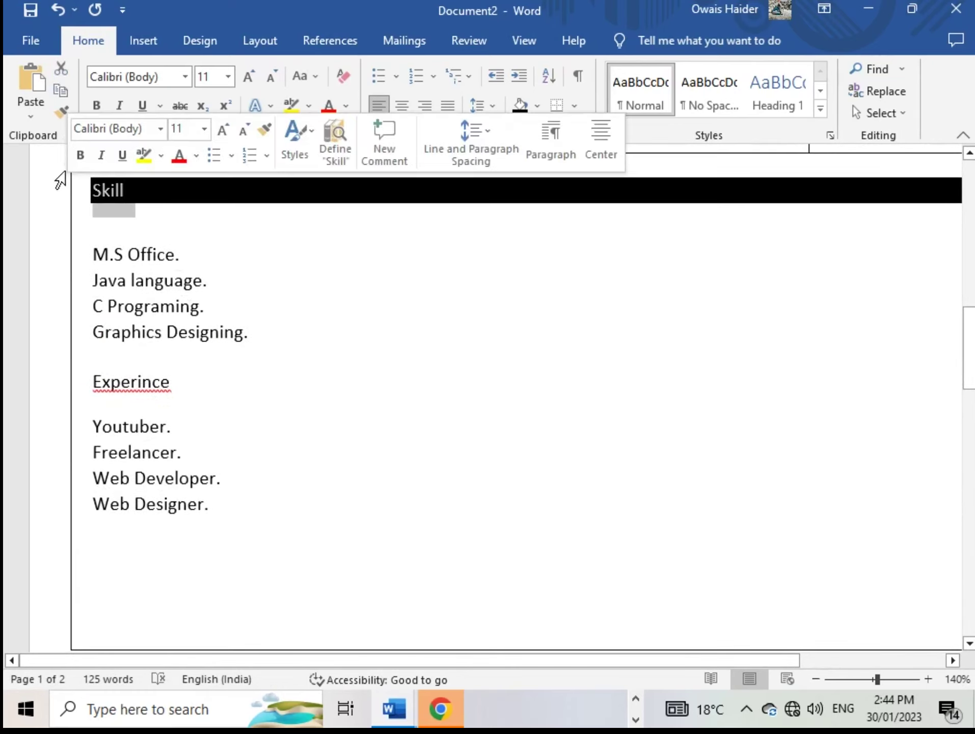
{"action": "left_click", "coordinate": [60, 114]}
{"action": "left_click_drag", "start_coordinate": [175, 378], "coordinate": [77, 383]}
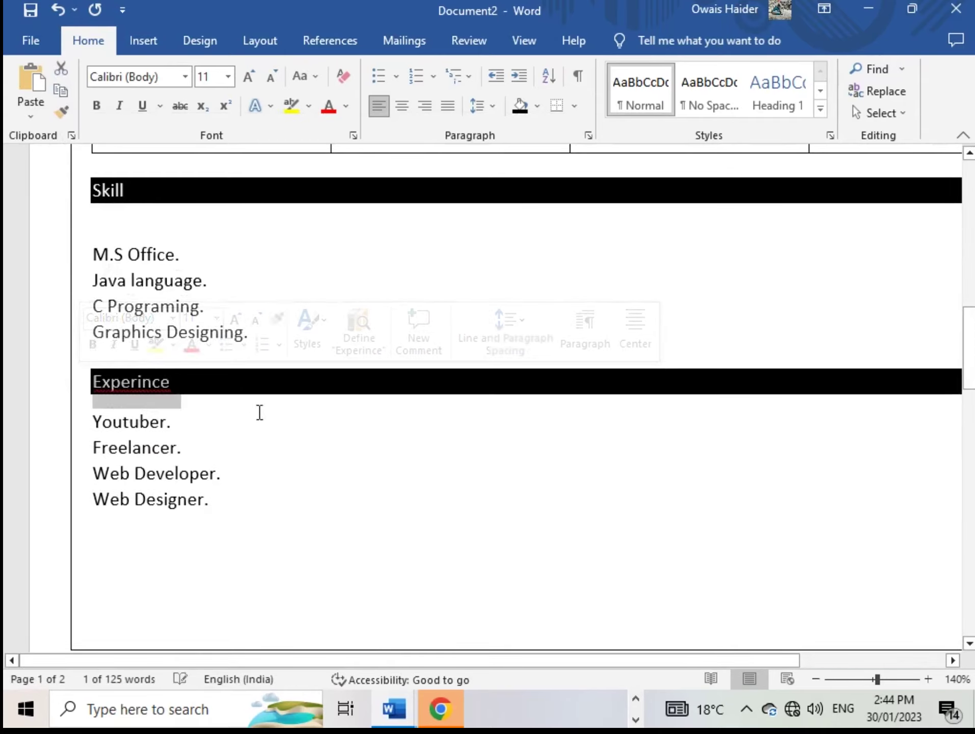
{"action": "left_click", "coordinate": [257, 398]}
{"action": "scroll", "coordinate": [276, 303], "scroll_direction": "up", "scroll_amount": 8}
{"action": "scroll", "coordinate": [280, 302], "scroll_direction": "up", "scroll_amount": 5}
{"action": "scroll", "coordinate": [282, 303], "scroll_direction": "down", "scroll_amount": 5}
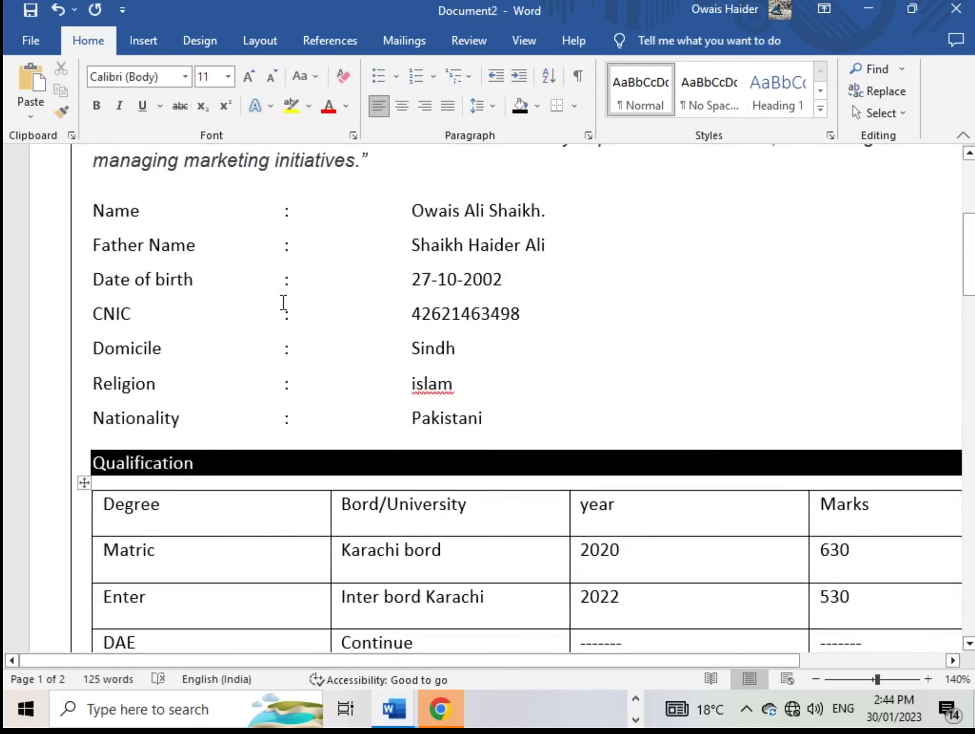
{"action": "scroll", "coordinate": [280, 306], "scroll_direction": "down", "scroll_amount": 5}
Shade the table's header row light blue-grey
{"action": "scroll", "coordinate": [274, 314], "scroll_direction": "up", "scroll_amount": 3}
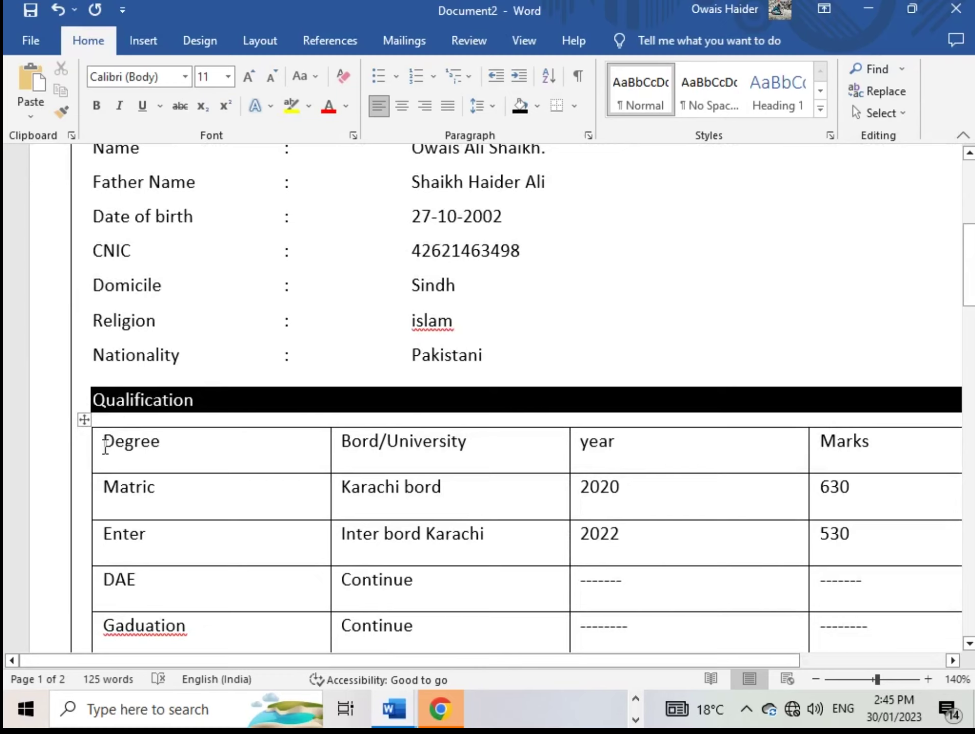
{"action": "left_click_drag", "start_coordinate": [99, 447], "coordinate": [871, 451]}
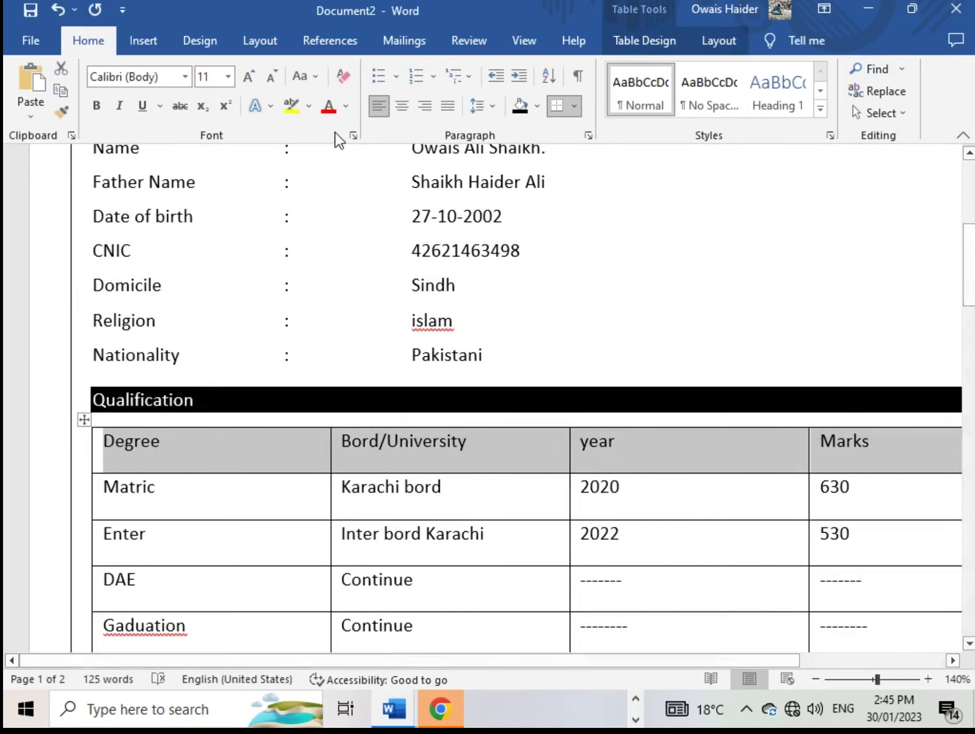
{"action": "left_click", "coordinate": [537, 106]}
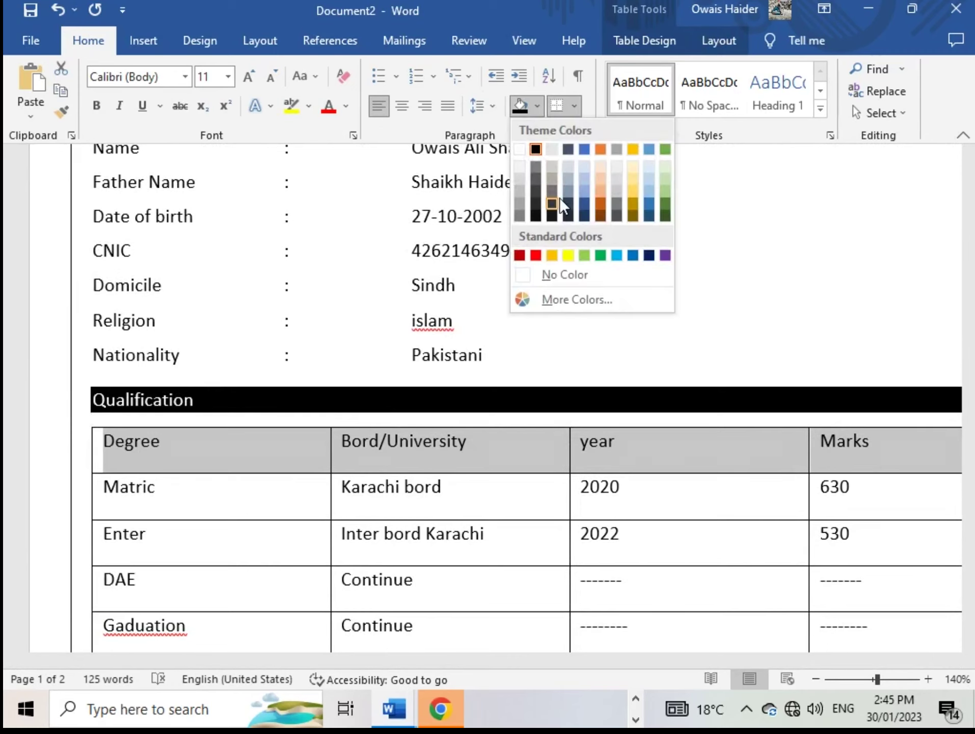
{"action": "left_click", "coordinate": [586, 163]}
{"action": "left_click", "coordinate": [651, 461]}
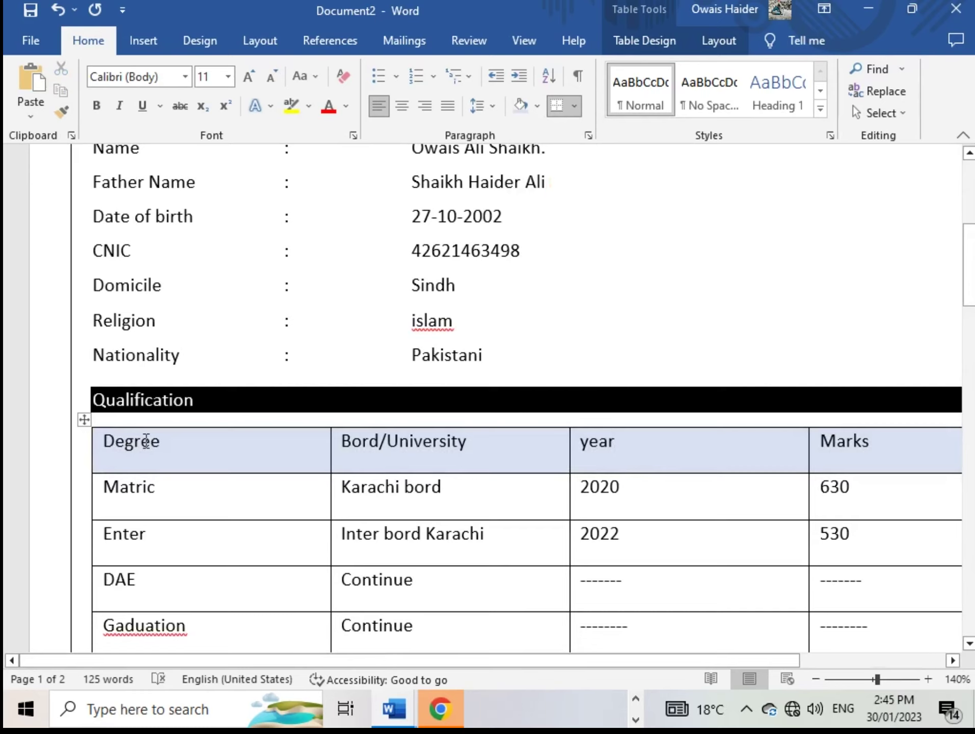
Centre the Degree, Bord/University, year and Marks header labels
{"action": "left_click_drag", "start_coordinate": [145, 441], "coordinate": [878, 452]}
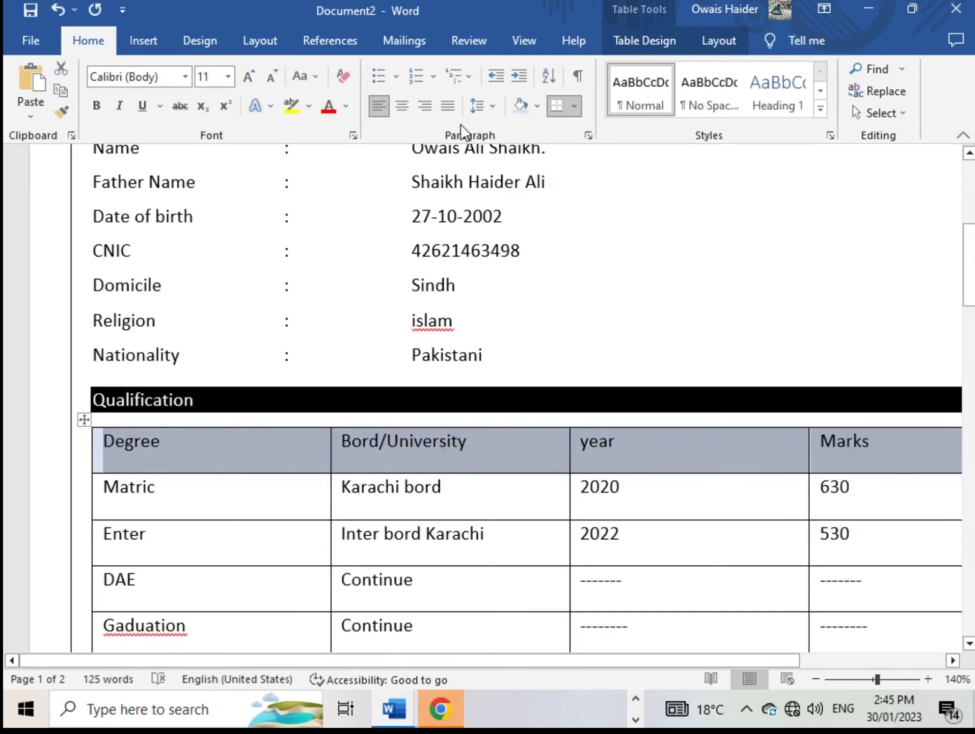
{"action": "left_click", "coordinate": [408, 107]}
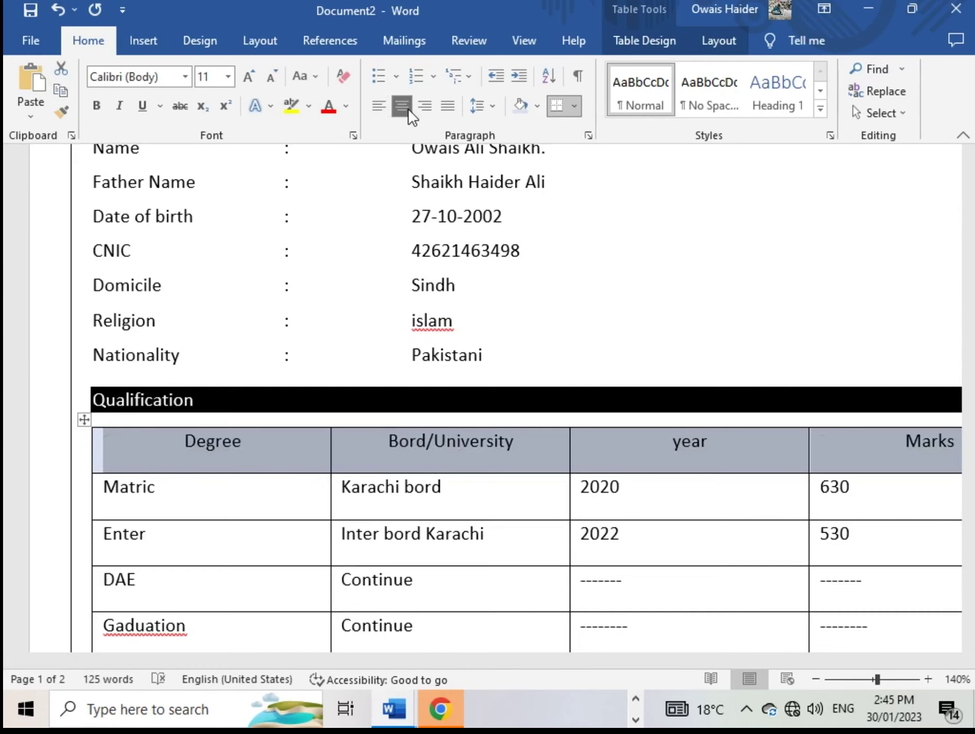
{"action": "scroll", "coordinate": [465, 421], "scroll_direction": "down", "scroll_amount": 2}
{"action": "scroll", "coordinate": [368, 405], "scroll_direction": "up", "scroll_amount": 10}
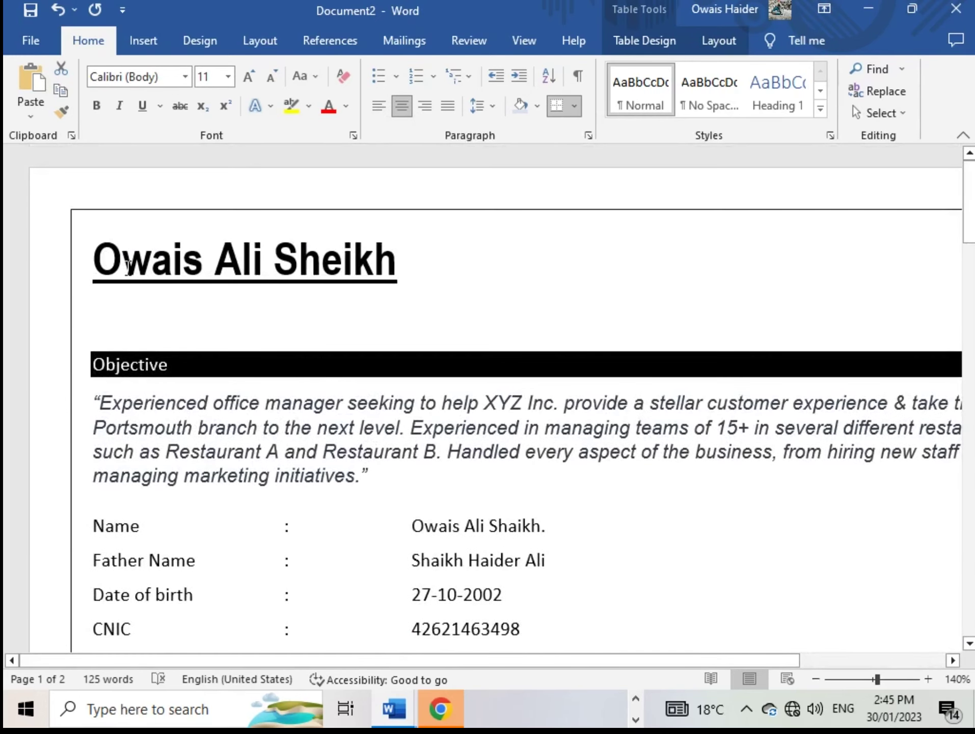
Add a new line above the name heading and type the title 'CV'
{"action": "left_click", "coordinate": [87, 257]}
{"action": "key", "text": "Return"}
{"action": "key", "text": "Return"}
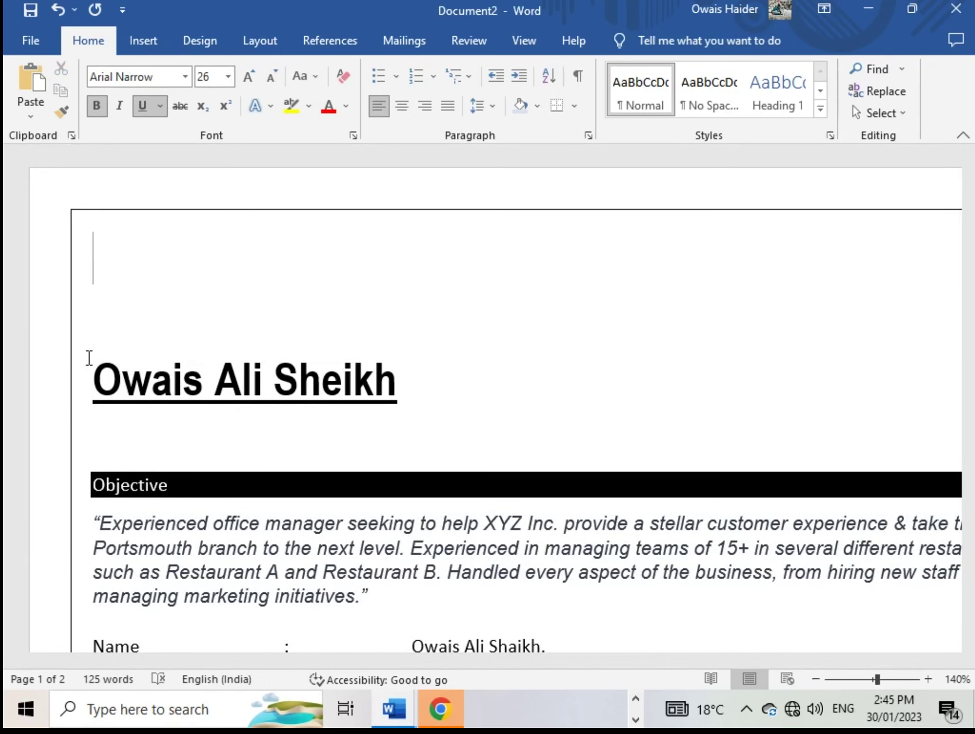
{"action": "type", "text": "CB"}
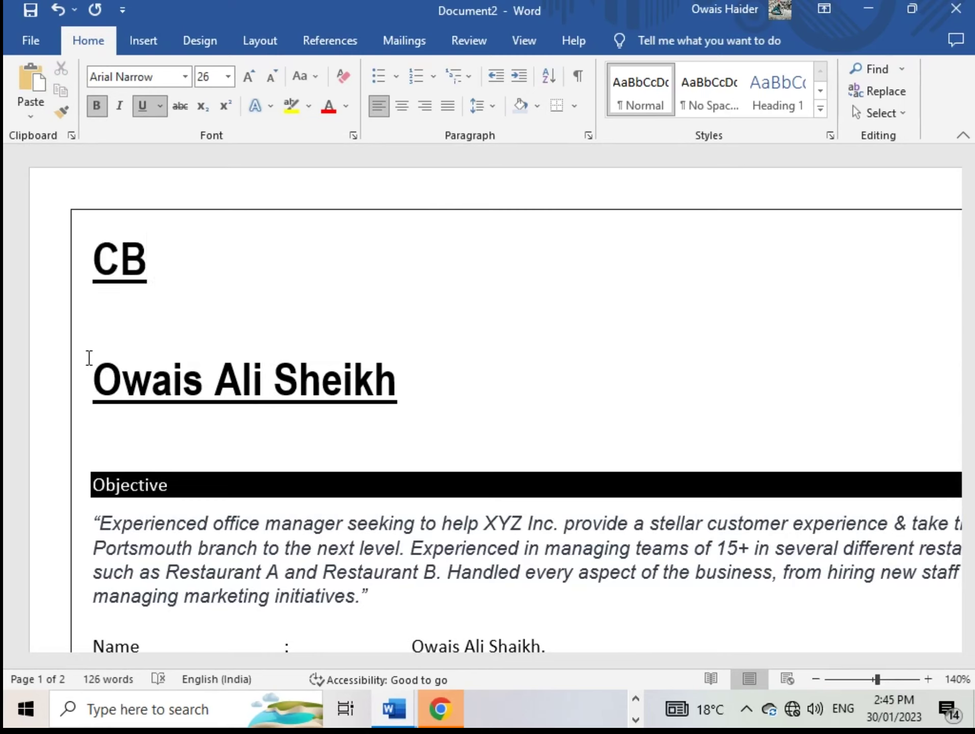
{"action": "key", "text": "BackSpace"}
{"action": "type", "text": "V"}
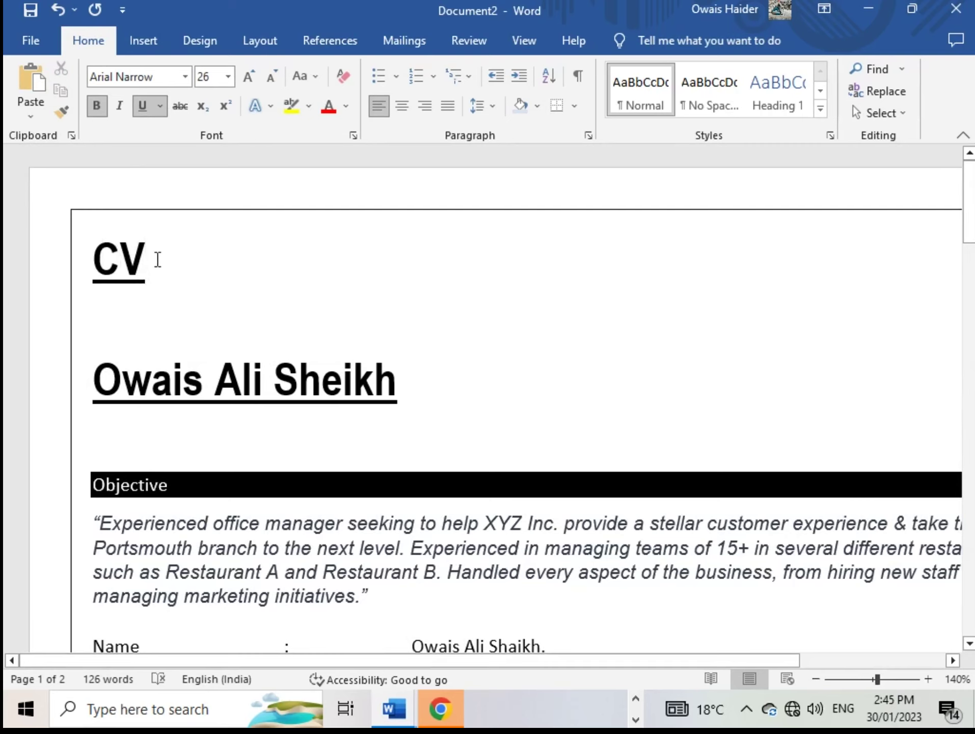
Centre the CV title and set its font to Arial Rounded MT Bold
{"action": "left_click_drag", "start_coordinate": [158, 260], "coordinate": [92, 255]}
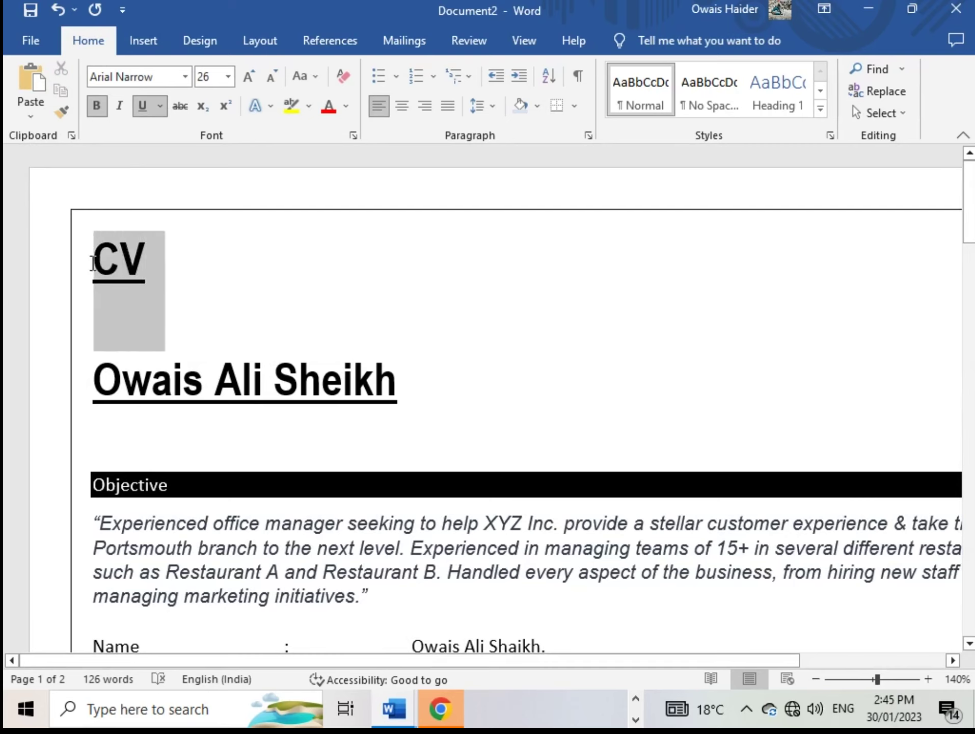
{"action": "left_click", "coordinate": [400, 105]}
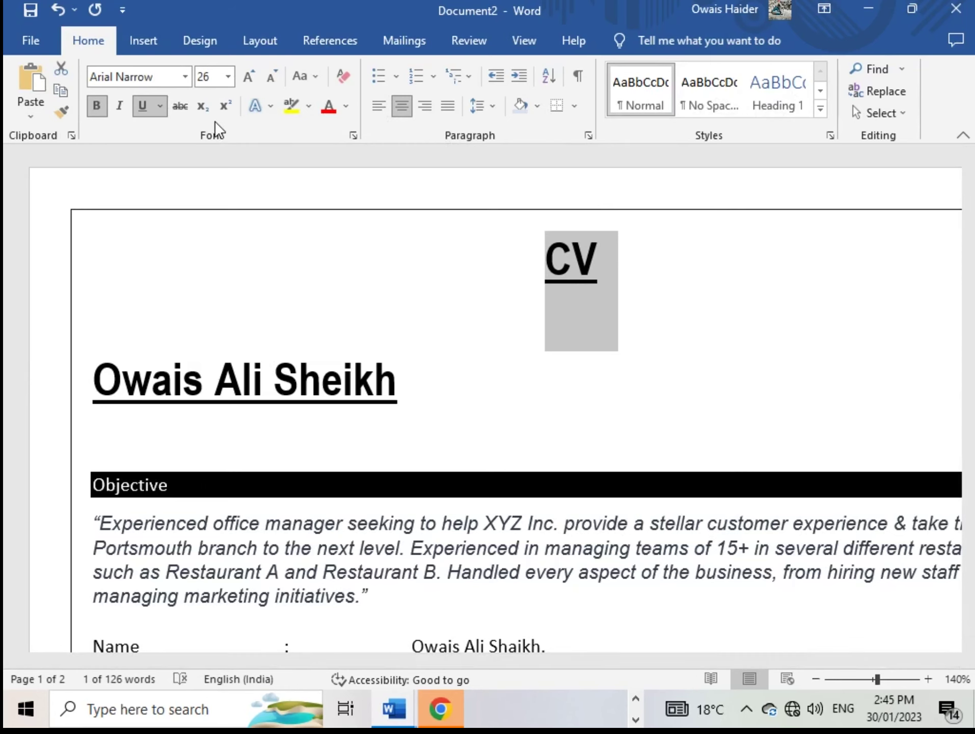
{"action": "left_click", "coordinate": [184, 76]}
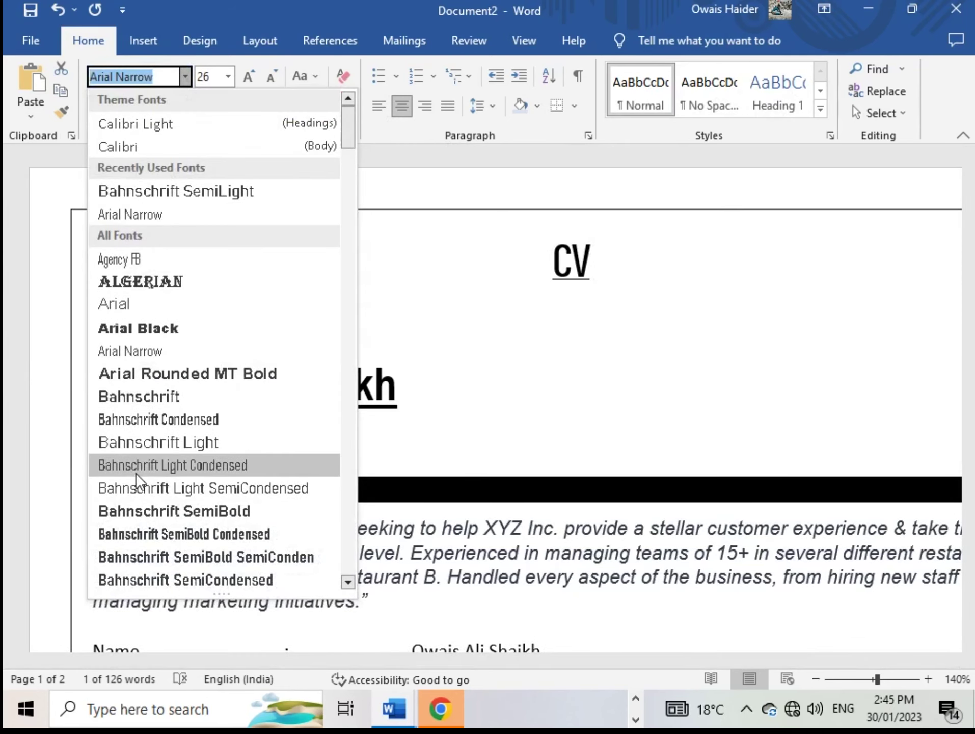
{"action": "scroll", "coordinate": [134, 533], "scroll_direction": "down", "scroll_amount": 1}
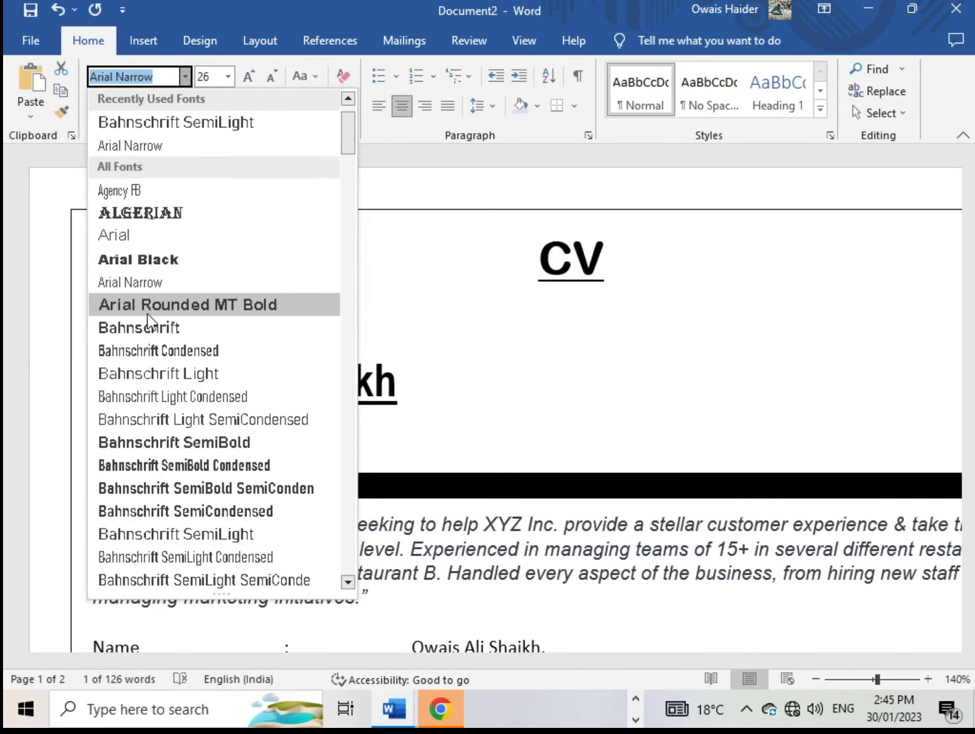
{"action": "left_click", "coordinate": [147, 312]}
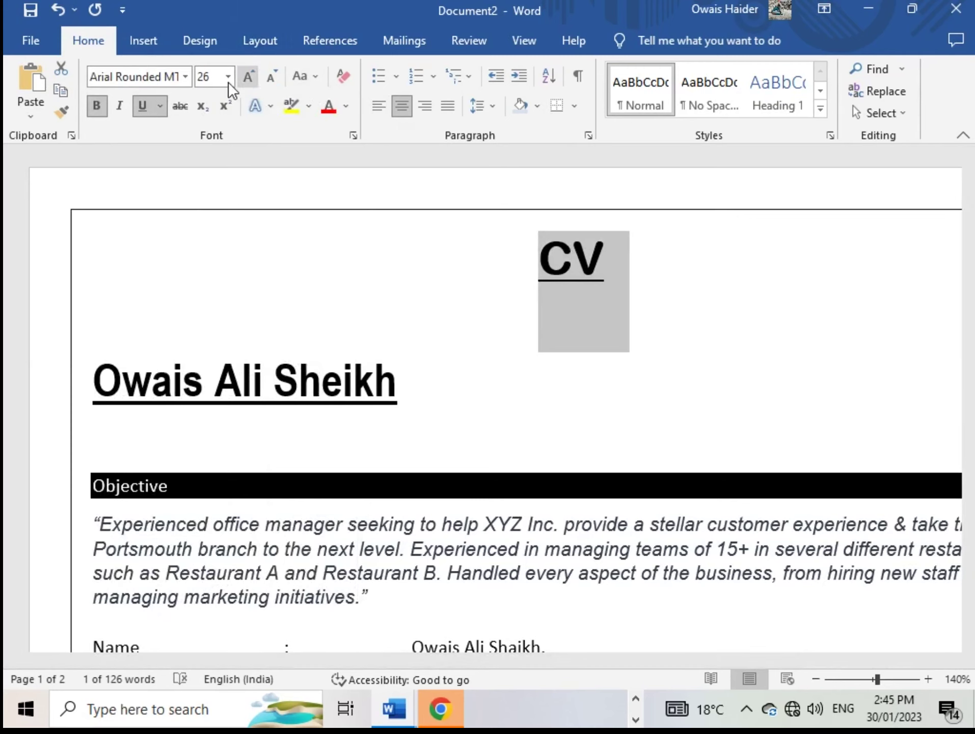
Apply the blue gradient fill reflection text effect to the CV title
{"action": "left_click", "coordinate": [261, 110]}
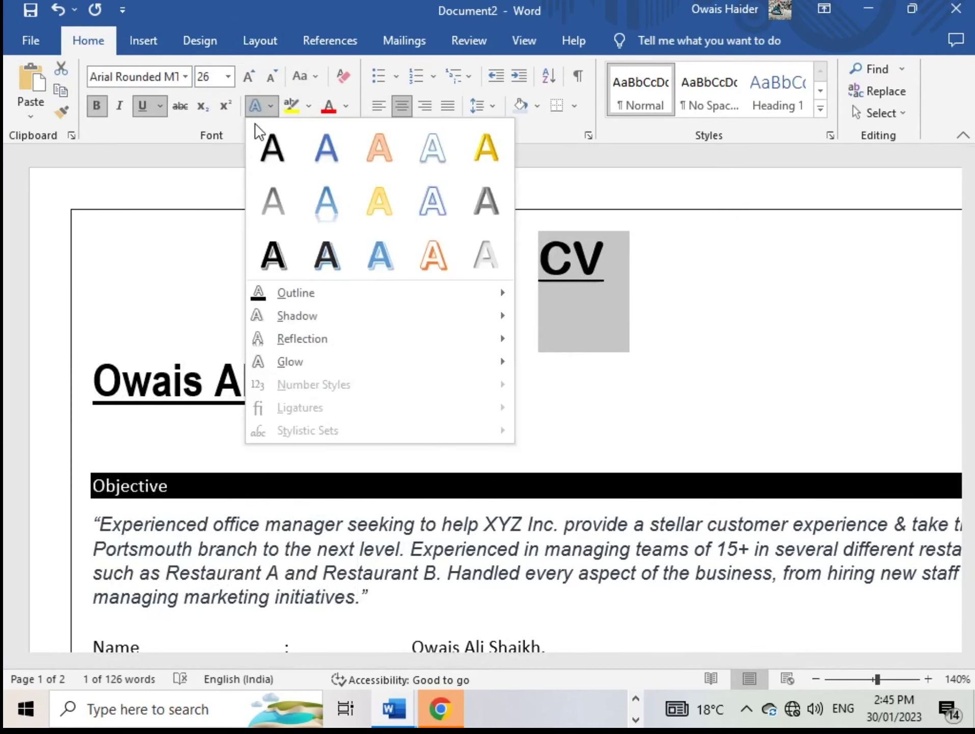
{"action": "left_click", "coordinate": [325, 213]}
{"action": "key", "text": "Right"}
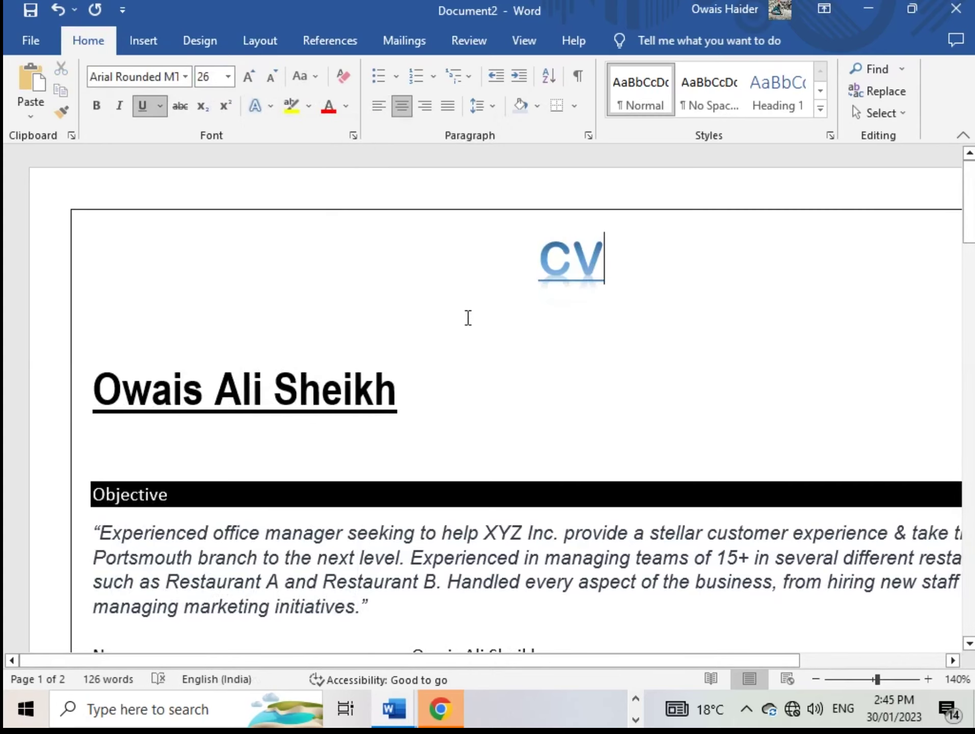
{"action": "scroll", "coordinate": [338, 318], "scroll_direction": "down", "scroll_amount": 2}
{"action": "scroll", "coordinate": [339, 313], "scroll_direction": "up", "scroll_amount": 2}
{"action": "scroll", "coordinate": [775, 317], "scroll_direction": "down", "scroll_amount": 8, "text": "ctrl"}
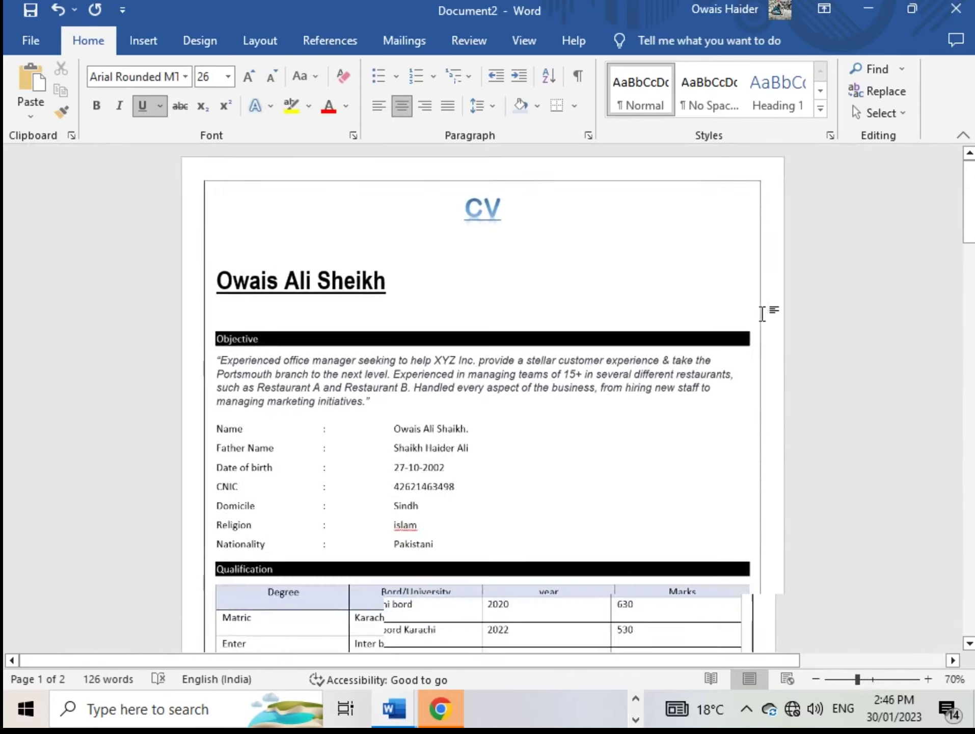
{"action": "scroll", "coordinate": [764, 311], "scroll_direction": "down", "scroll_amount": 1, "text": "ctrl"}
{"action": "scroll", "coordinate": [762, 311], "scroll_direction": "up", "scroll_amount": 2, "text": "ctrl"}
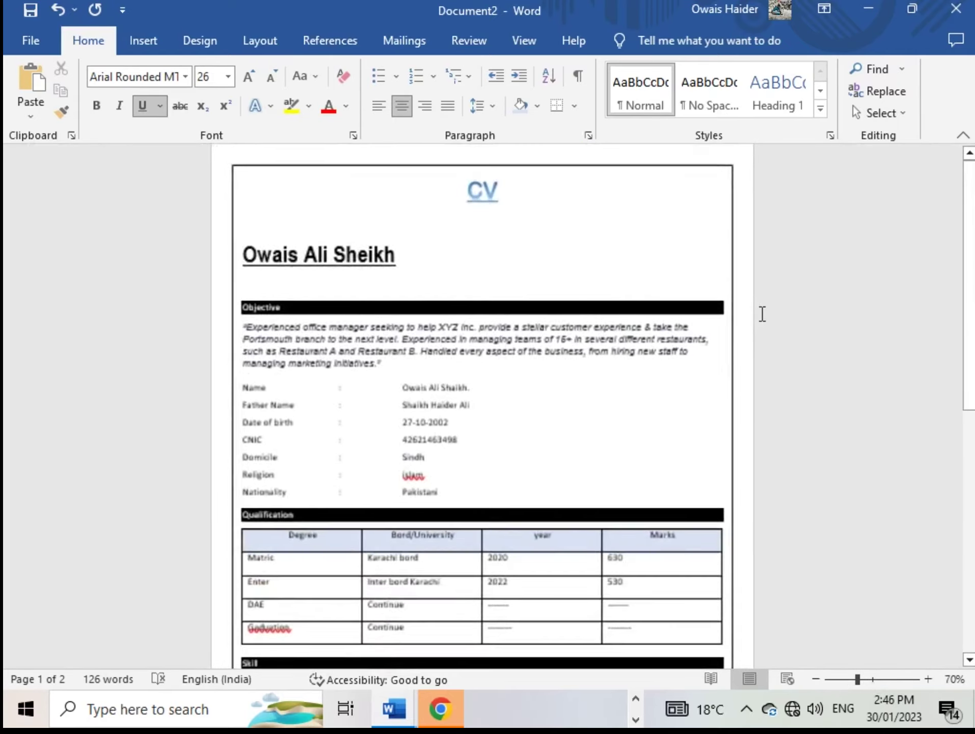
{"action": "scroll", "coordinate": [756, 316], "scroll_direction": "down", "scroll_amount": 5}
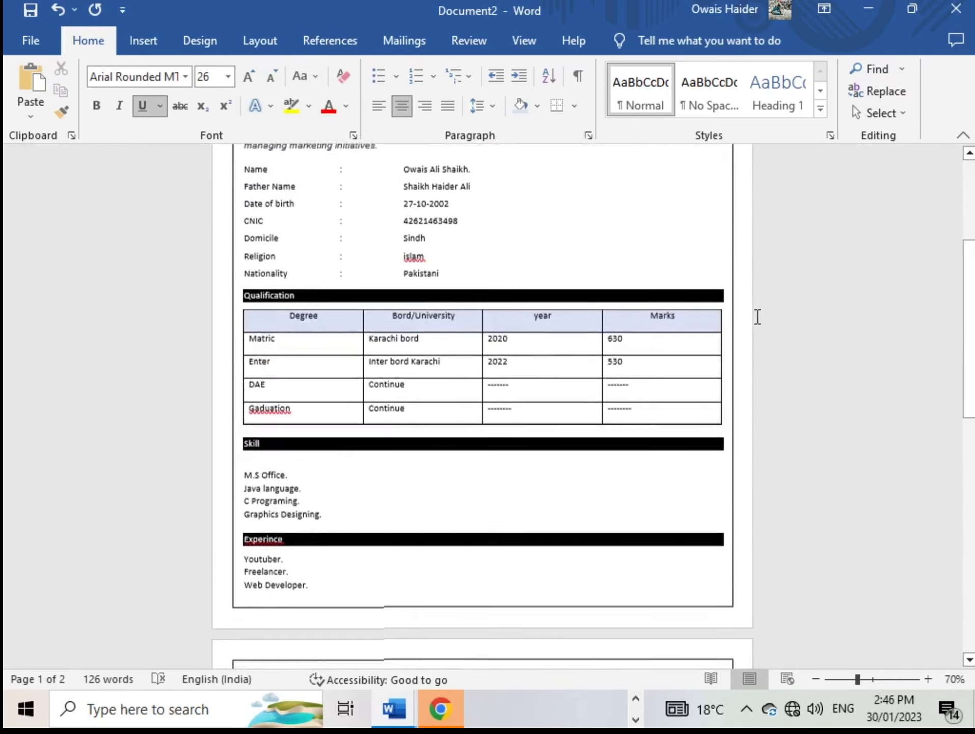
{"action": "scroll", "coordinate": [757, 316], "scroll_direction": "up", "scroll_amount": 1}
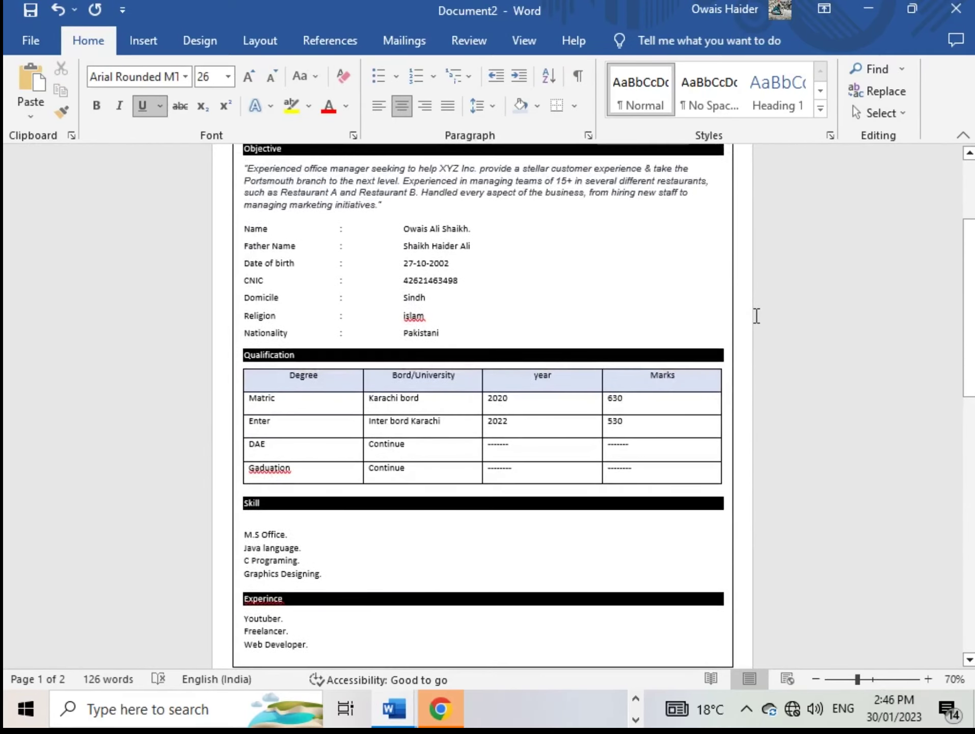
{"action": "scroll", "coordinate": [756, 315], "scroll_direction": "up", "scroll_amount": 3}
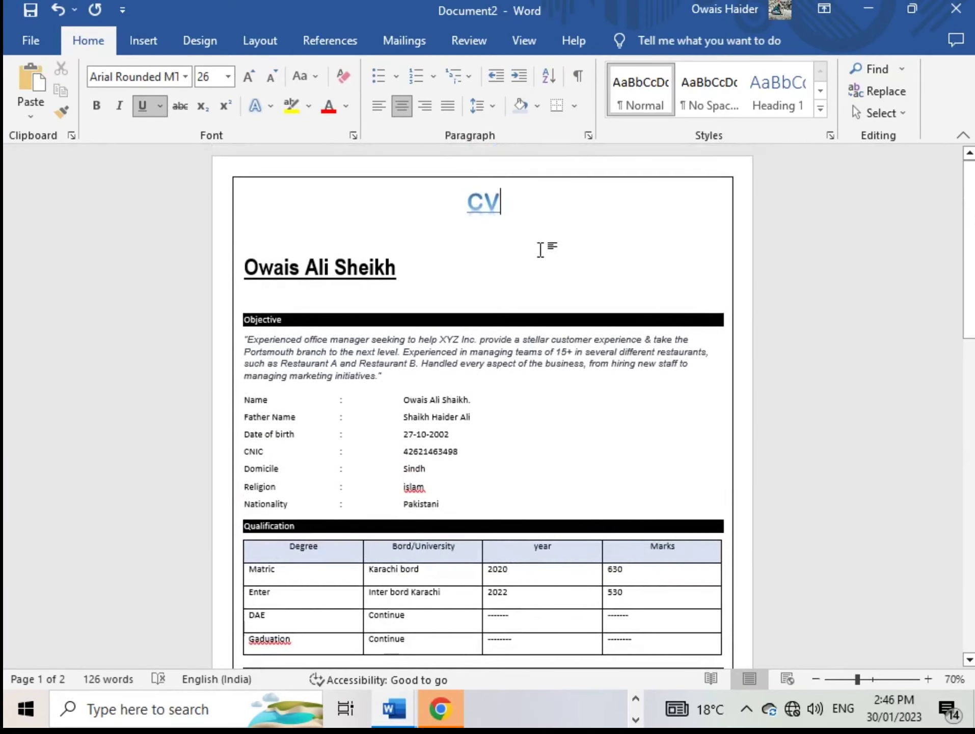
Draw a rectangle frame at the page's top right to hold the photo
{"action": "left_click", "coordinate": [130, 45]}
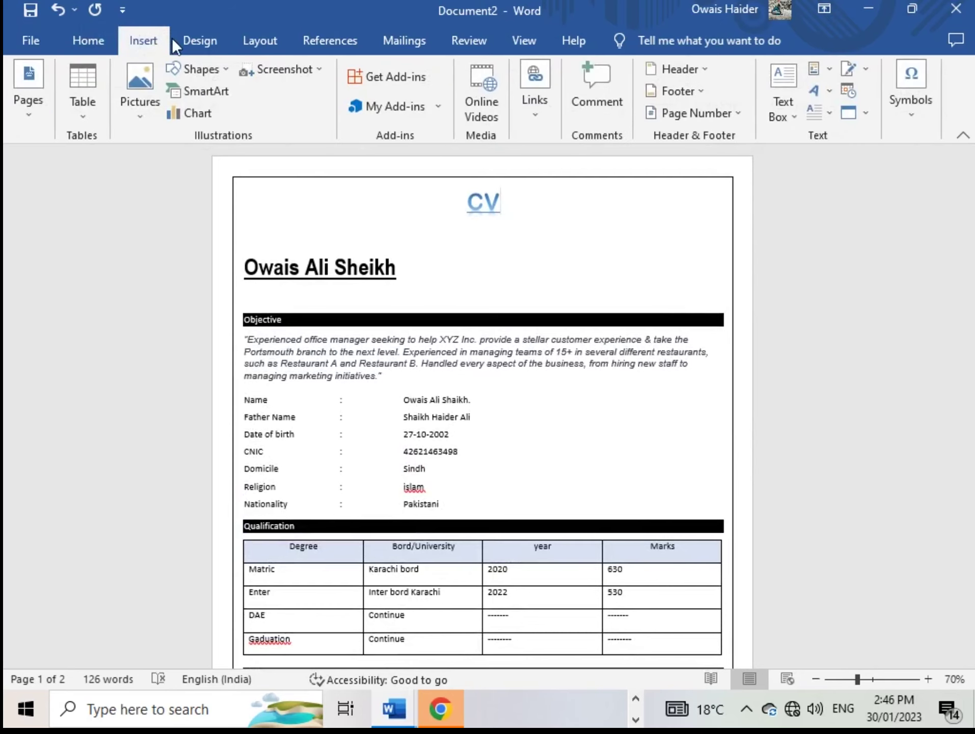
{"action": "left_click", "coordinate": [194, 65]}
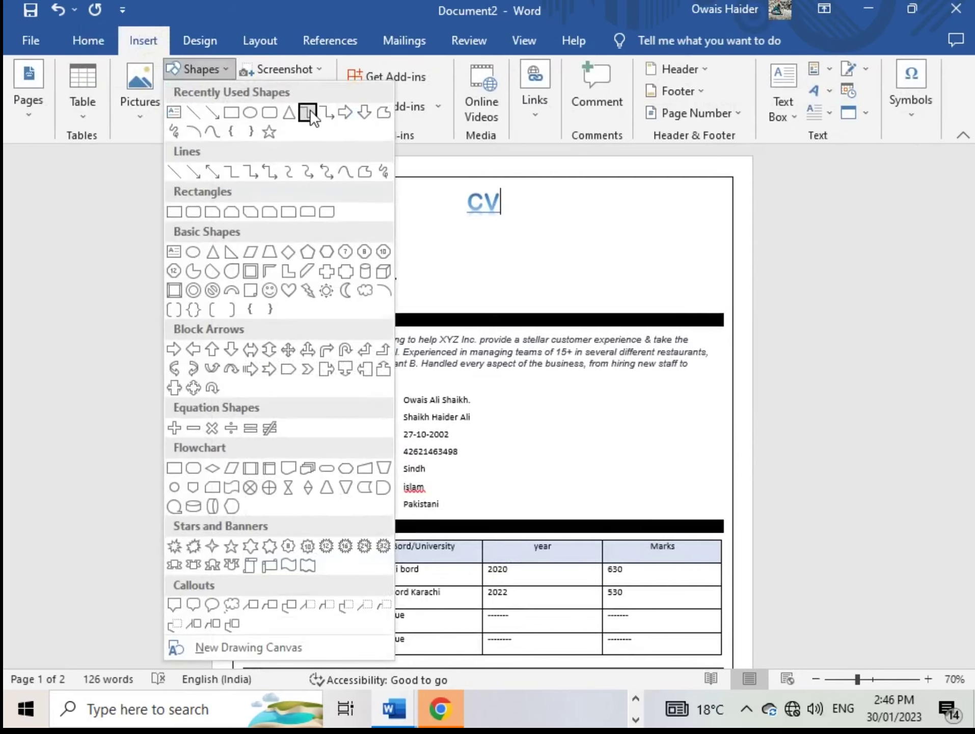
{"action": "left_click", "coordinate": [232, 111]}
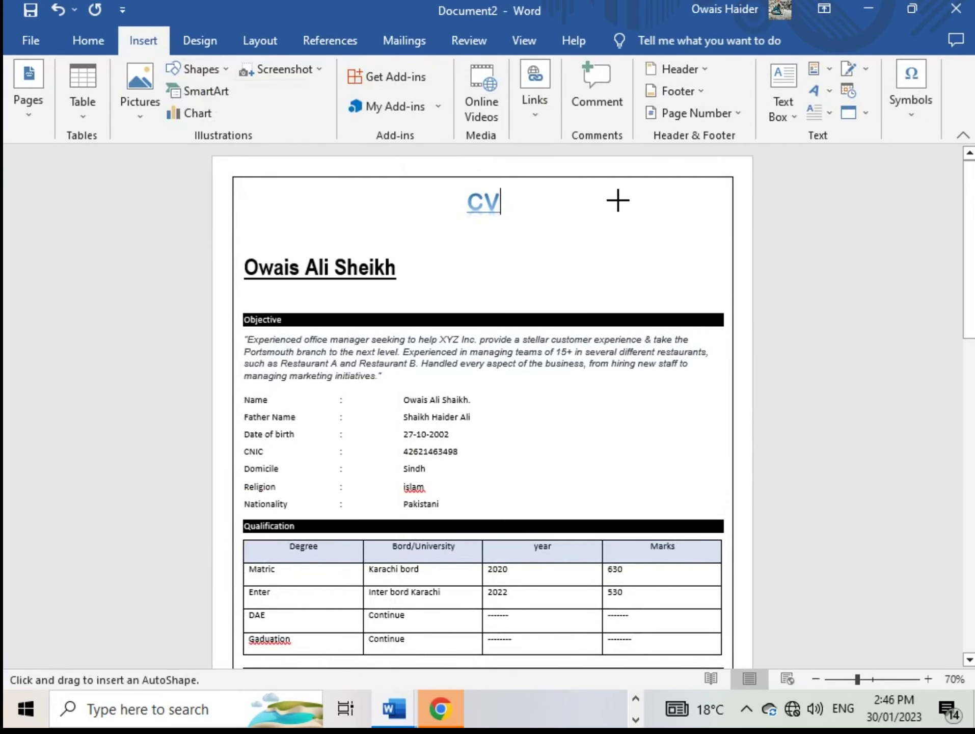
{"action": "left_click_drag", "start_coordinate": [616, 196], "coordinate": [692, 296]}
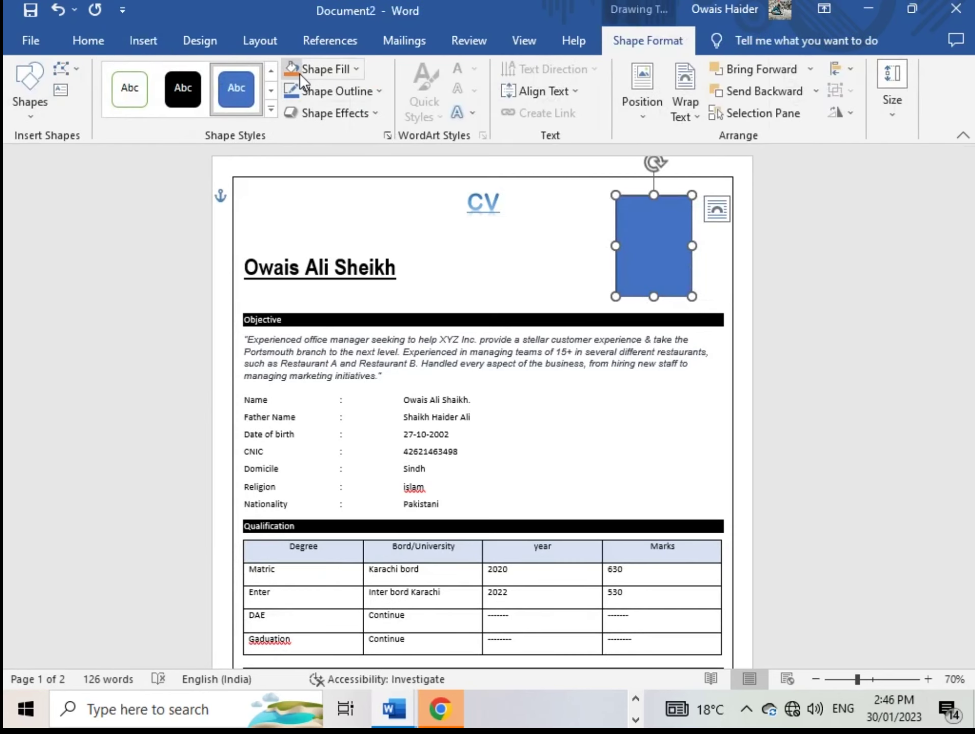
Fill the rectangle with the portrait photo from the Pics folder on Local Disk (F:)
{"action": "left_click", "coordinate": [356, 69]}
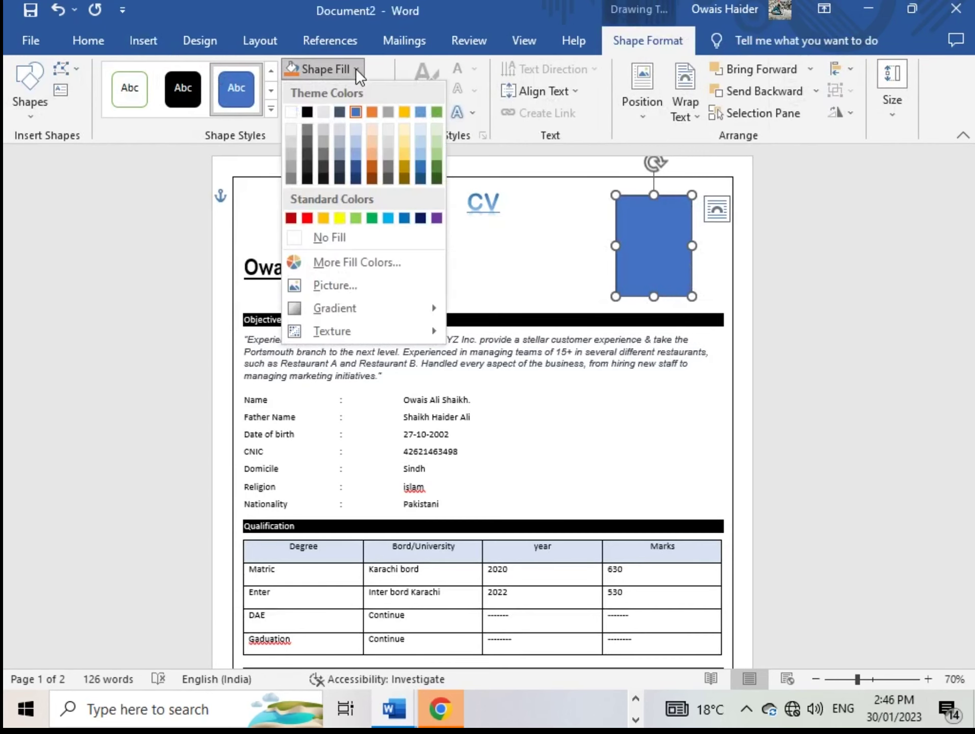
{"action": "left_click", "coordinate": [318, 285]}
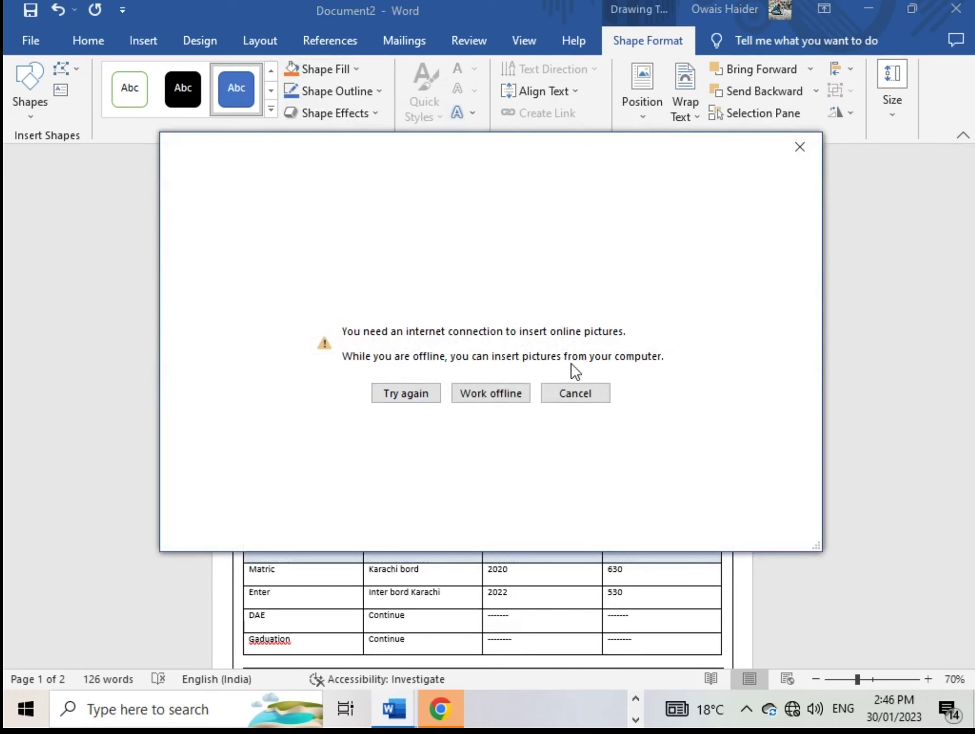
{"action": "left_click", "coordinate": [506, 395]}
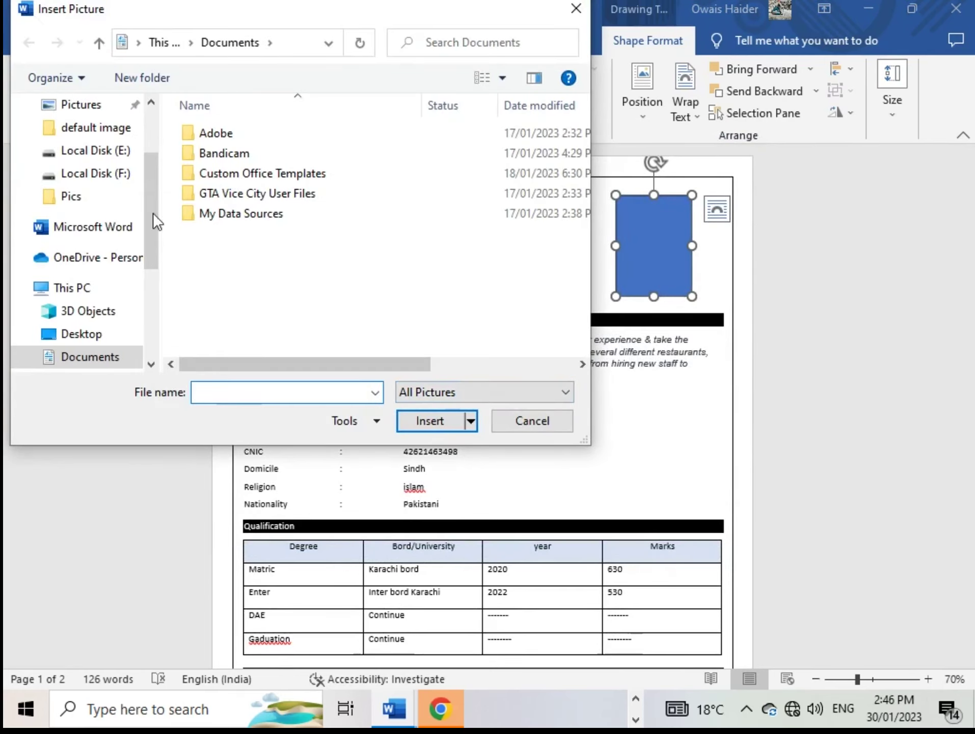
{"action": "scroll", "coordinate": [105, 341], "scroll_direction": "down", "scroll_amount": 3}
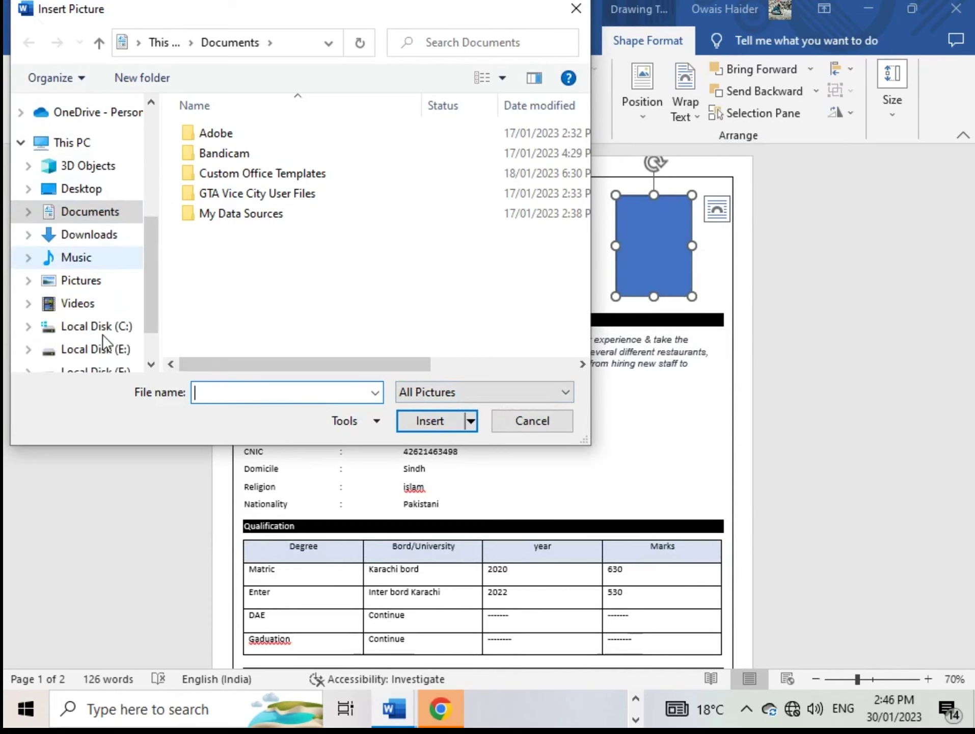
{"action": "left_click", "coordinate": [117, 312]}
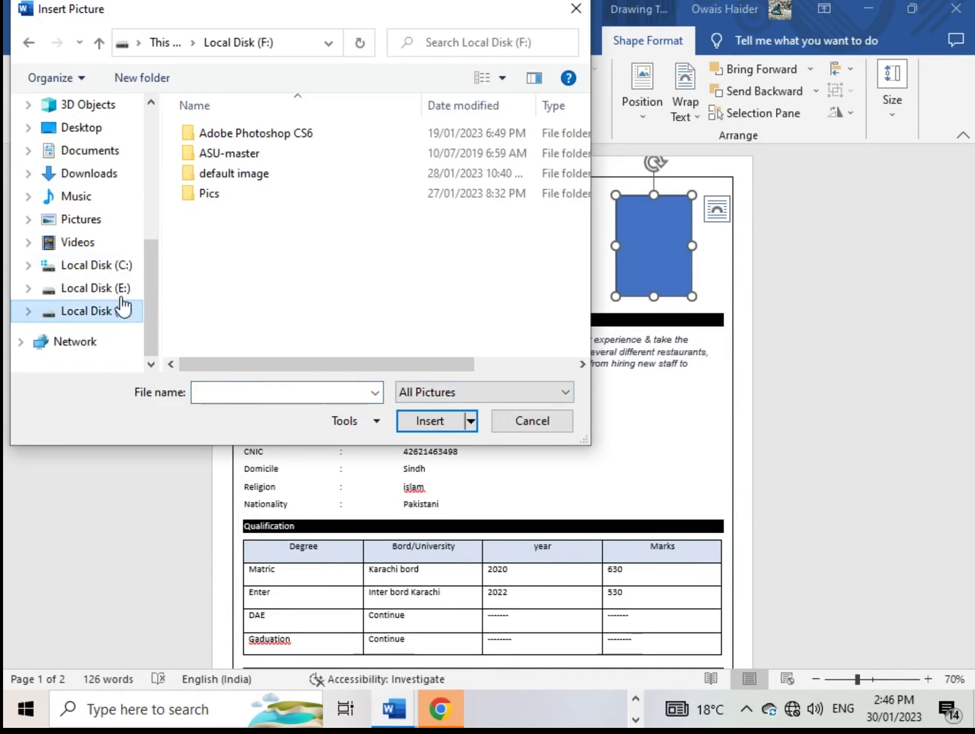
{"action": "double_click", "coordinate": [218, 192]}
{"action": "scroll", "coordinate": [229, 303], "scroll_direction": "down", "scroll_amount": 10}
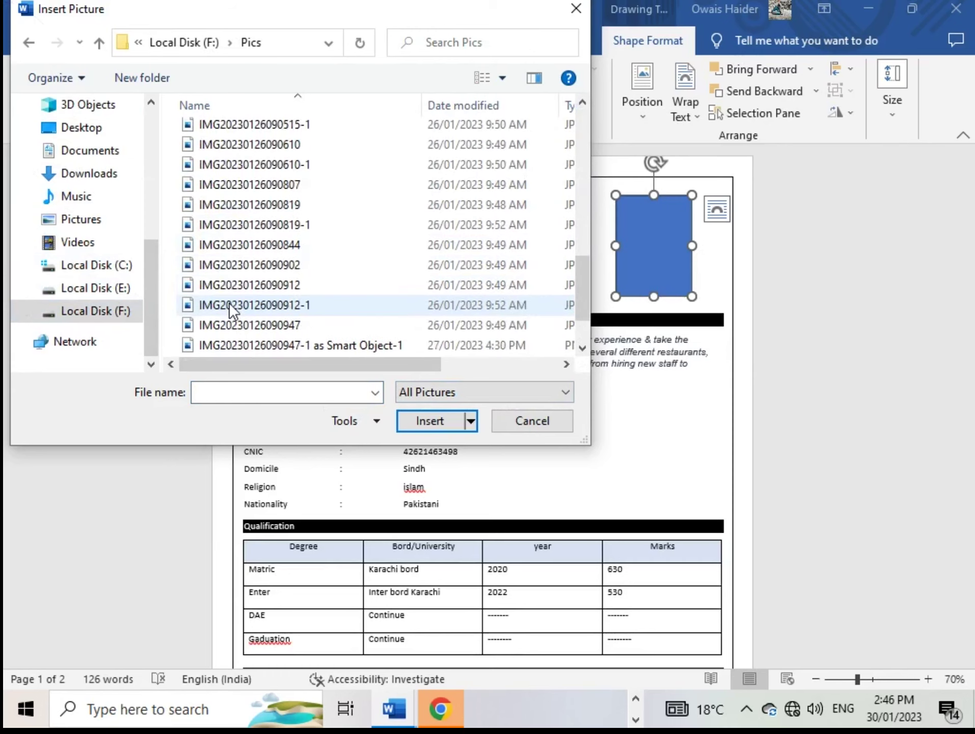
{"action": "left_click", "coordinate": [234, 326]}
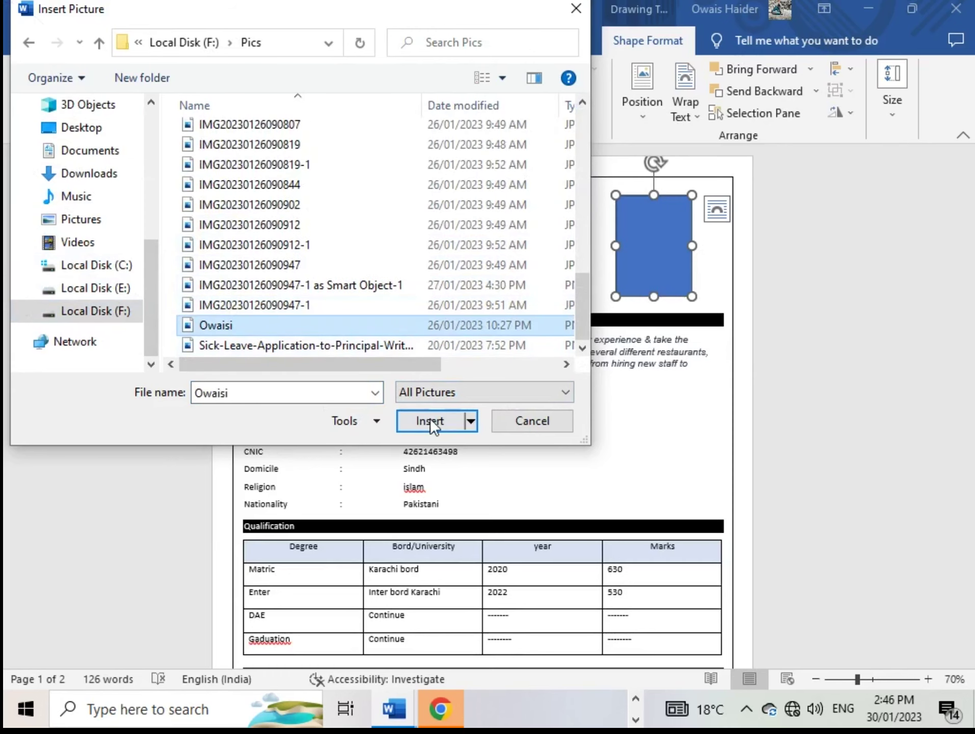
{"action": "left_click", "coordinate": [430, 419]}
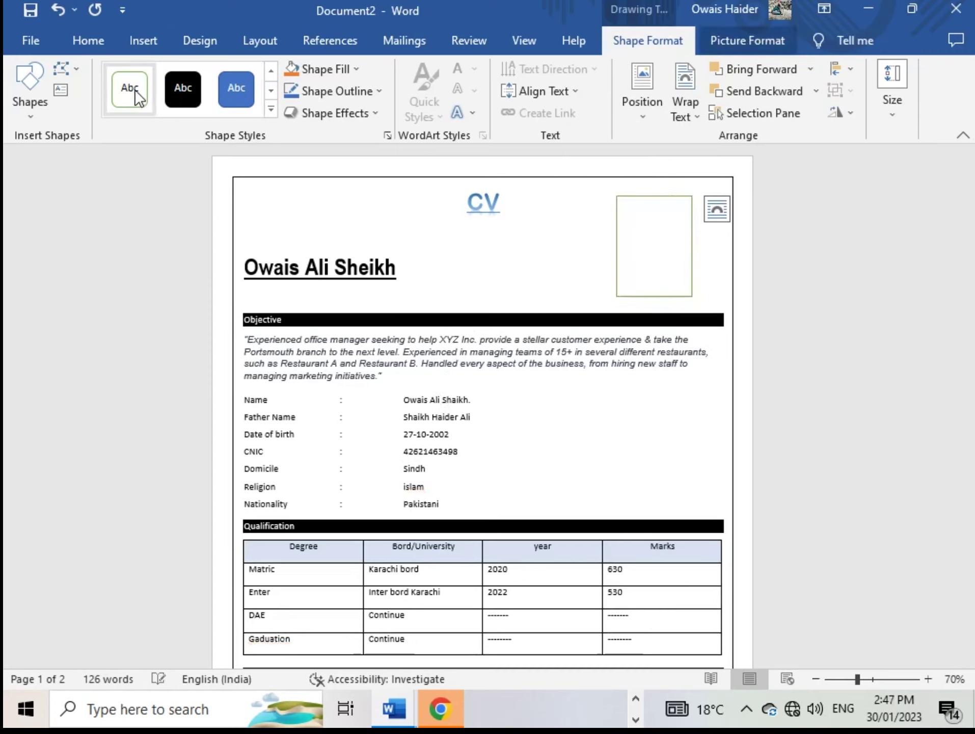
Set the photo frame's outline colour to white so no border shows
{"action": "left_click", "coordinate": [707, 286]}
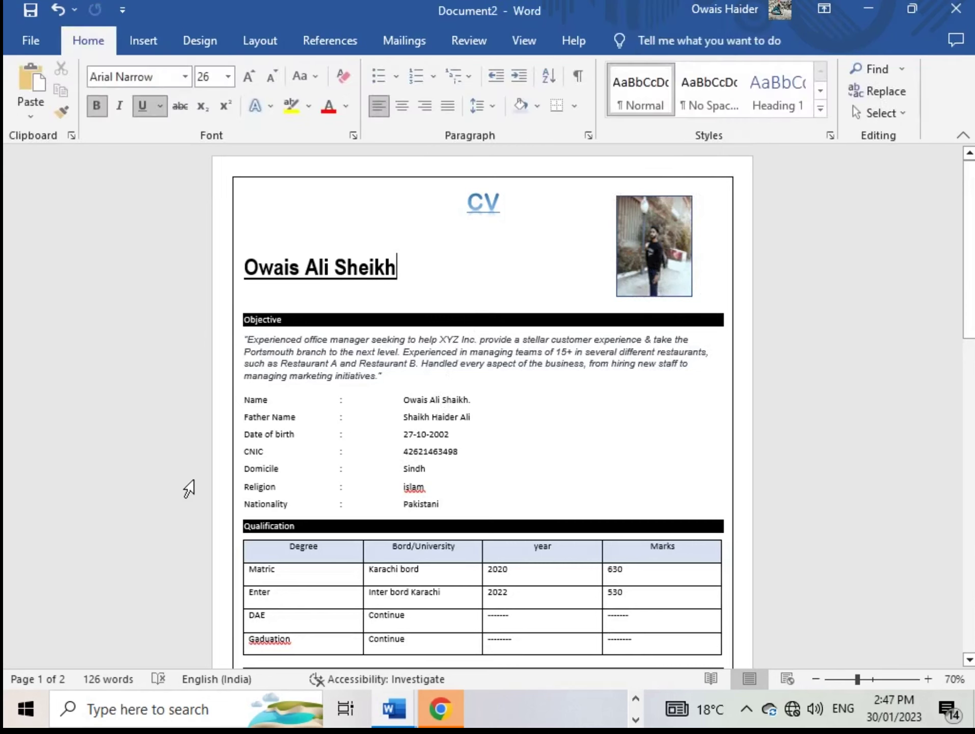
{"action": "left_click", "coordinate": [642, 286]}
{"action": "left_click", "coordinate": [575, 271]}
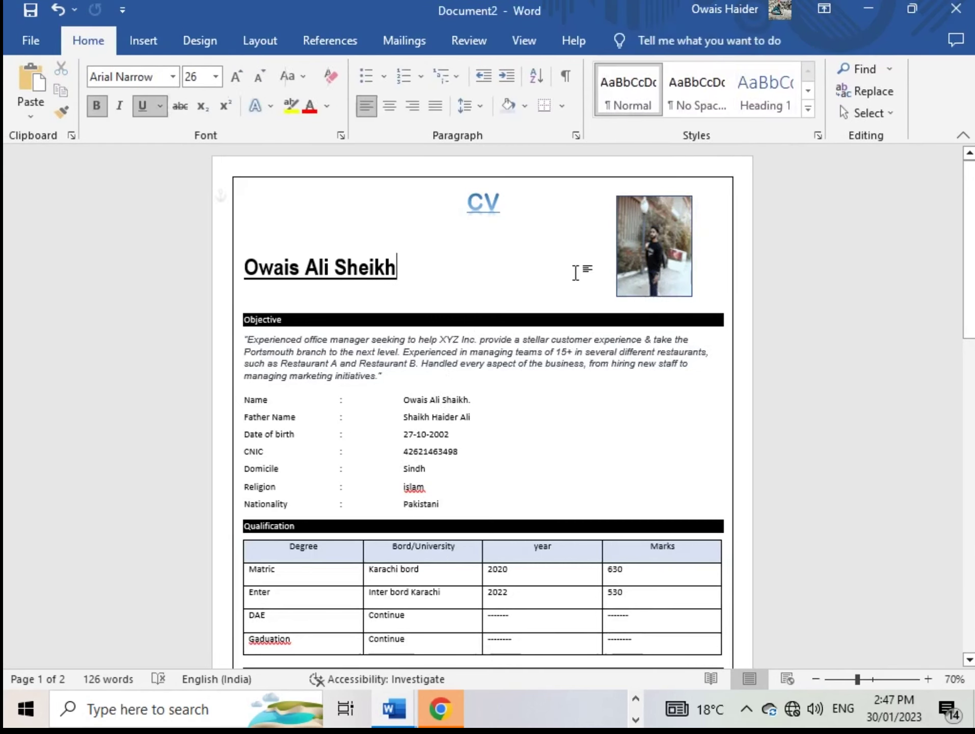
{"action": "left_click", "coordinate": [659, 257]}
{"action": "right_click", "coordinate": [657, 257]}
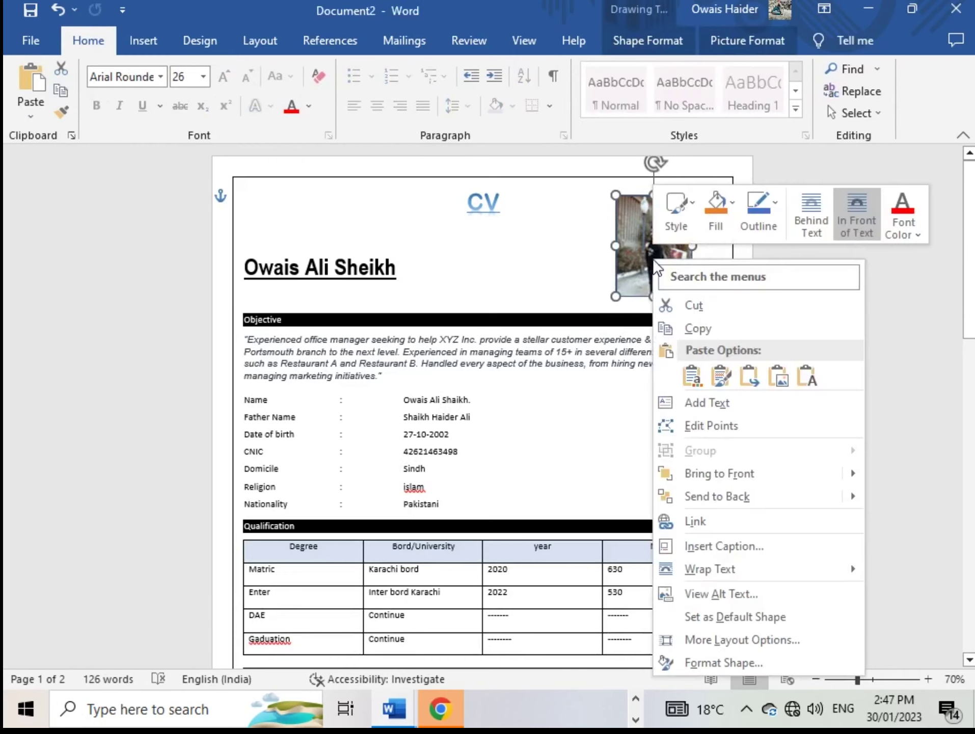
{"action": "left_click", "coordinate": [776, 224]}
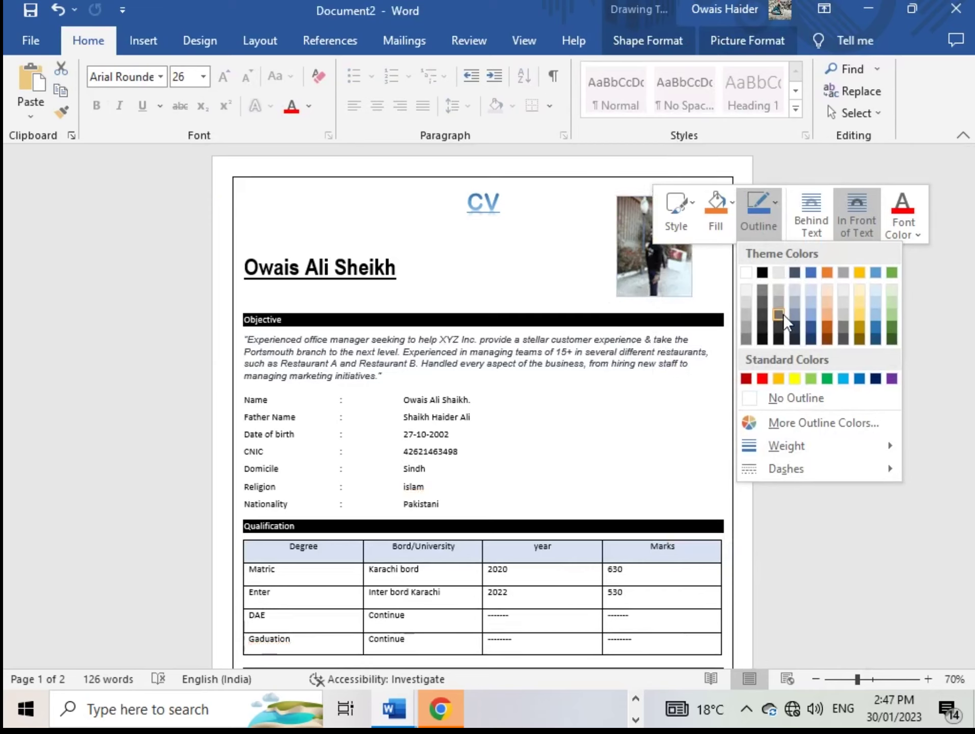
{"action": "left_click", "coordinate": [746, 272]}
{"action": "left_click", "coordinate": [544, 269]}
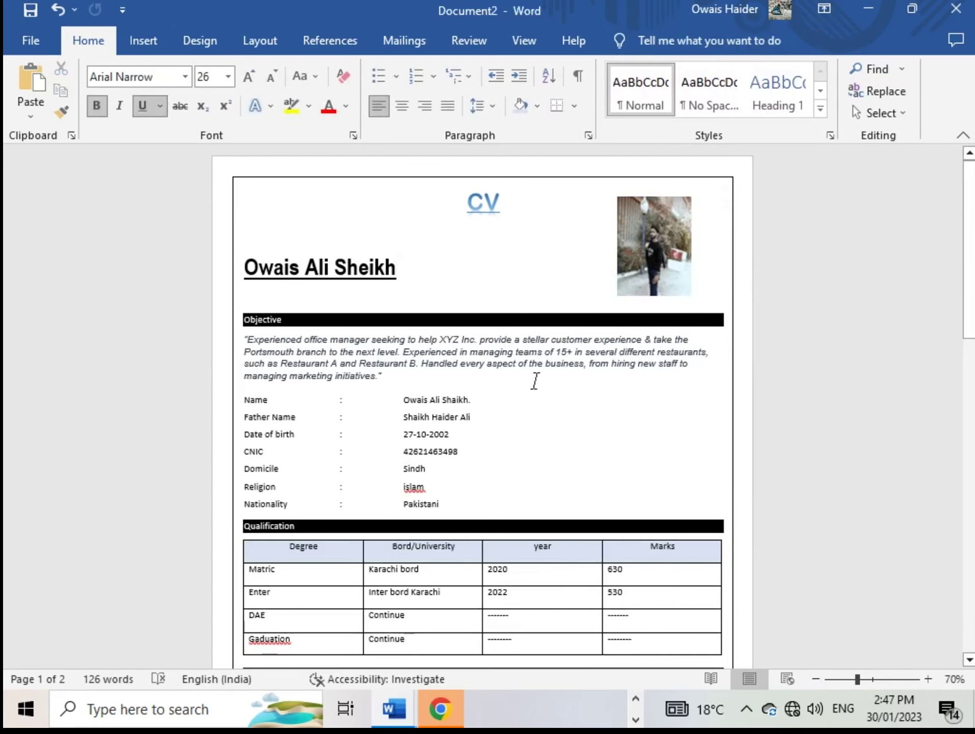
Set line spacing to 1.0 at the Experince heading, where Web Designer. spills to page 2
{"action": "scroll", "coordinate": [538, 391], "scroll_direction": "down", "scroll_amount": 5}
{"action": "scroll", "coordinate": [539, 391], "scroll_direction": "up", "scroll_amount": 3}
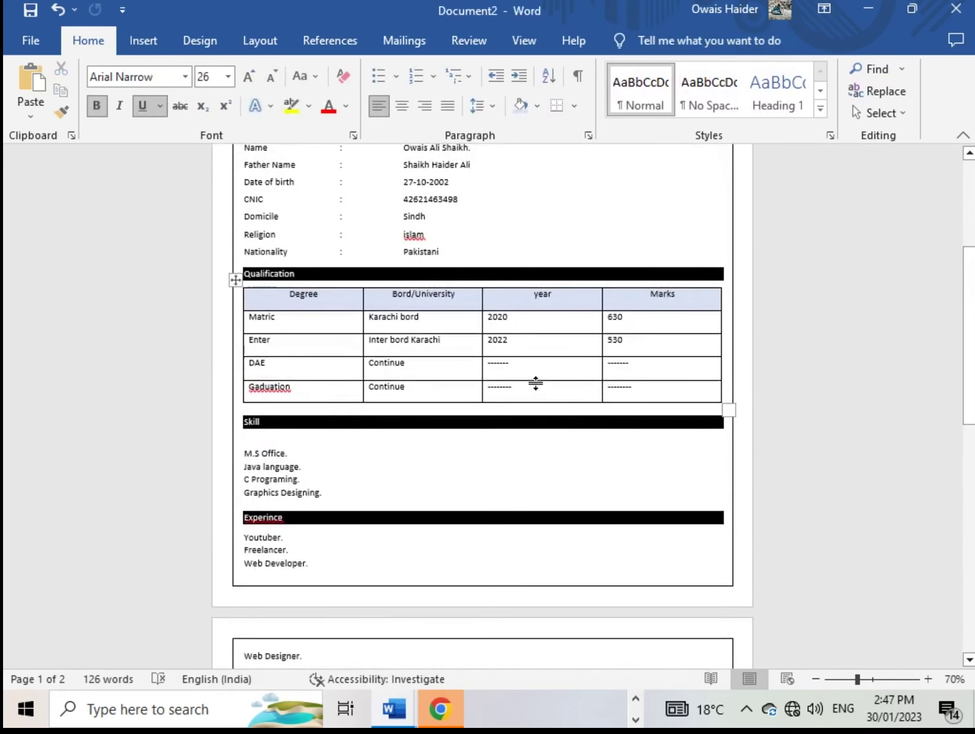
{"action": "scroll", "coordinate": [549, 376], "scroll_direction": "down", "scroll_amount": 2, "text": "ctrl"}
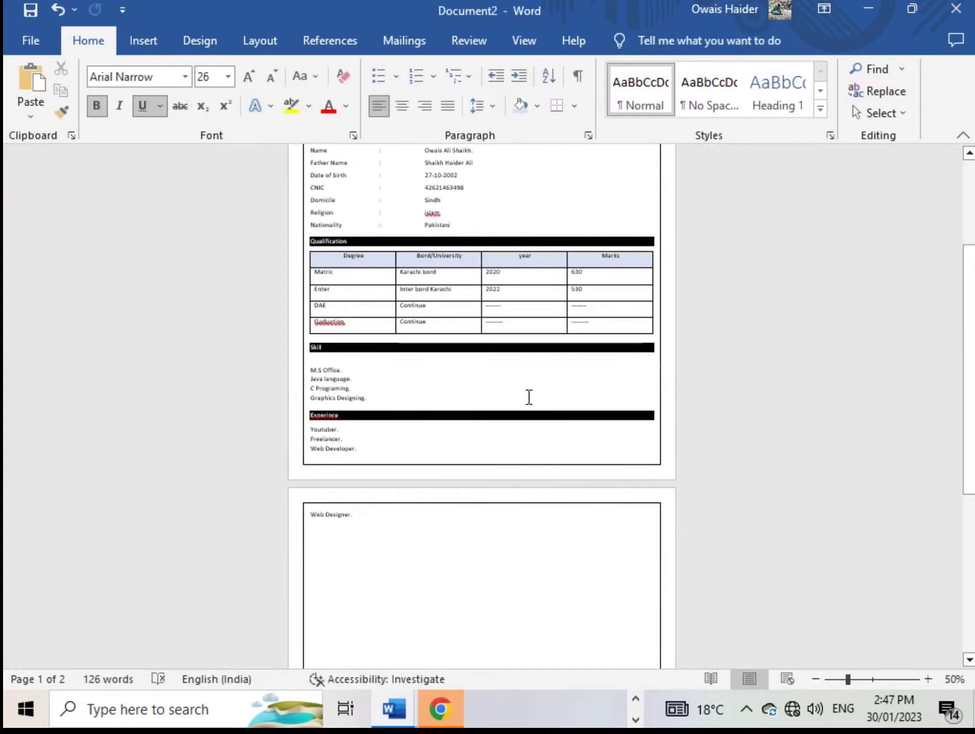
{"action": "scroll", "coordinate": [476, 435], "scroll_direction": "up", "scroll_amount": 2}
{"action": "scroll", "coordinate": [477, 435], "scroll_direction": "up", "scroll_amount": 3}
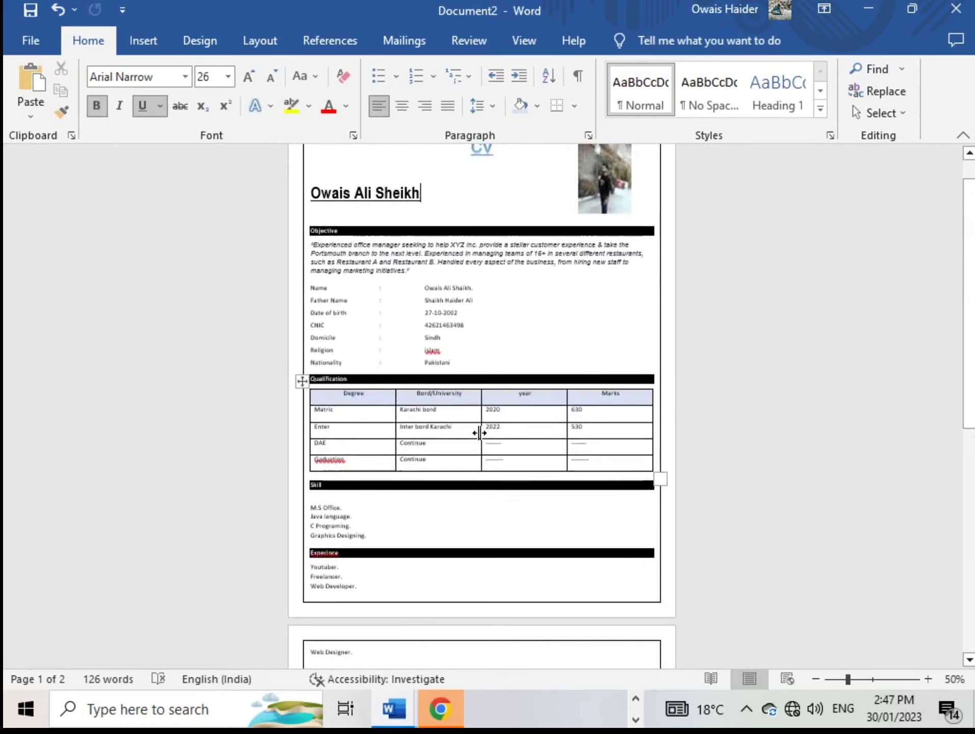
{"action": "scroll", "coordinate": [478, 432], "scroll_direction": "up", "scroll_amount": 1, "text": "ctrl"}
{"action": "scroll", "coordinate": [486, 432], "scroll_direction": "up", "scroll_amount": 1, "text": "ctrl"}
{"action": "scroll", "coordinate": [492, 427], "scroll_direction": "down", "scroll_amount": 3}
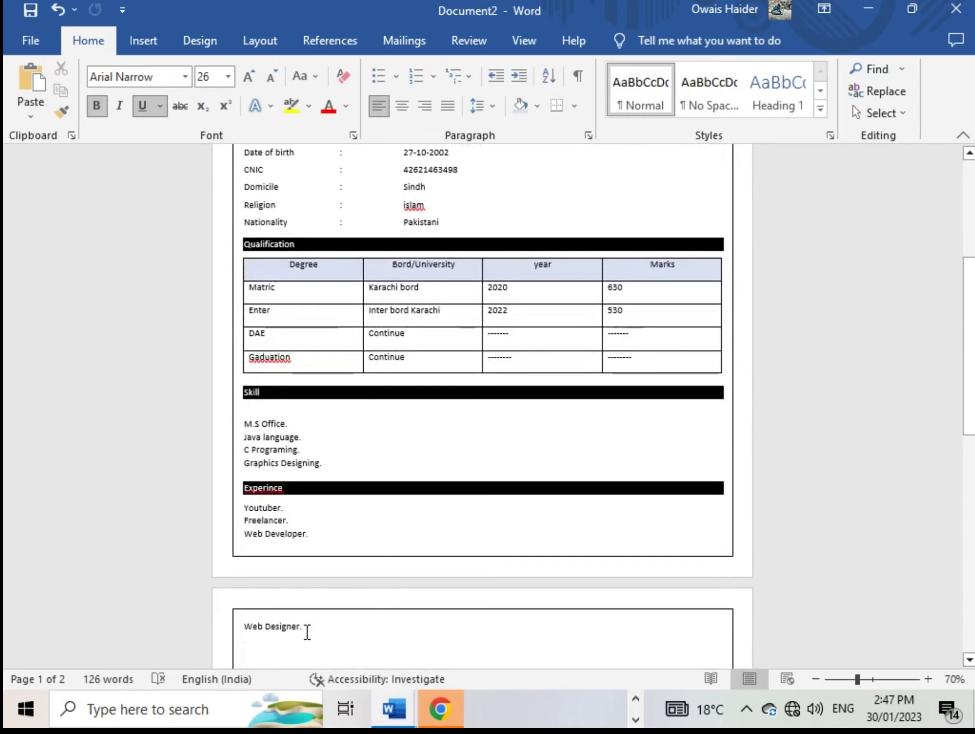
{"action": "left_click_drag", "start_coordinate": [306, 627], "coordinate": [251, 622]}
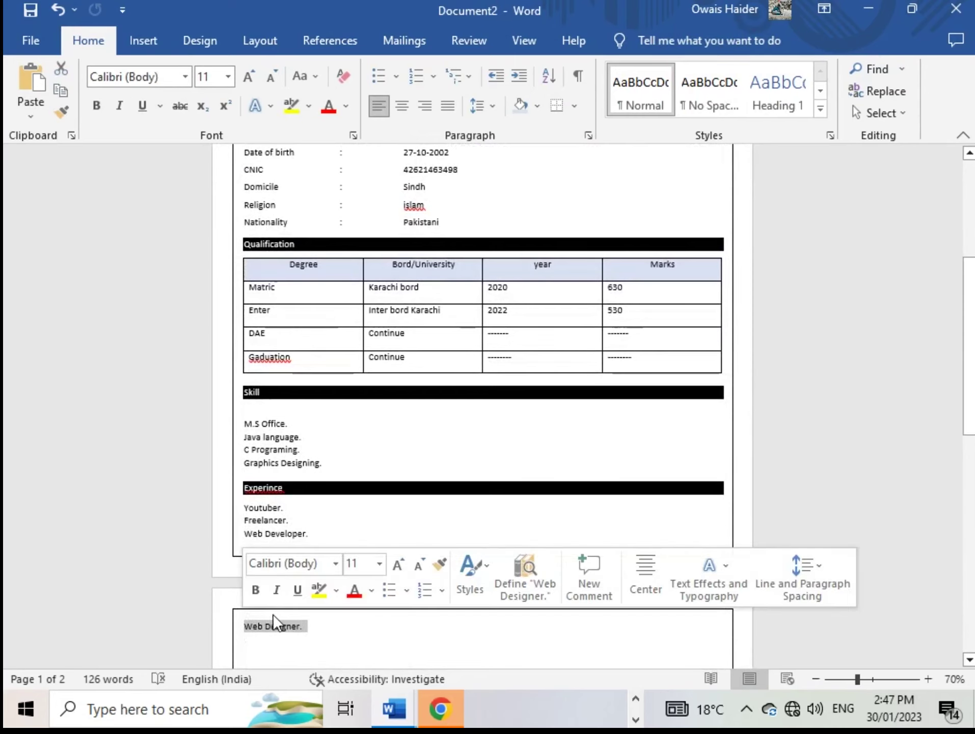
{"action": "left_click", "coordinate": [319, 617]}
{"action": "left_click", "coordinate": [294, 492]}
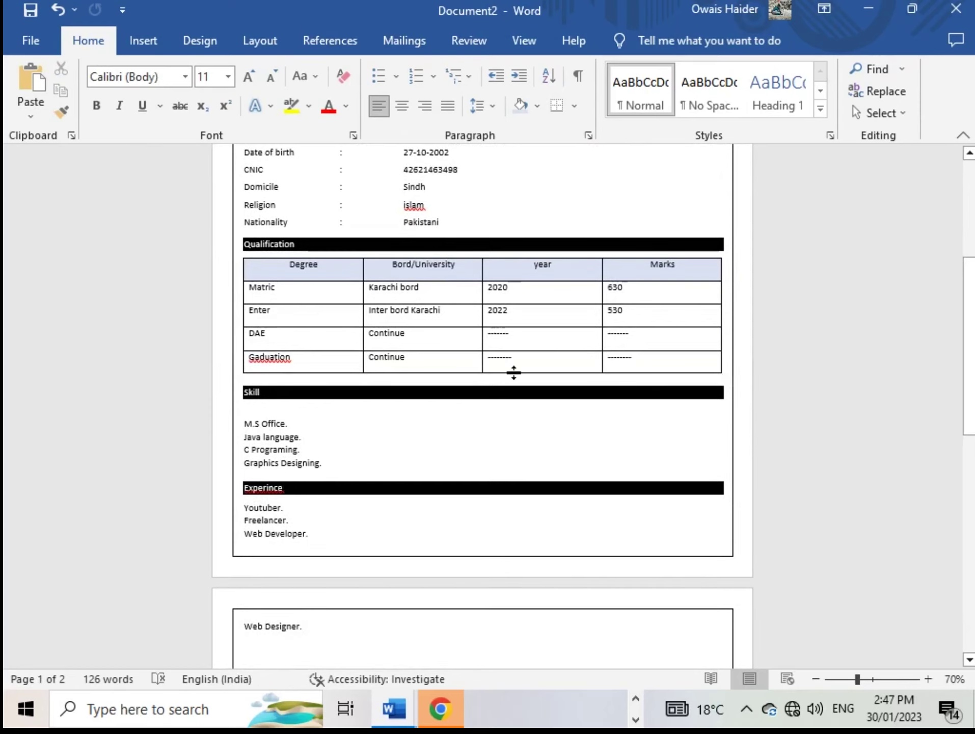
{"action": "left_click", "coordinate": [536, 105]}
{"action": "left_click", "coordinate": [495, 108]}
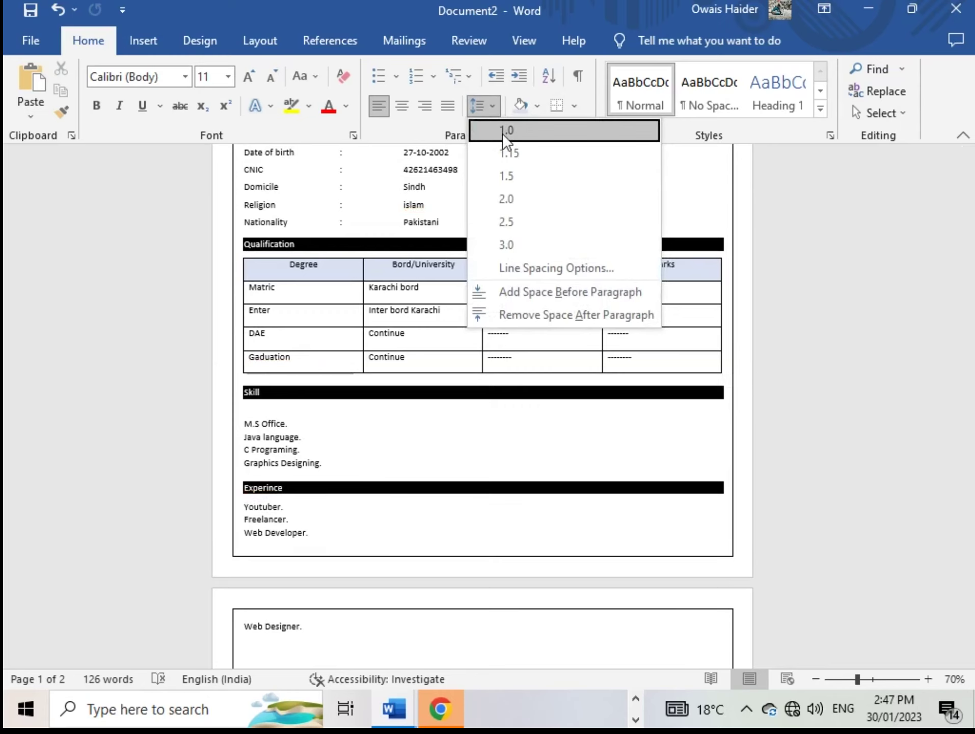
{"action": "left_click", "coordinate": [501, 134]}
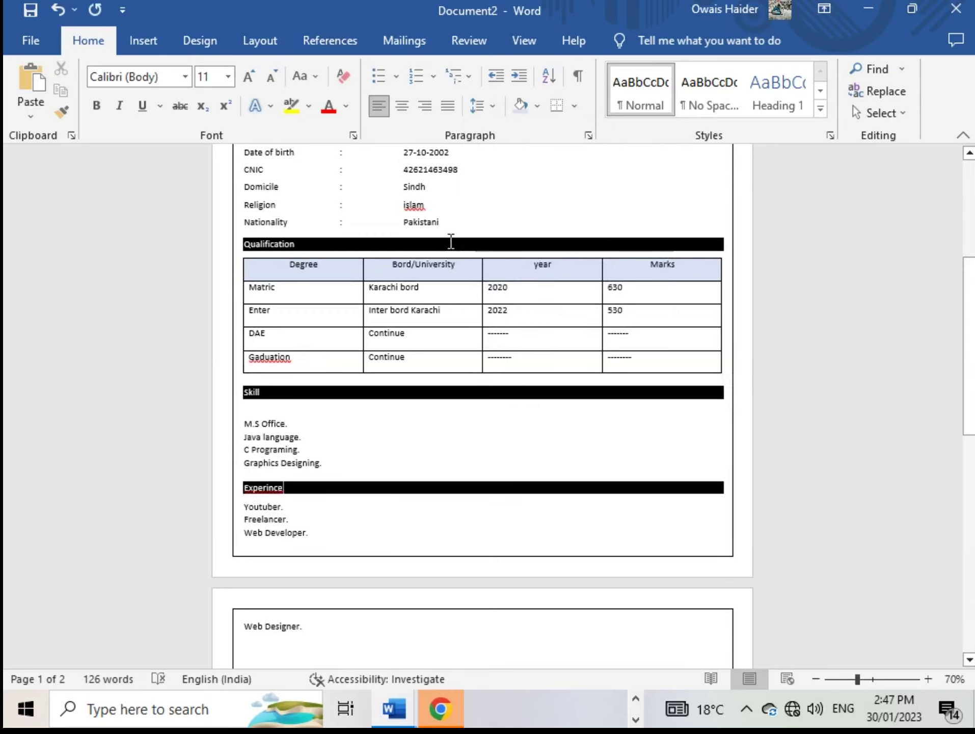
Reduce Spacing After from 8 pt to 0 pt so Web Designer. fits on page one
{"action": "left_click", "coordinate": [258, 38]}
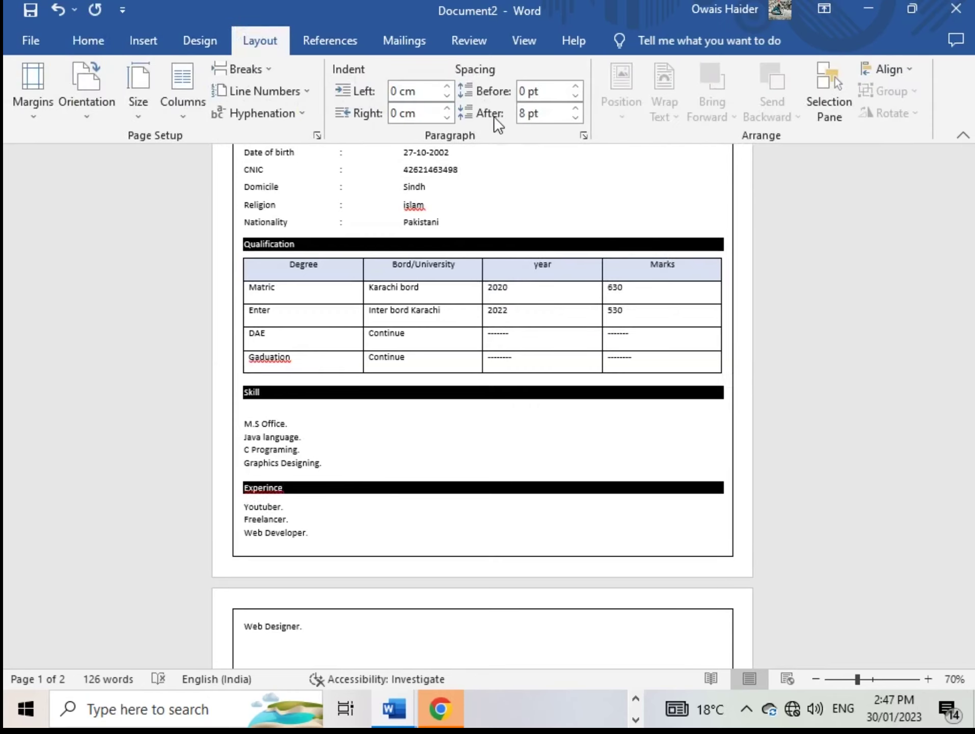
{"action": "left_click", "coordinate": [576, 116]}
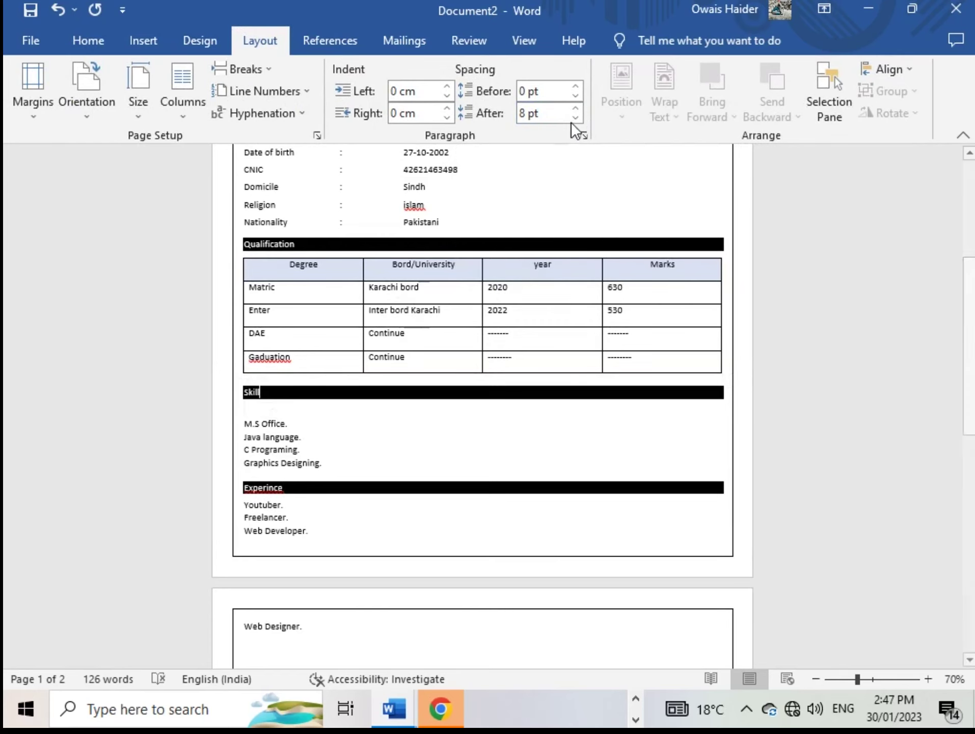
{"action": "left_click", "coordinate": [576, 117]}
{"action": "left_click", "coordinate": [575, 117]}
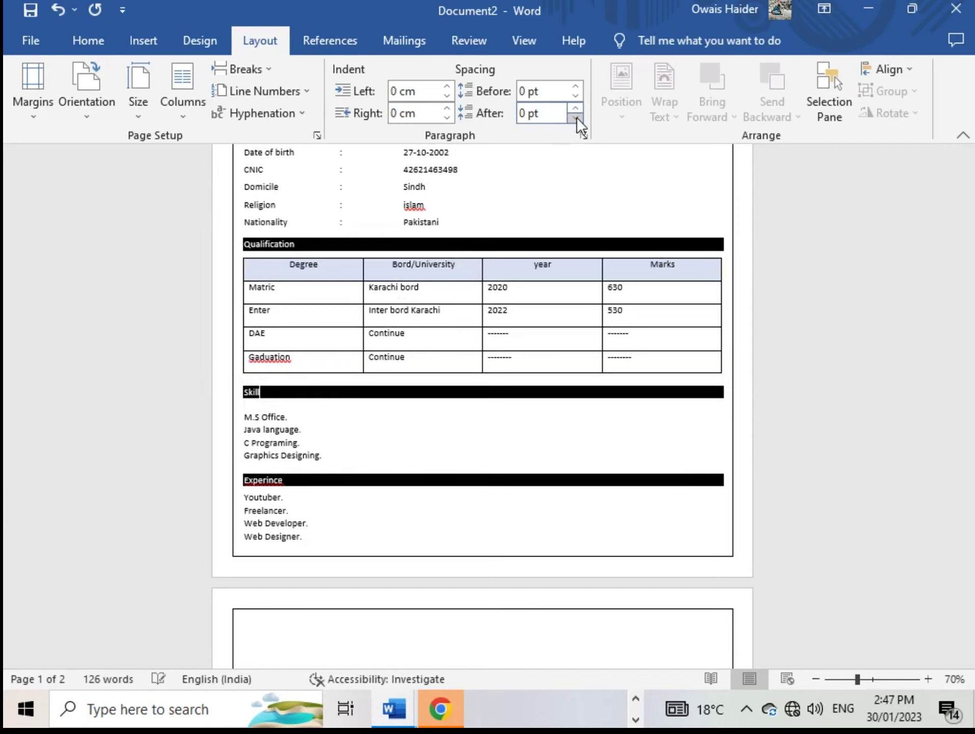
{"action": "left_click", "coordinate": [352, 460]}
{"action": "left_click", "coordinate": [335, 539]}
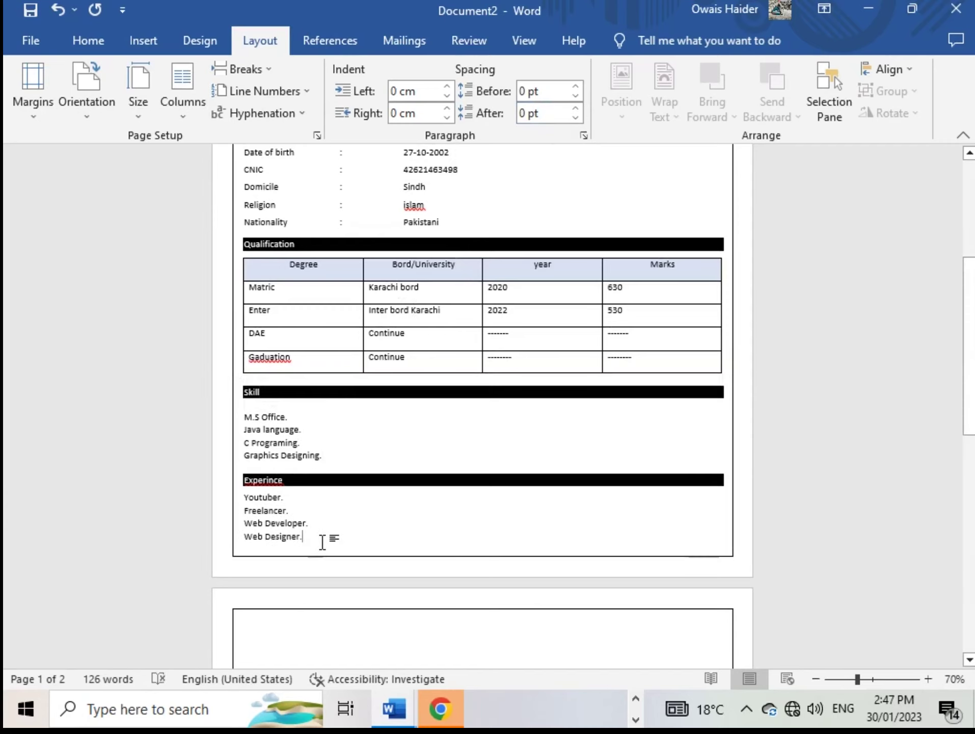
{"action": "scroll", "coordinate": [305, 492], "scroll_direction": "up", "scroll_amount": 3}
{"action": "scroll", "coordinate": [308, 490], "scroll_direction": "up", "scroll_amount": 3}
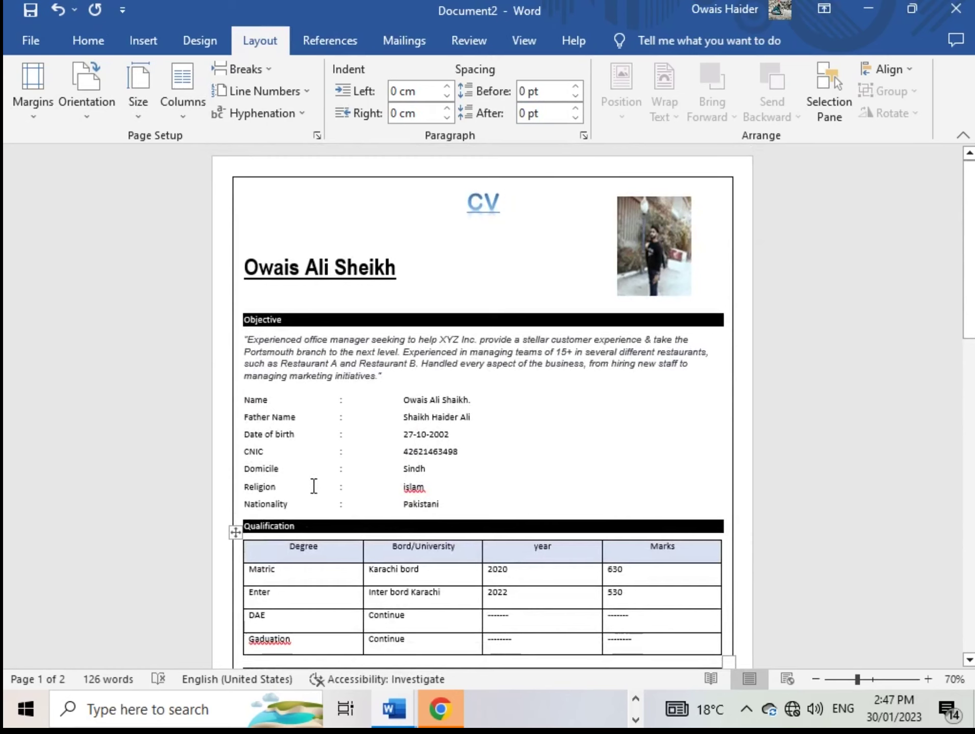
{"action": "scroll", "coordinate": [402, 555], "scroll_direction": "down", "scroll_amount": 6}
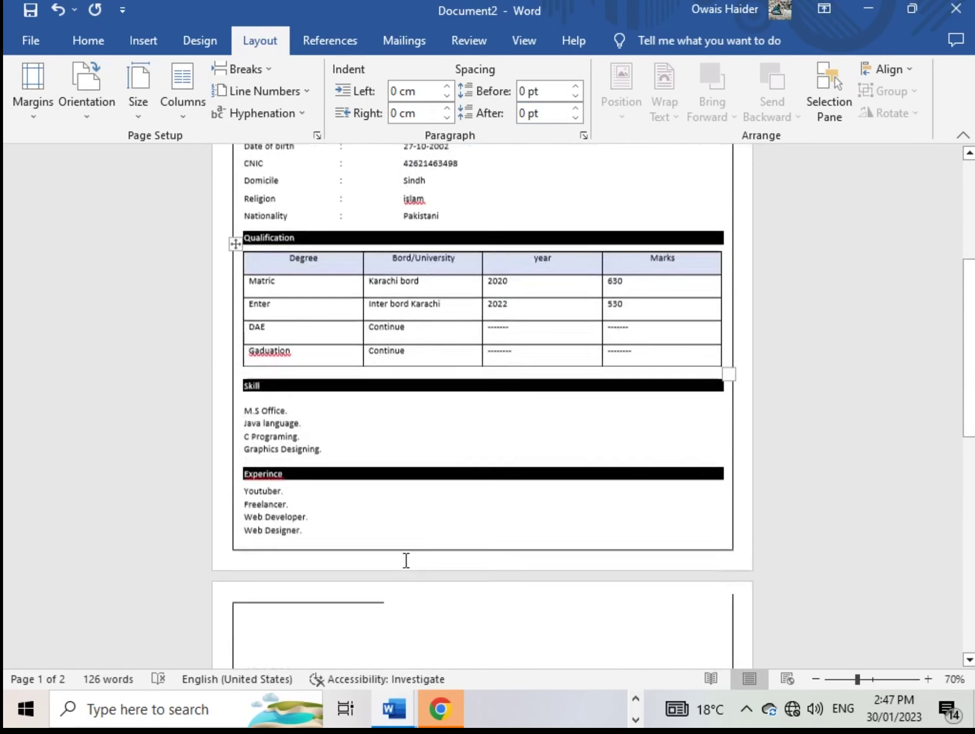
{"action": "scroll", "coordinate": [413, 563], "scroll_direction": "up", "scroll_amount": 3}
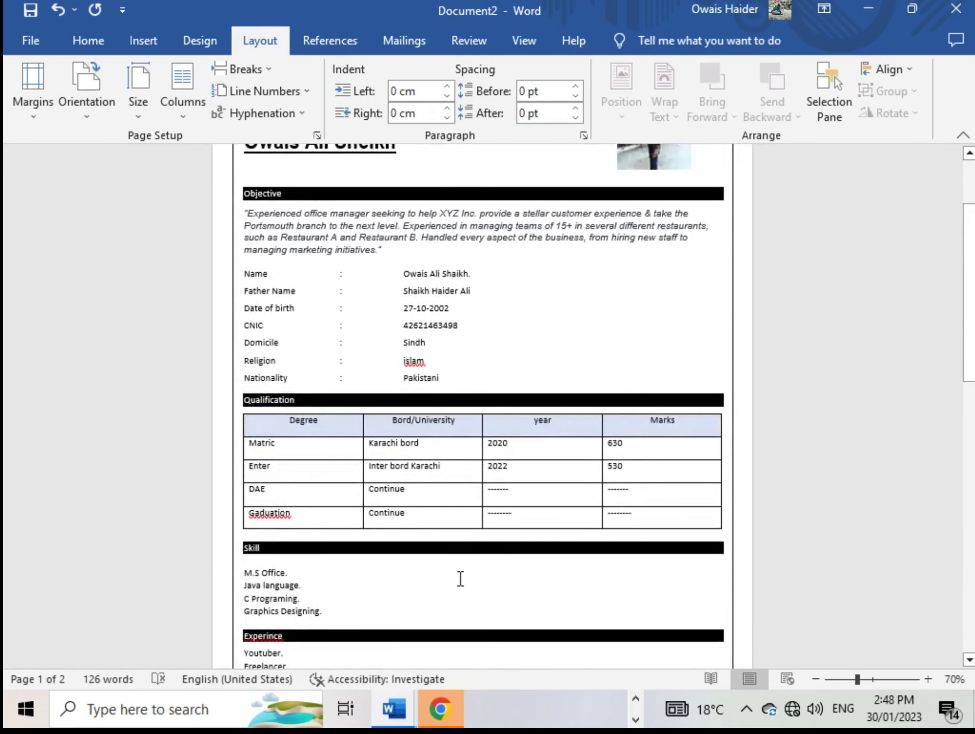
{"action": "scroll", "coordinate": [435, 555], "scroll_direction": "up", "scroll_amount": 3}
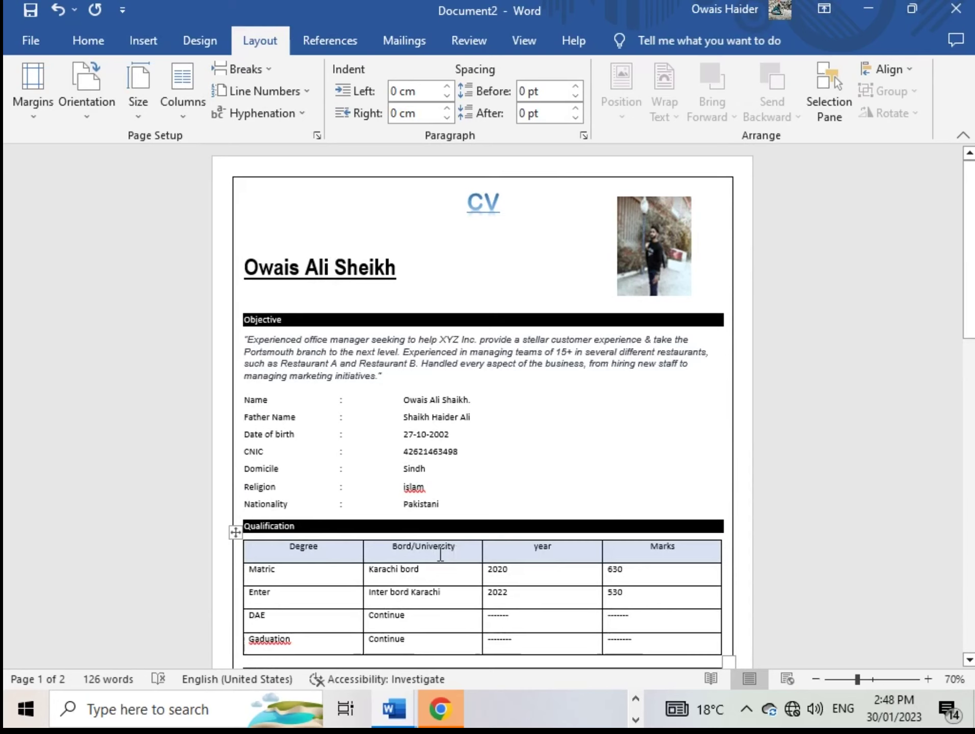
{"action": "scroll", "coordinate": [448, 555], "scroll_direction": "down", "scroll_amount": 4}
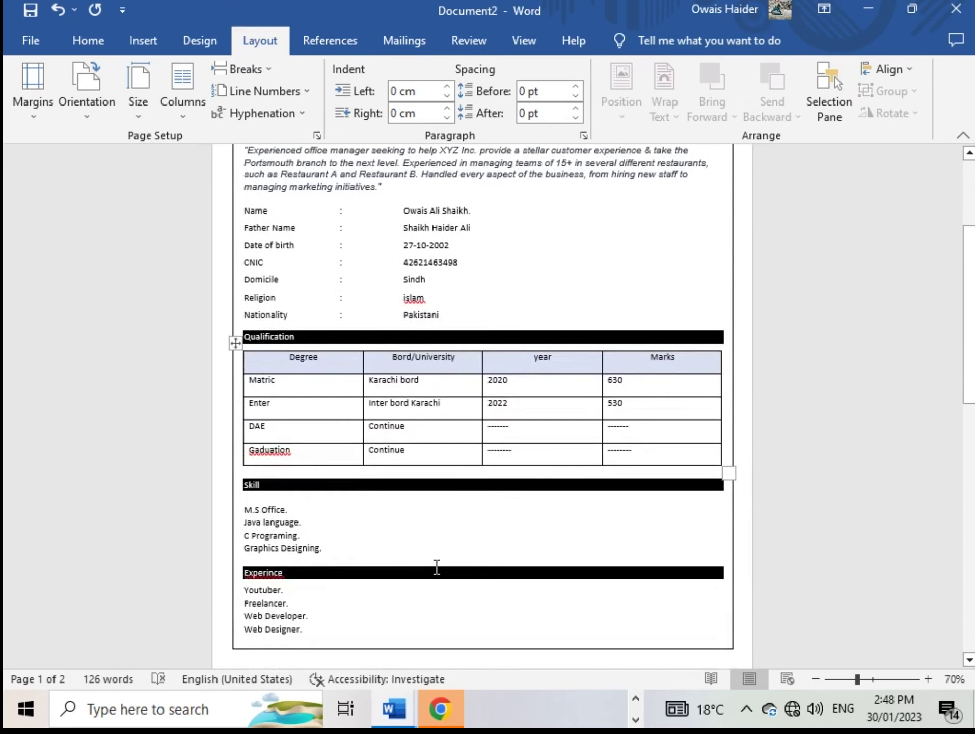
{"action": "scroll", "coordinate": [397, 579], "scroll_direction": "up", "scroll_amount": 3}
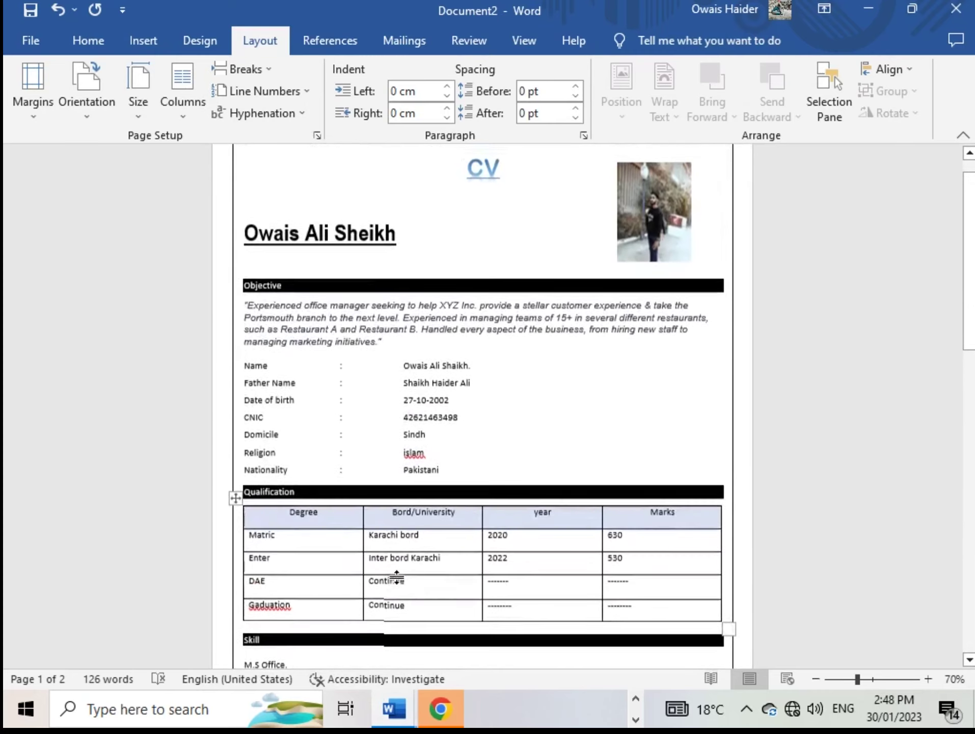